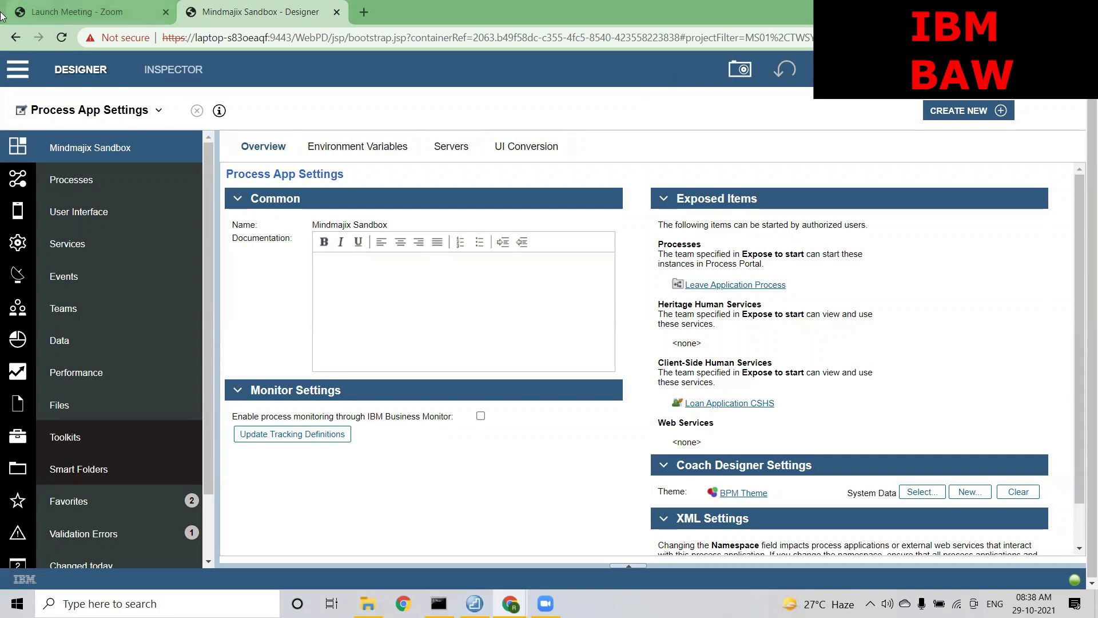
Open the Leave Application Process and select its Employee Task, enlarging the properties area
click(96, 180)
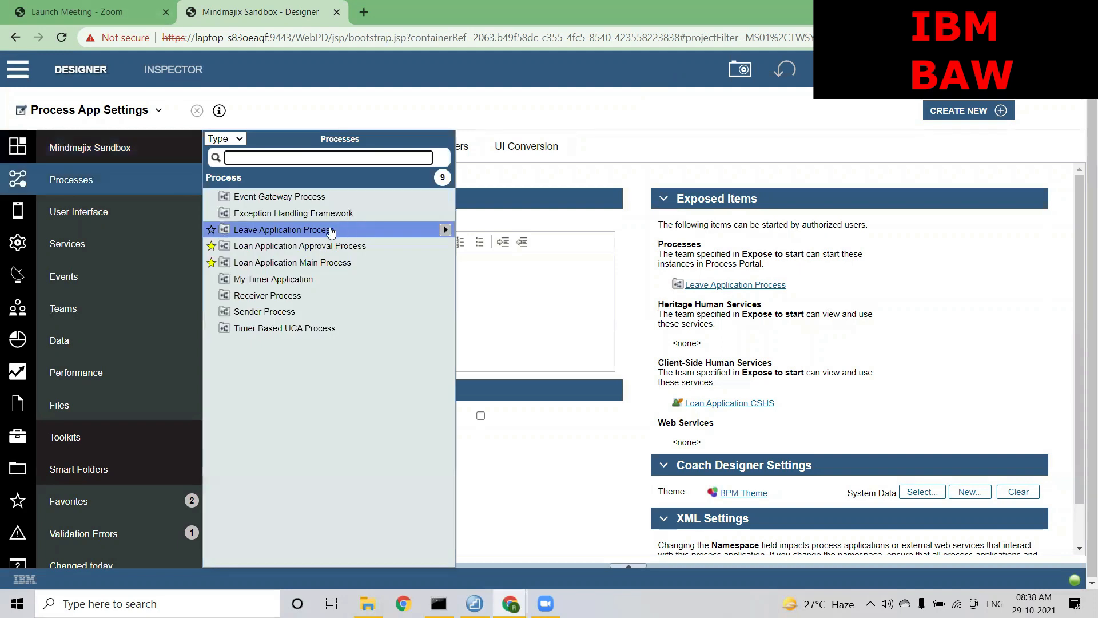
click(319, 232)
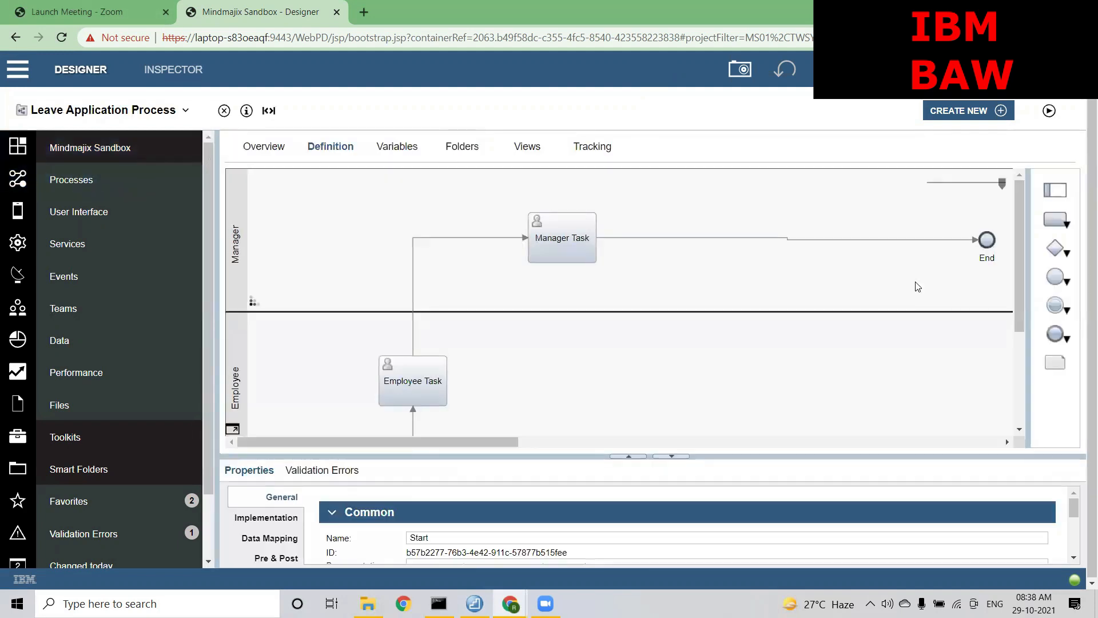
click(412, 380)
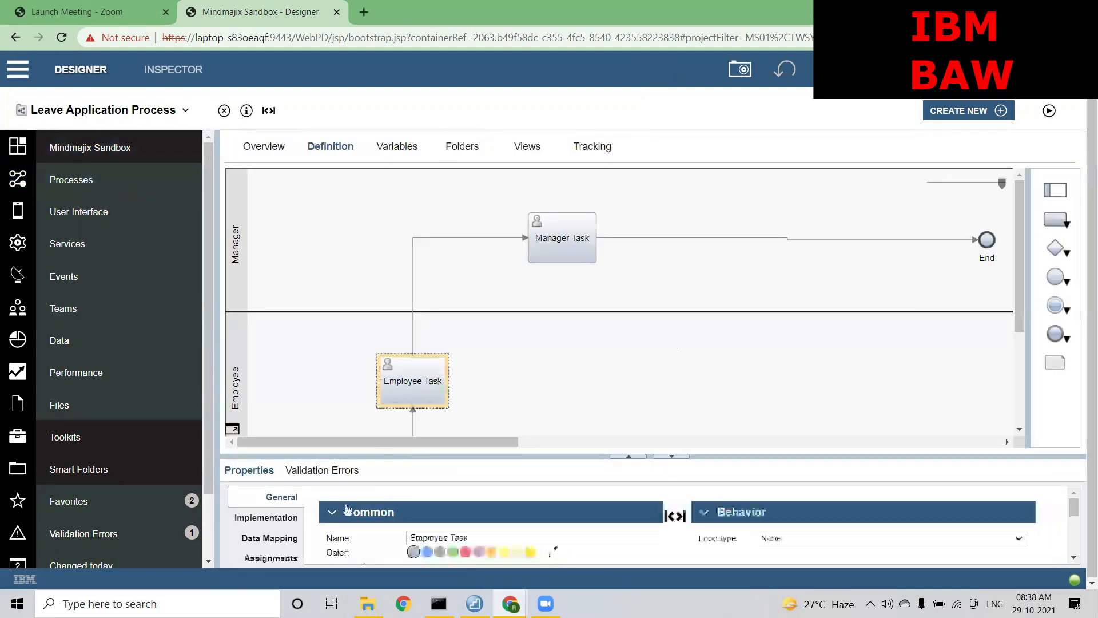
drag(402, 455, 375, 295)
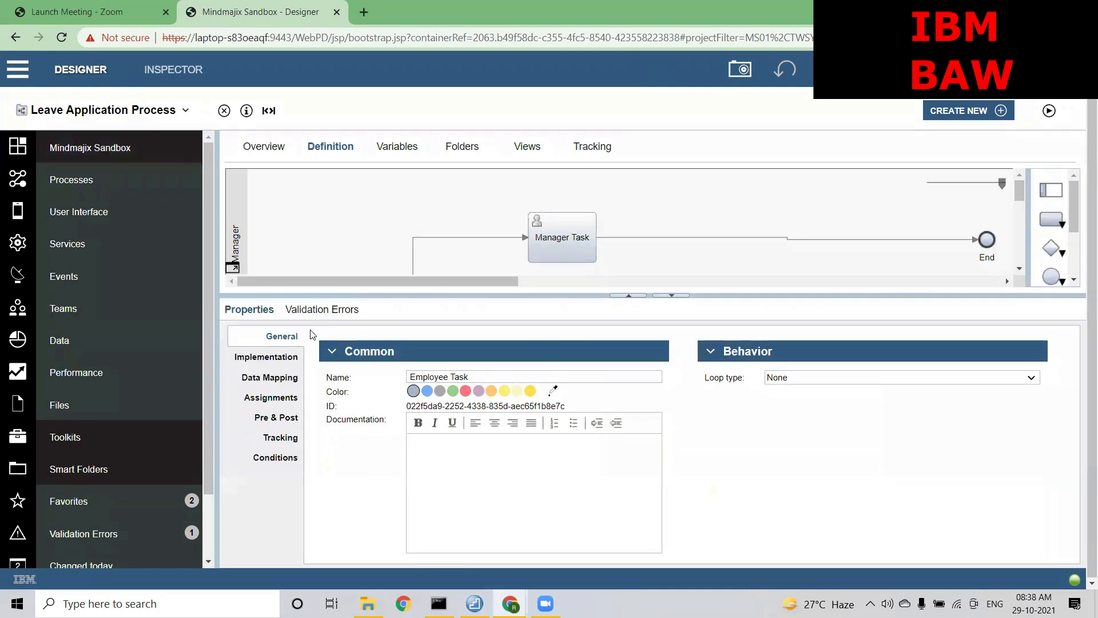
Show the Employee Task's assignments: Lane with user distribution None, and expand the Employee lane
click(272, 402)
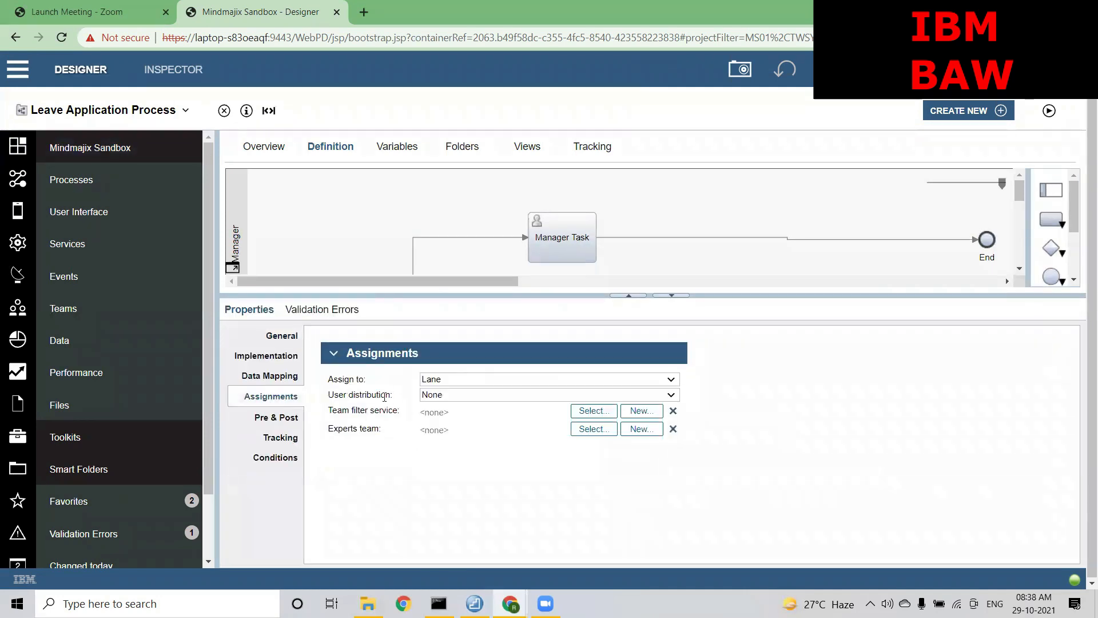
drag(397, 412, 329, 412)
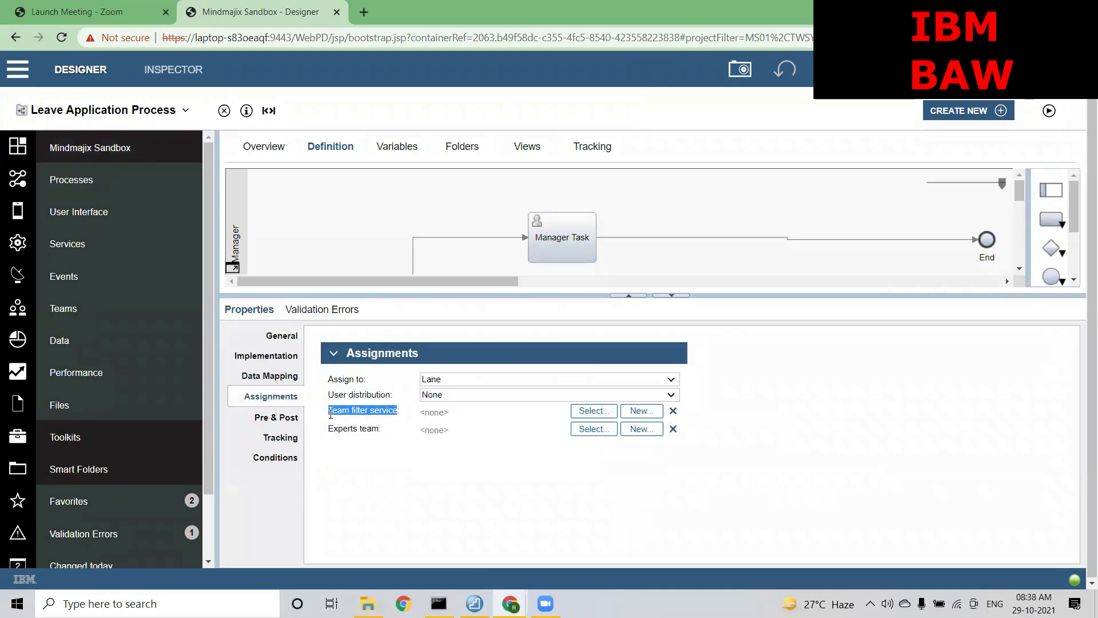
click(357, 413)
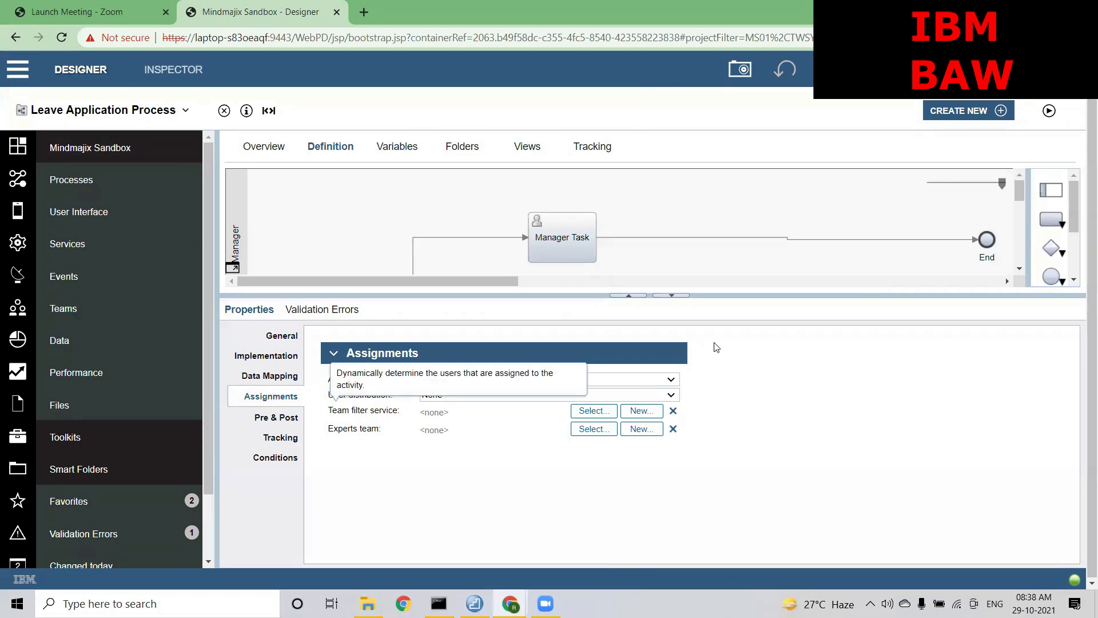
drag(714, 295, 709, 418)
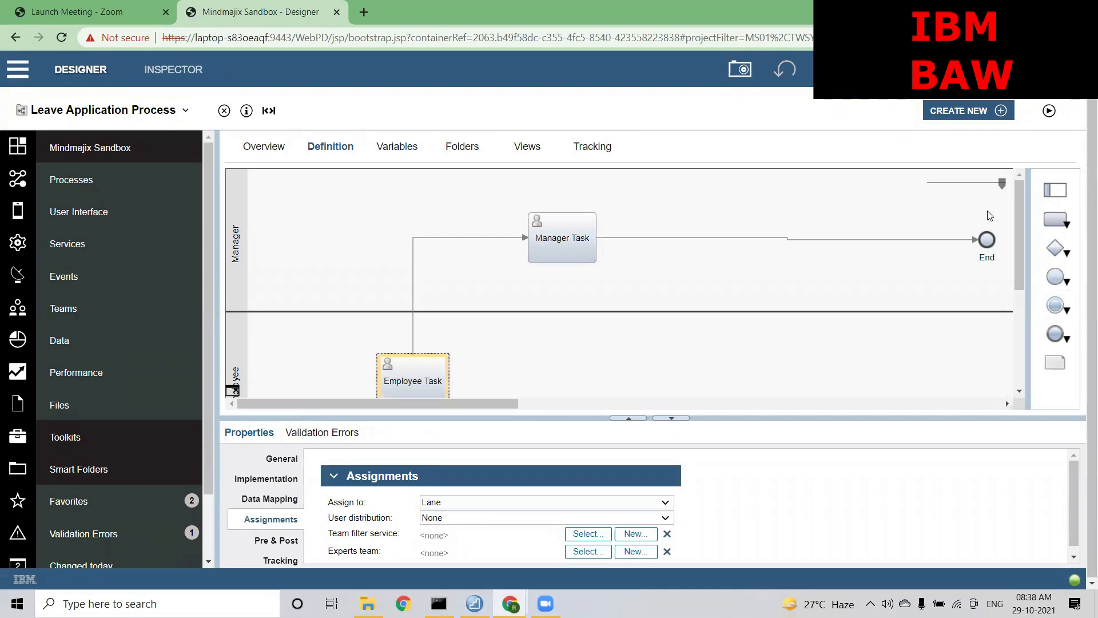
Zoom out, inspect the Manager, Employee and System lanes, then check Employee's Default lane team: All Users
drag(1002, 185, 955, 186)
click(627, 186)
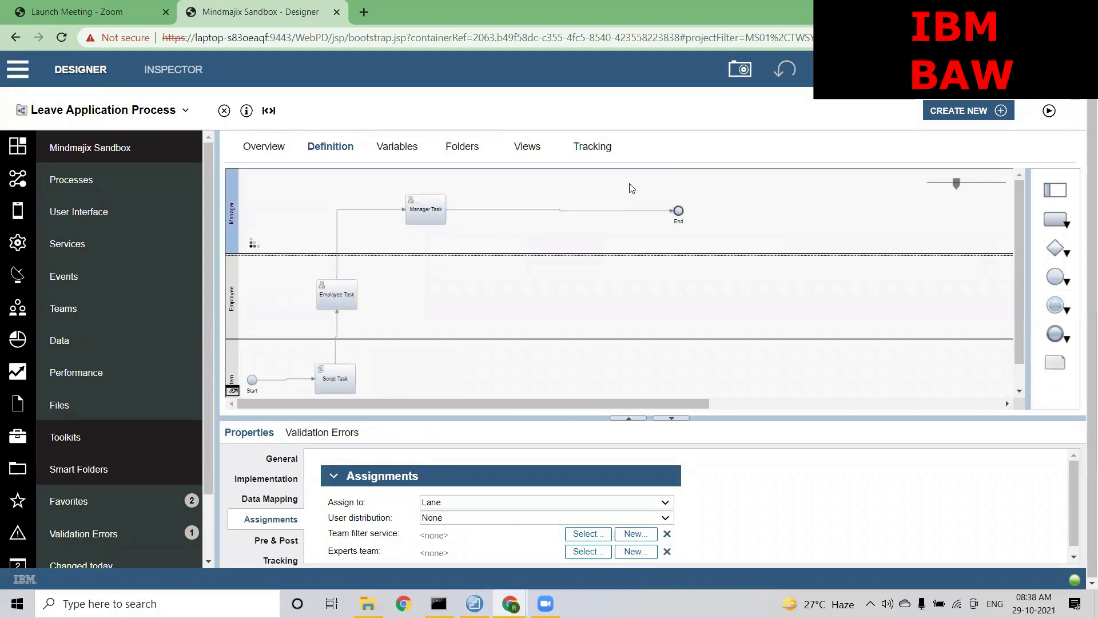
click(592, 303)
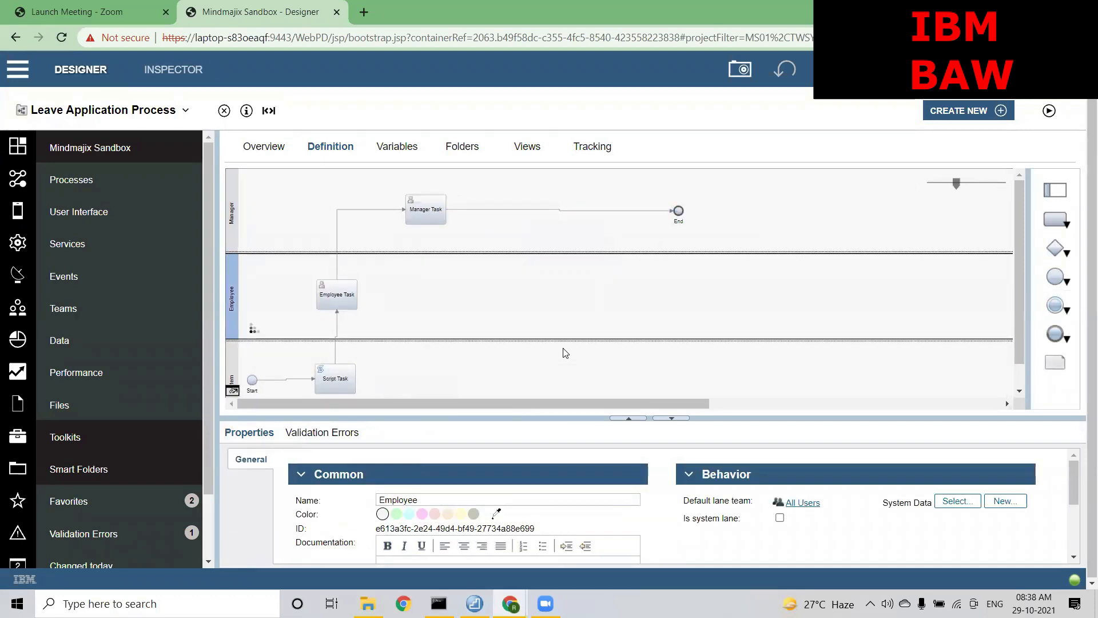
click(558, 369)
click(538, 317)
mouse_move(684, 504)
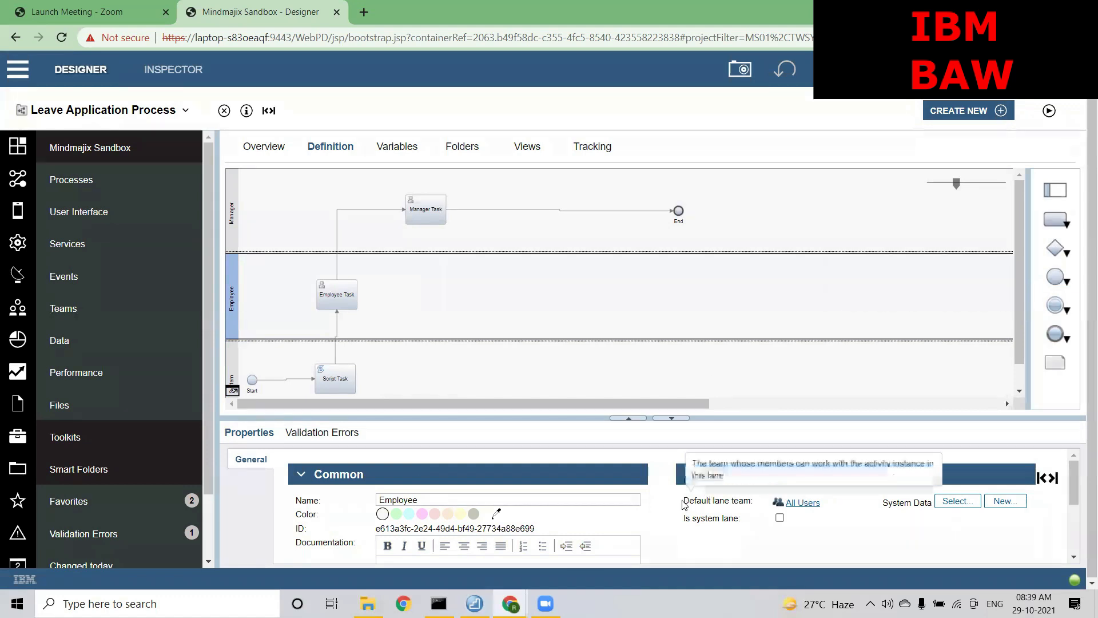
drag(684, 501, 750, 500)
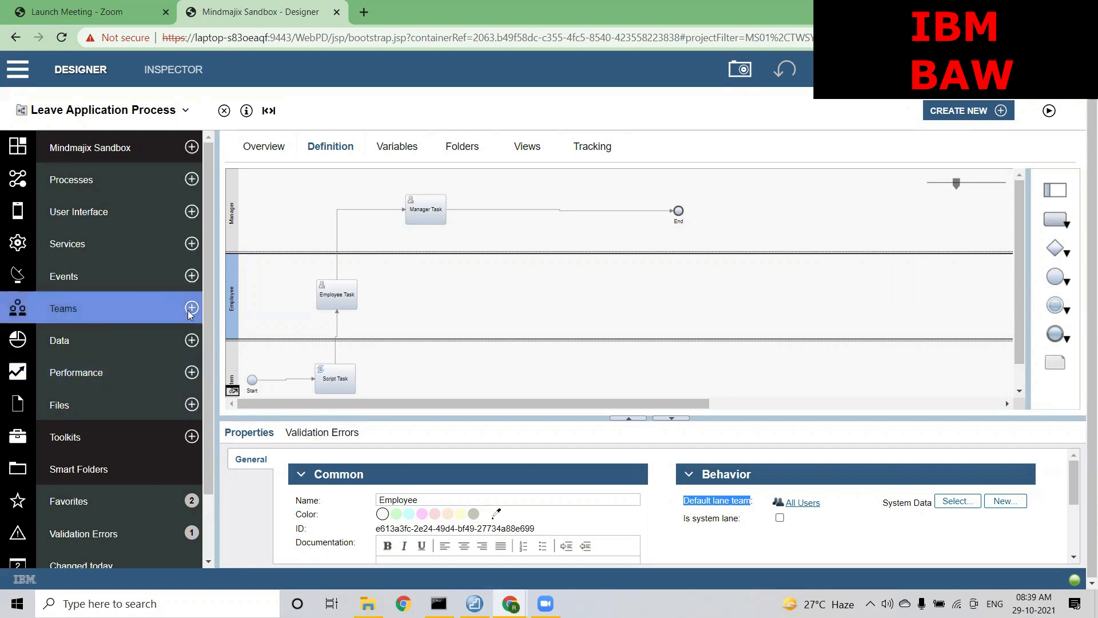
Under Teams, start a new team and cancel it, then open the existing Employee team
click(159, 307)
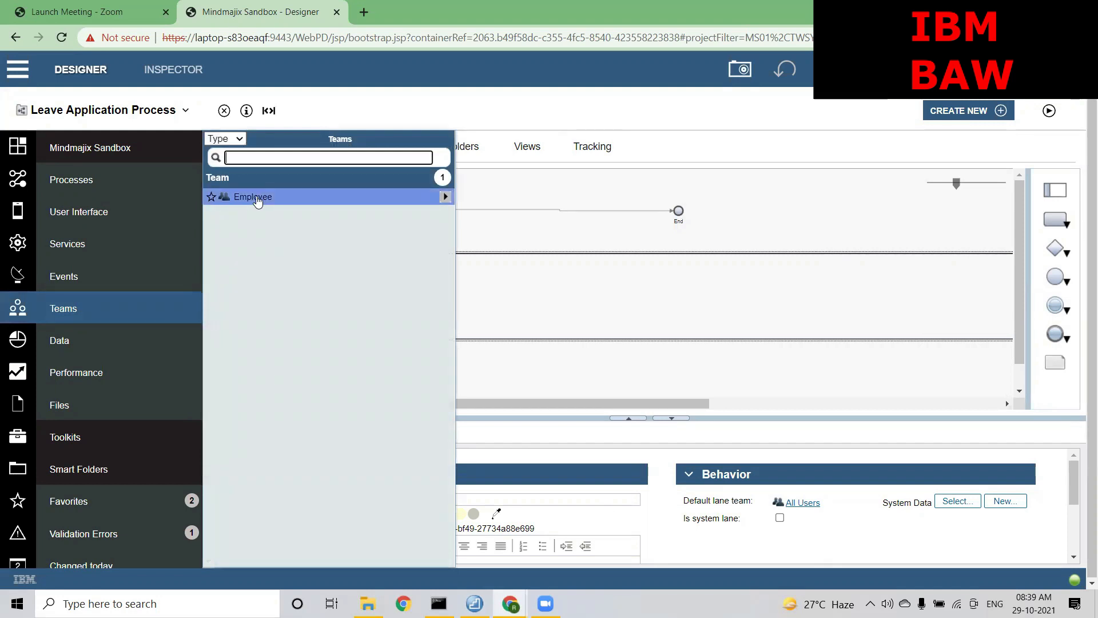
mouse_move(190, 310)
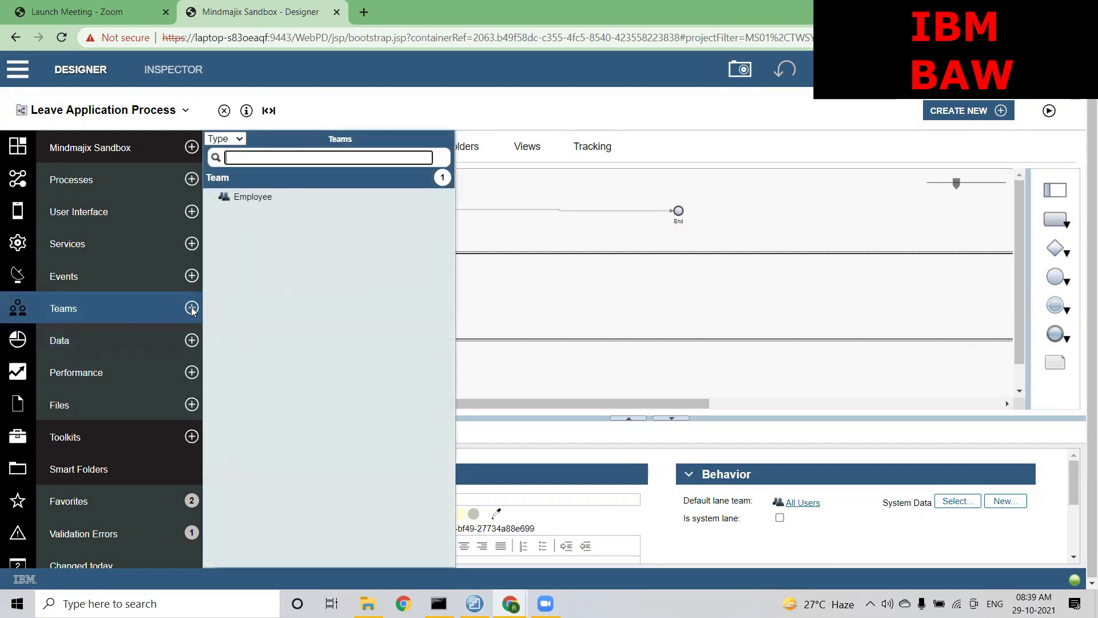
click(192, 308)
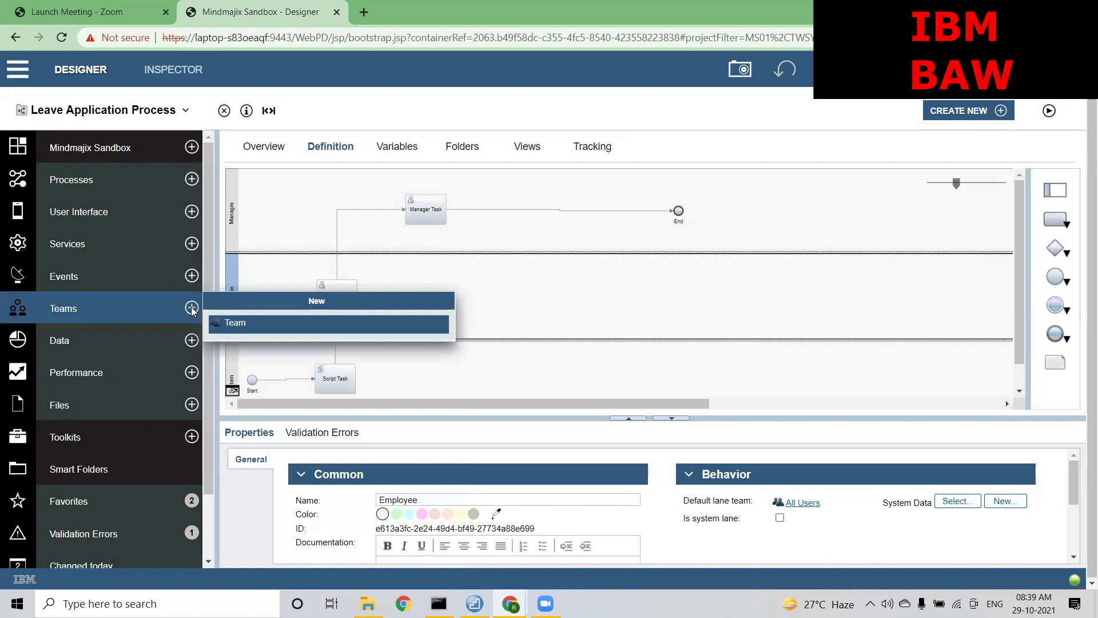
click(242, 324)
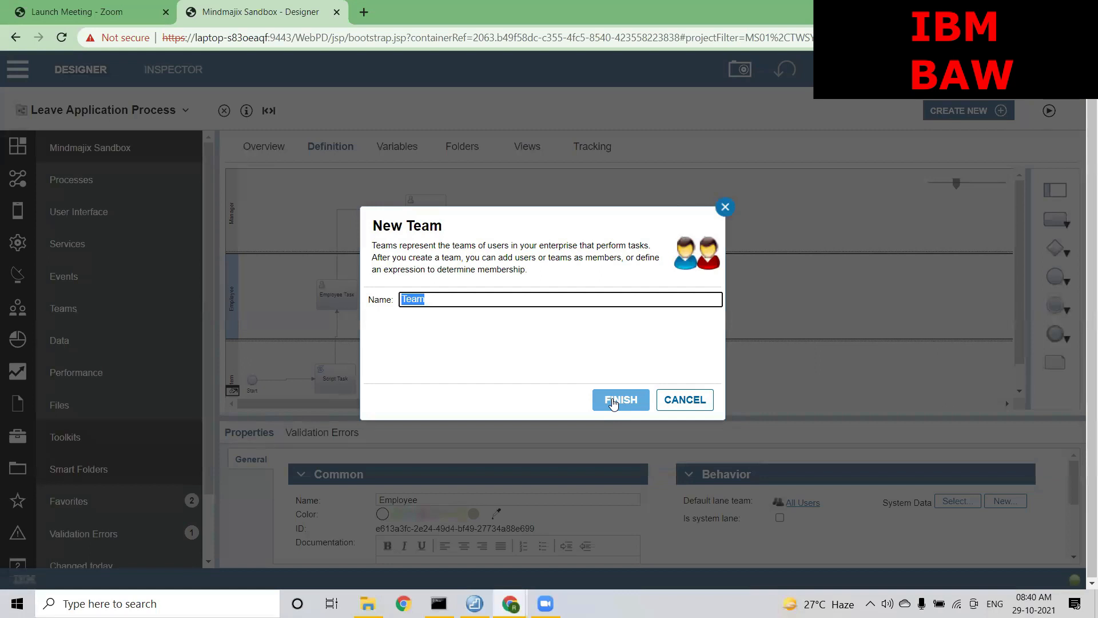
click(724, 207)
click(123, 300)
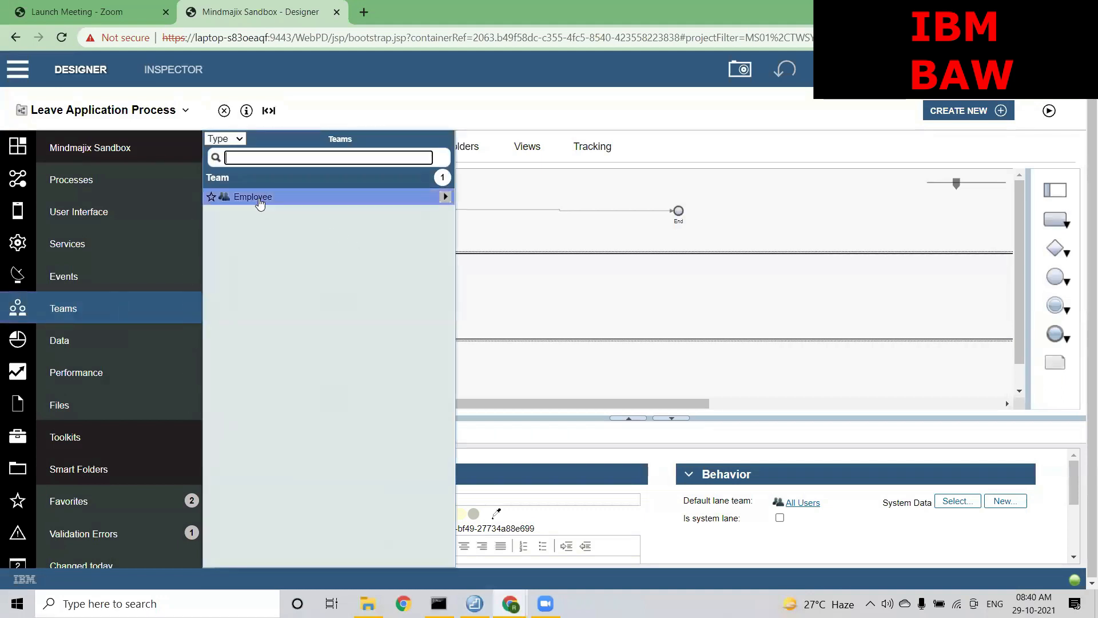
click(259, 202)
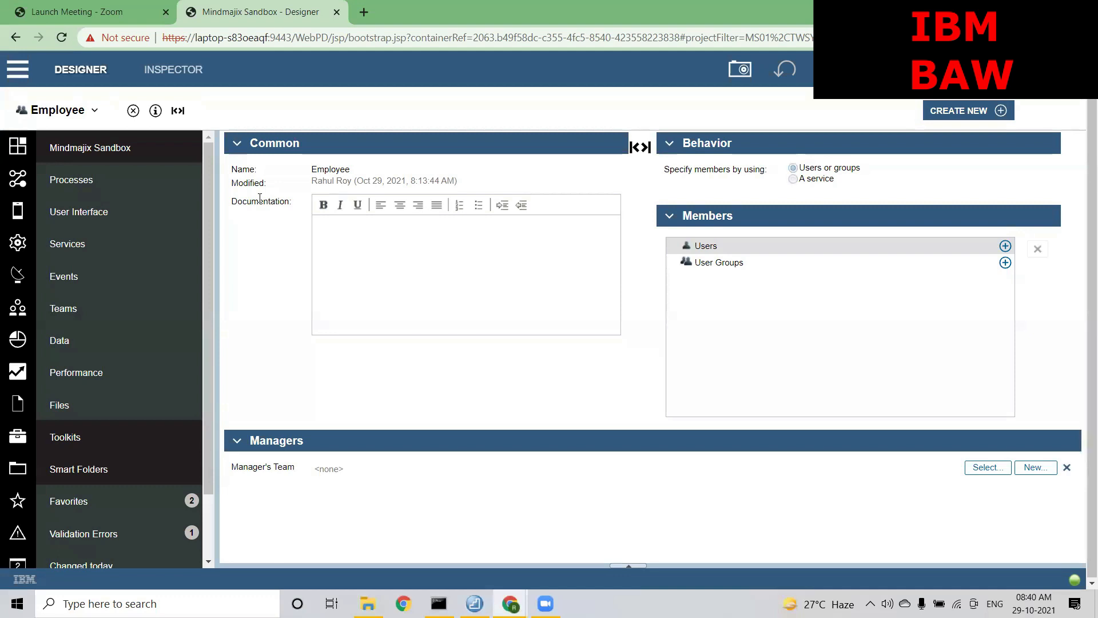
click(262, 149)
click(262, 149)
drag(347, 173, 313, 174)
drag(317, 181, 407, 179)
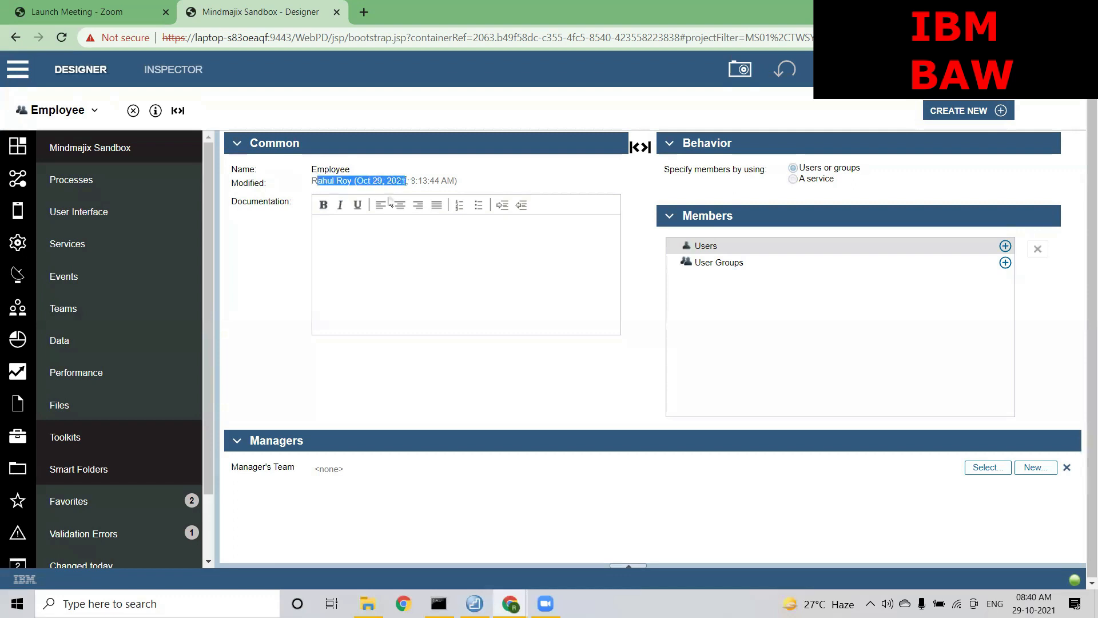
click(359, 235)
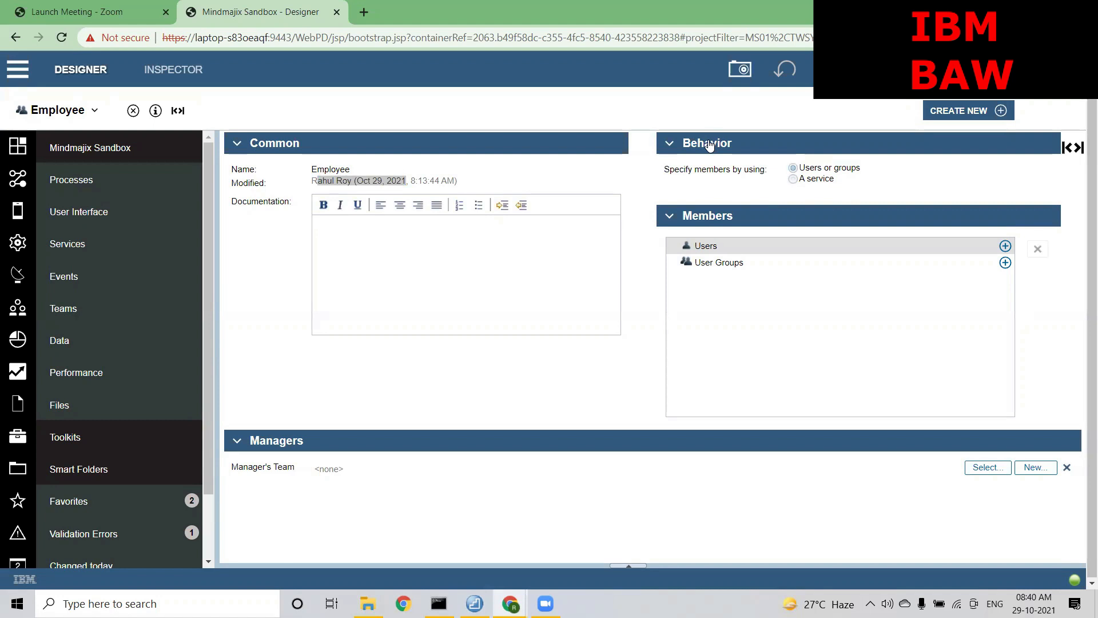
drag(664, 170, 764, 167)
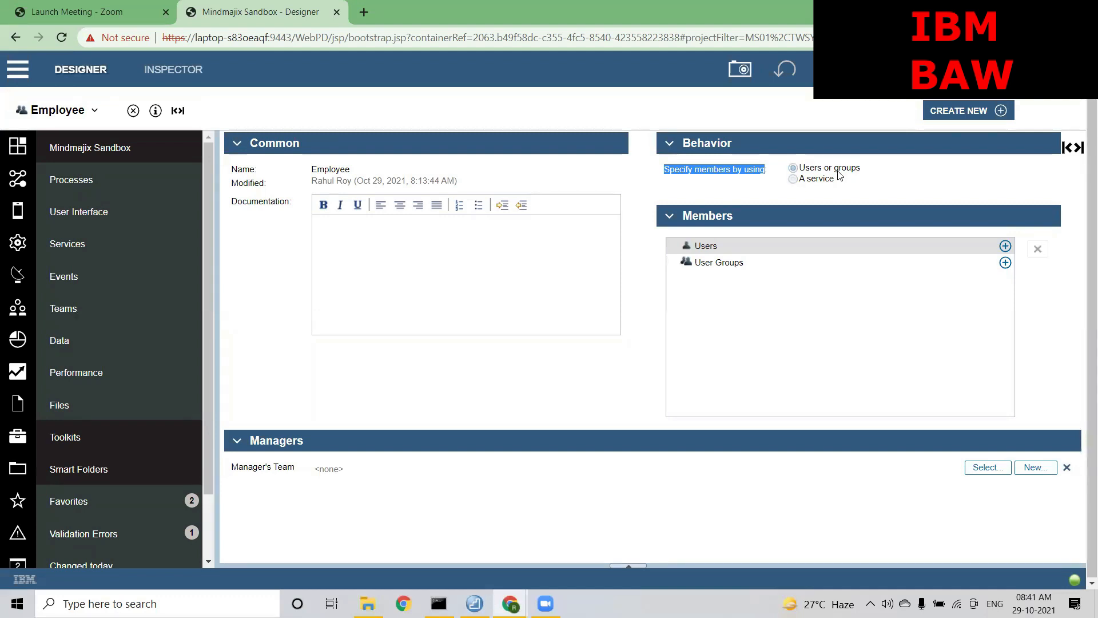
Keep membership as Users or groups, toggle the Members section, and bring up the six-user picker
click(840, 175)
click(809, 170)
click(810, 173)
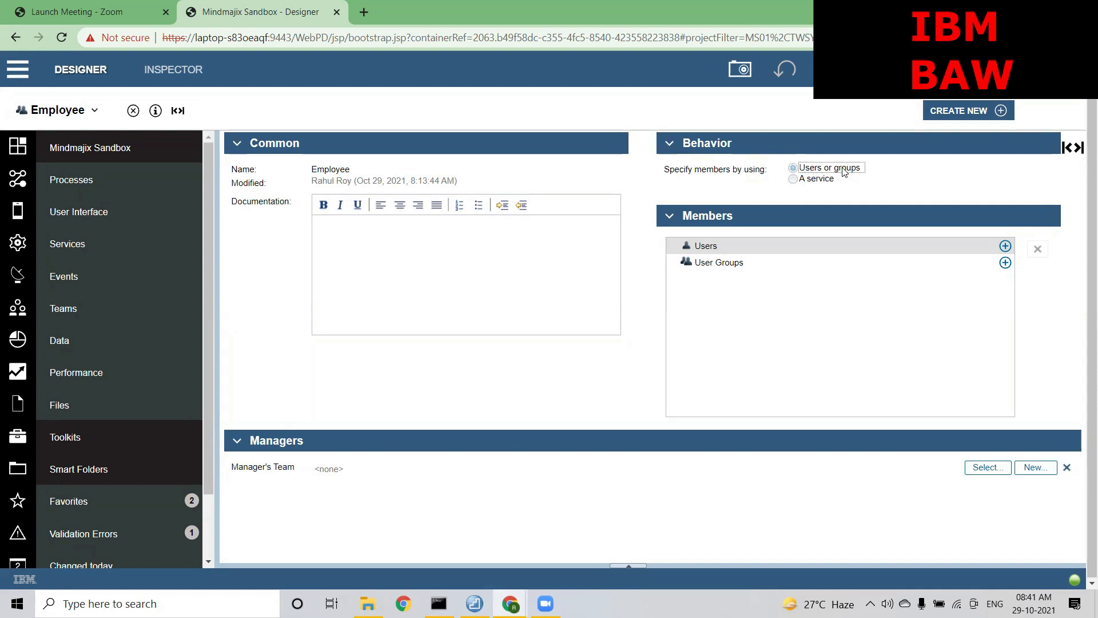
click(786, 222)
click(786, 222)
click(1006, 247)
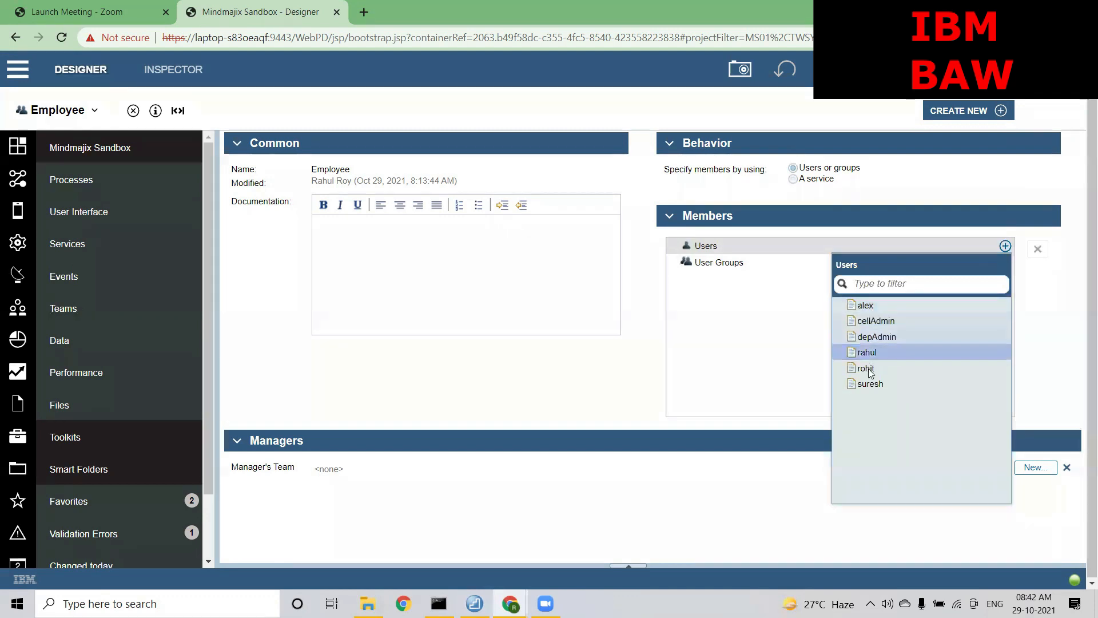
Pick four successive users from the Users popup as Employee team members
click(864, 305)
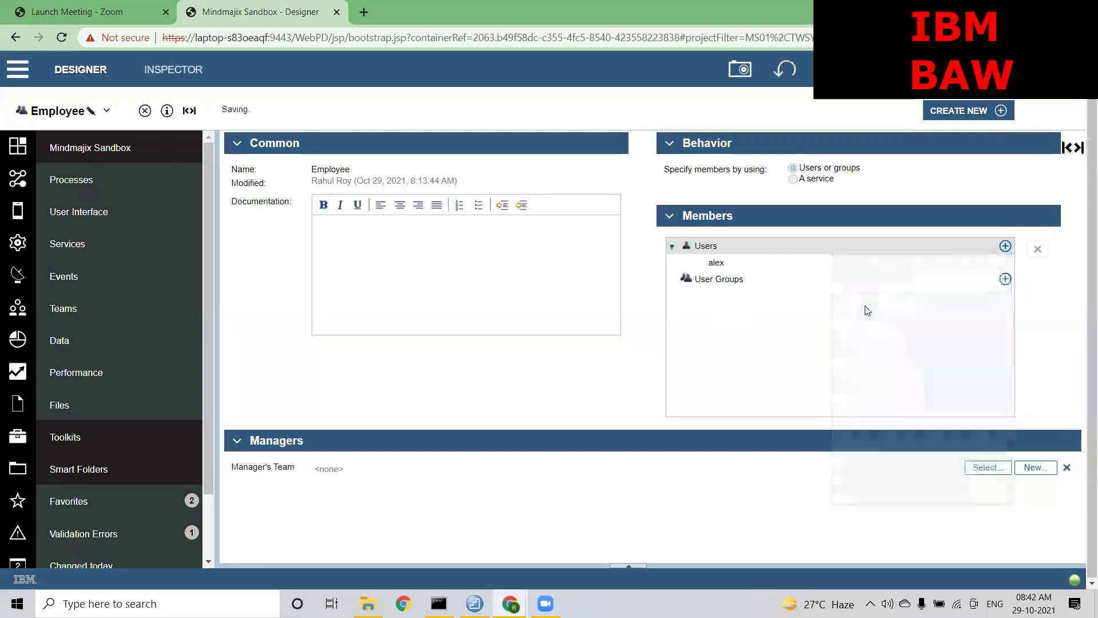
click(1005, 247)
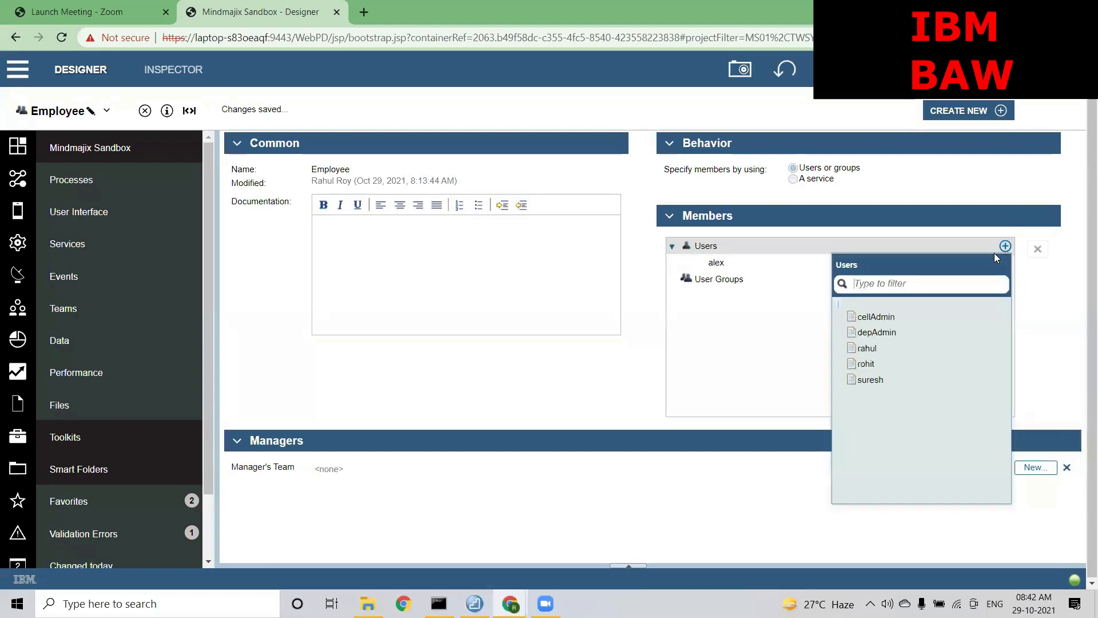
click(882, 336)
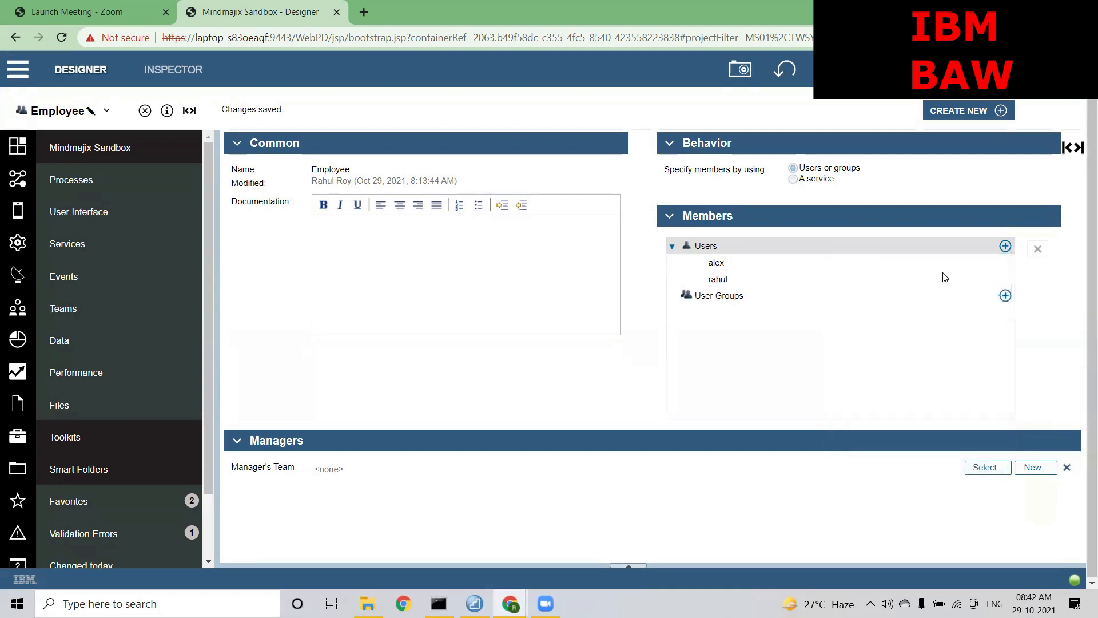
click(1005, 247)
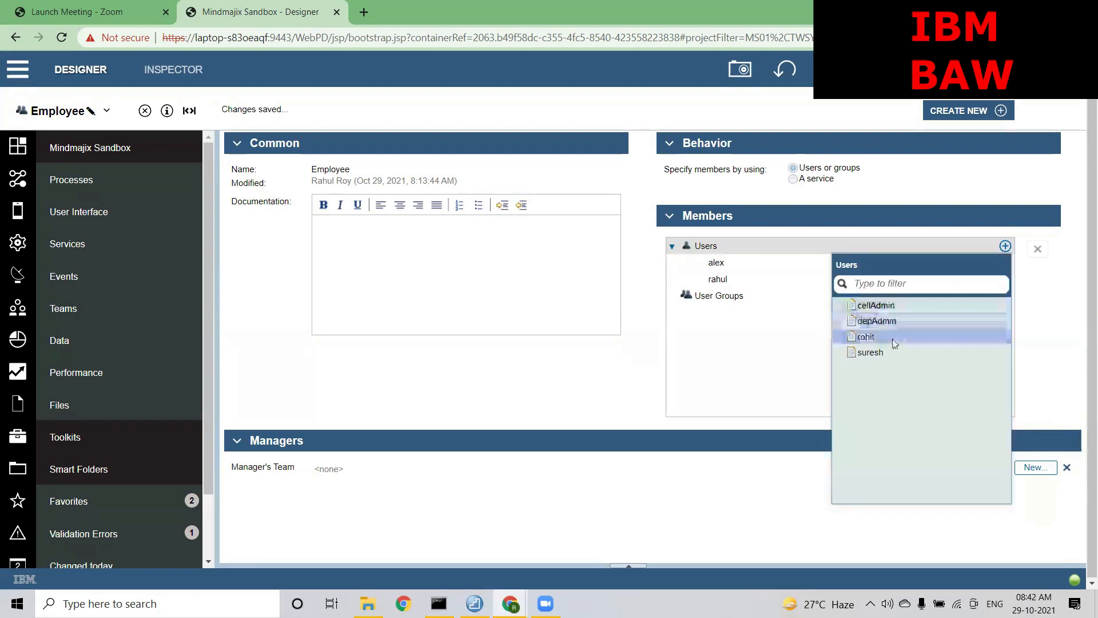
click(875, 338)
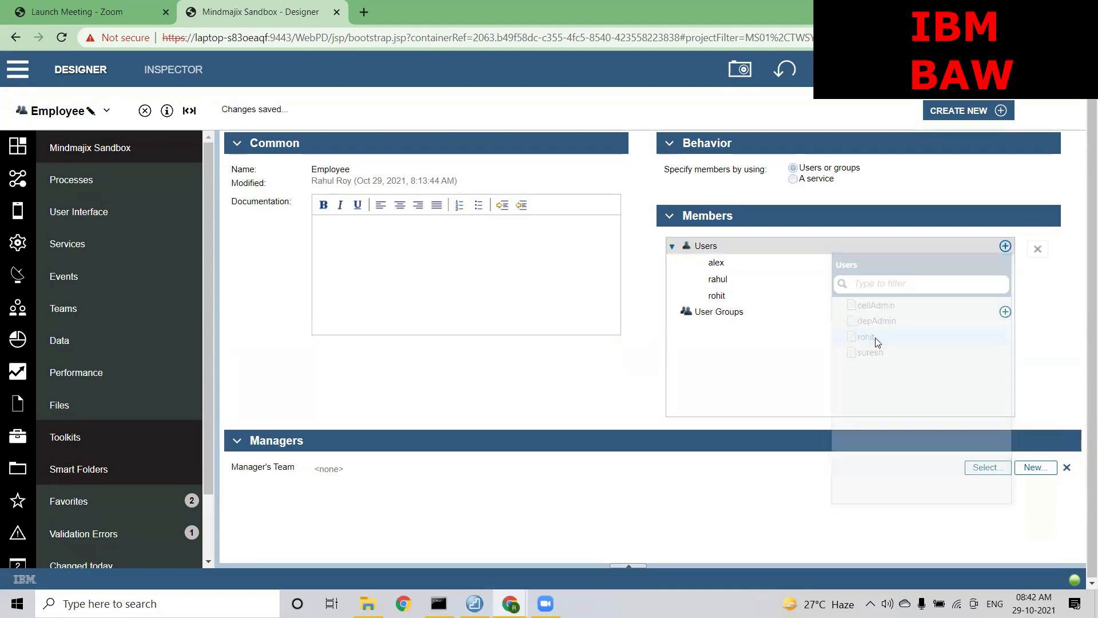
click(1005, 246)
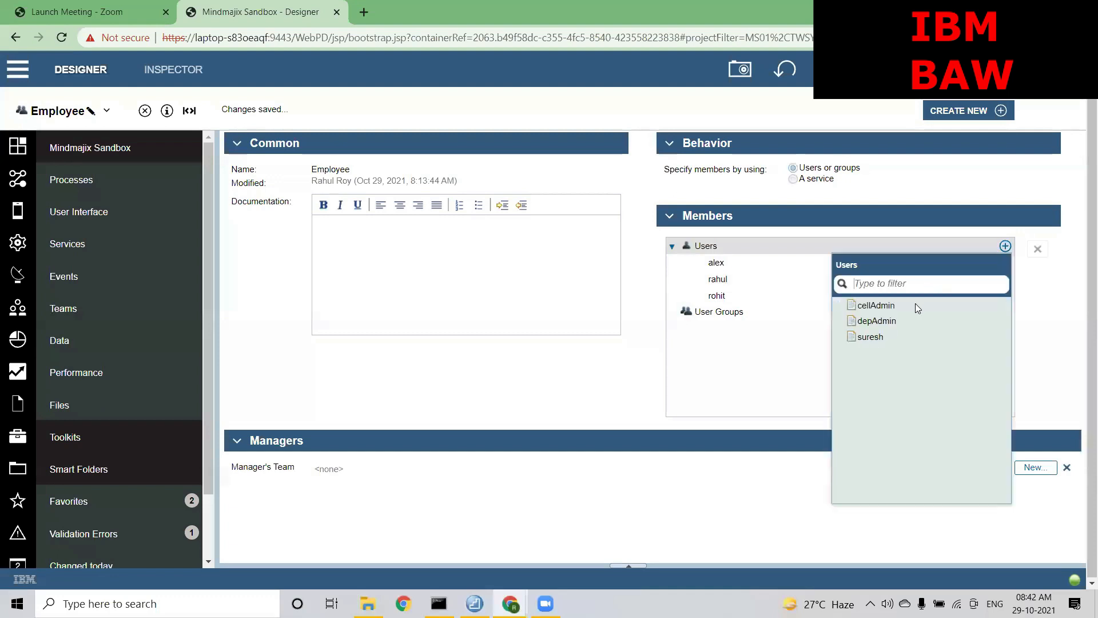
click(867, 338)
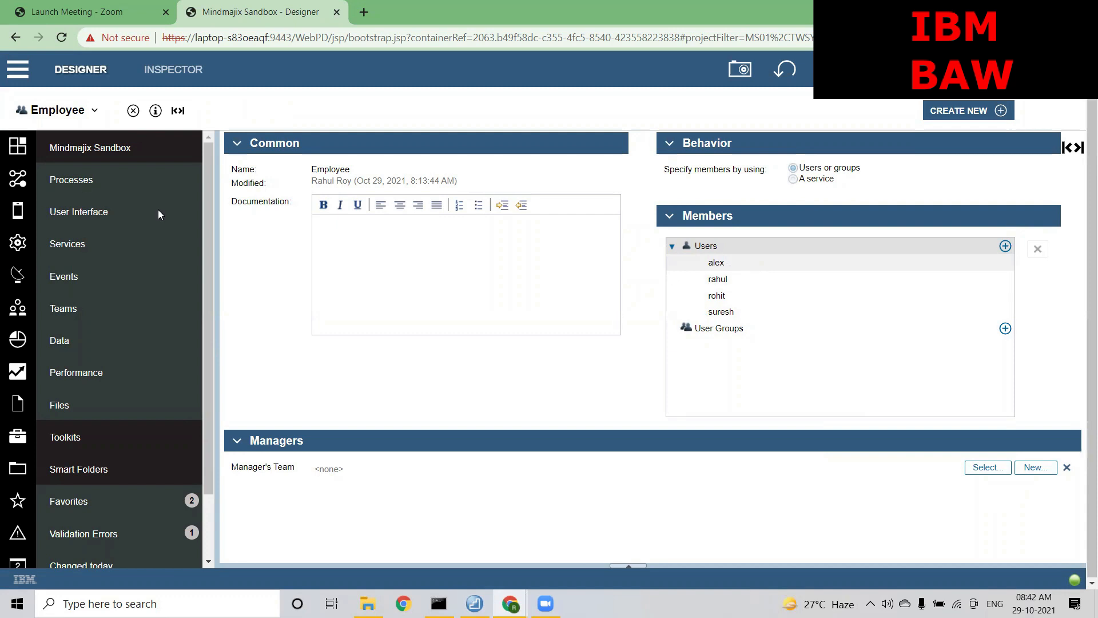
Reopen the Leave Application Process and show the Employee Task's assignments: Lane, distribution None
click(83, 181)
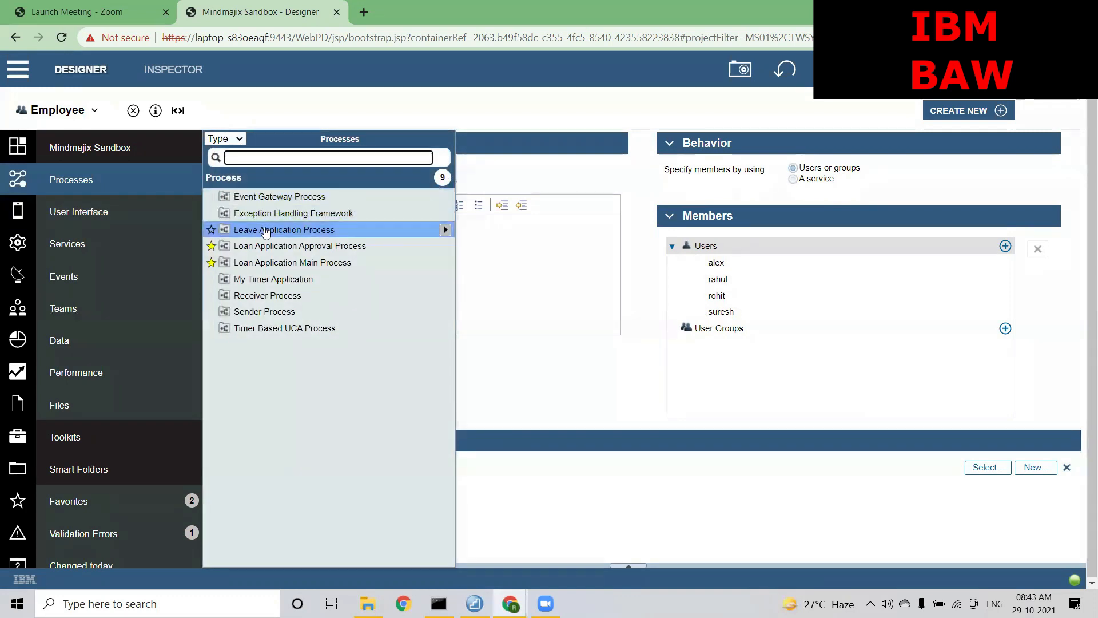
click(266, 230)
click(337, 293)
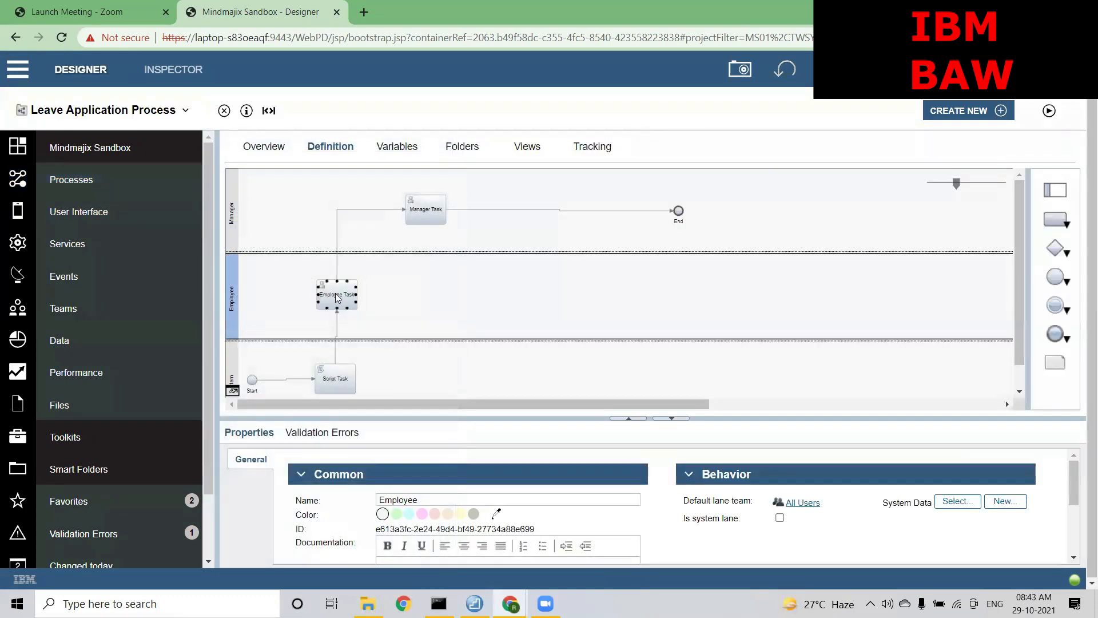
click(336, 293)
click(251, 325)
click(333, 294)
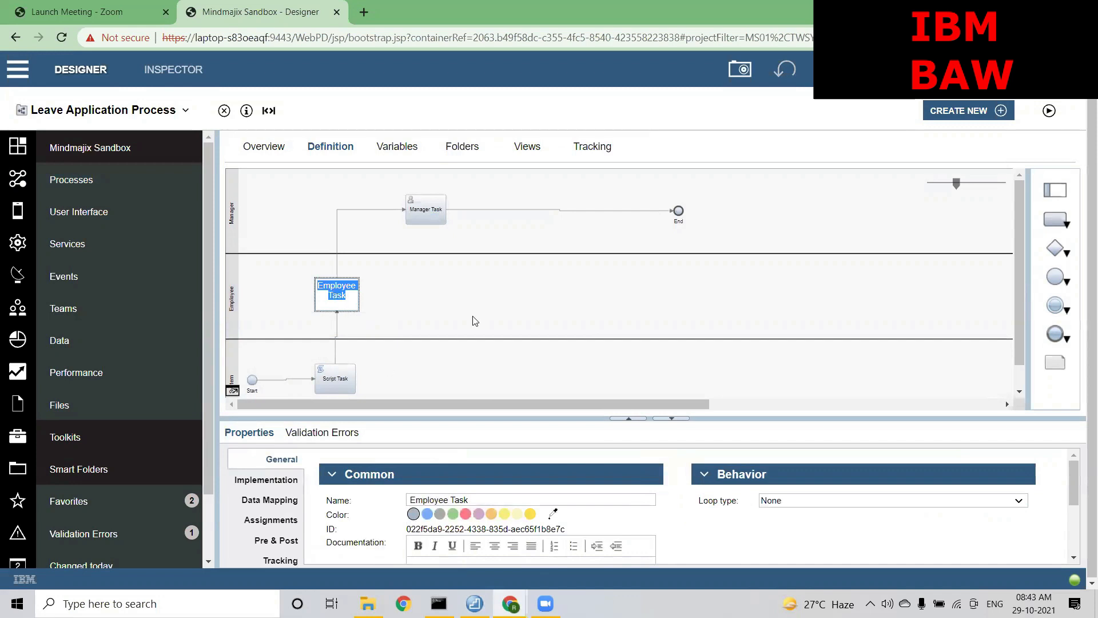
click(271, 521)
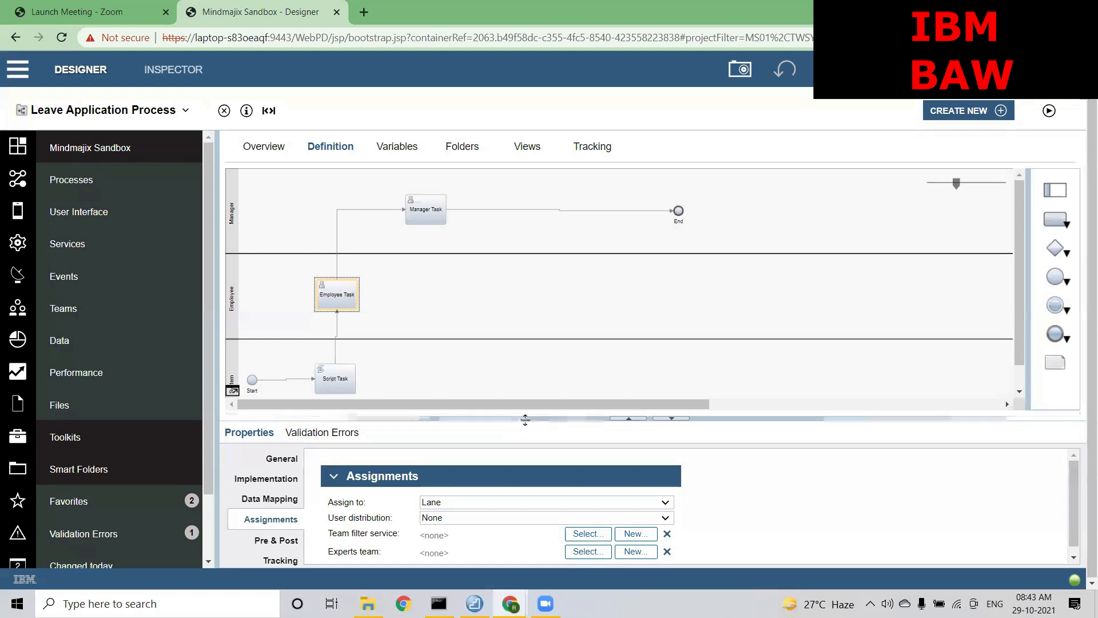
Enlarge Properties and change the Employee Task's Assign to from Lane to Team
drag(525, 419, 514, 263)
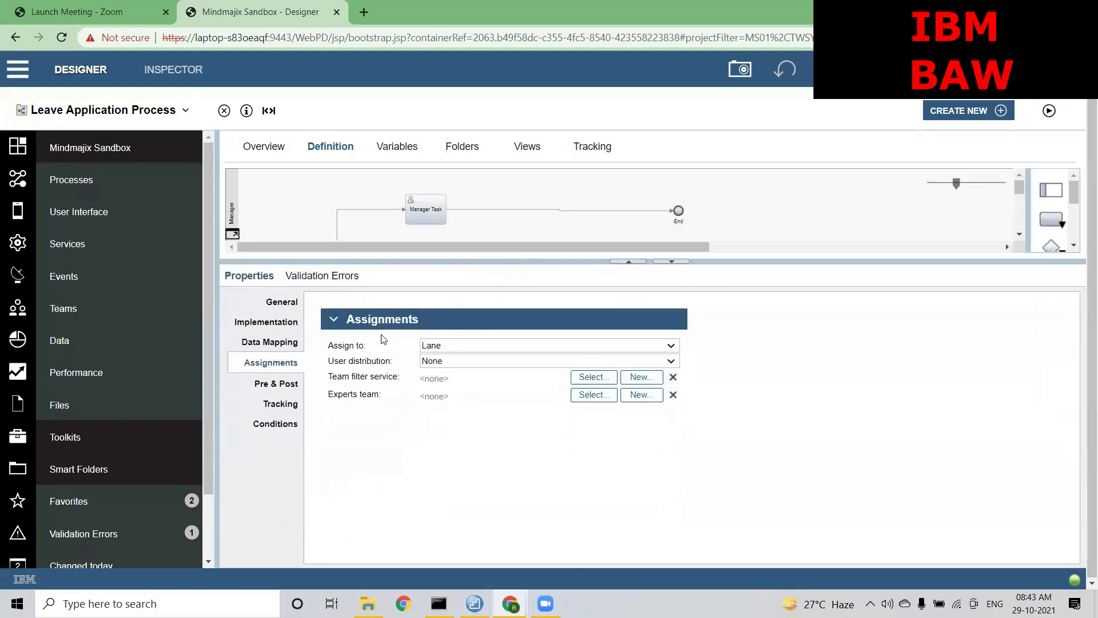
drag(365, 346, 328, 345)
click(373, 470)
click(474, 346)
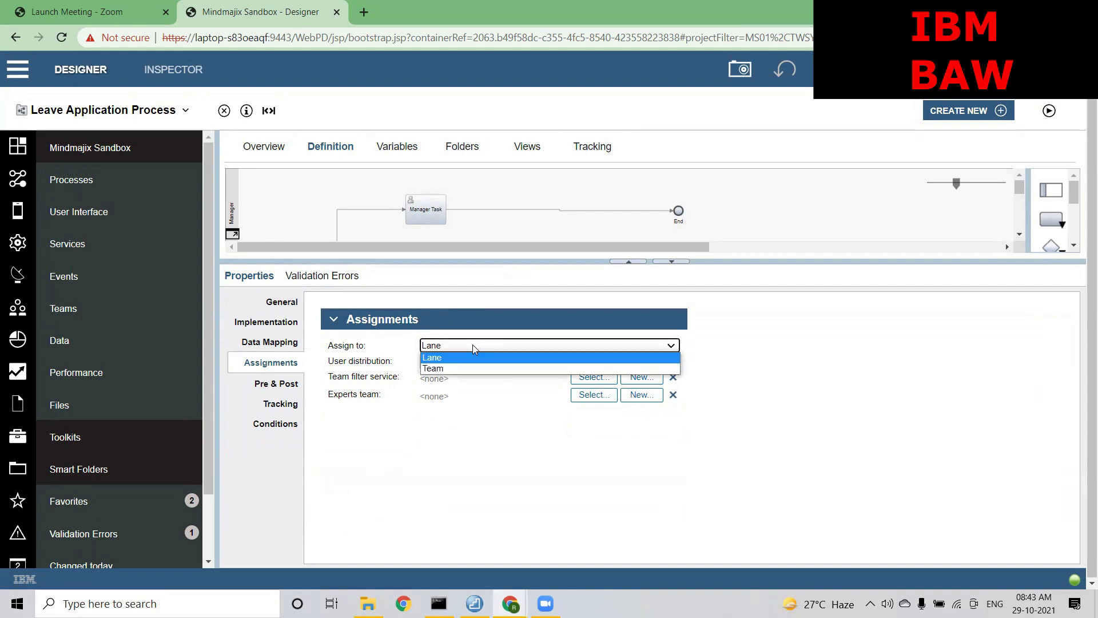
click(433, 371)
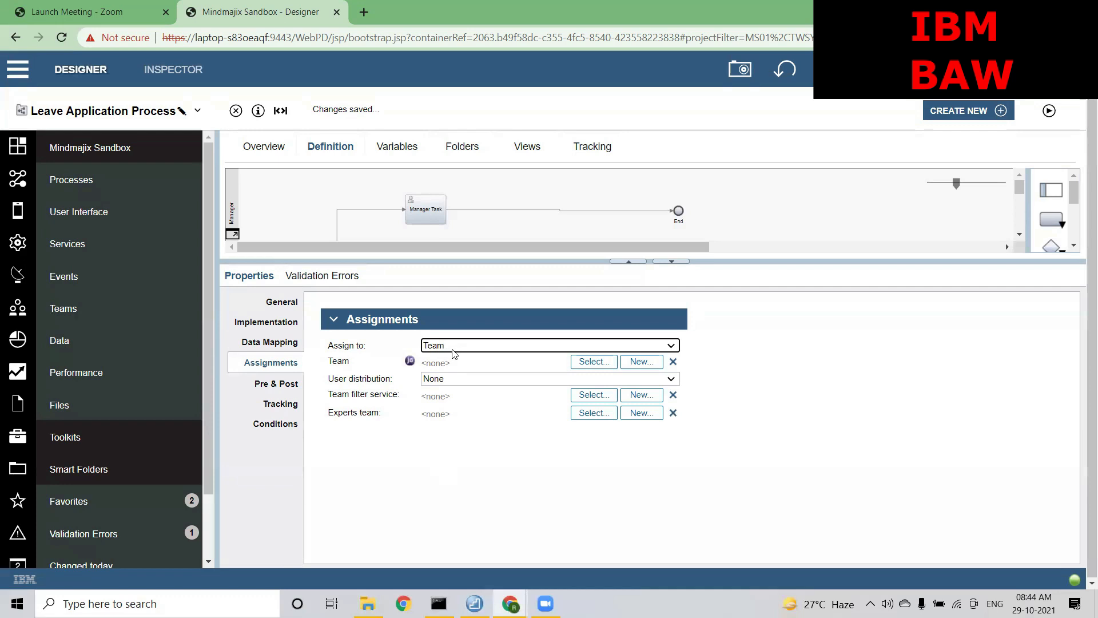
drag(351, 362, 330, 362)
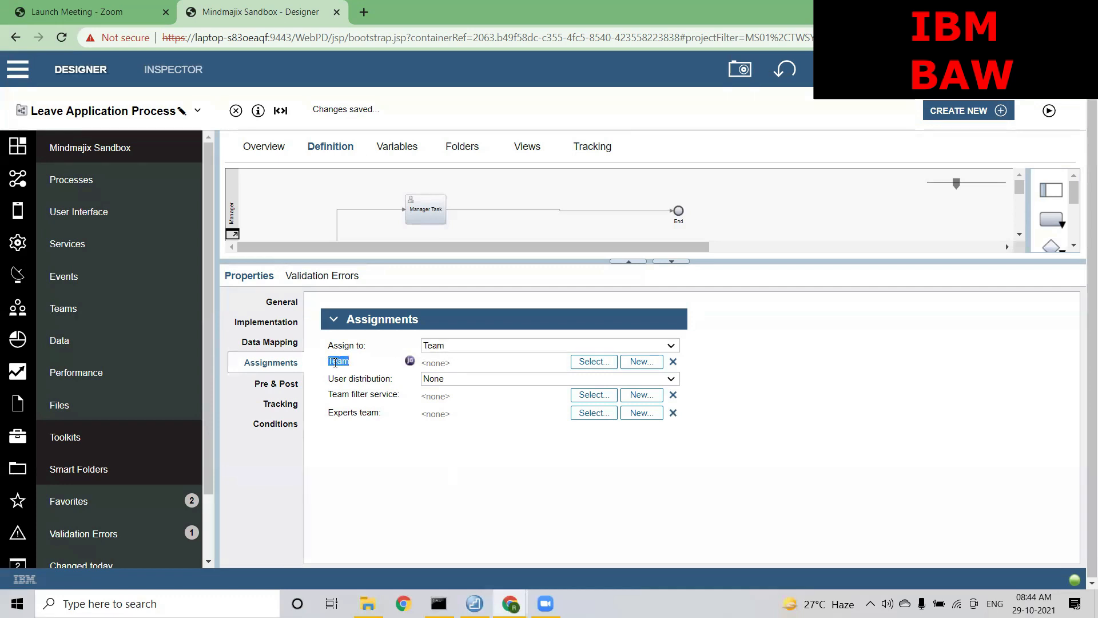
Choose Employee from the Select Library Item list as the task's team, keeping Assign to on Team
click(578, 364)
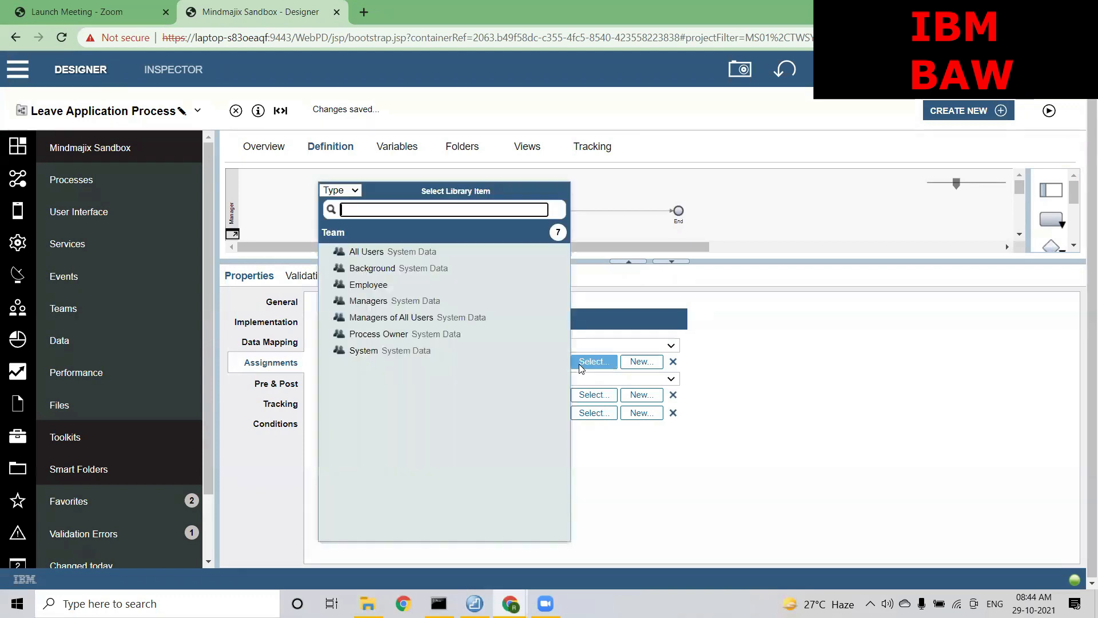
click(383, 289)
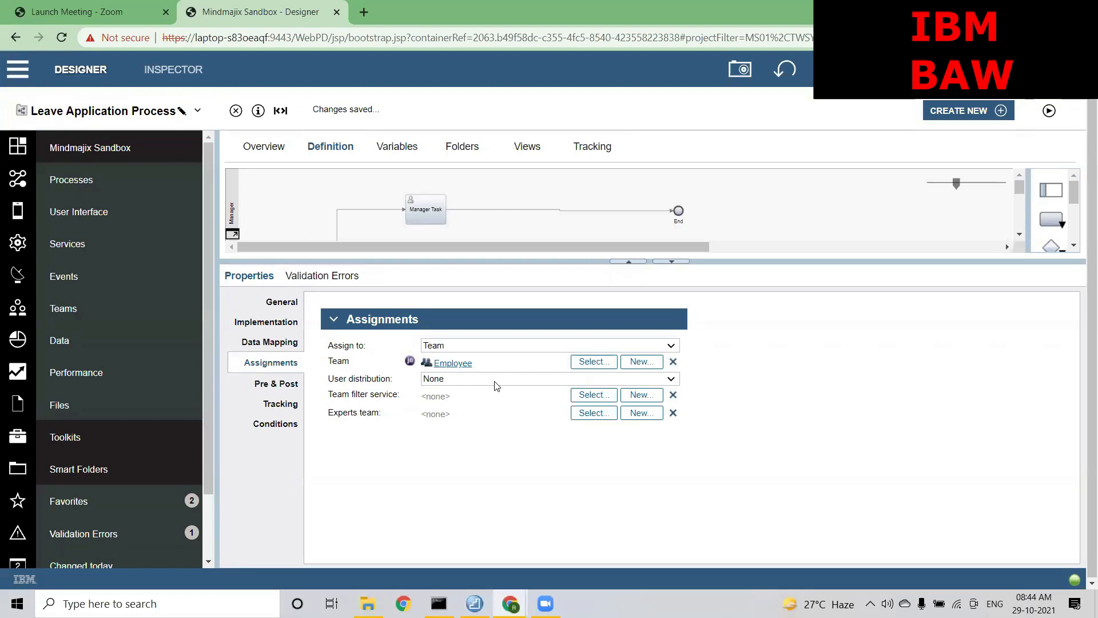
click(484, 349)
click(443, 368)
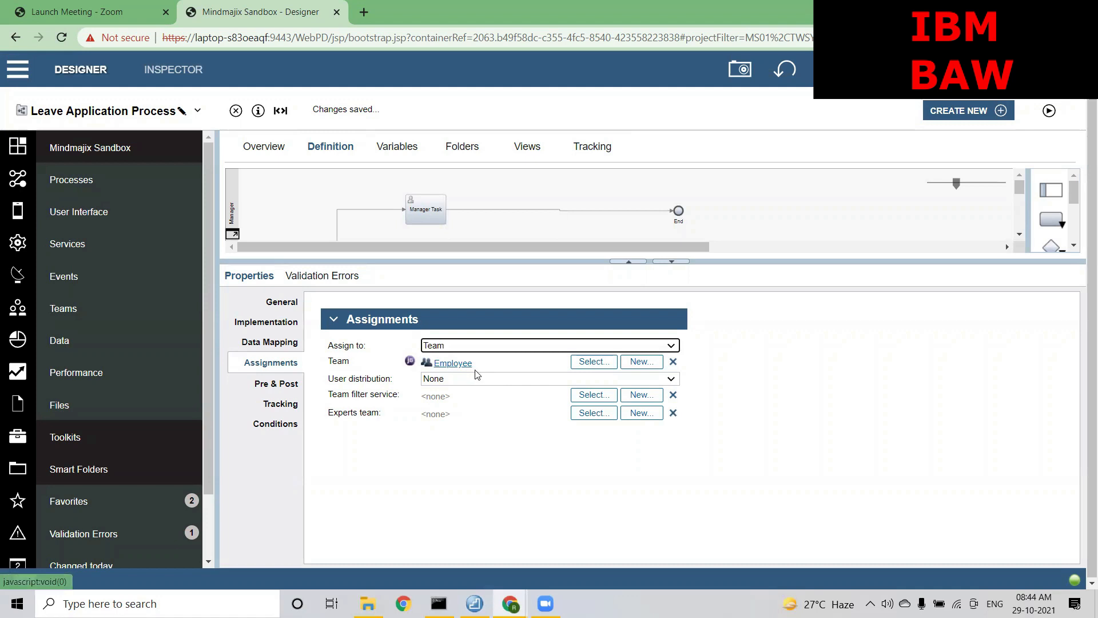
drag(351, 362, 332, 361)
Open the User distribution dropdown listing None, Last user, Load balance and Round robin
click(334, 363)
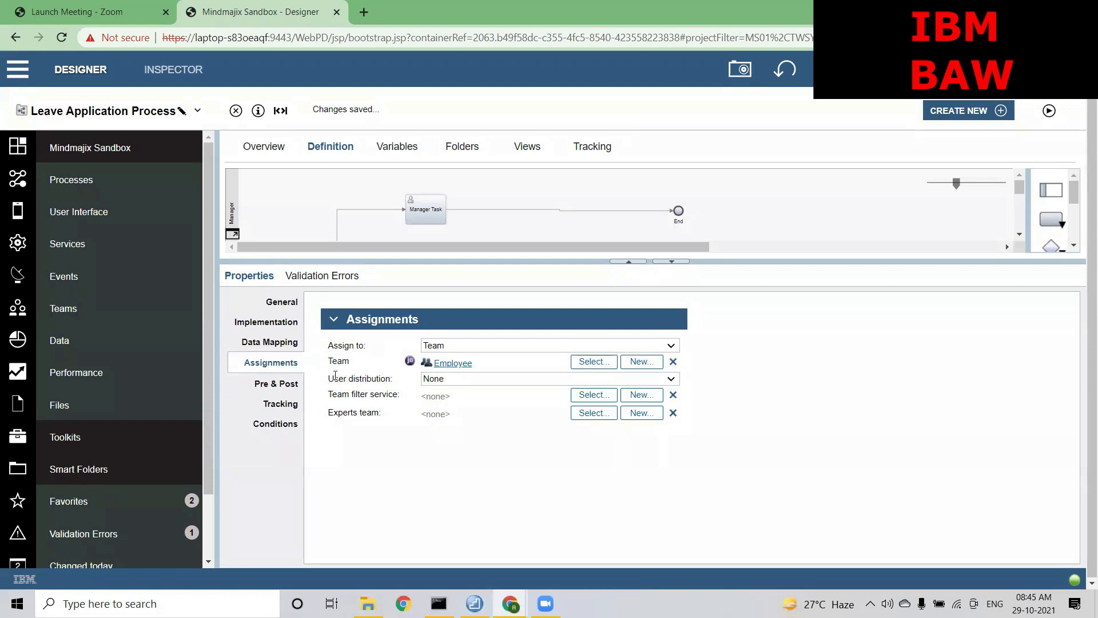
drag(329, 379, 388, 378)
click(410, 378)
click(438, 382)
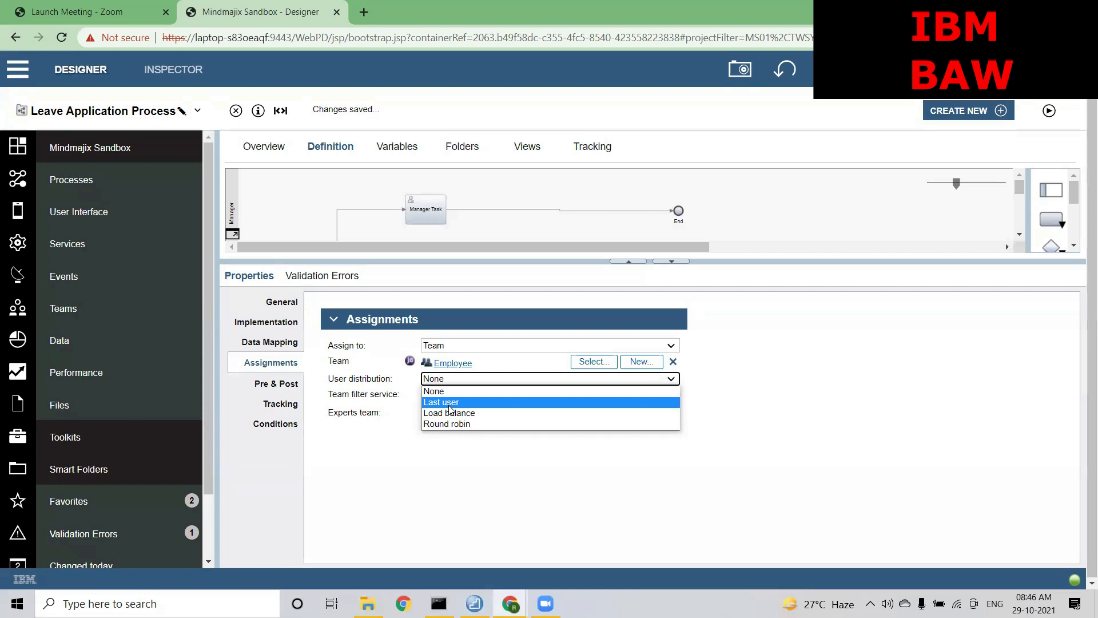
Pick Last user from the User distribution dropdown, with the Employee team still assigned
click(449, 404)
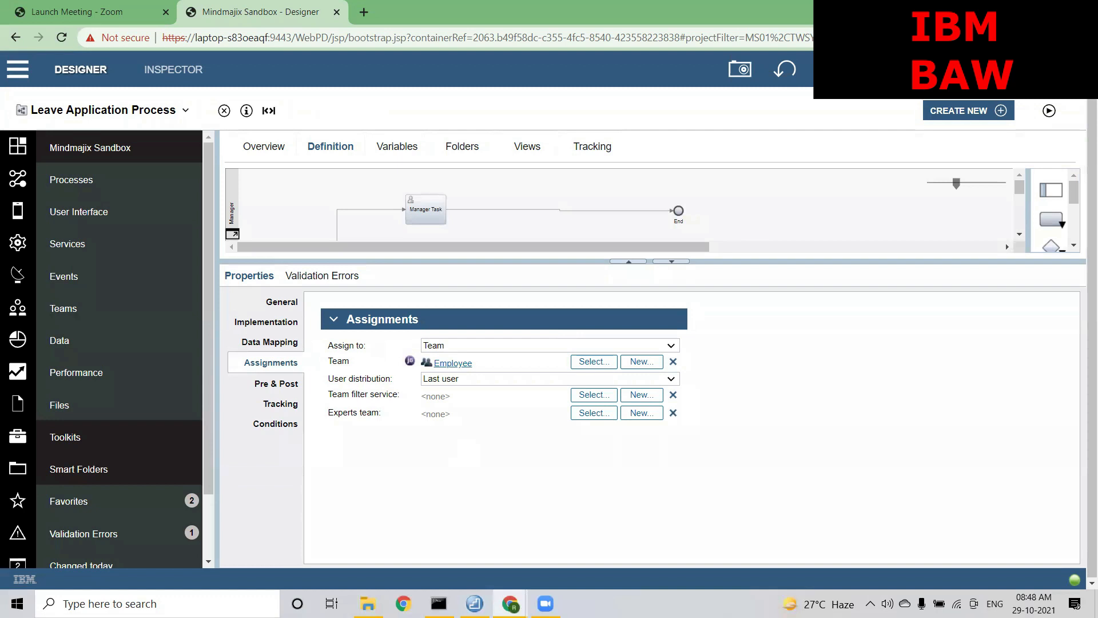
Start a test run of the process, then bring the Process Portal browser window forward
click(1049, 110)
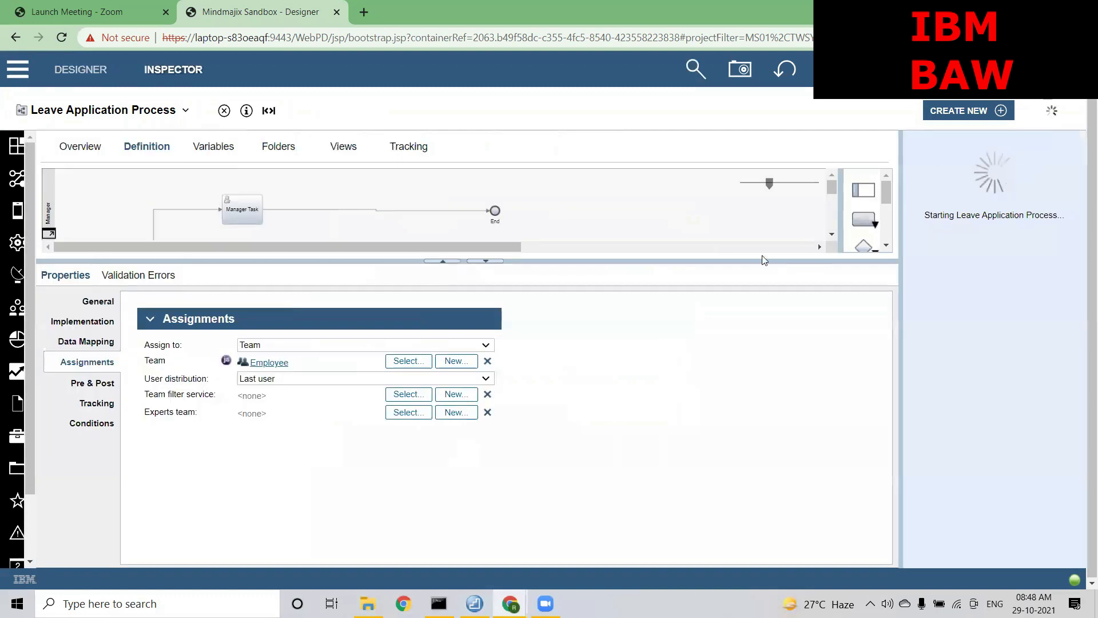
drag(625, 261, 624, 297)
drag(938, 470, 960, 469)
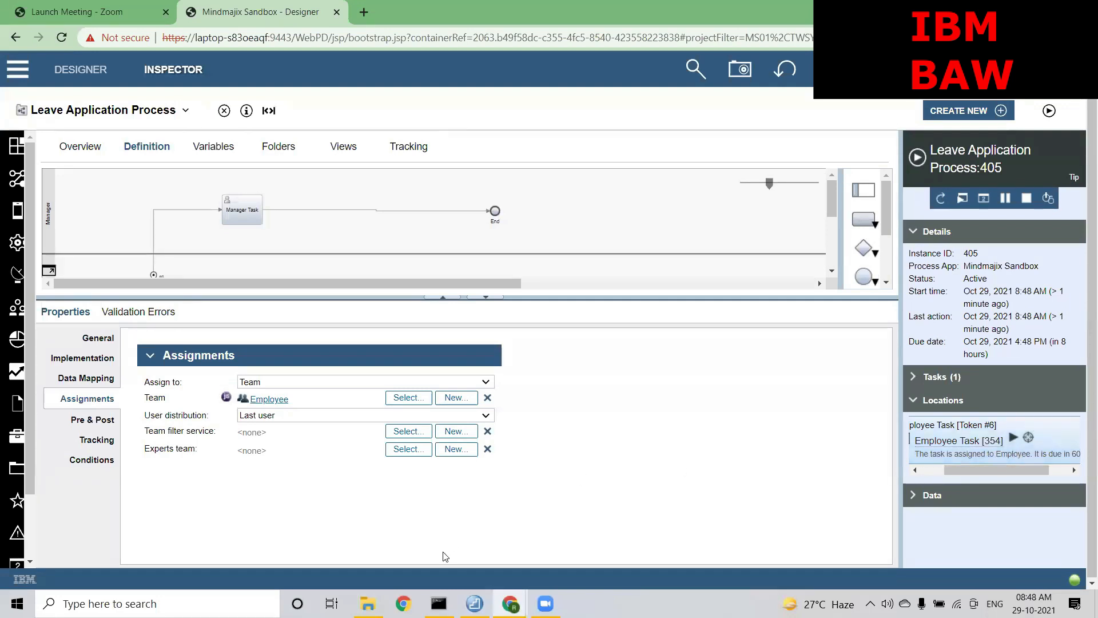
mouse_move(511, 604)
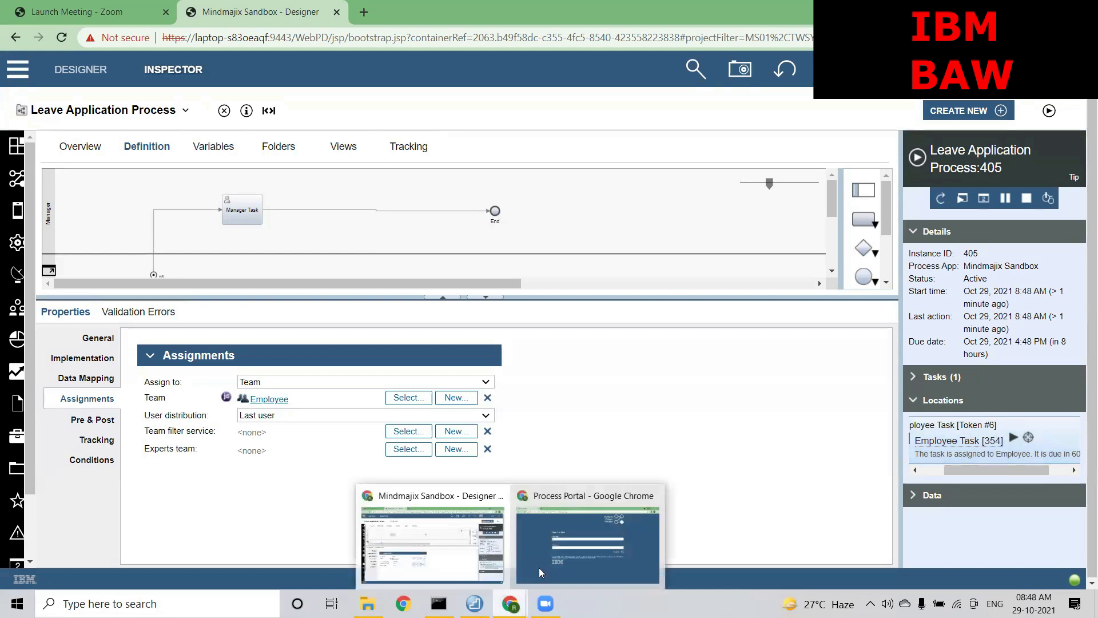
click(558, 559)
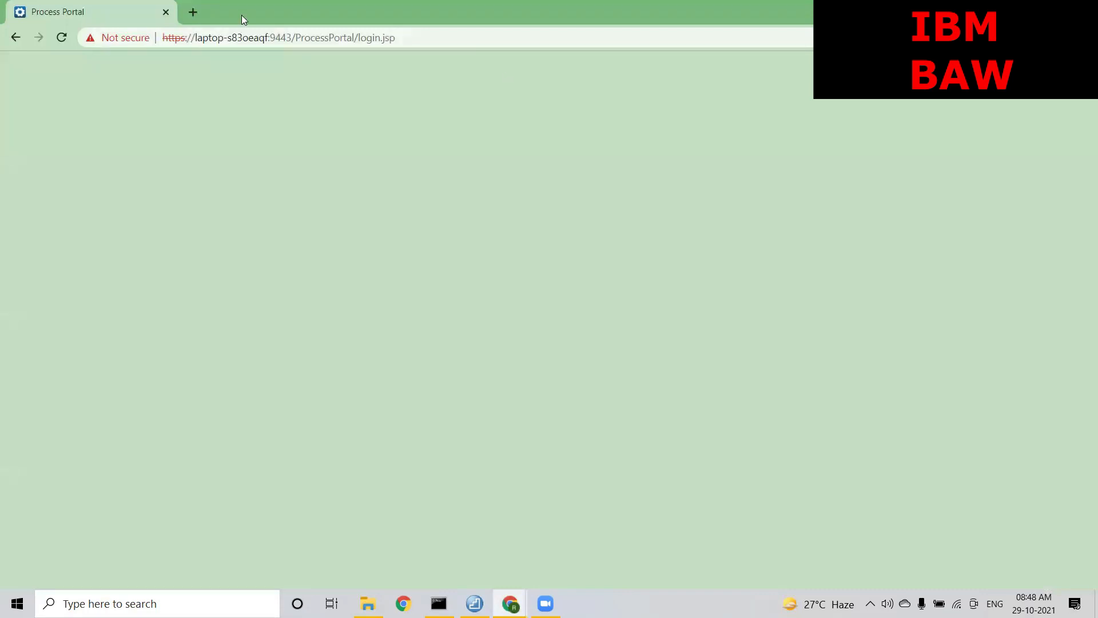
Reload the Process Portal login page and sign in with the user name and password
click(402, 32)
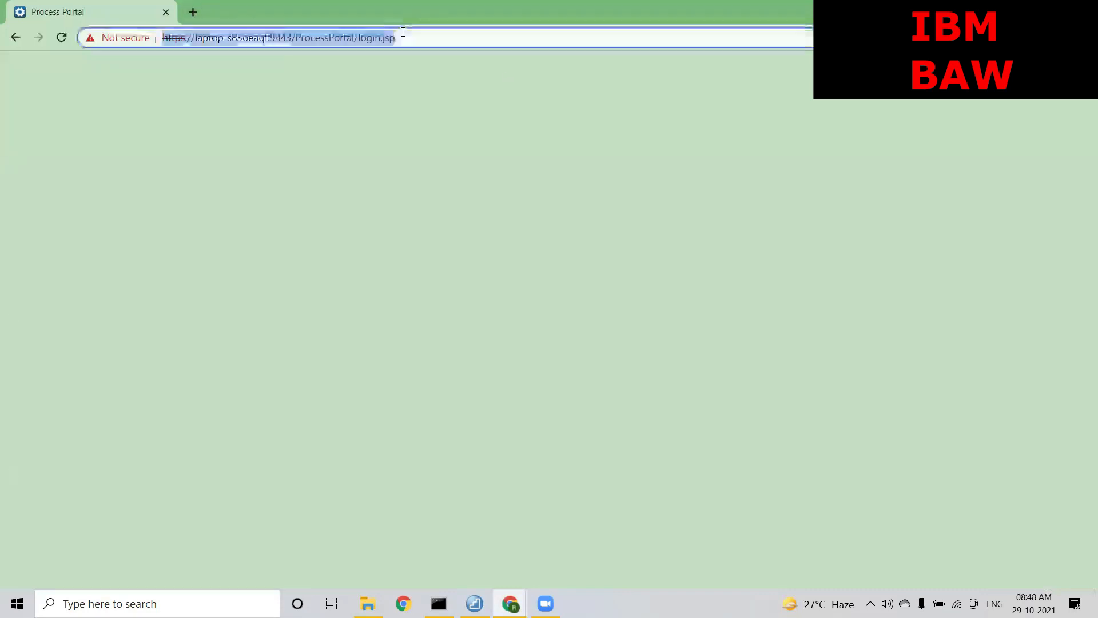
key(Return)
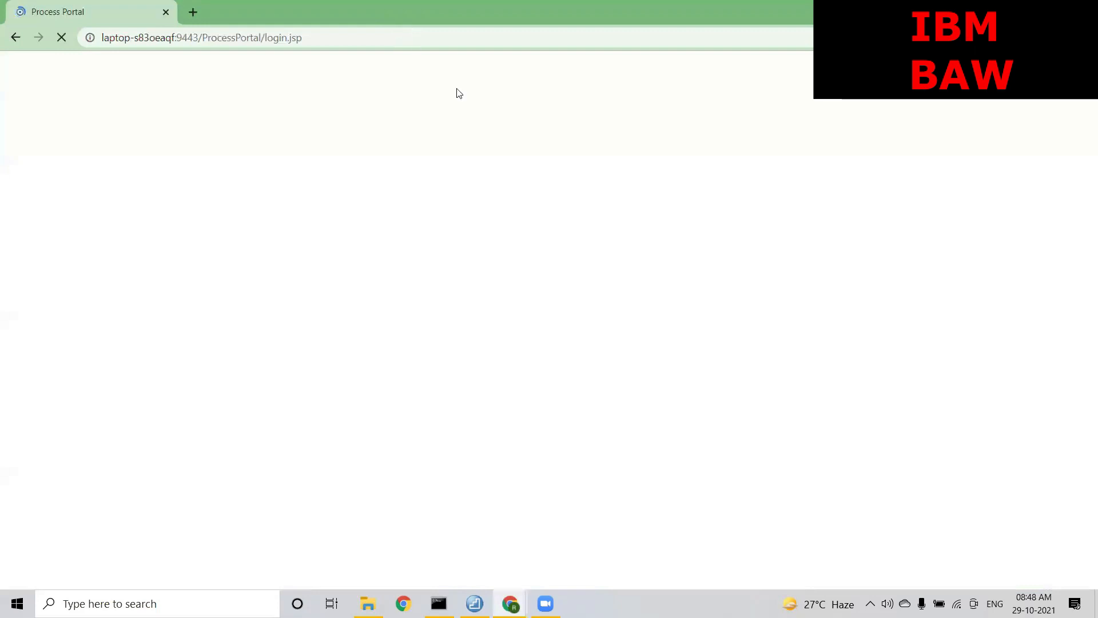
text(rahul)
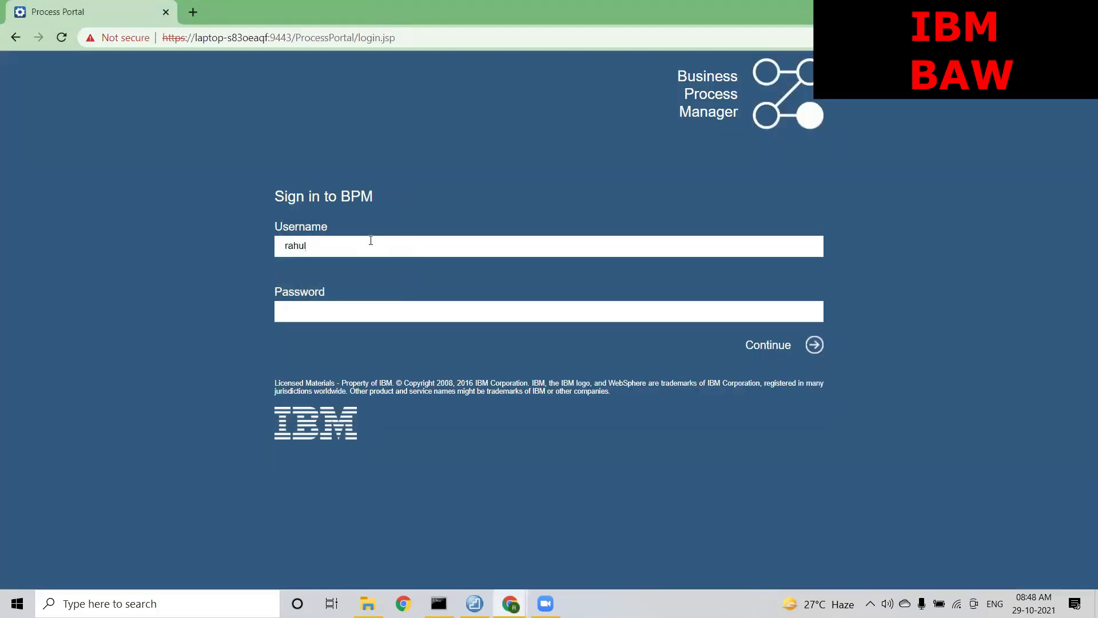
key(Tab)
text(******)
text(**)
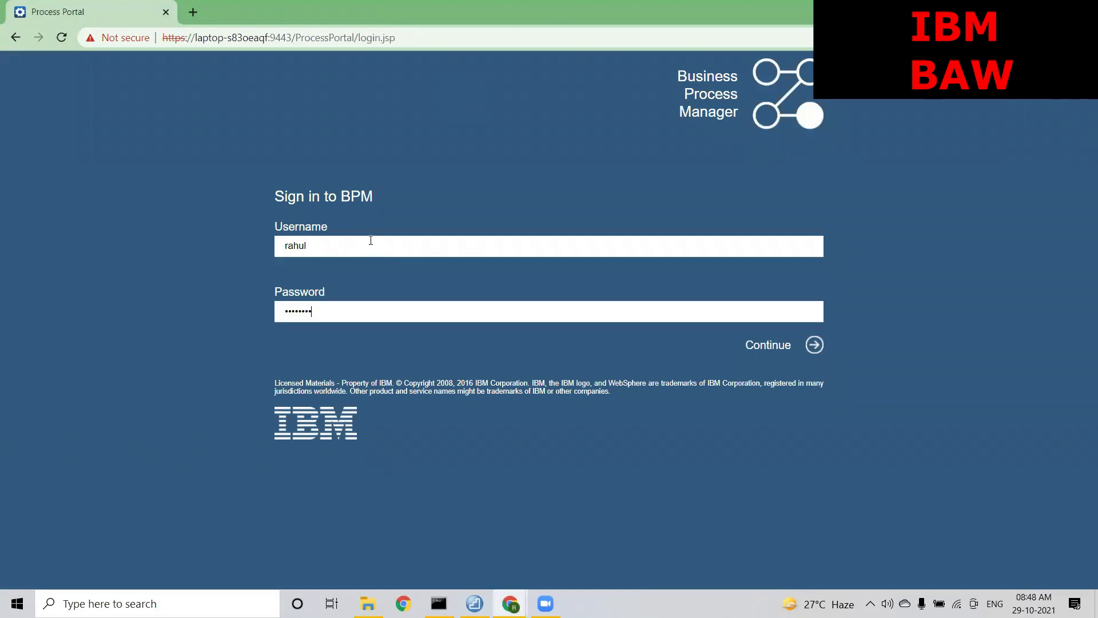
key(Return)
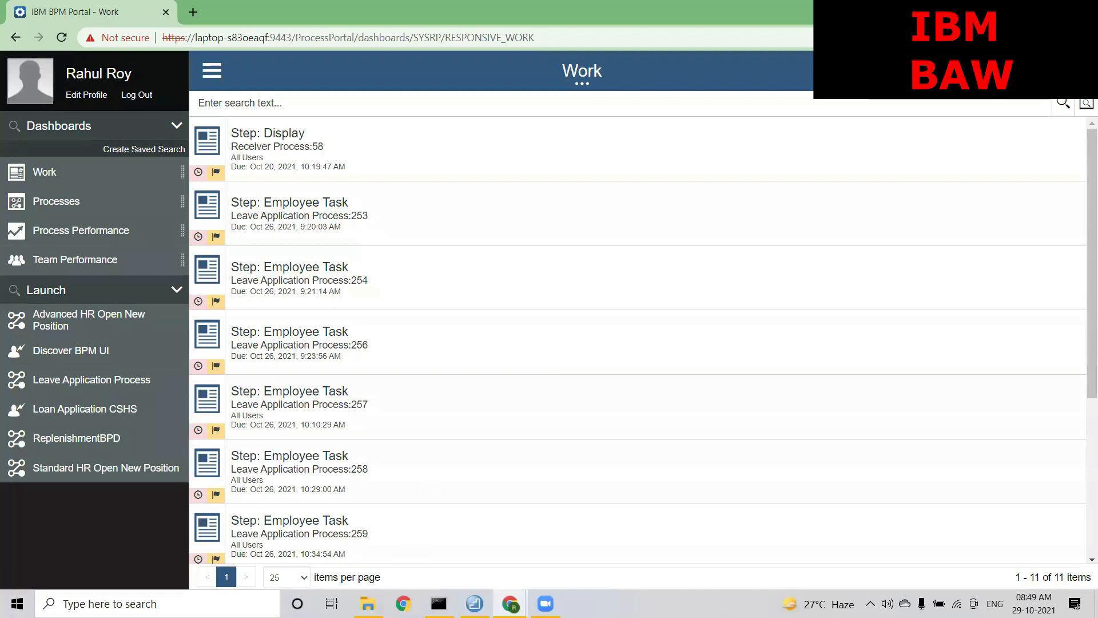
Copy instance ID 405 from the Designer's Inspector and search the Portal work list for 405
mouse_move(509, 602)
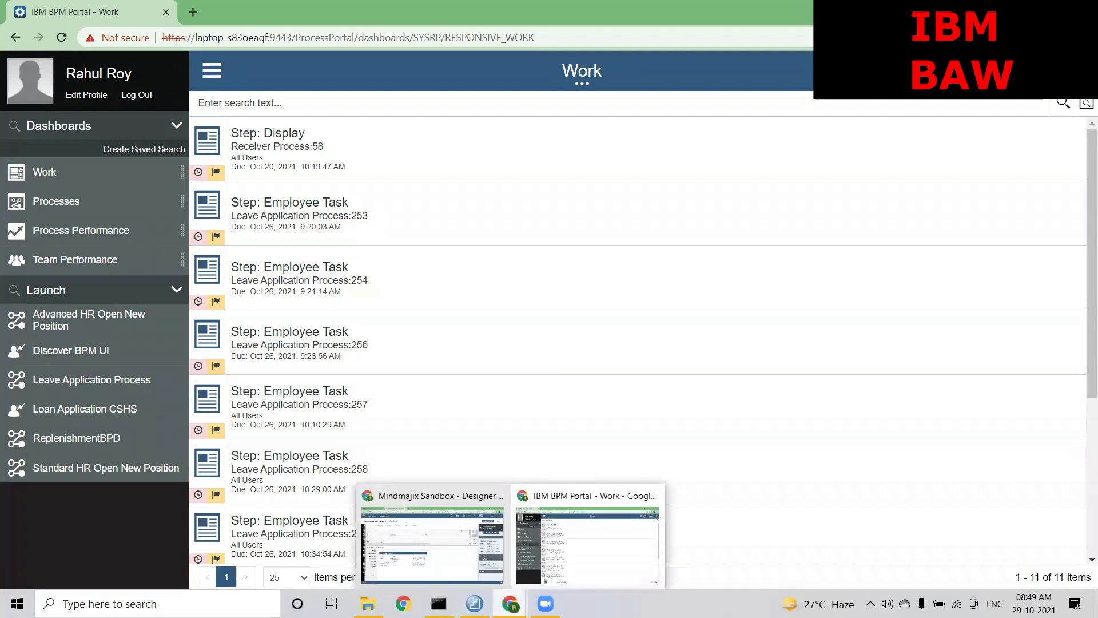
click(448, 559)
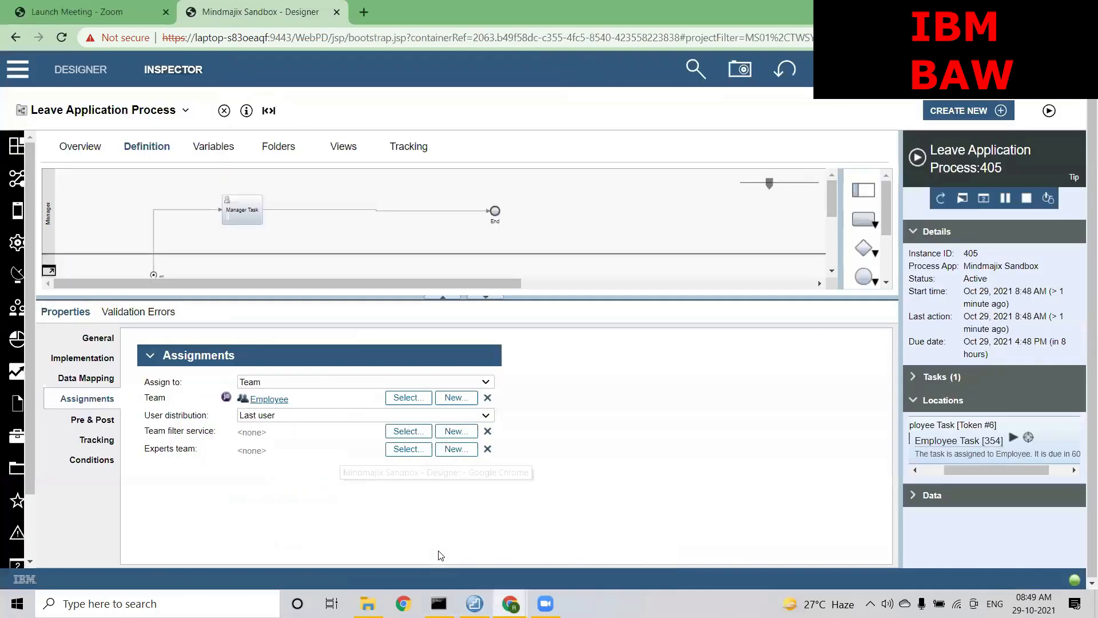
double_click(969, 254)
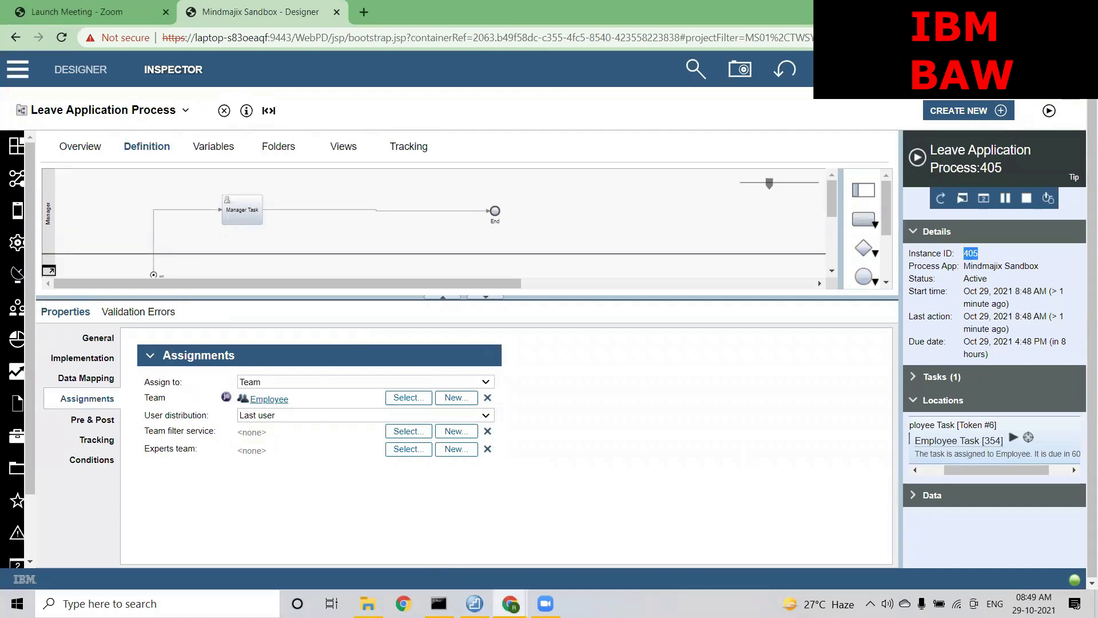
key(alt+Tab)
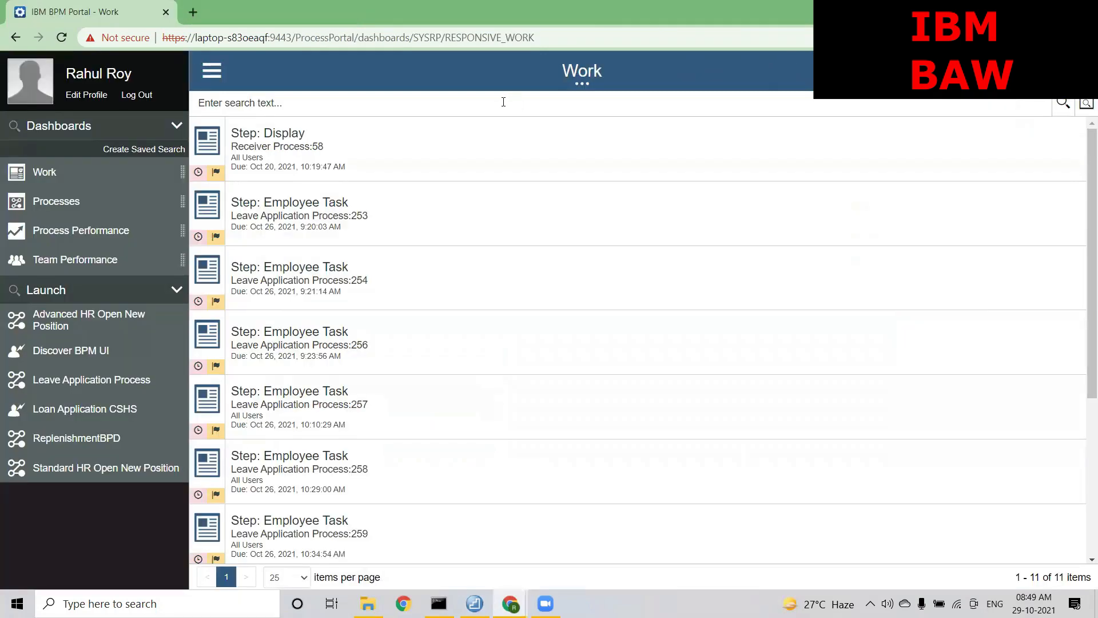
text(405)
key(Return)
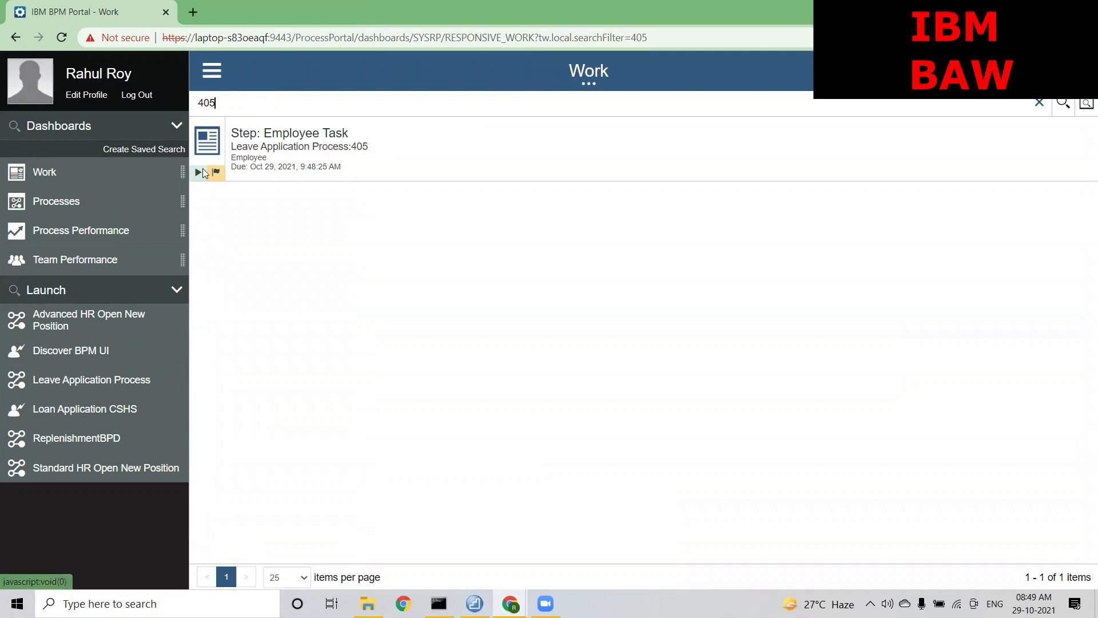
Claim instance 405's Employee Task and enter the employee's name in the form
click(281, 133)
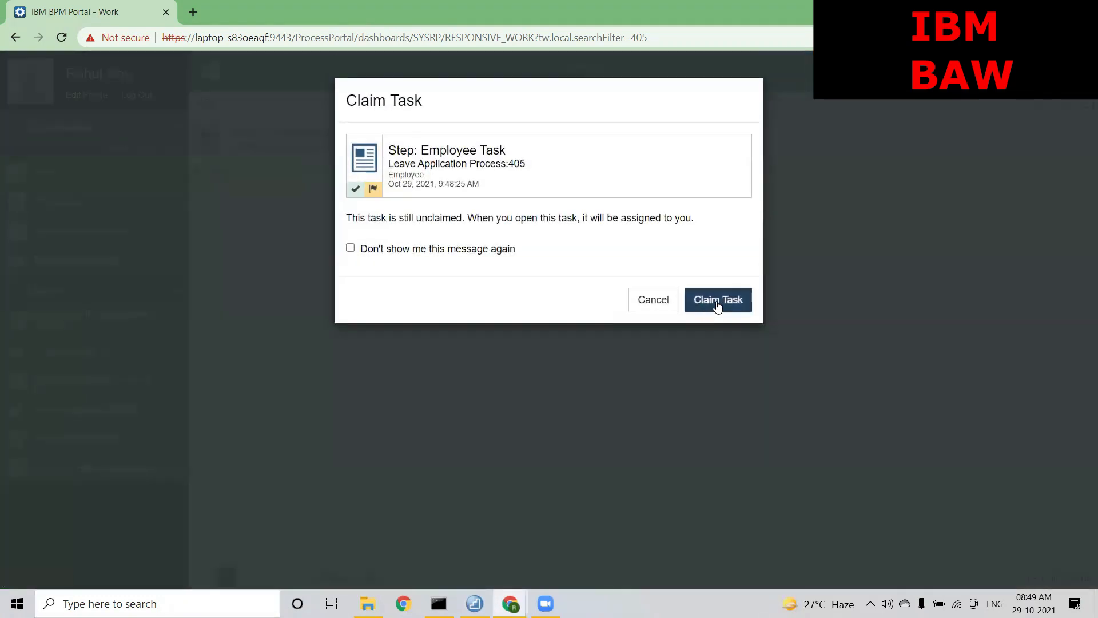
click(716, 284)
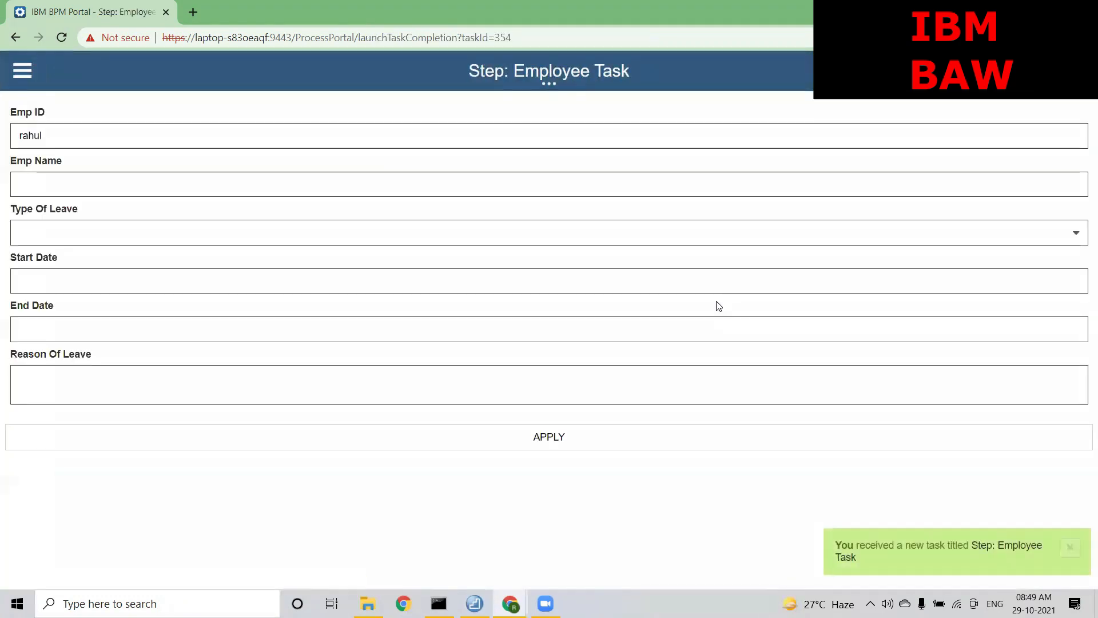
click(78, 180)
text(Rahul)
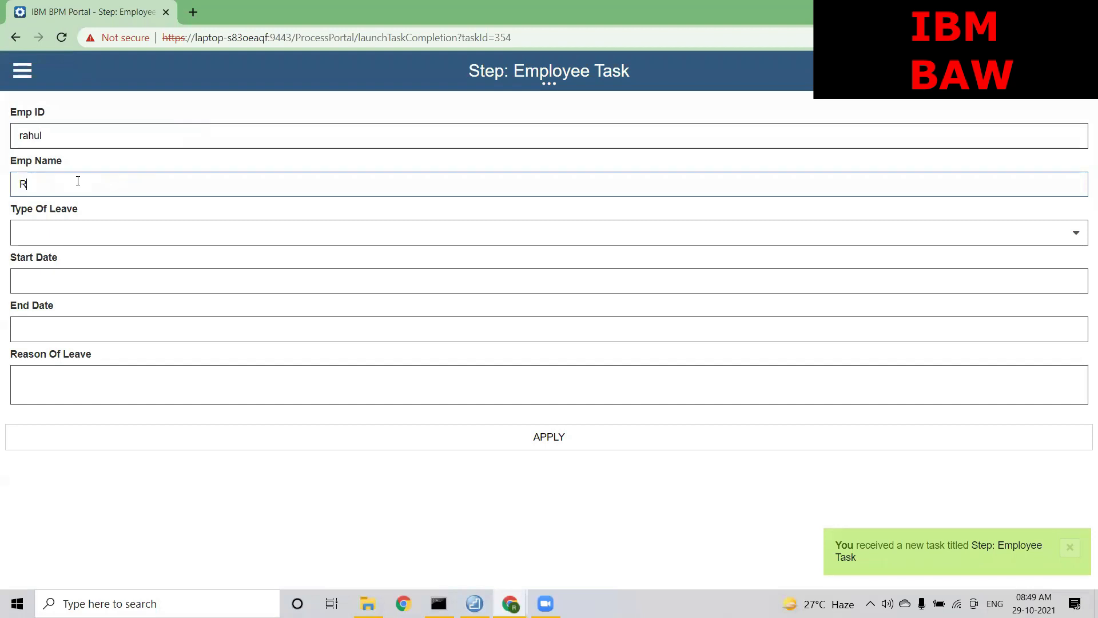
Request Priviledge Leave from 10/5/2021 to 10/14/2021 with reason 'Testing' and submit it
click(73, 232)
click(59, 256)
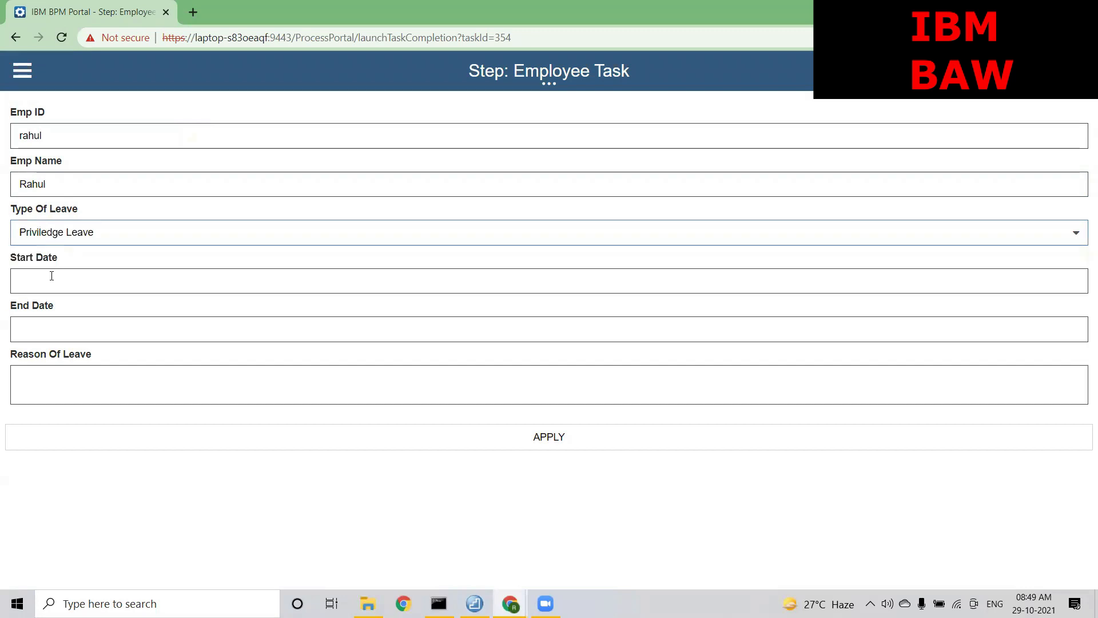
click(52, 277)
click(63, 390)
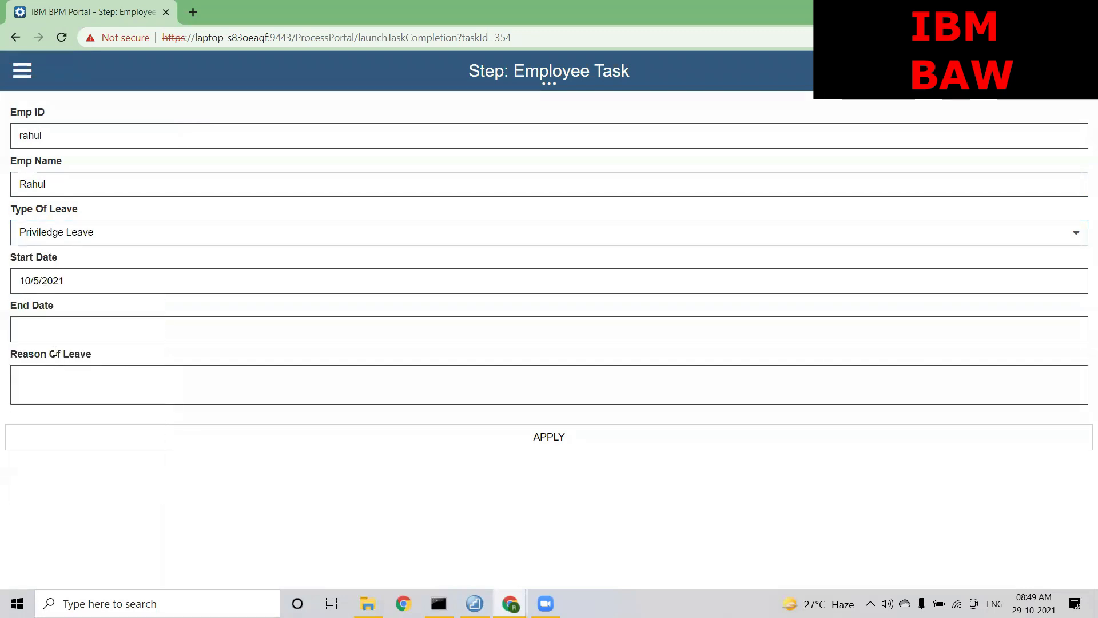
click(45, 332)
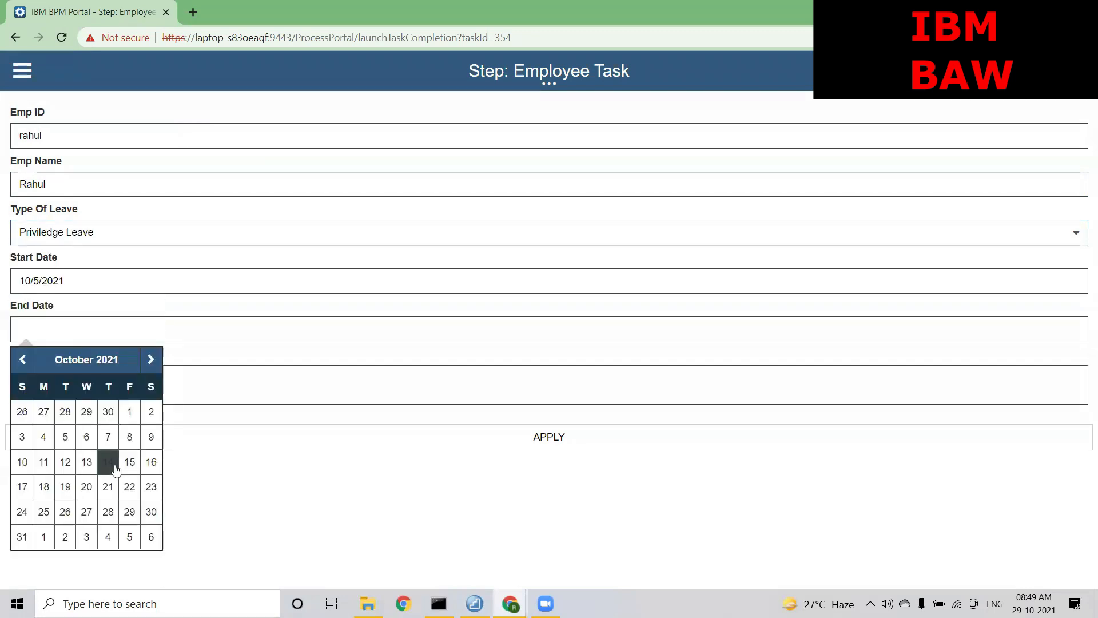
click(108, 461)
click(58, 387)
text(Testing)
click(541, 445)
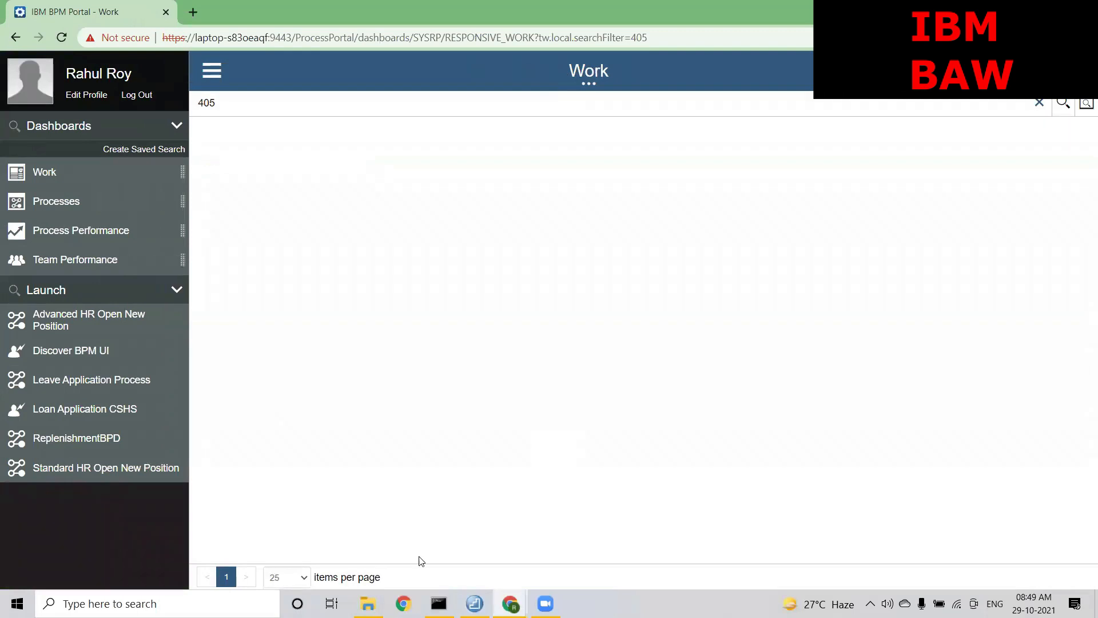
Back in the Designer, run new instance 406 and check its Employee Task location in the Inspector
mouse_move(510, 603)
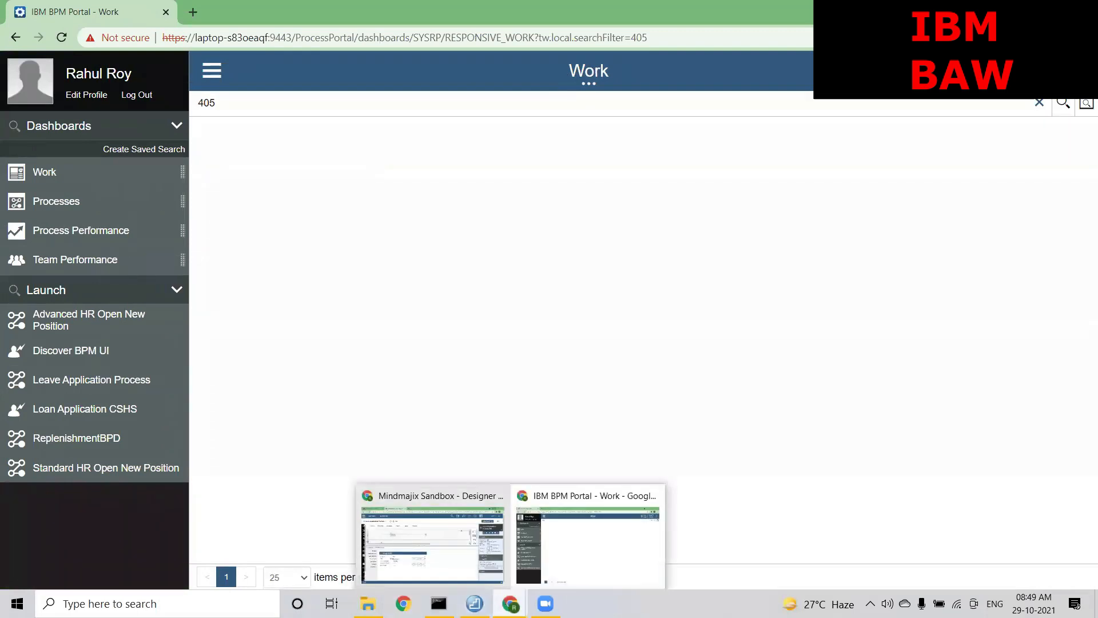
click(457, 563)
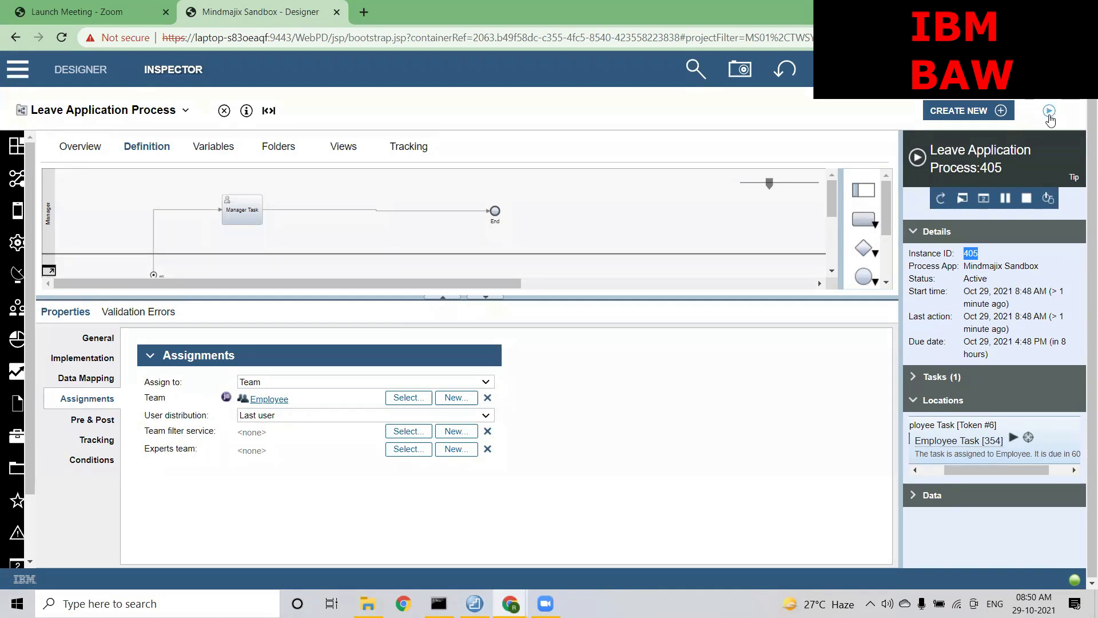
click(1049, 110)
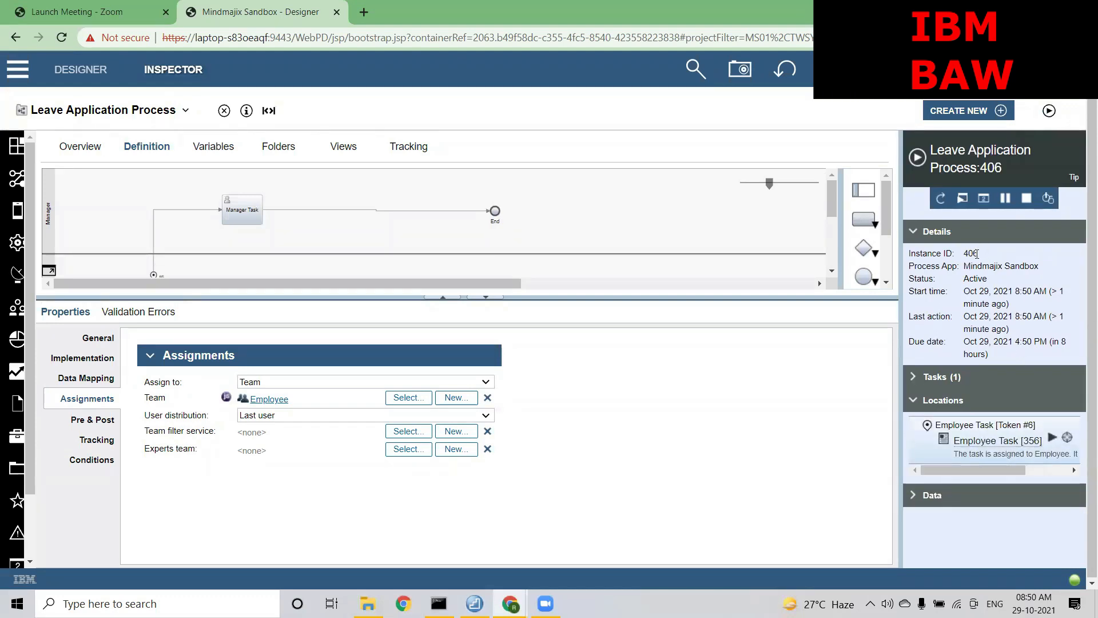
drag(978, 254, 965, 254)
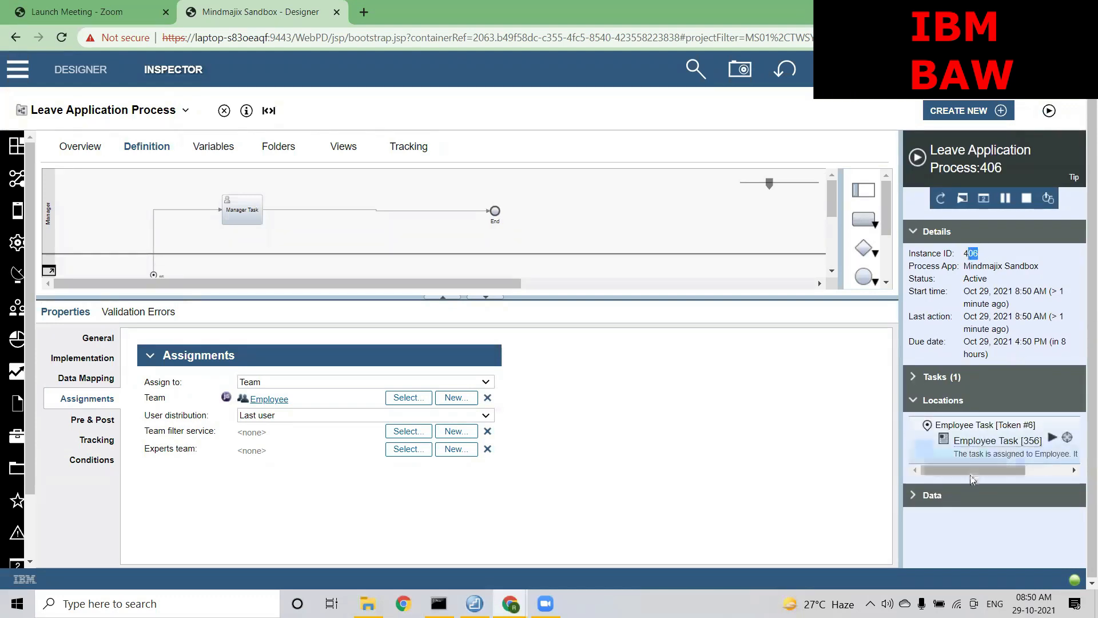
drag(965, 469, 991, 468)
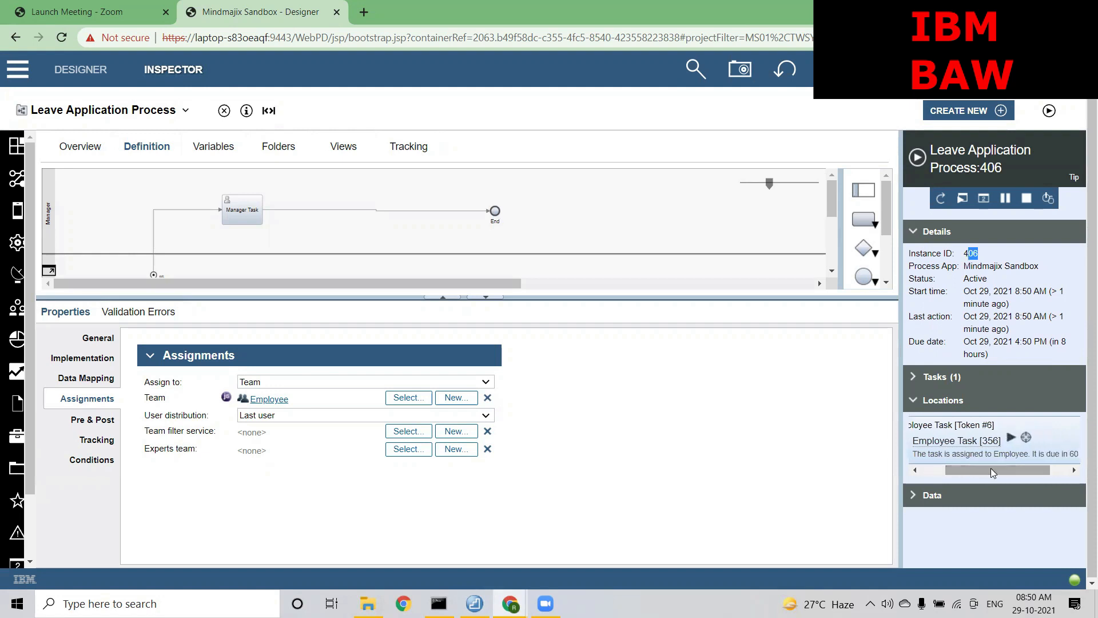
click(1026, 453)
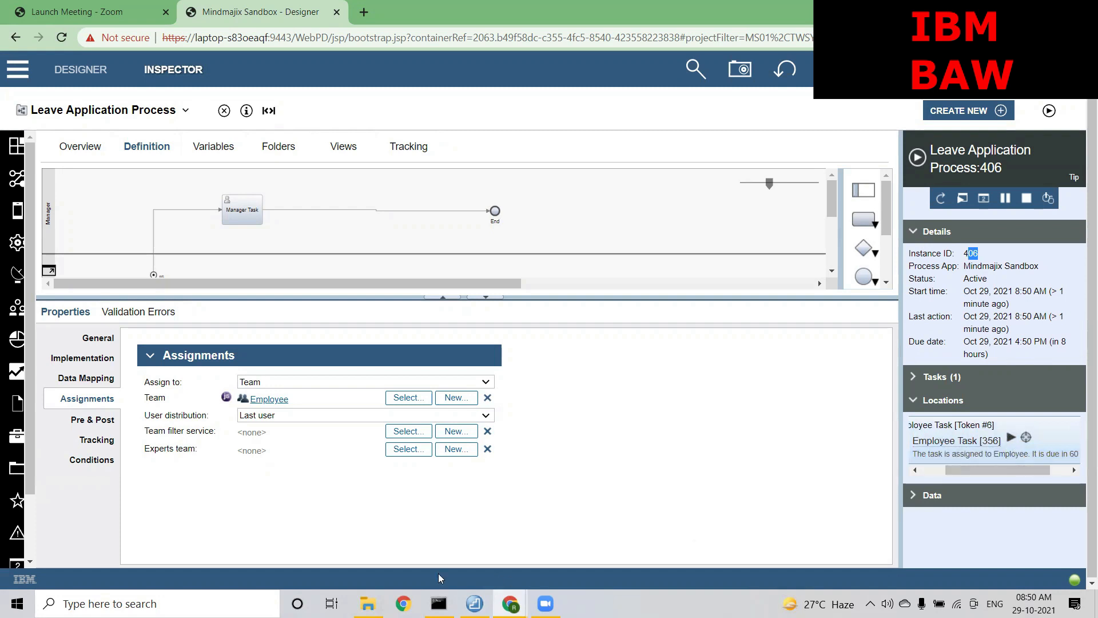
click(510, 603)
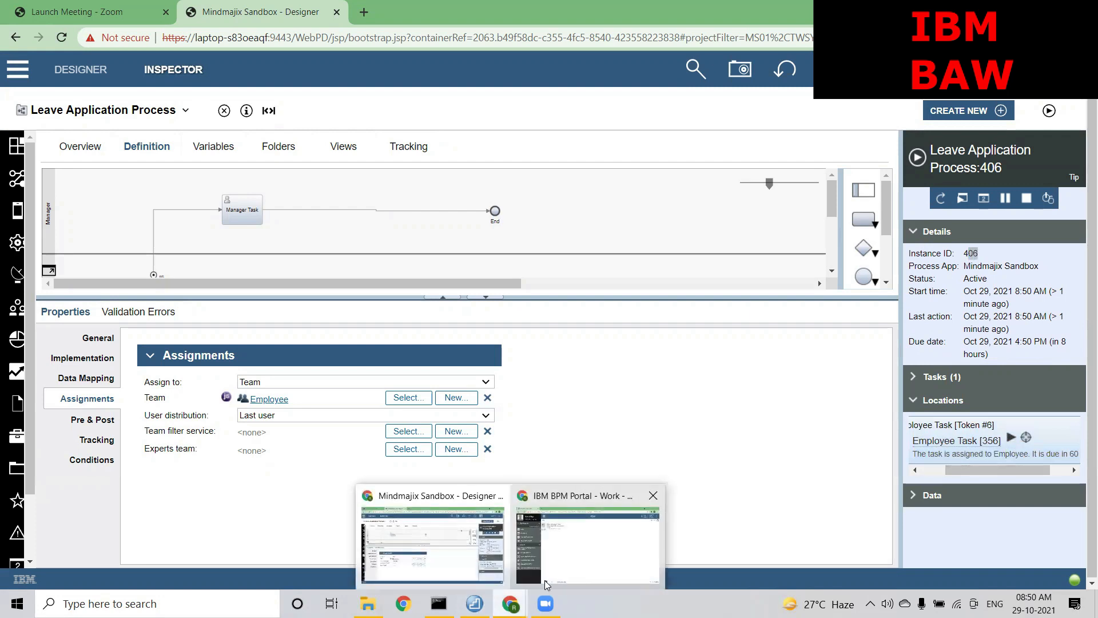
Change the Portal search to instance 406 and open its details page
click(560, 575)
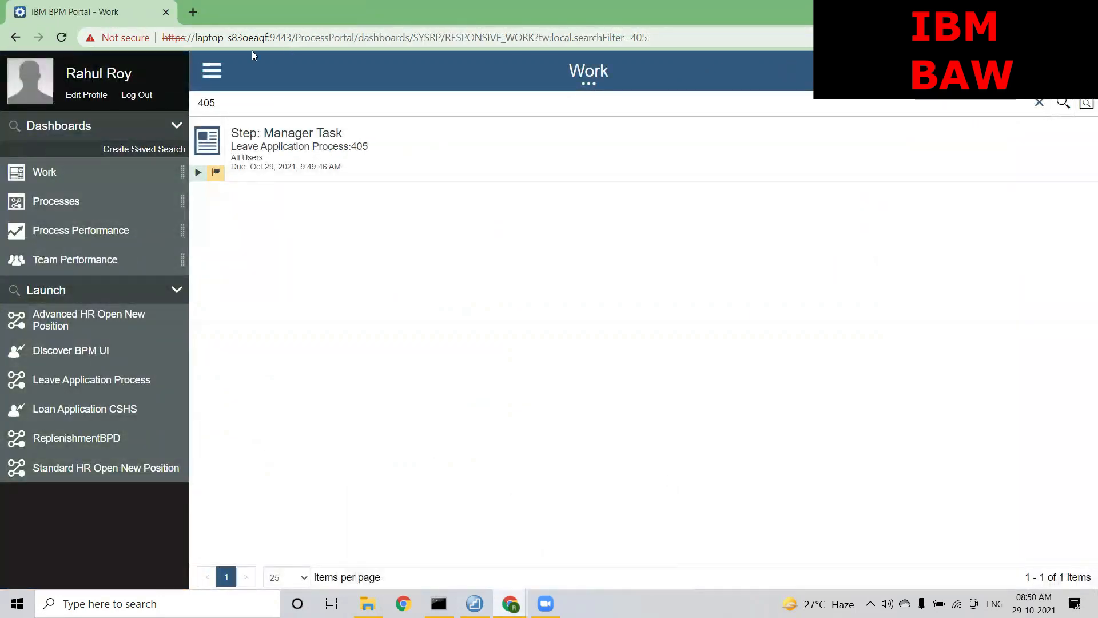
key(BackSpace)
text(6)
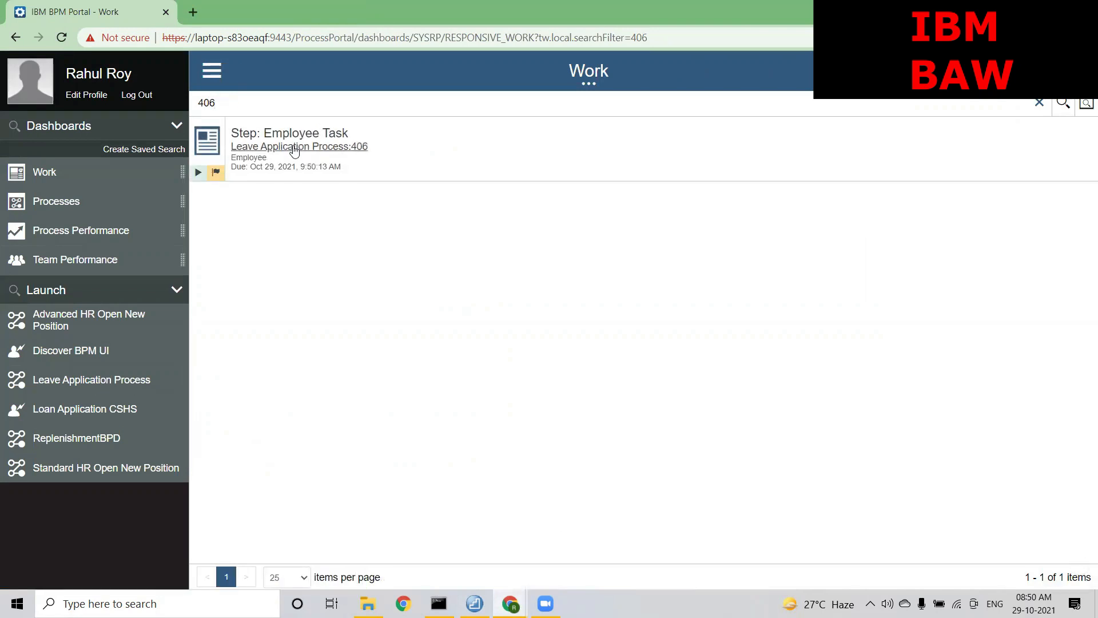
click(305, 148)
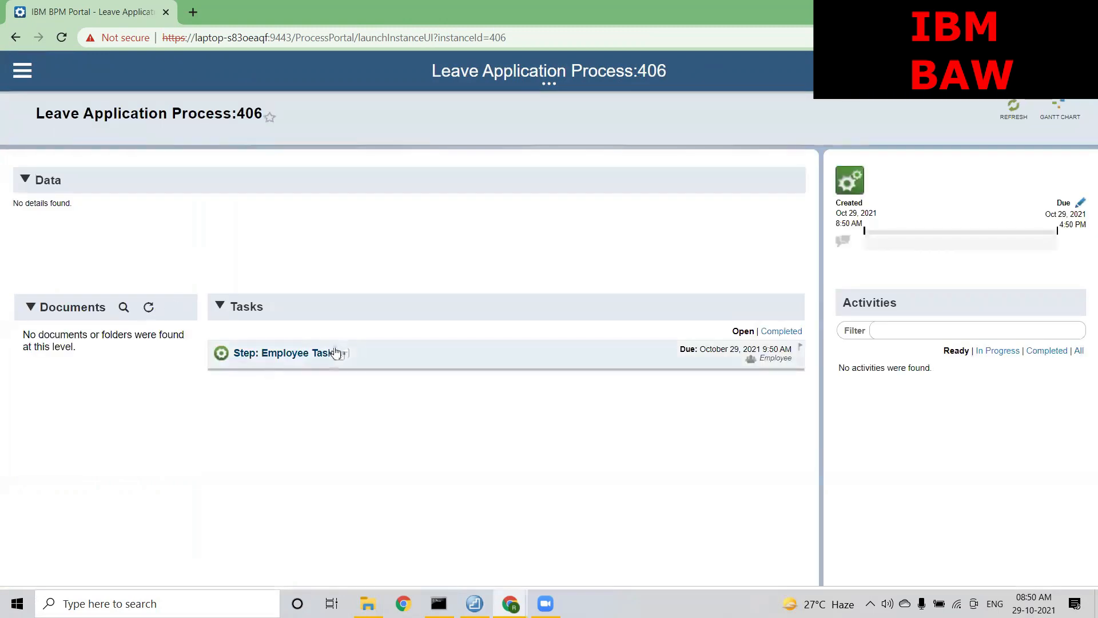
Claim instance 406's Employee Task and fill in the suggested employee name
click(314, 353)
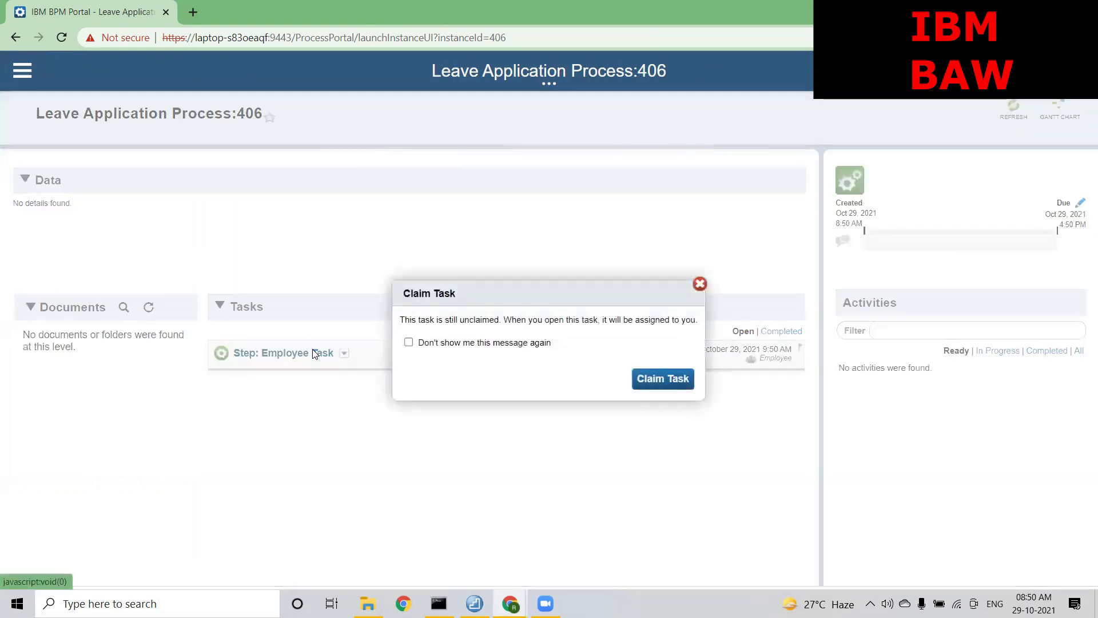
click(663, 381)
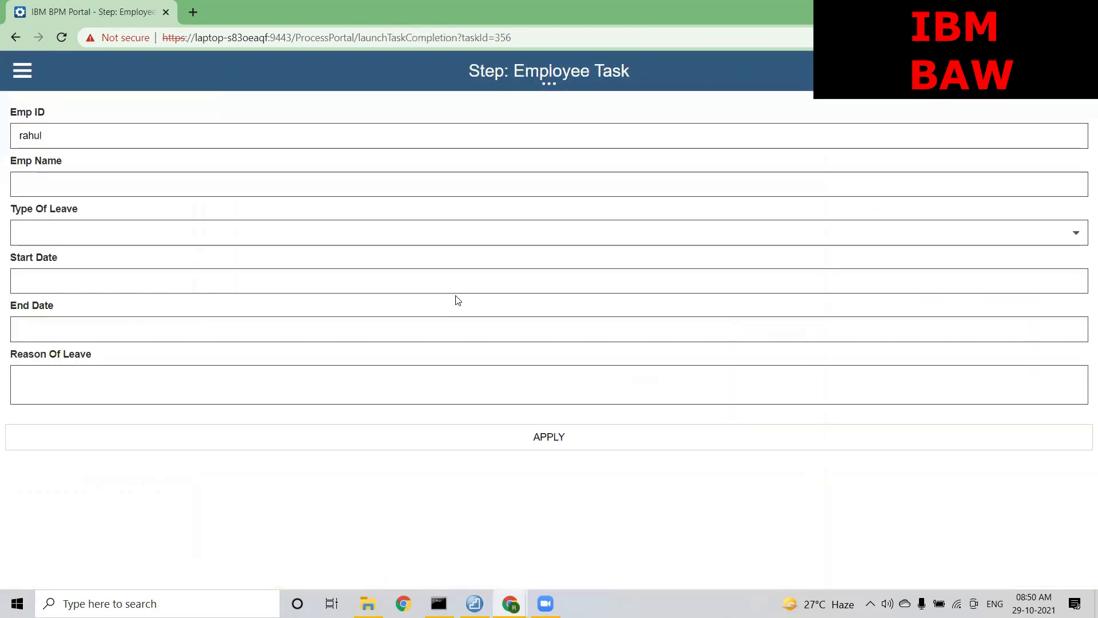
click(111, 178)
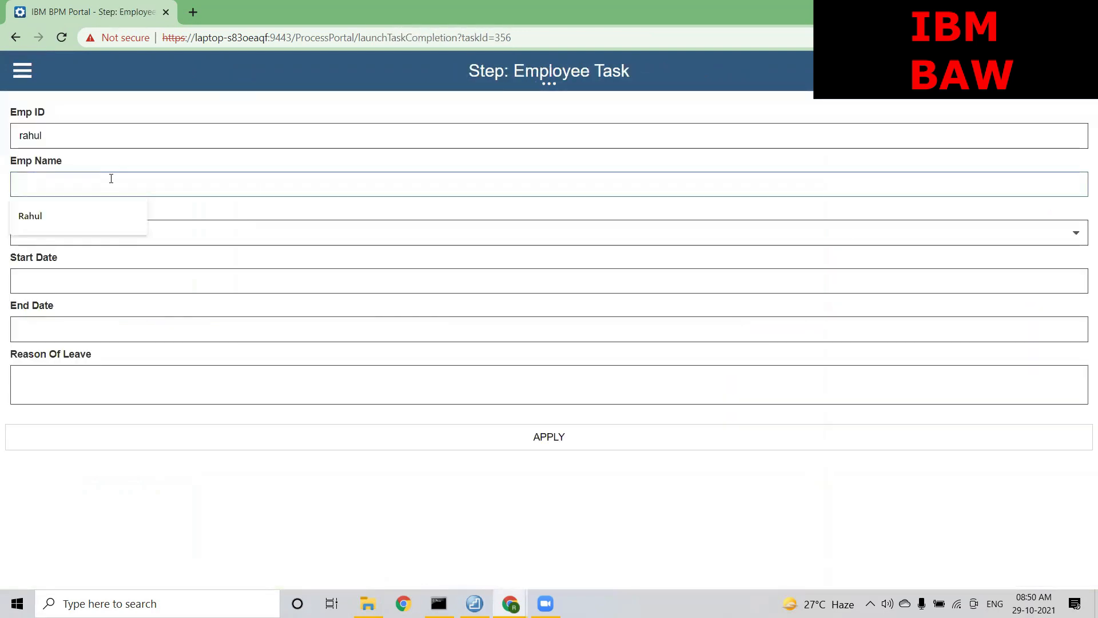
click(95, 227)
Submit Priviledge Leave from October 13 to October 22, 2021 with reason 'Testing'
click(84, 241)
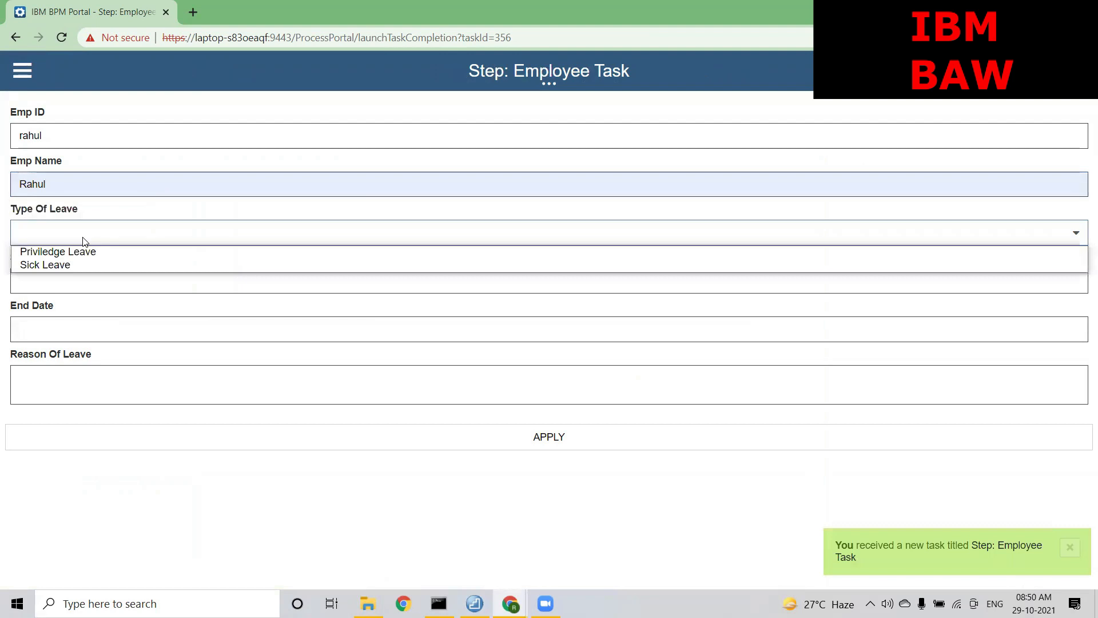
click(73, 256)
click(66, 277)
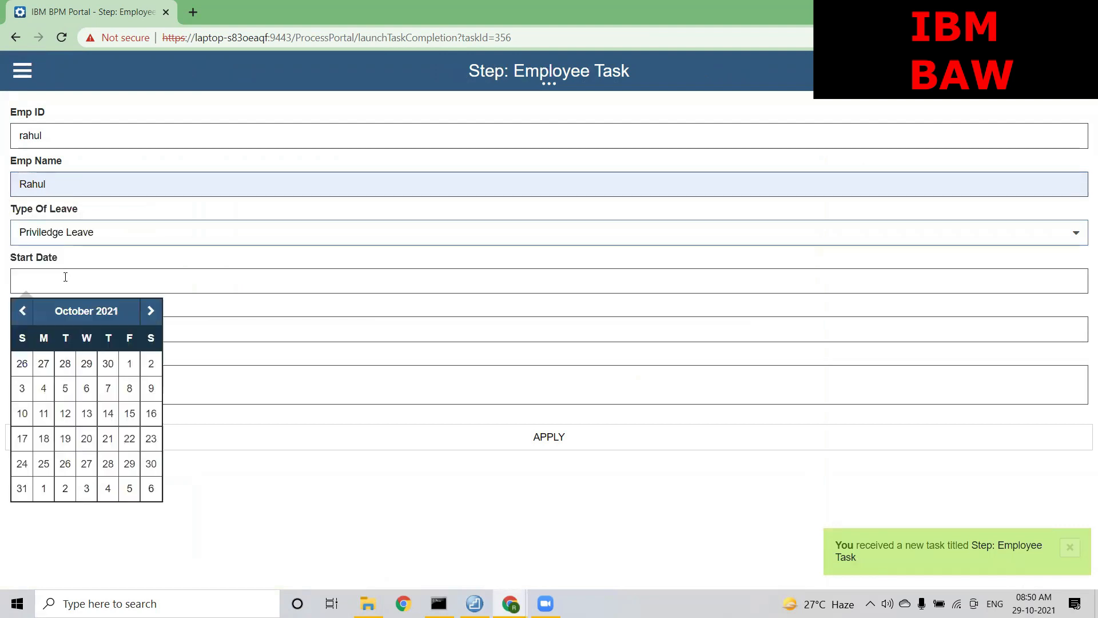
click(86, 413)
click(78, 329)
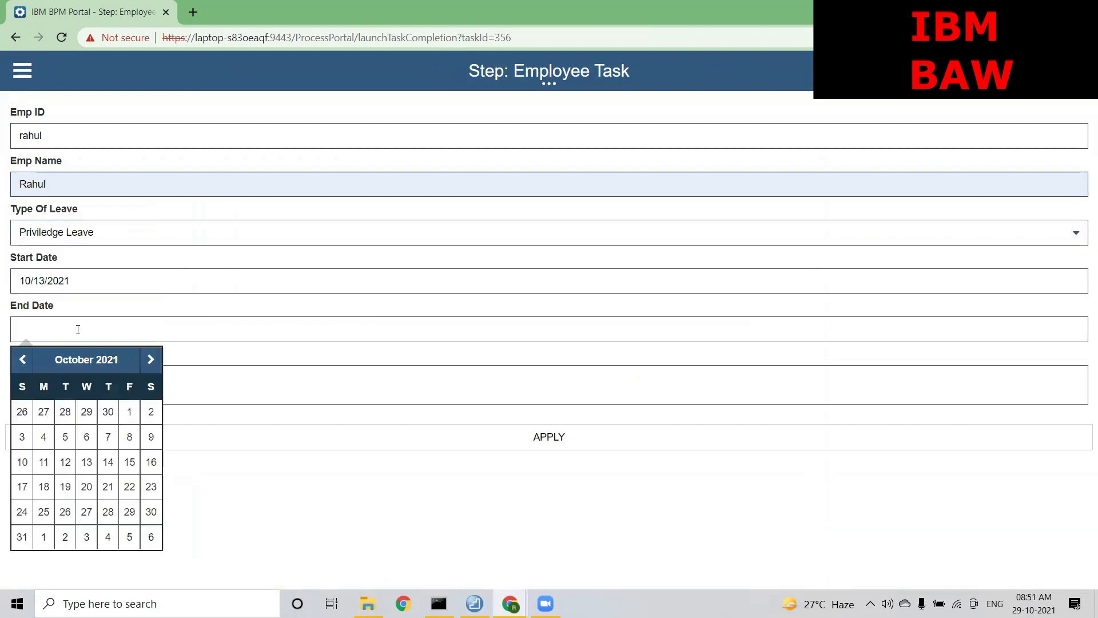
click(127, 490)
click(89, 380)
text(Testing)
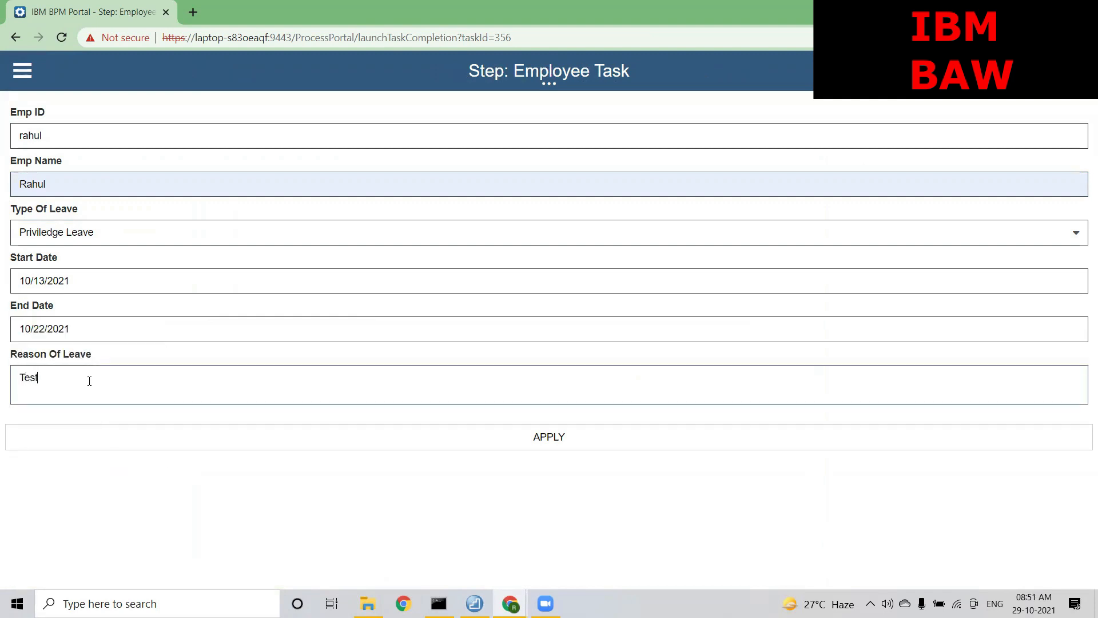
click(465, 442)
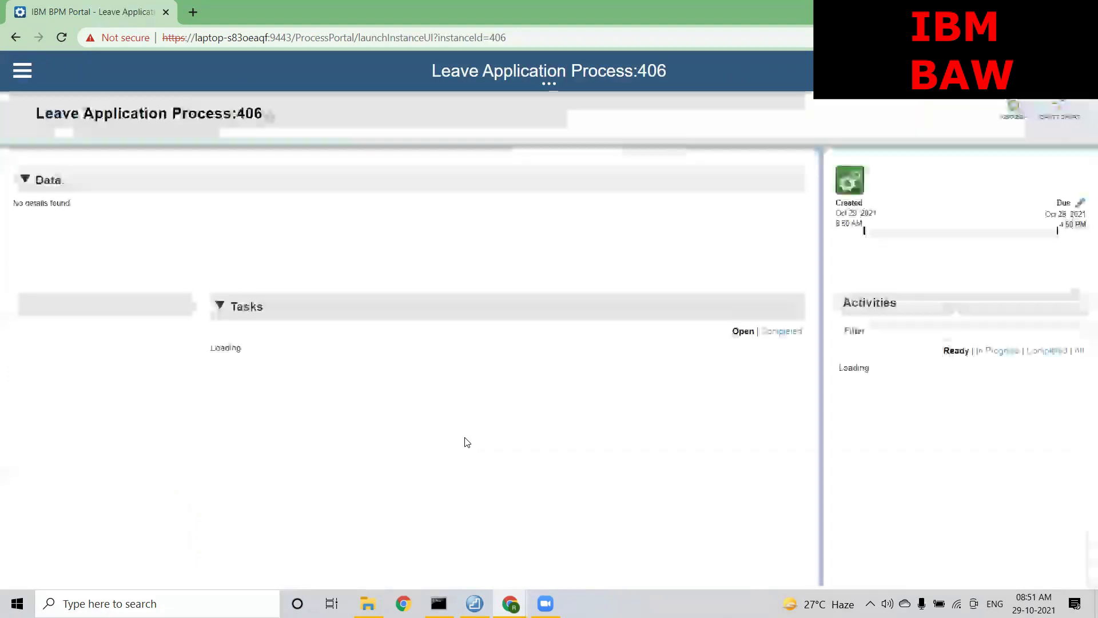
Go back to the Portal's Work dashboard, then return to the Designer window
click(25, 67)
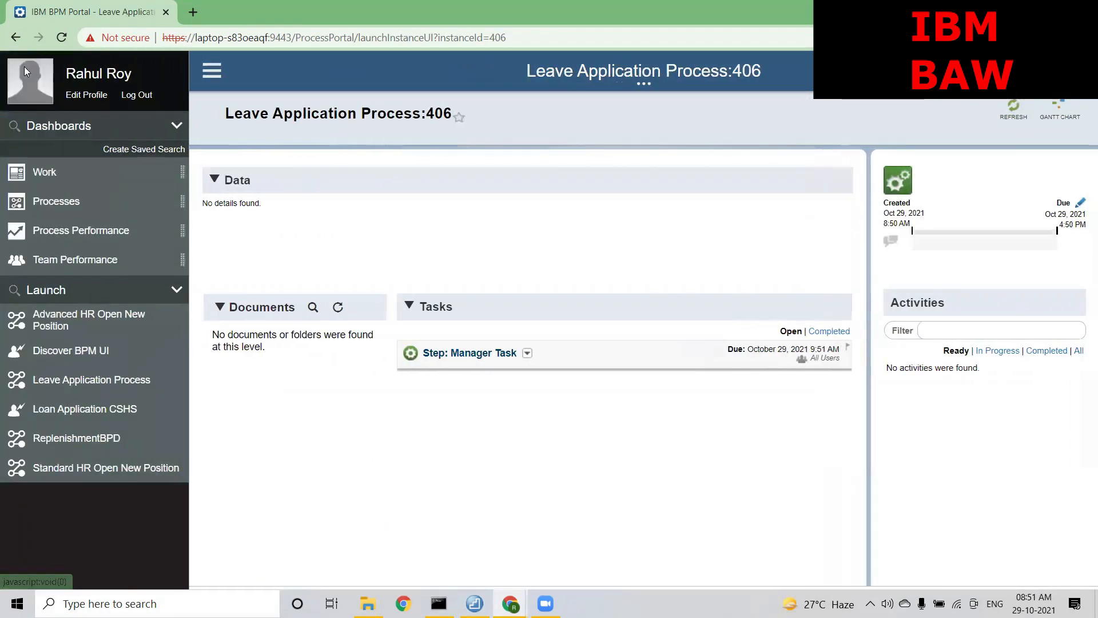
click(41, 171)
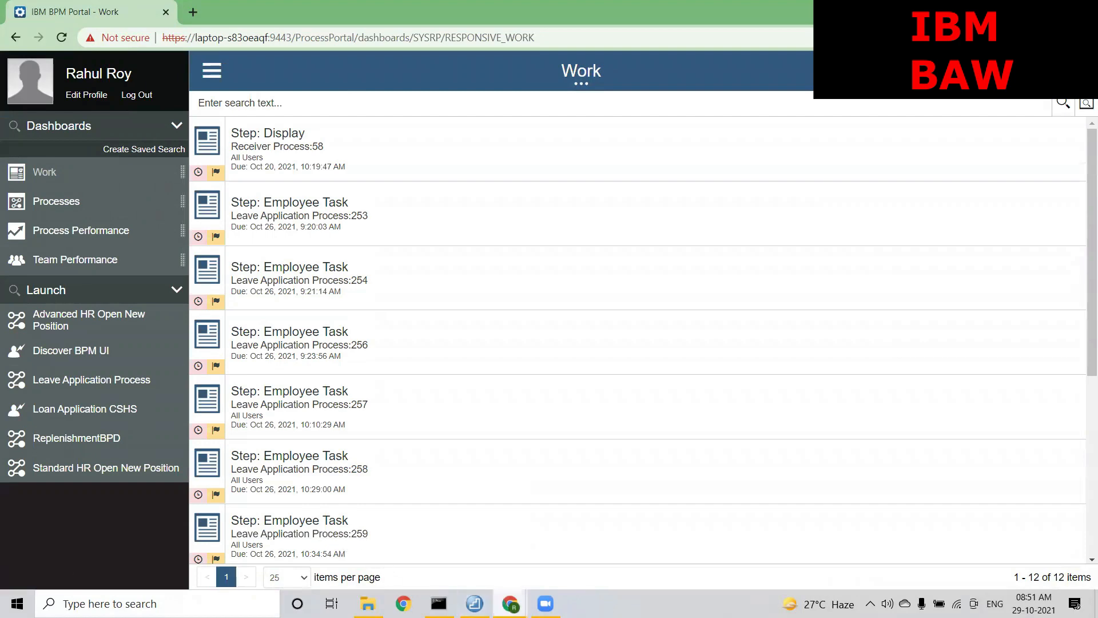
mouse_move(510, 603)
click(433, 527)
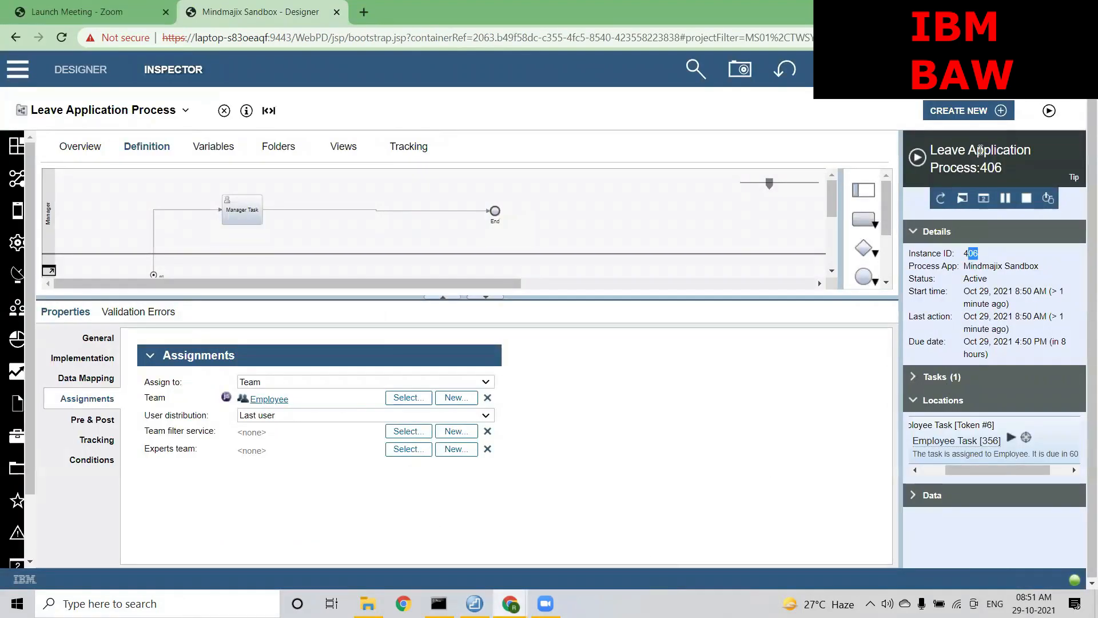
Launch instance 407 and view its Employee Task 358 location in the Inspector
click(1050, 111)
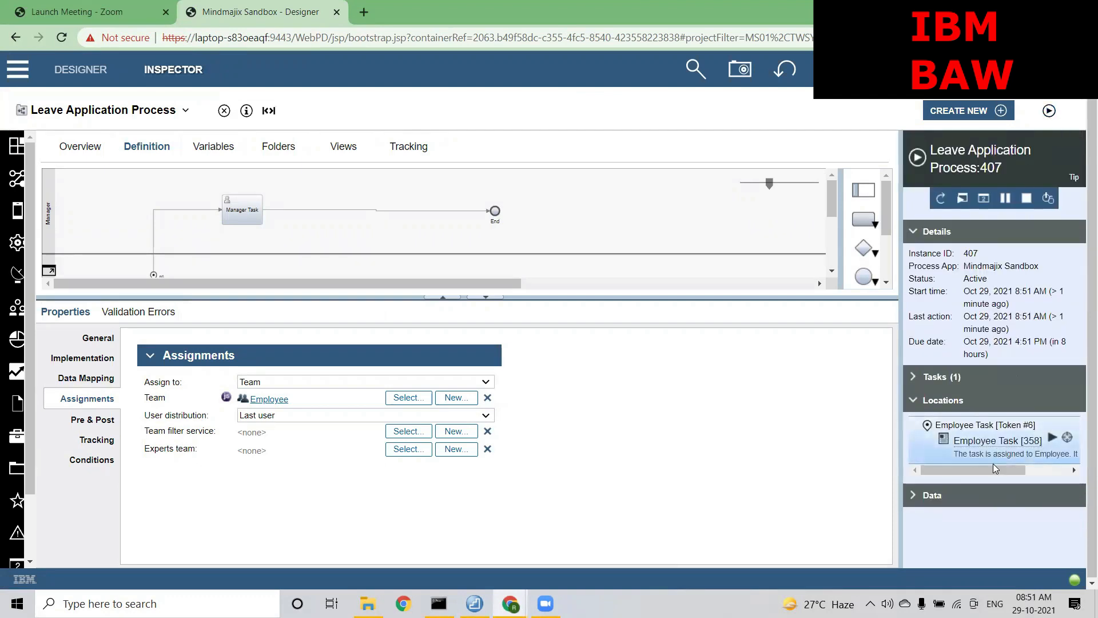
drag(989, 470, 1003, 472)
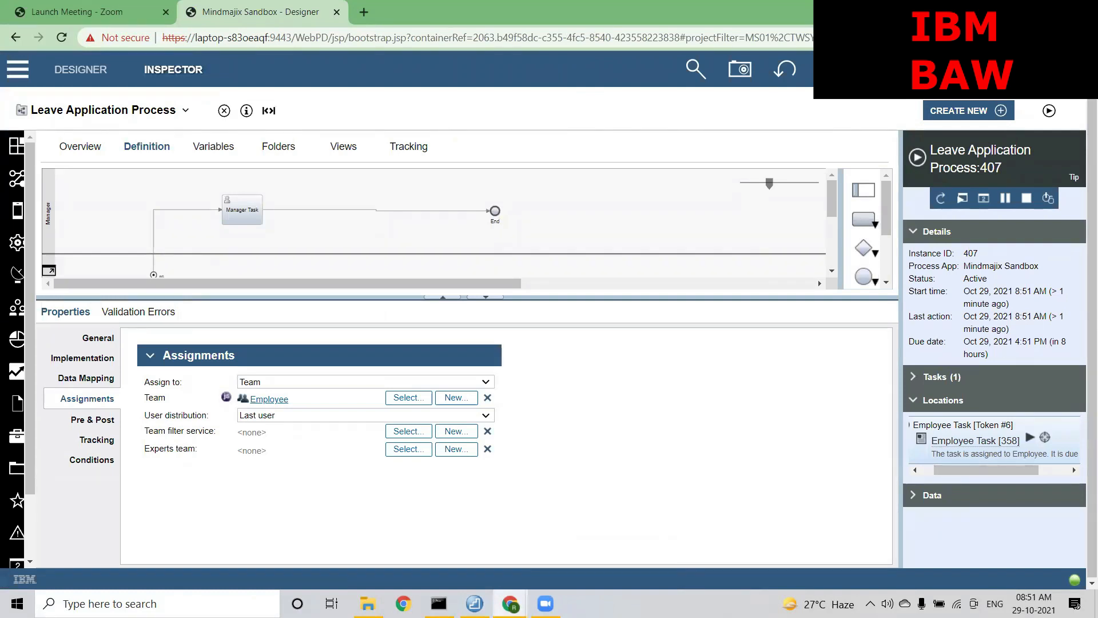
Start instance 407's Employee Task, accept the suggested employee name, and choose Priviledge Leave
click(1031, 438)
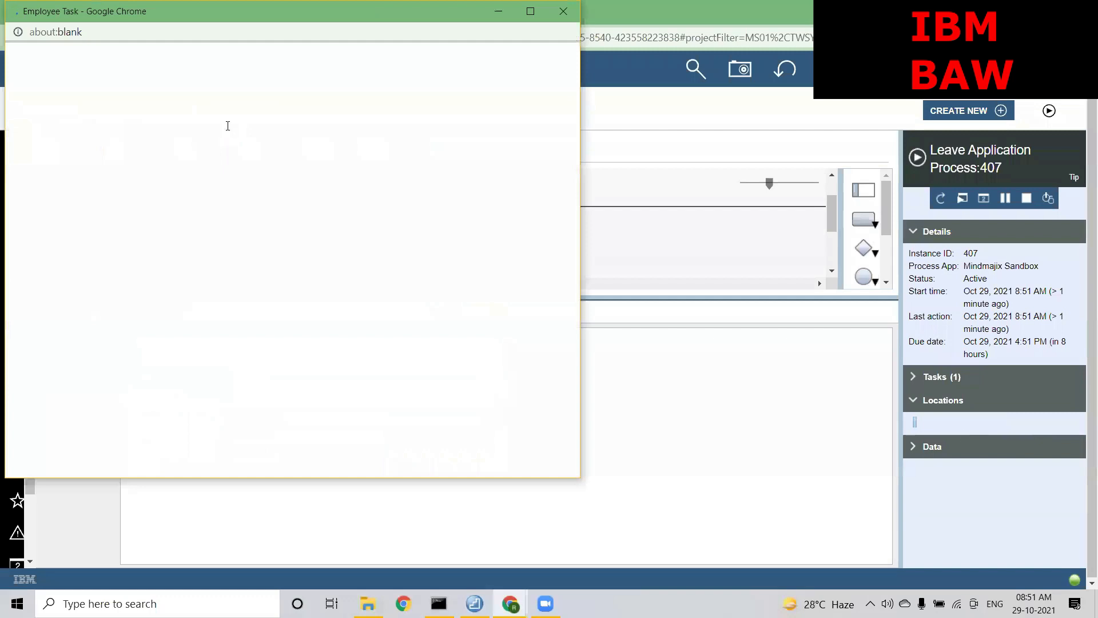
click(112, 128)
click(89, 163)
click(86, 183)
click(80, 197)
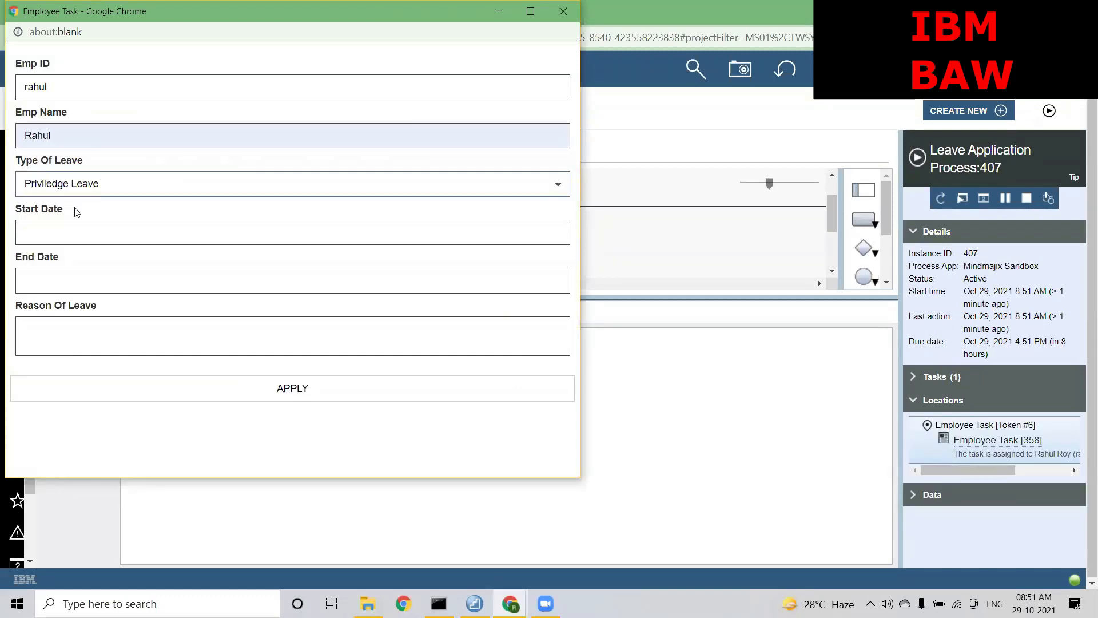
Set dates October 28 to October 30, reason 'test', submit, and close the task window
click(68, 232)
click(113, 415)
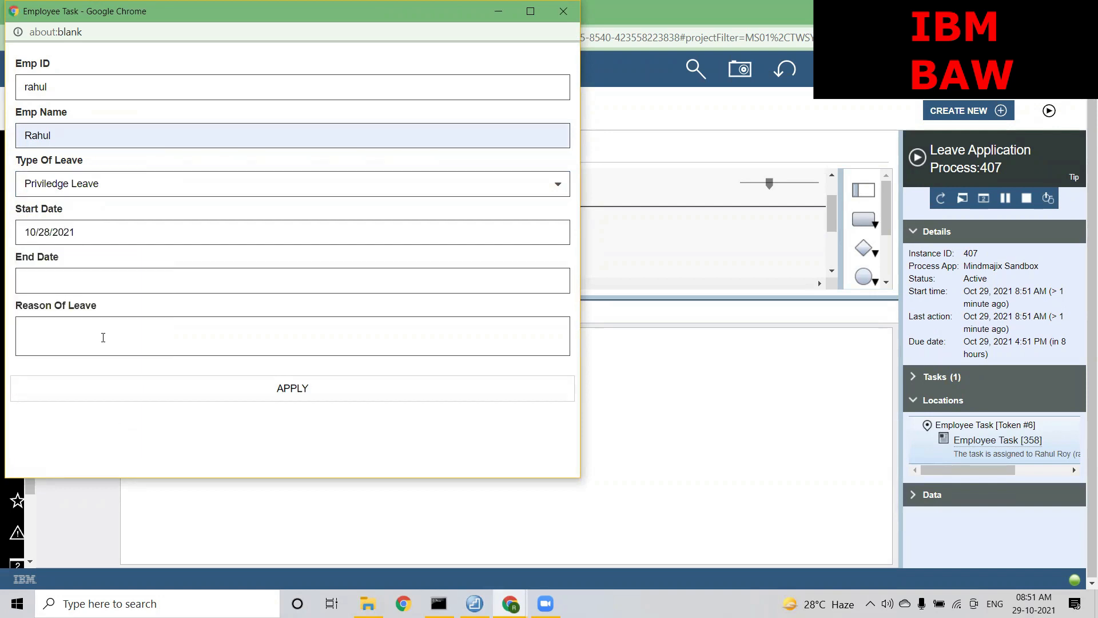
click(88, 283)
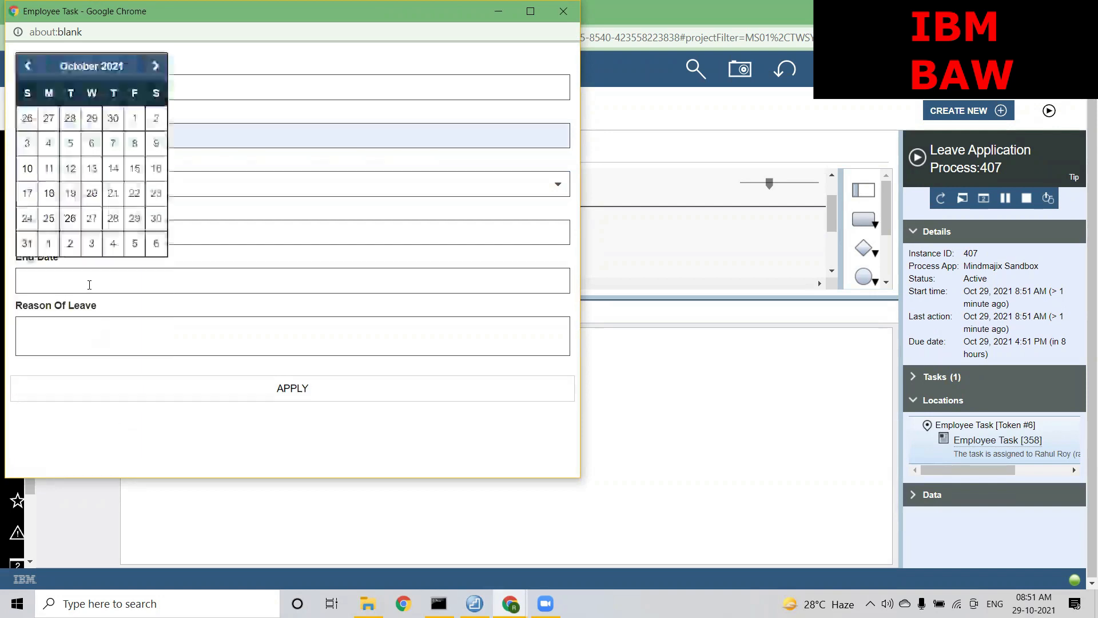
click(152, 218)
click(86, 330)
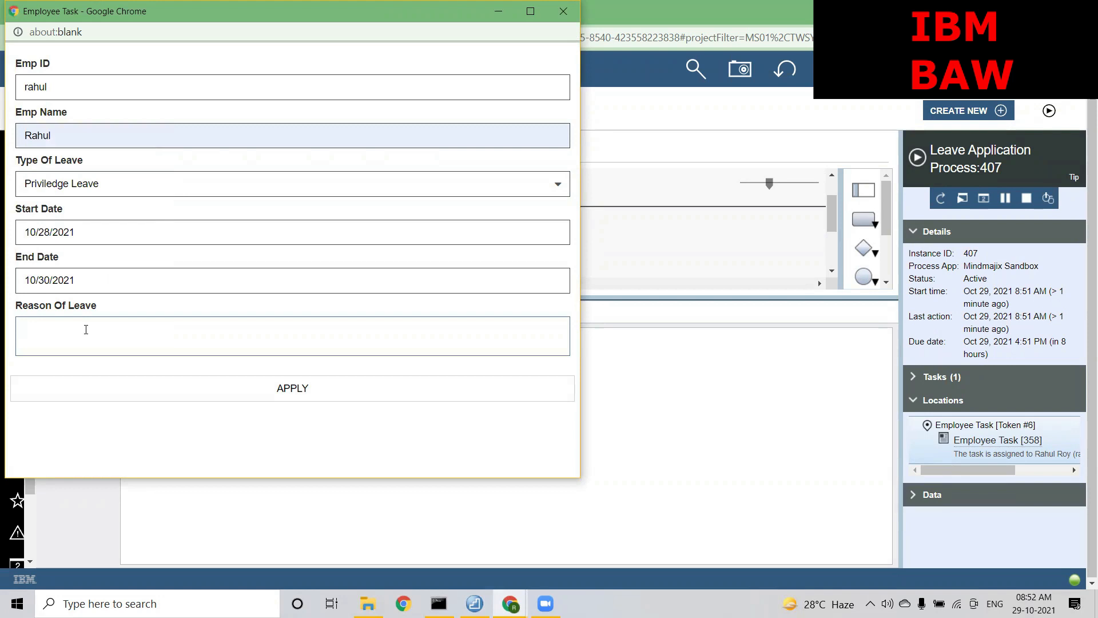
text(test)
click(224, 392)
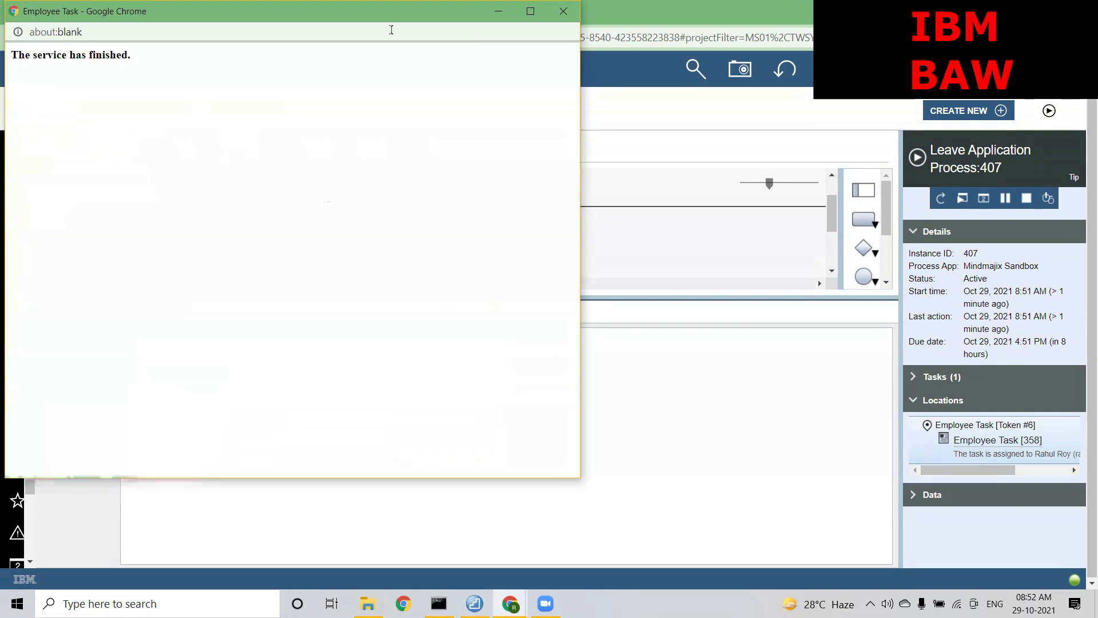
drag(386, 10, 391, 44)
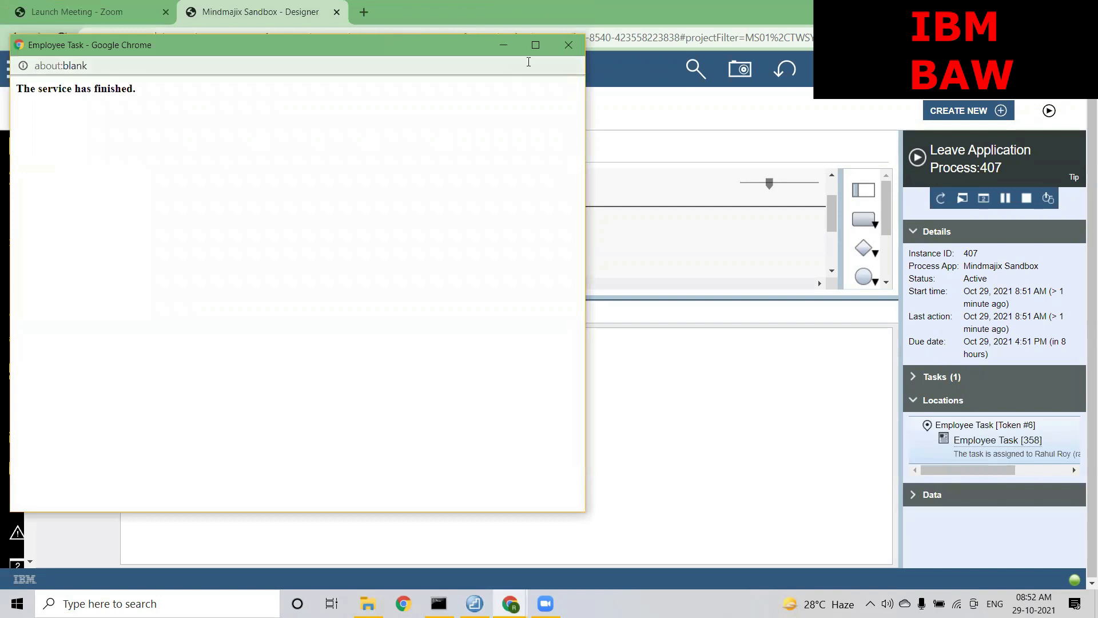
click(566, 45)
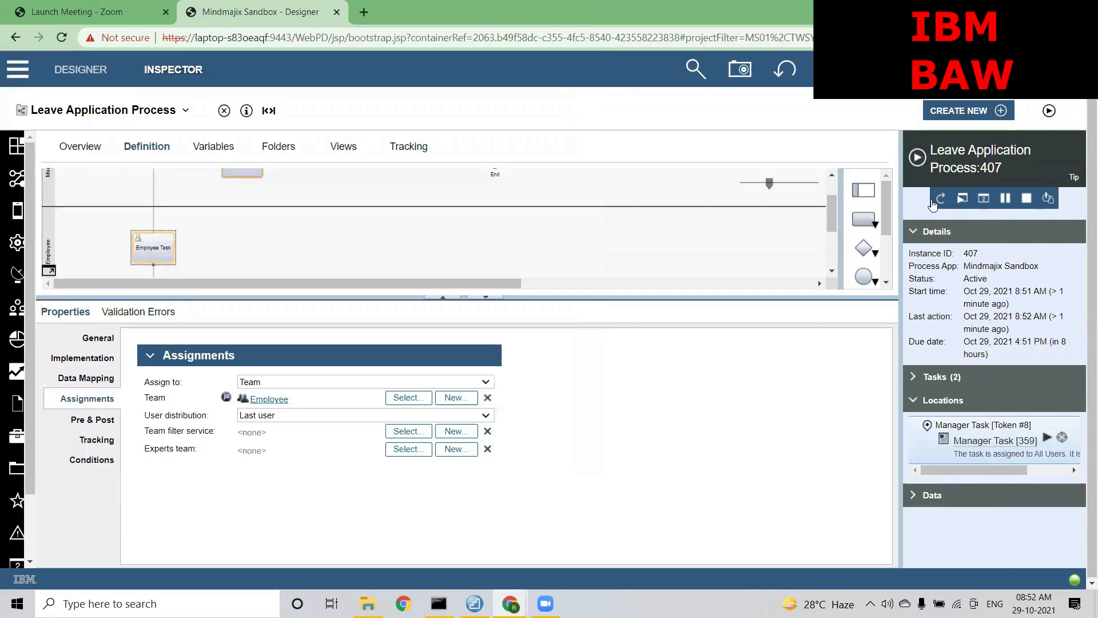
Launch instance 408 and check its Employee Task 360 entry in the Inspector's Locations
click(1049, 112)
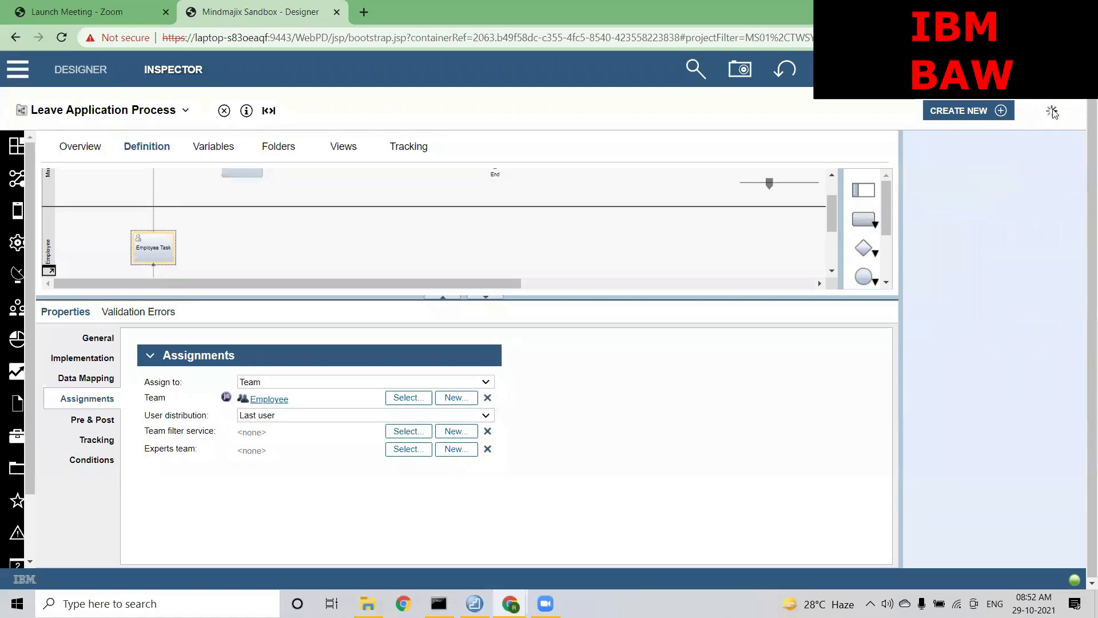
drag(969, 472, 1016, 459)
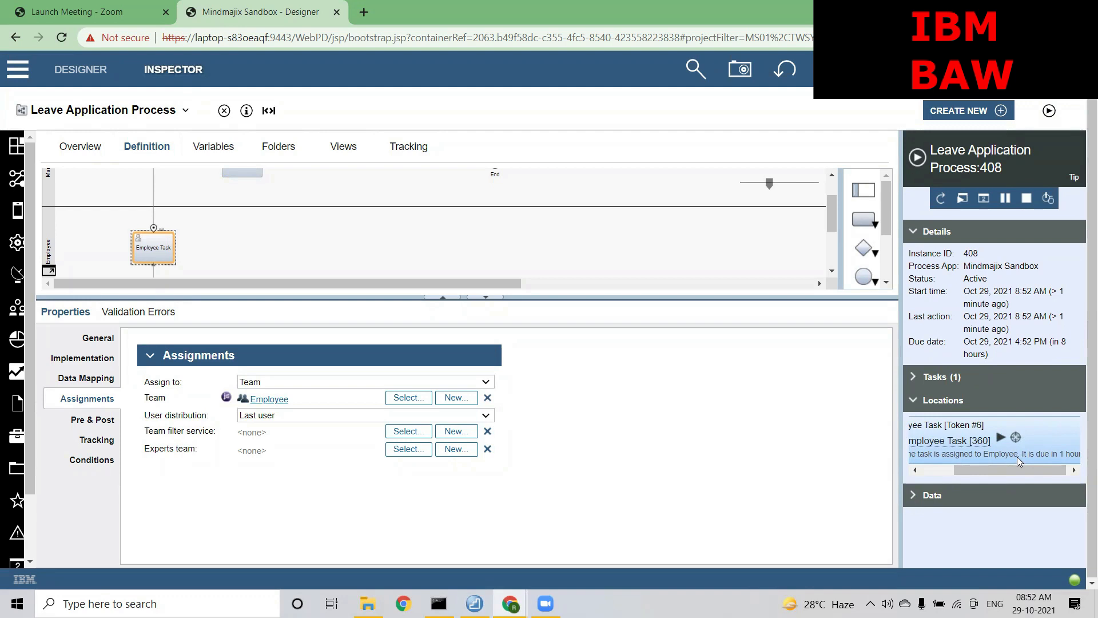
drag(1002, 468, 957, 471)
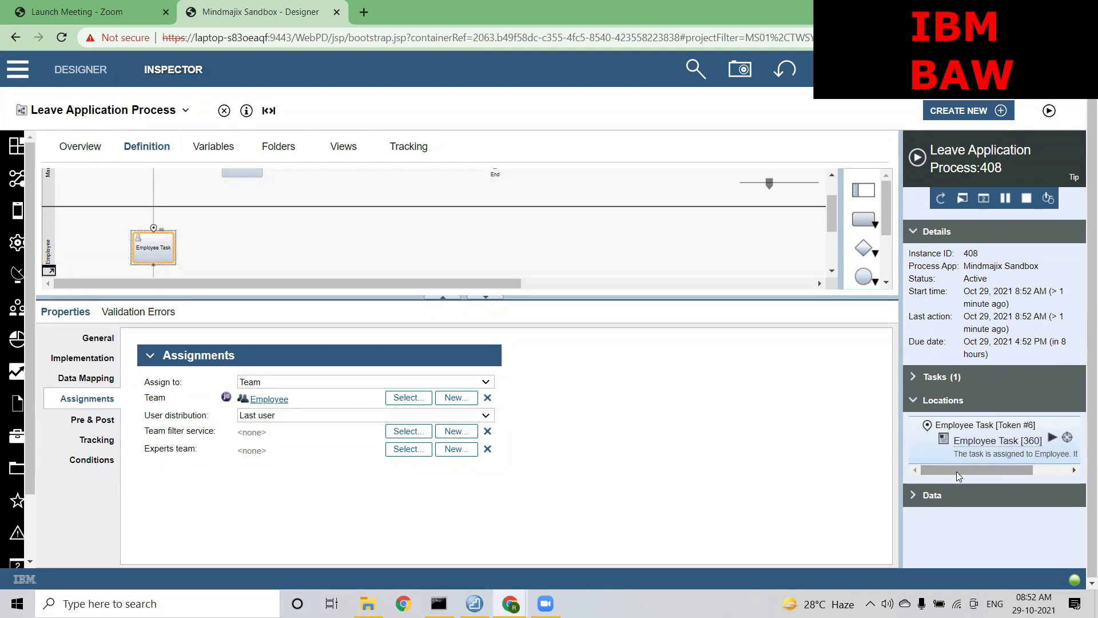
mouse_move(956, 471)
mouse_down()
mouse_move(976, 472)
mouse_move(956, 471)
mouse_up()
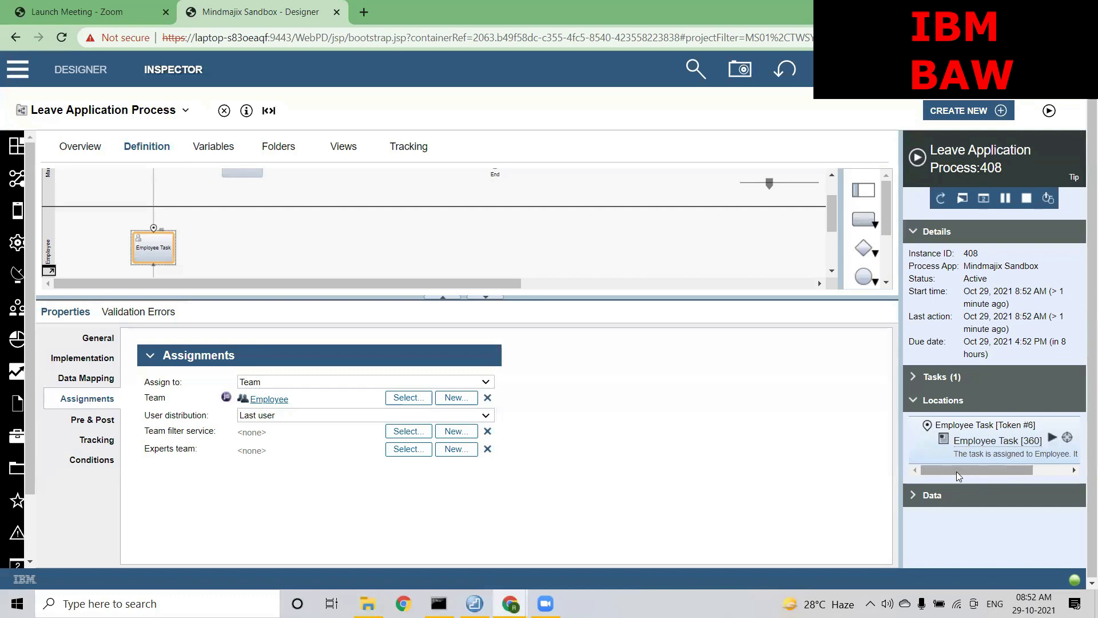
Pick Load balance in the Employee Task's User distribution list and commit the change
click(364, 415)
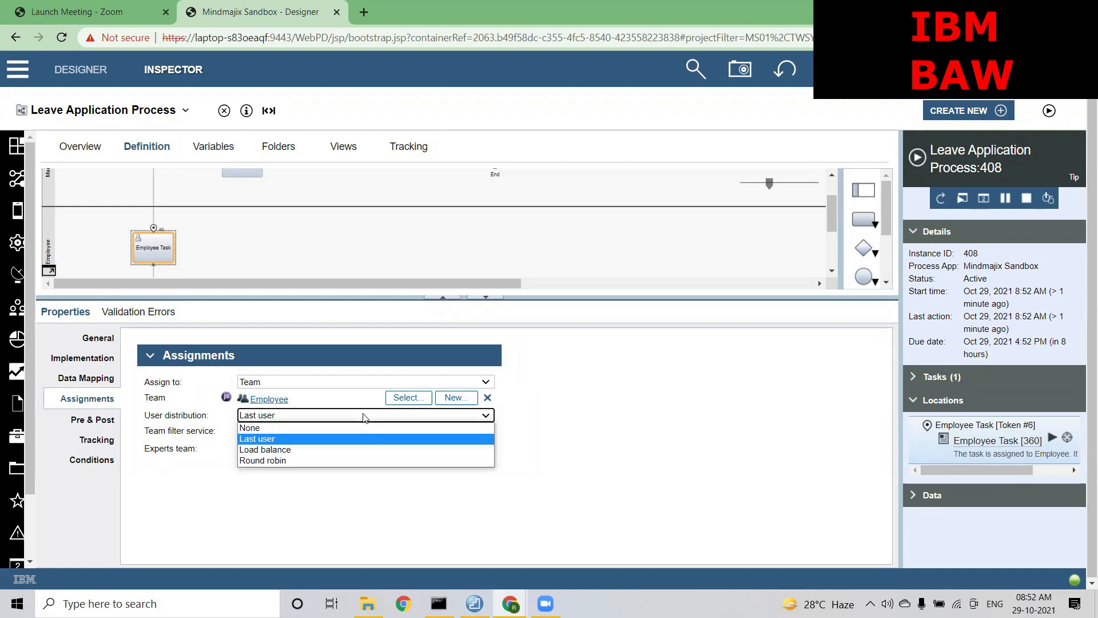
click(280, 449)
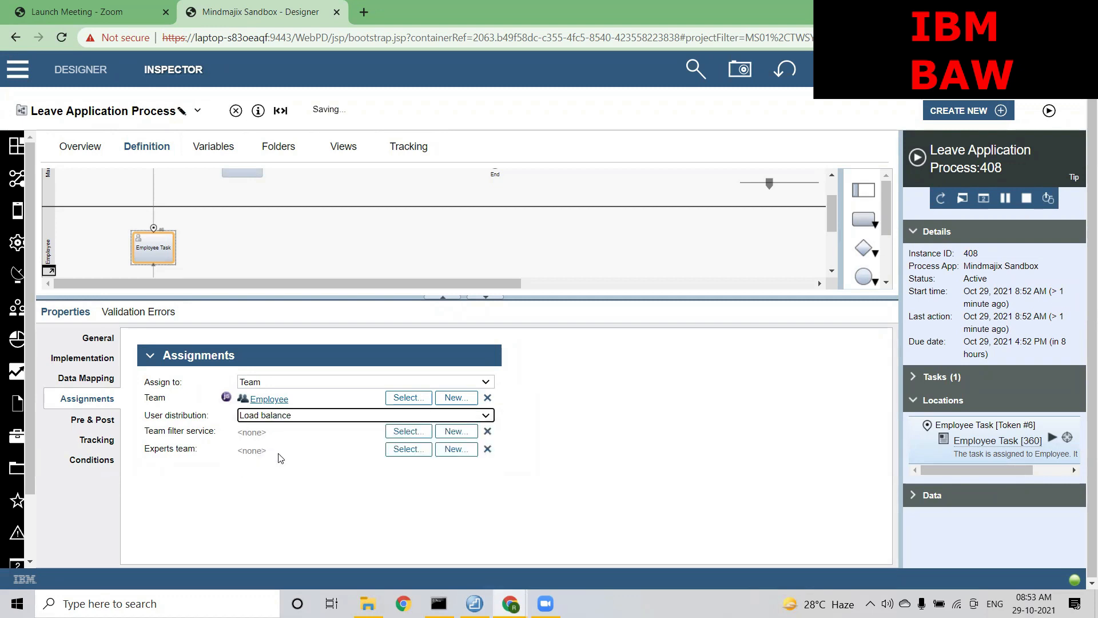
click(275, 482)
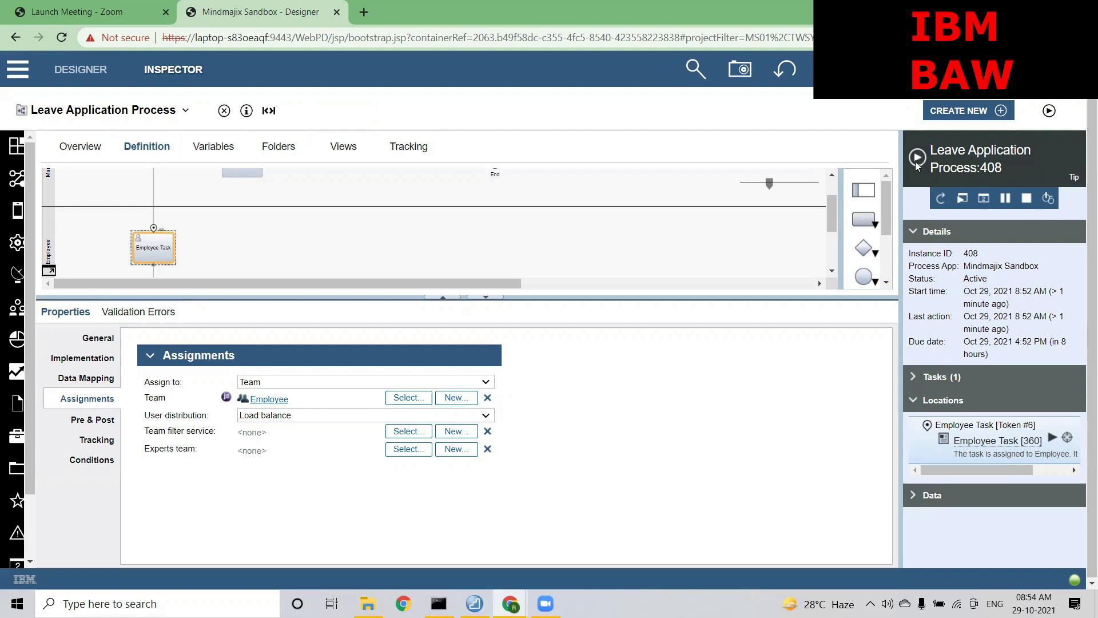
Start test instance 409, confirm it waits at Employee Task, and bring up Process Portal
click(1049, 110)
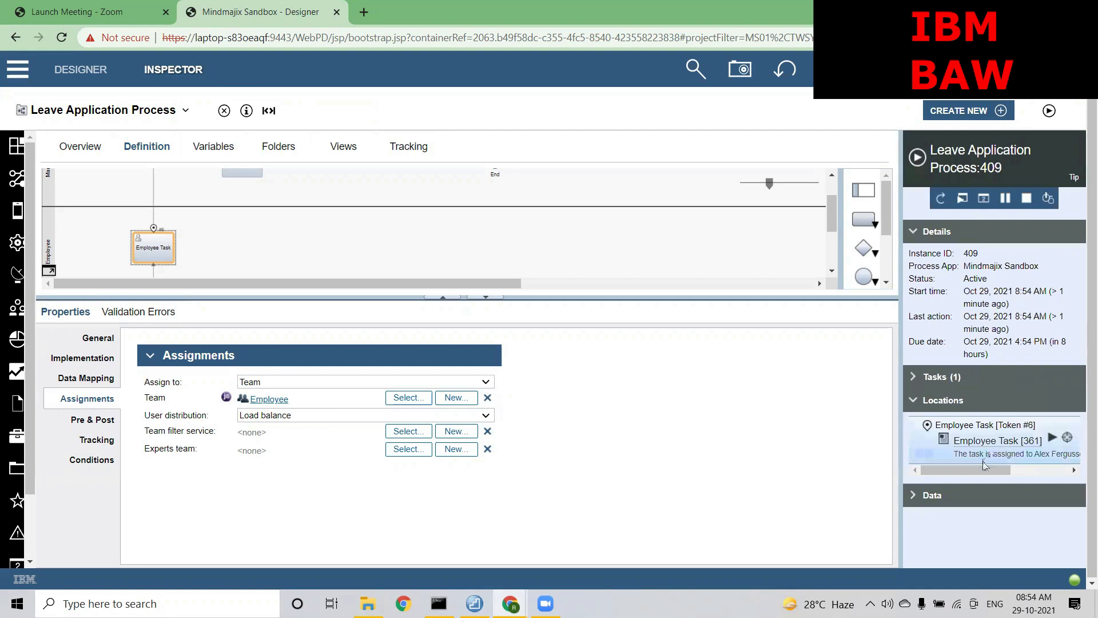
mouse_move(977, 470)
mouse_down()
mouse_move(1019, 470)
mouse_move(983, 471)
mouse_up()
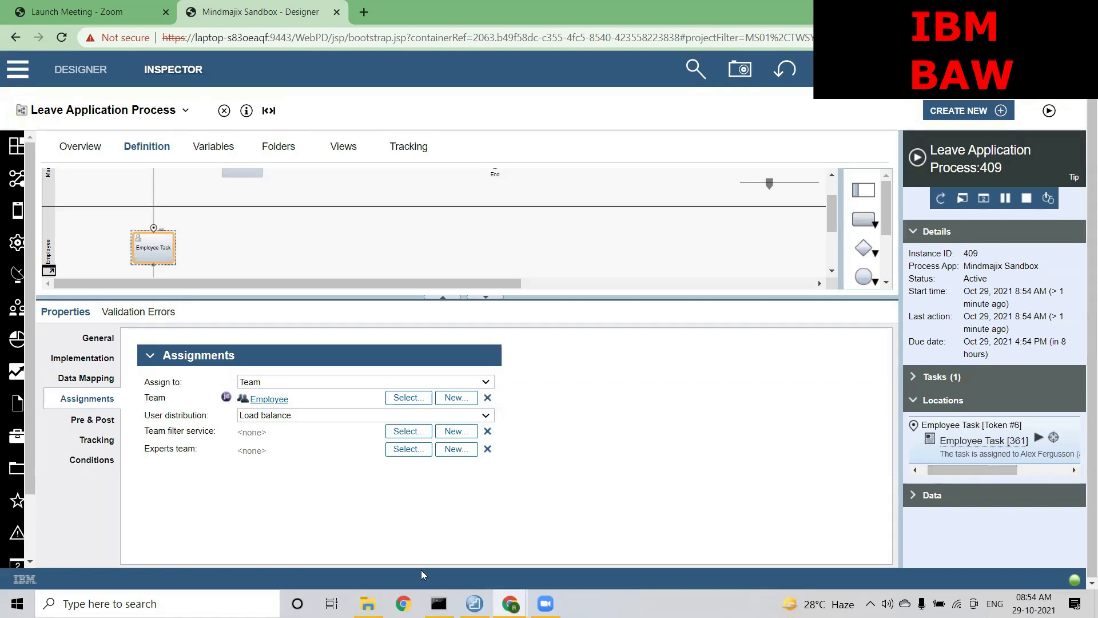
mouse_move(510, 604)
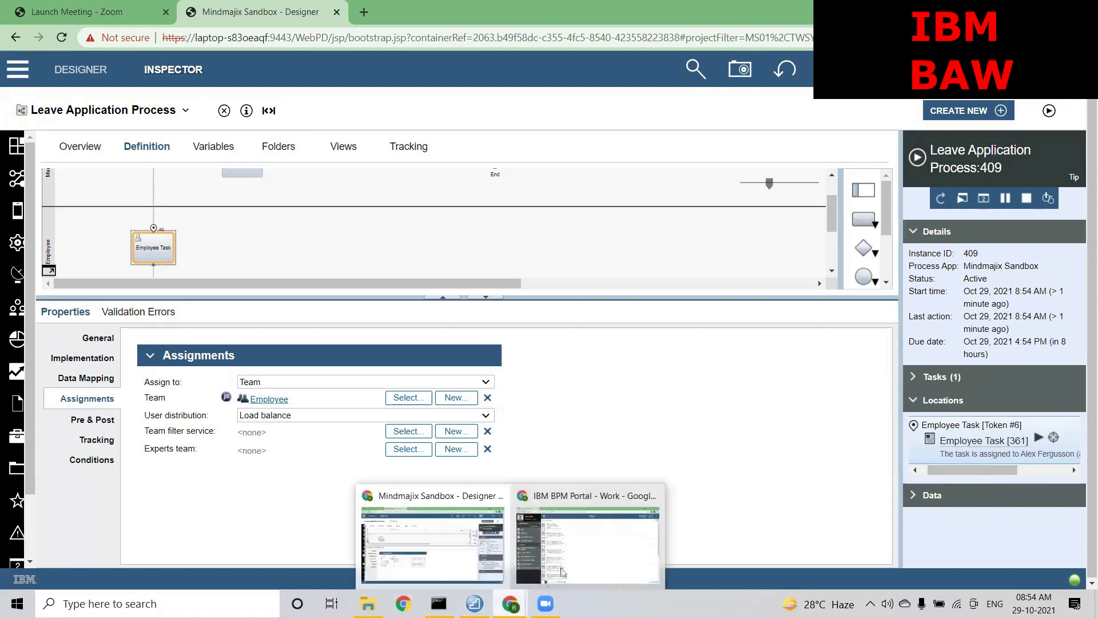
click(577, 566)
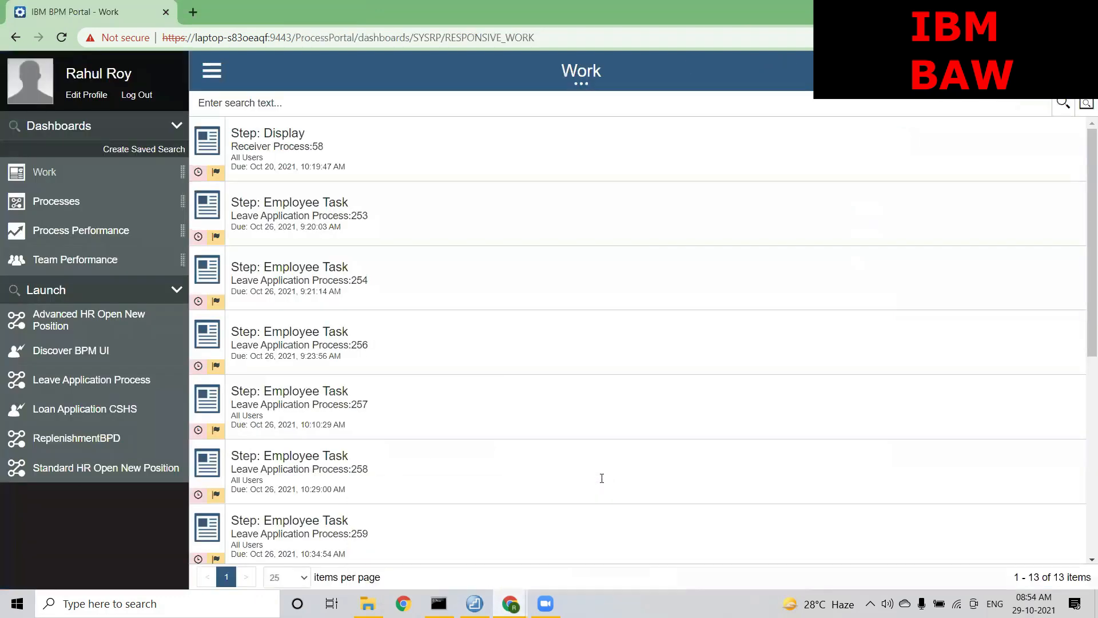
Sign out of Process Portal, sign in as the receiving team member, and return to Process Designer
click(135, 95)
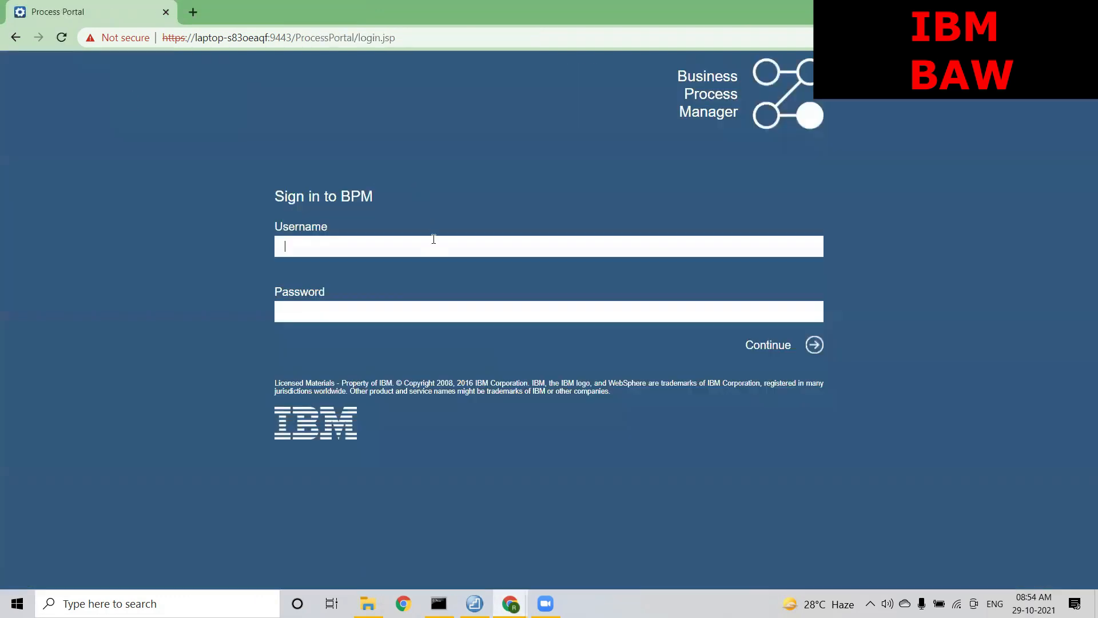
text(alex)
key(Tab)
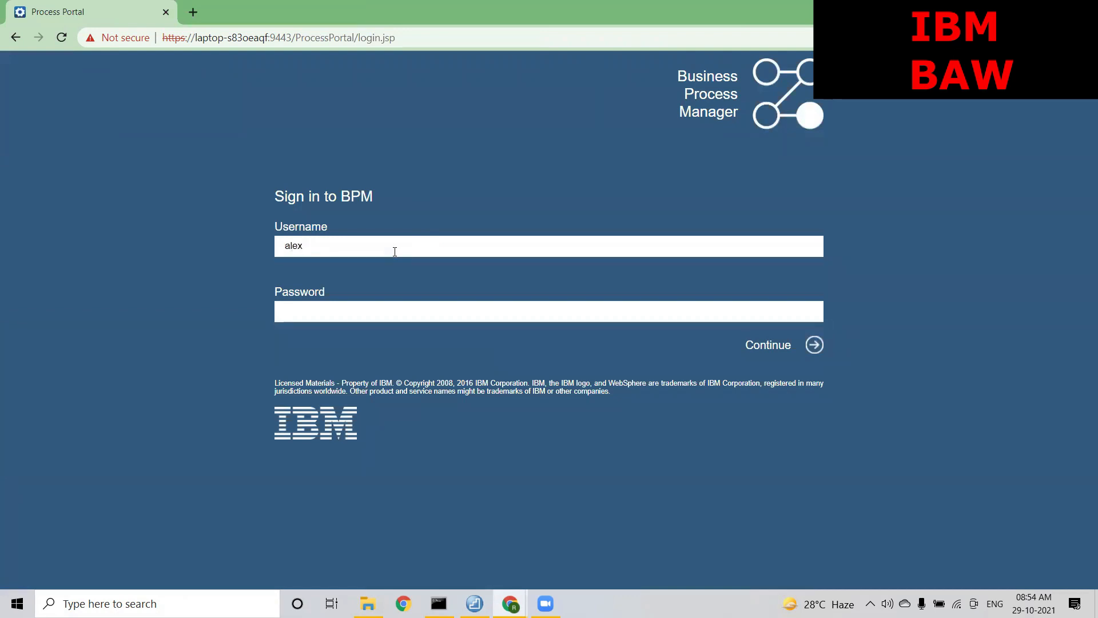
text(••••••••)
key(Return)
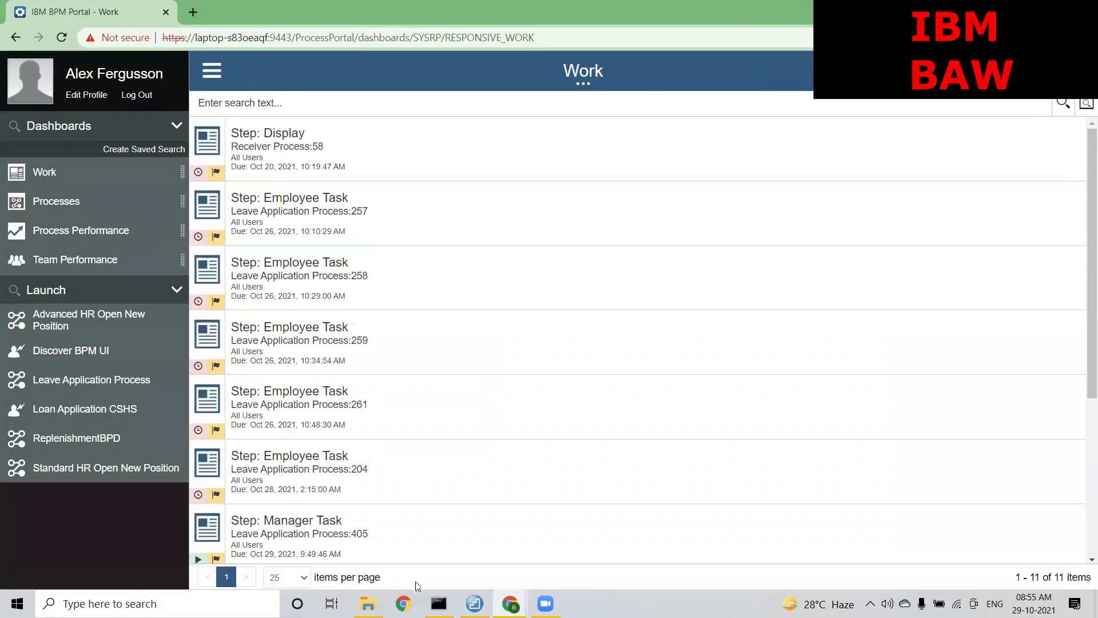
mouse_move(510, 603)
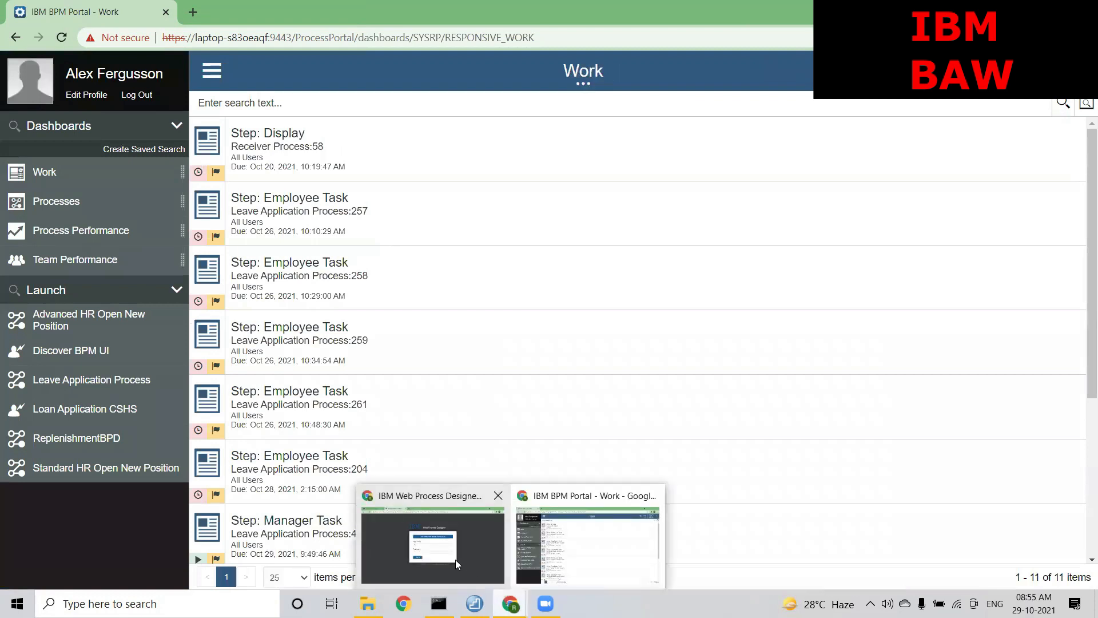
click(455, 559)
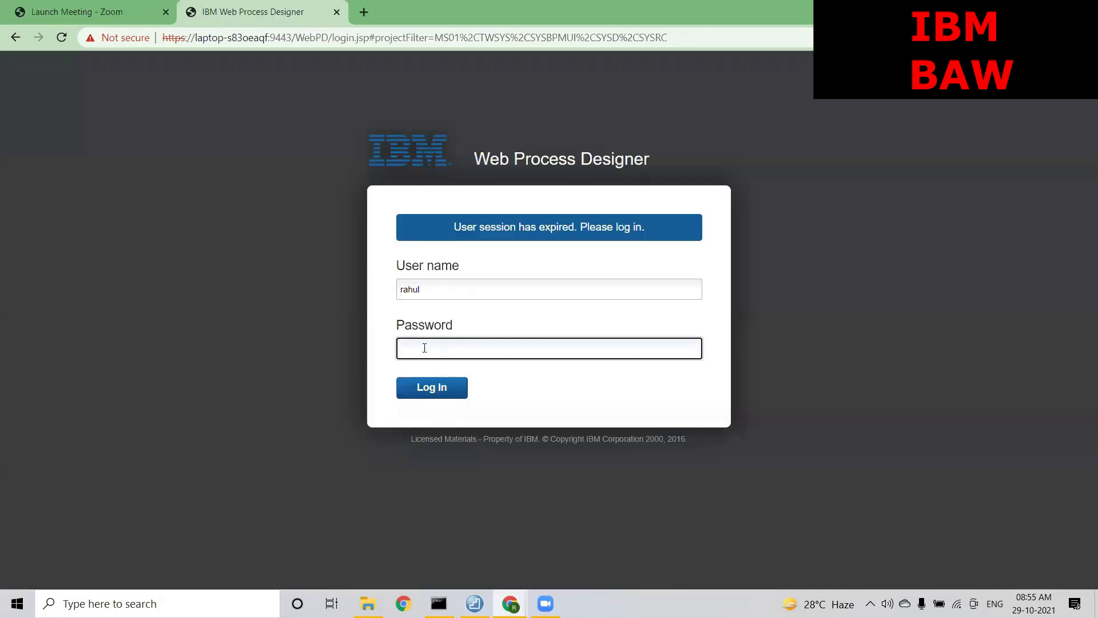
Re-enter the designer password to reload the Leave Application Process editor
key(Return)
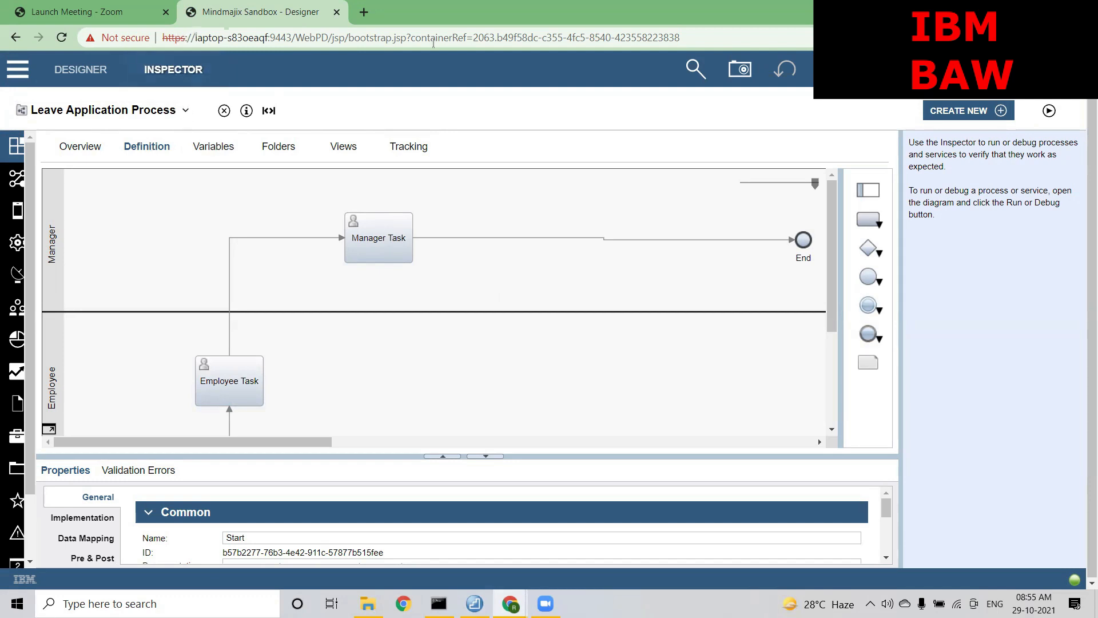
Run instances 410 and 411, check their Employee Task locations, and enlarge the Employee Task properties panel
click(1048, 110)
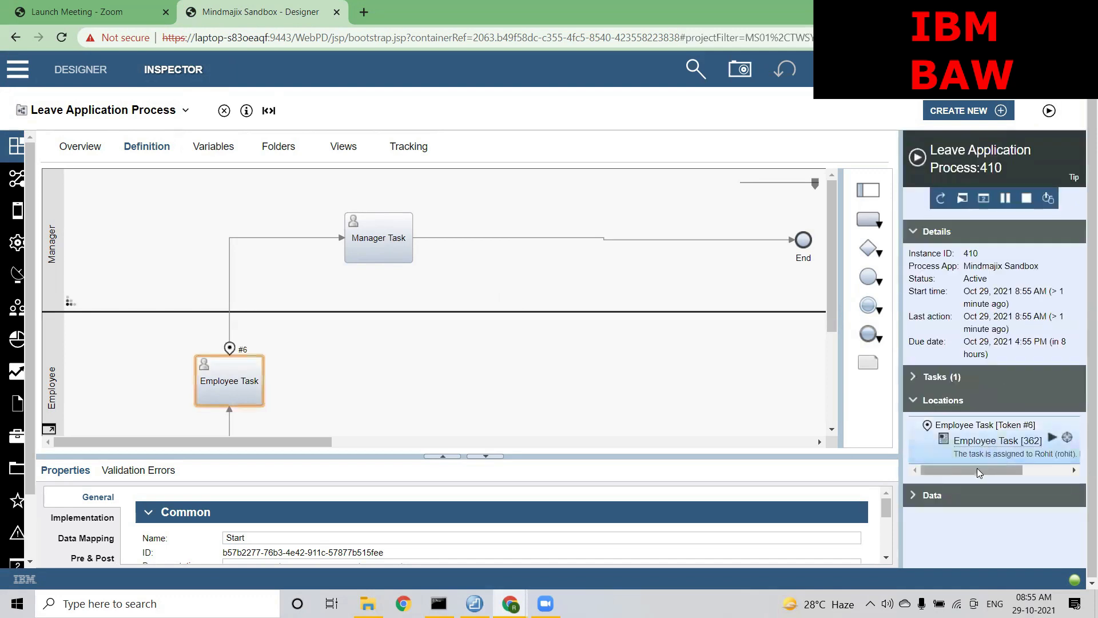
drag(977, 468, 999, 467)
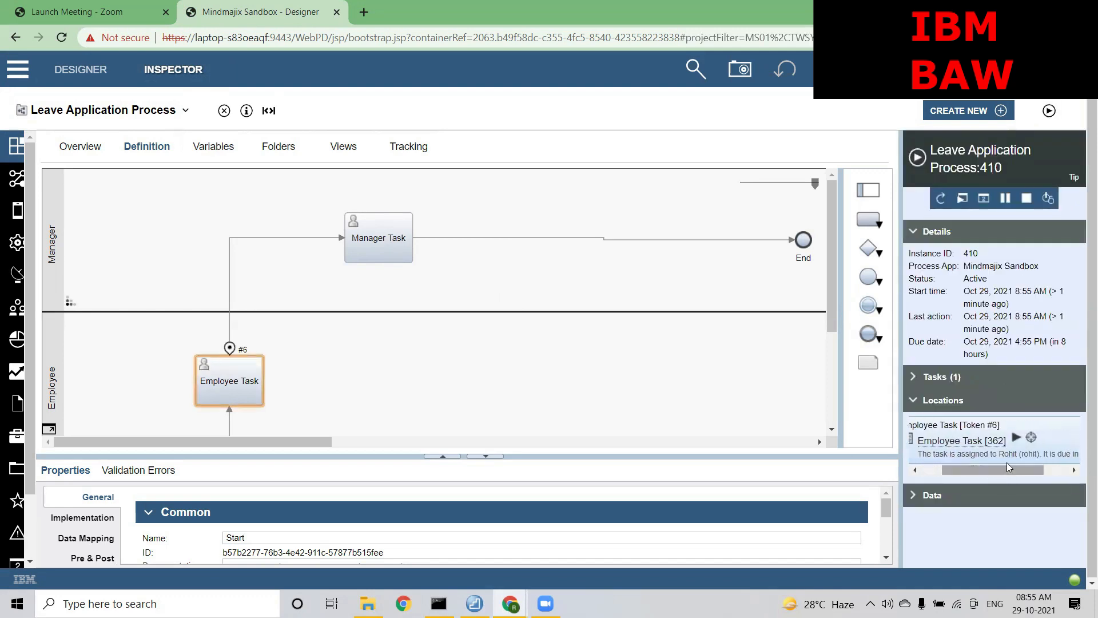
click(1012, 455)
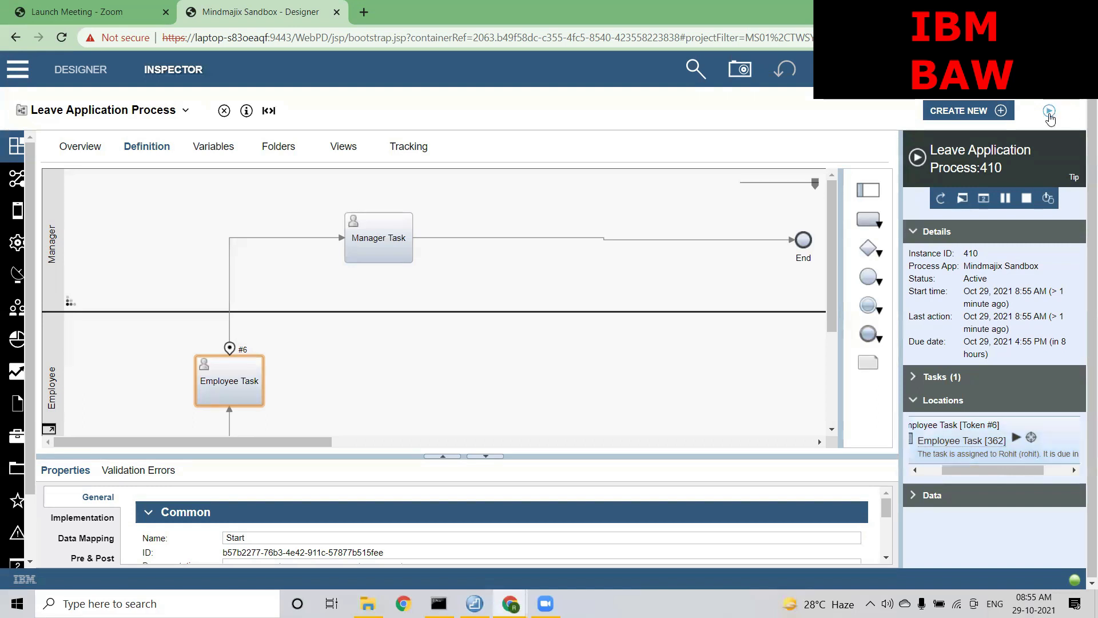
click(1048, 111)
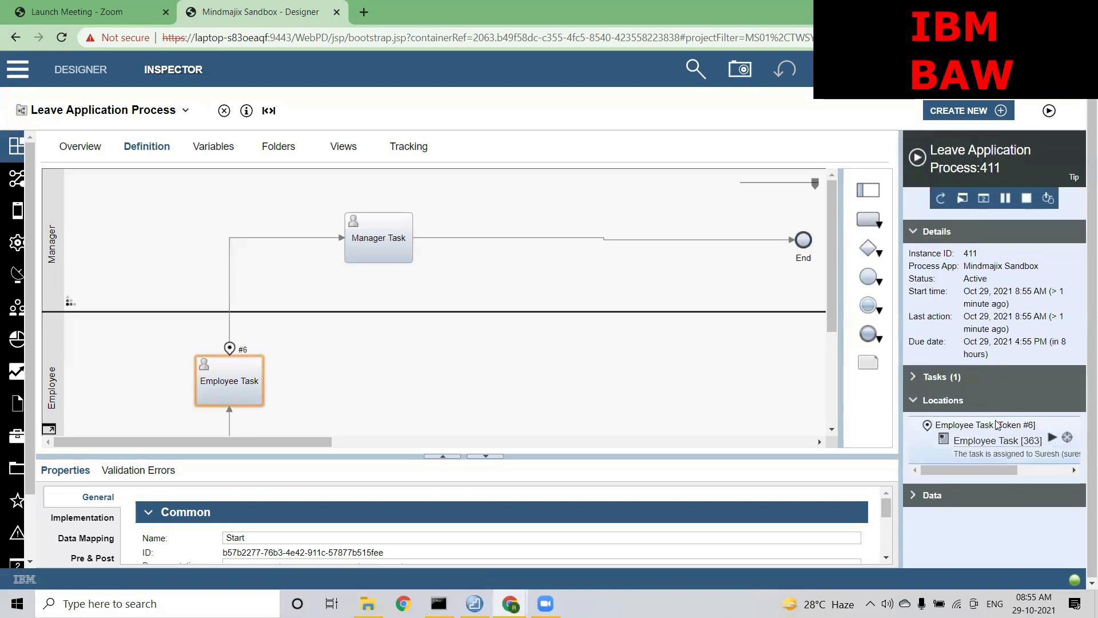
drag(992, 469, 1011, 470)
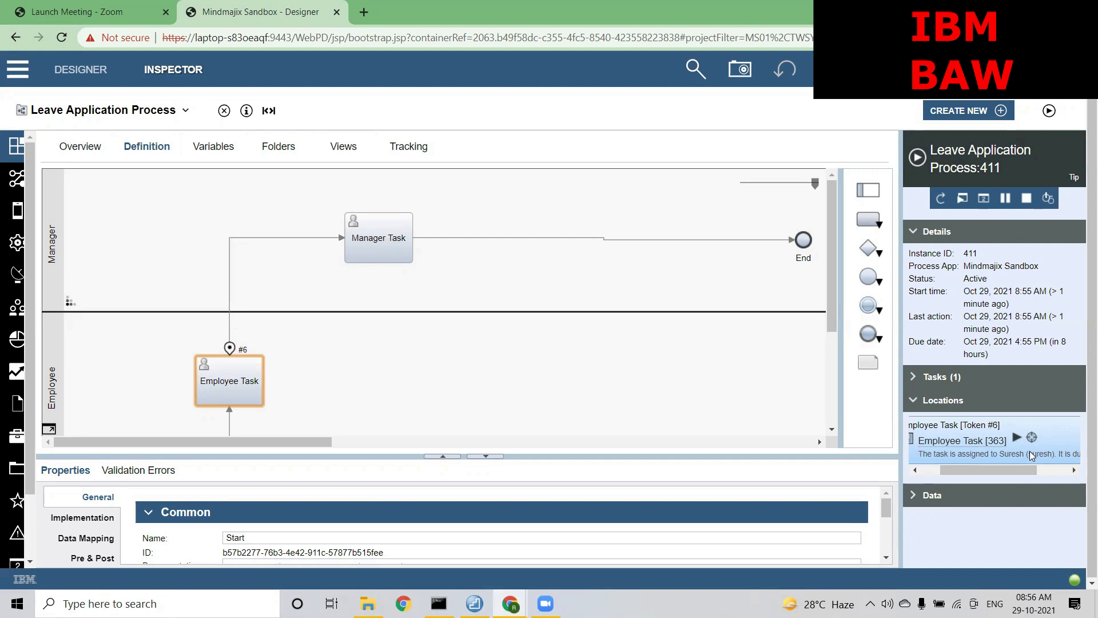
click(236, 378)
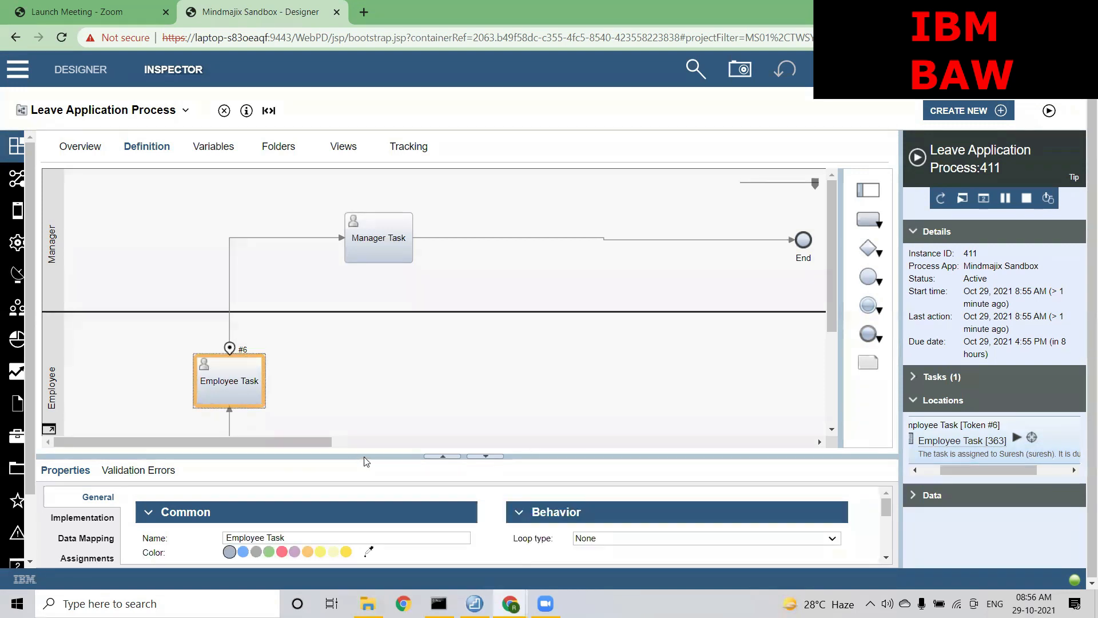
drag(363, 456, 366, 368)
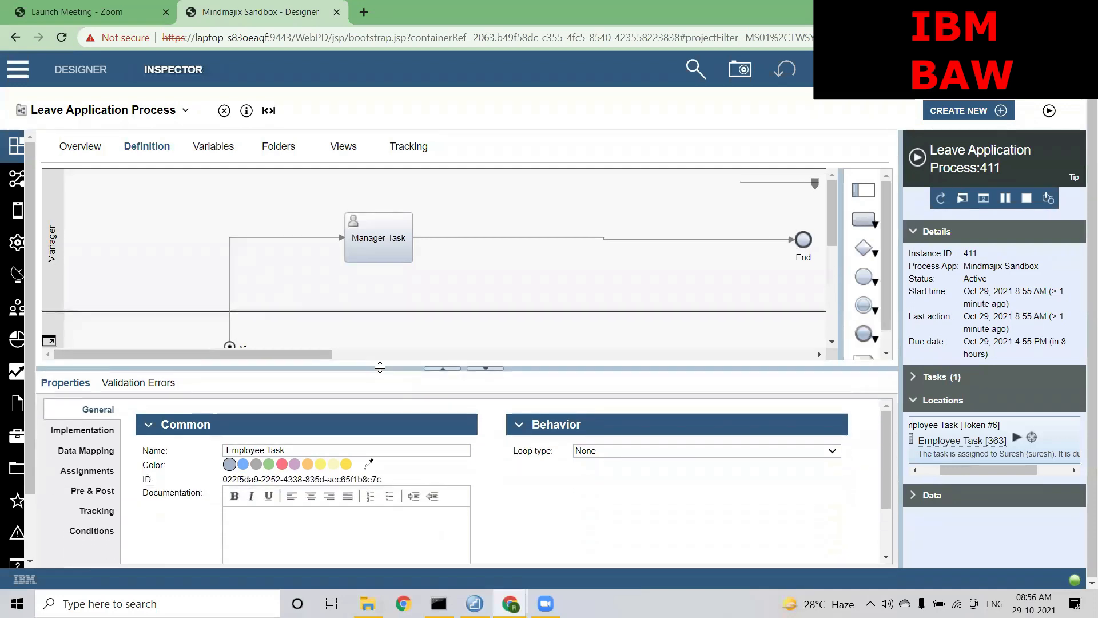
Open the Employee Task's Assignments and view the user distribution choices, leaving Load balance
click(88, 470)
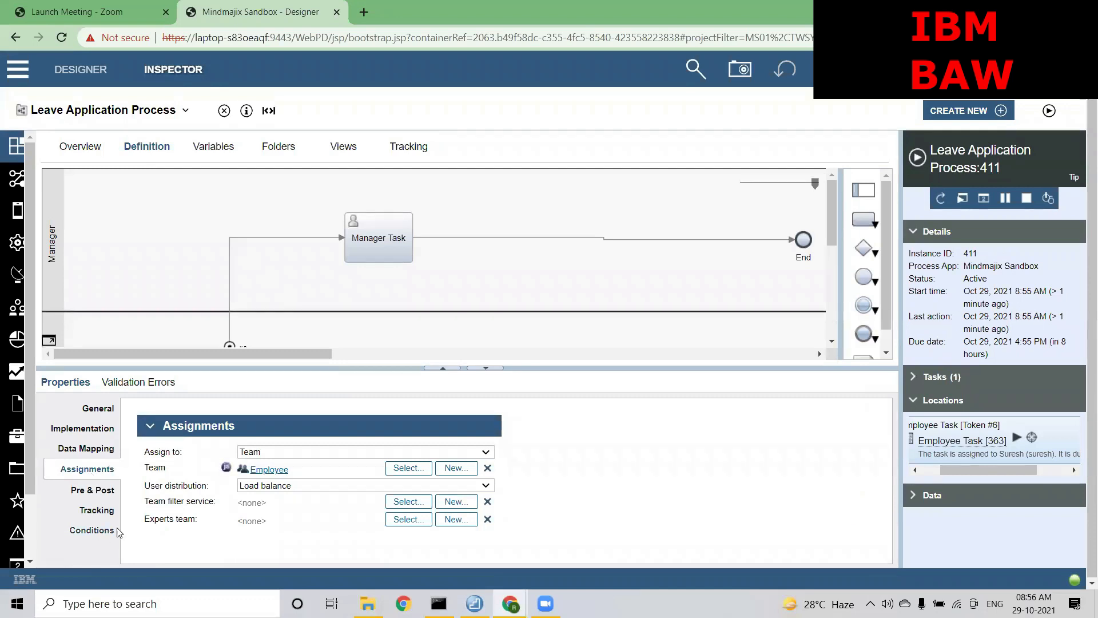
drag(144, 502, 212, 503)
click(212, 502)
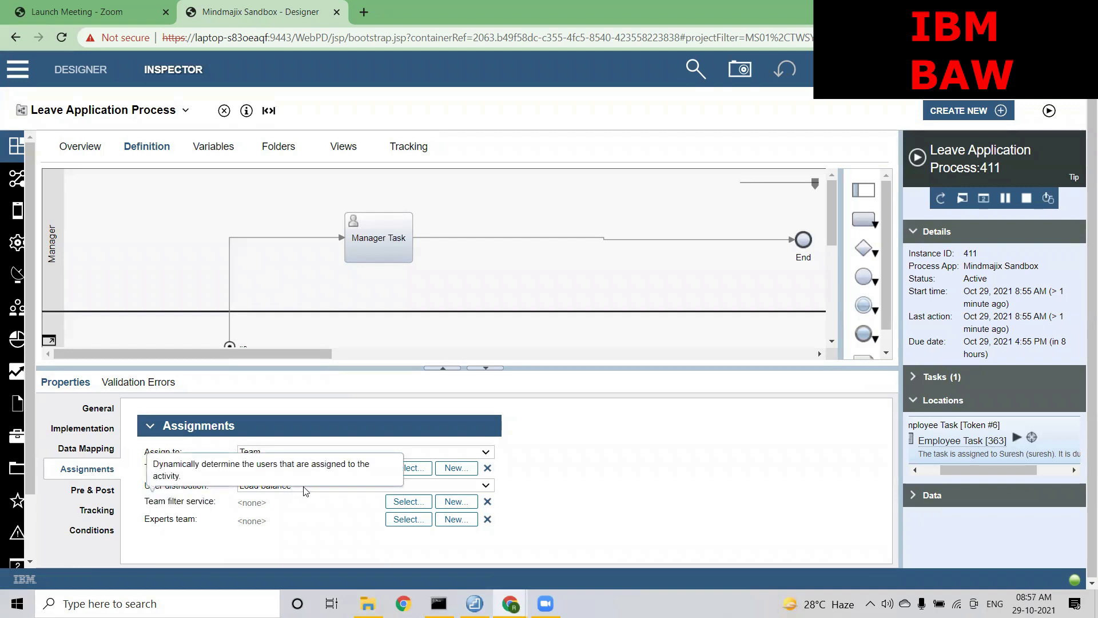
click(282, 487)
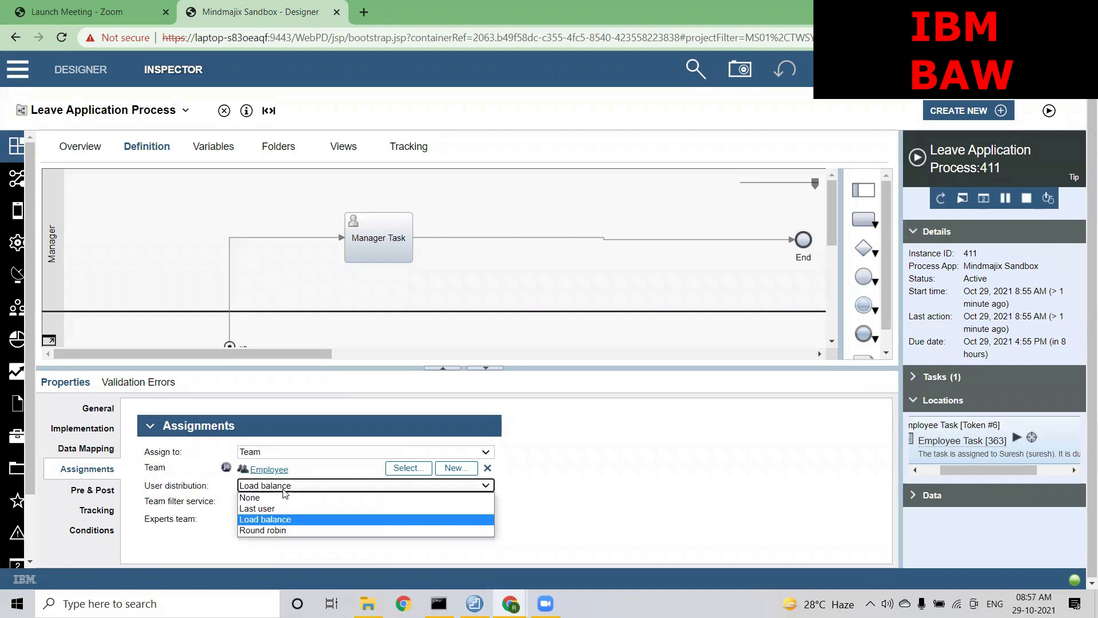
click(223, 496)
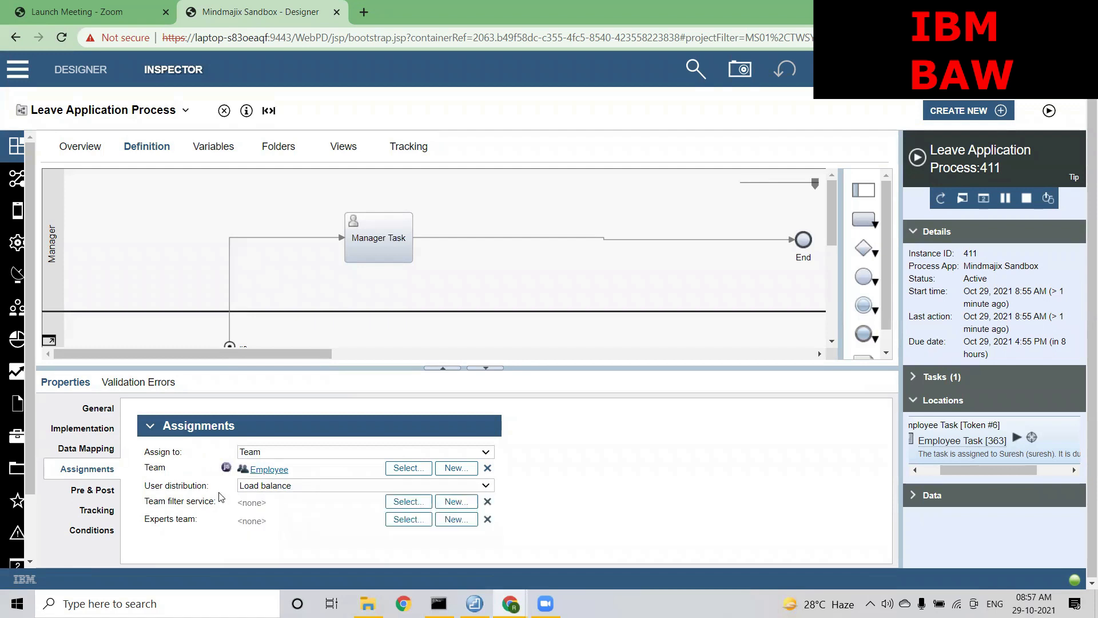
Clear the stray text selections and reopen the User distribution dropdown
drag(148, 502, 212, 502)
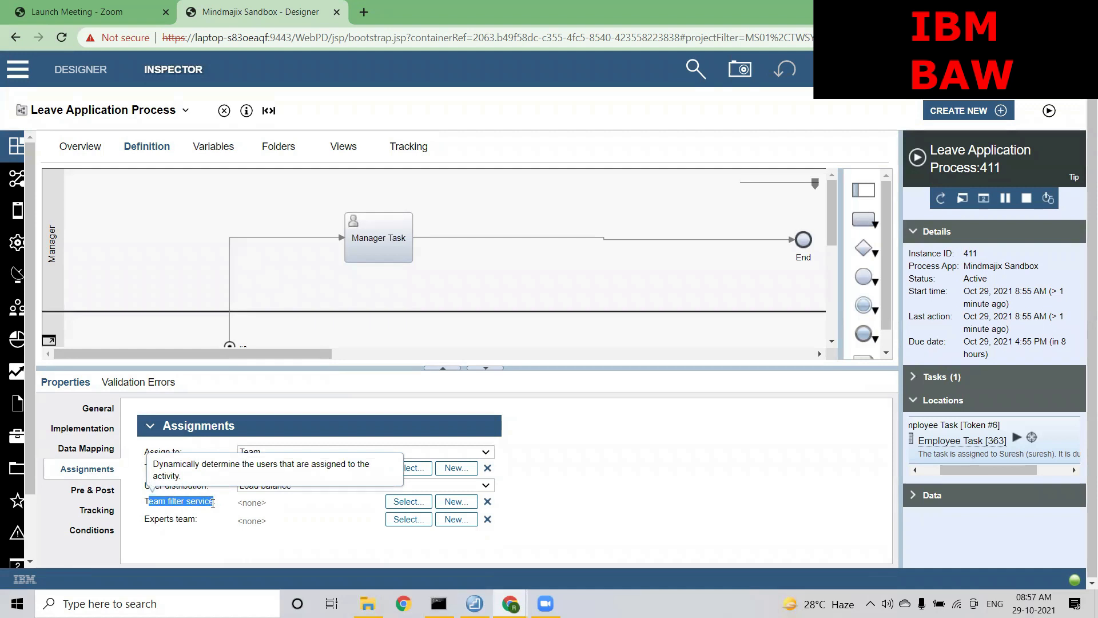
click(213, 503)
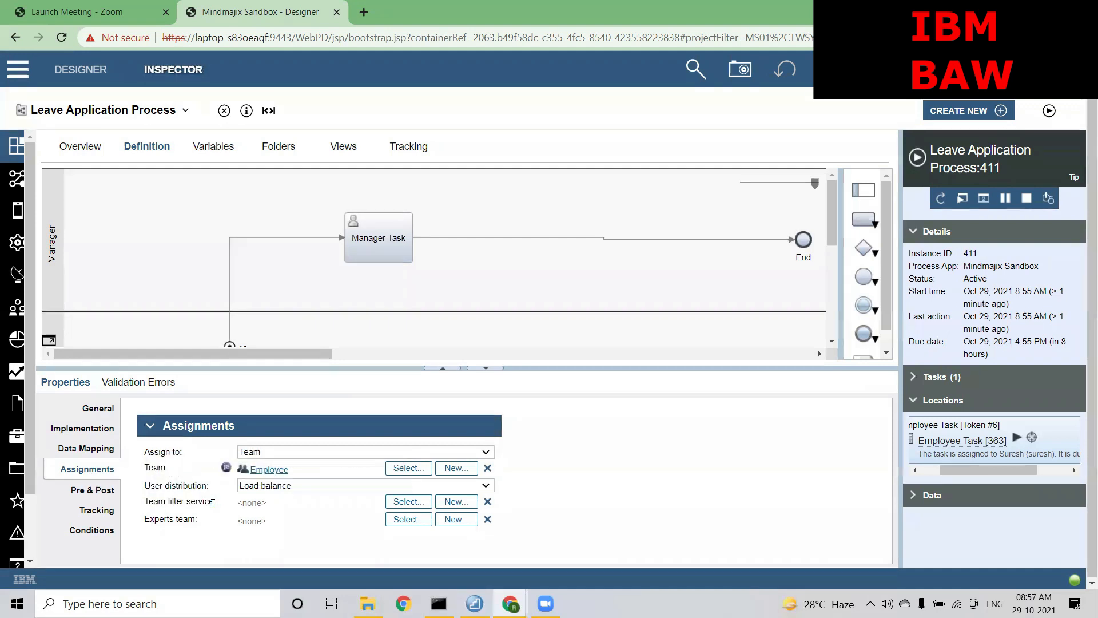
drag(213, 503, 175, 503)
drag(144, 502, 145, 507)
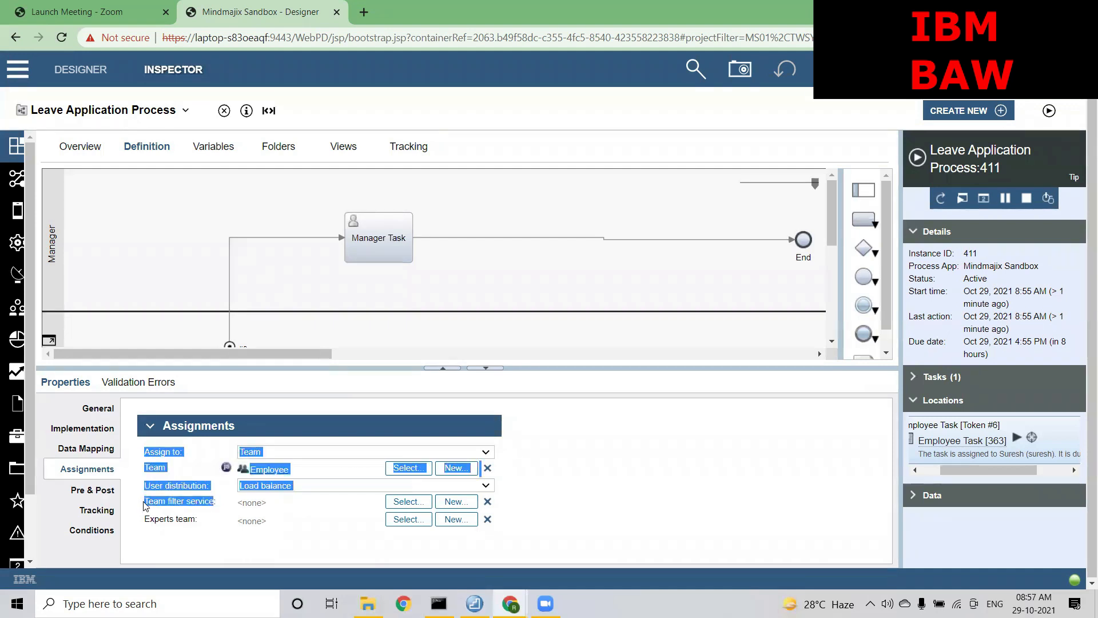
click(145, 506)
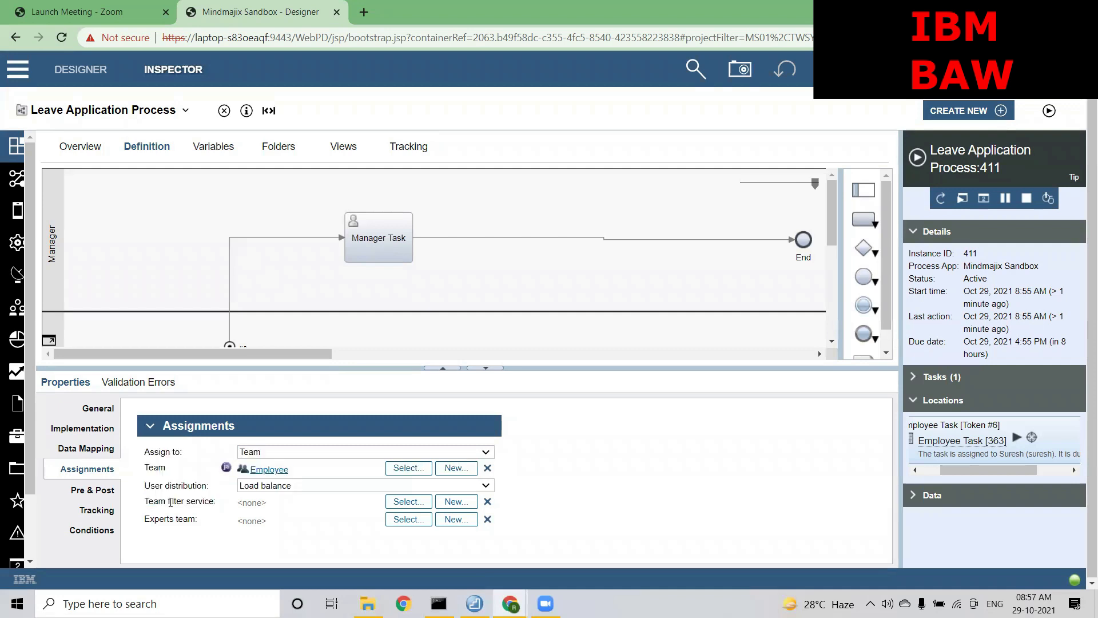
double_click(190, 502)
click(272, 492)
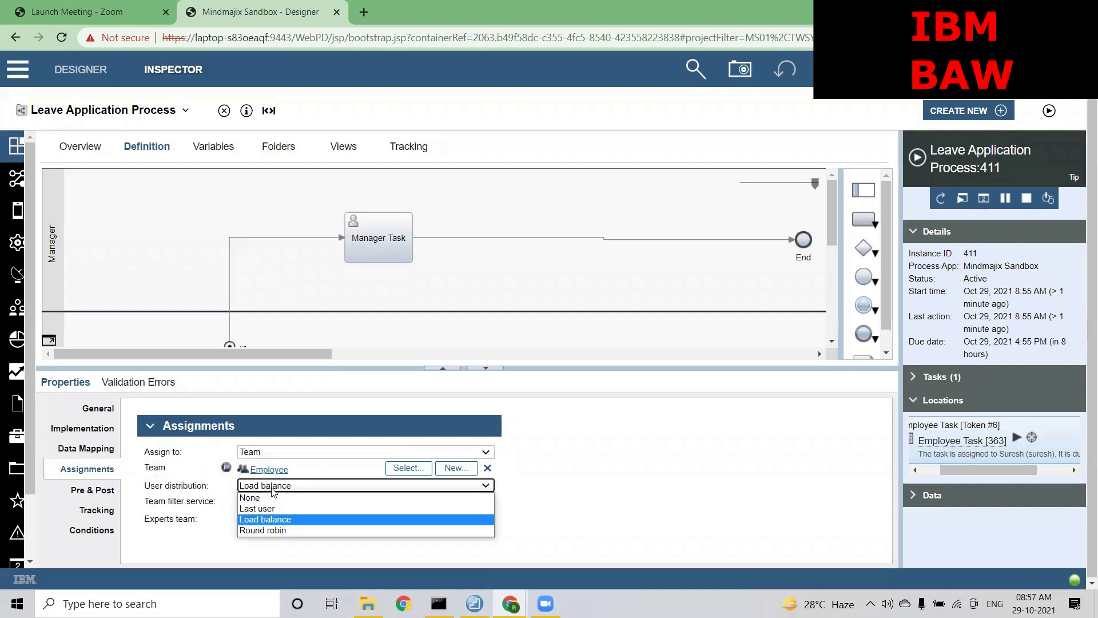
Switch the Employee Task's user distribution to Round robin and let it save
click(262, 530)
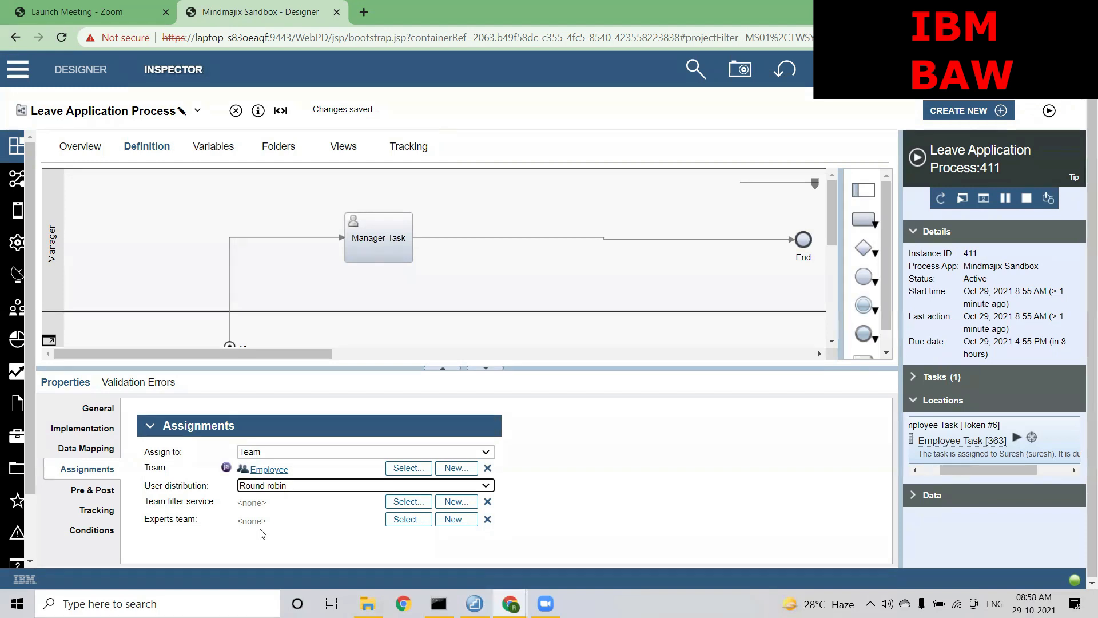
click(629, 492)
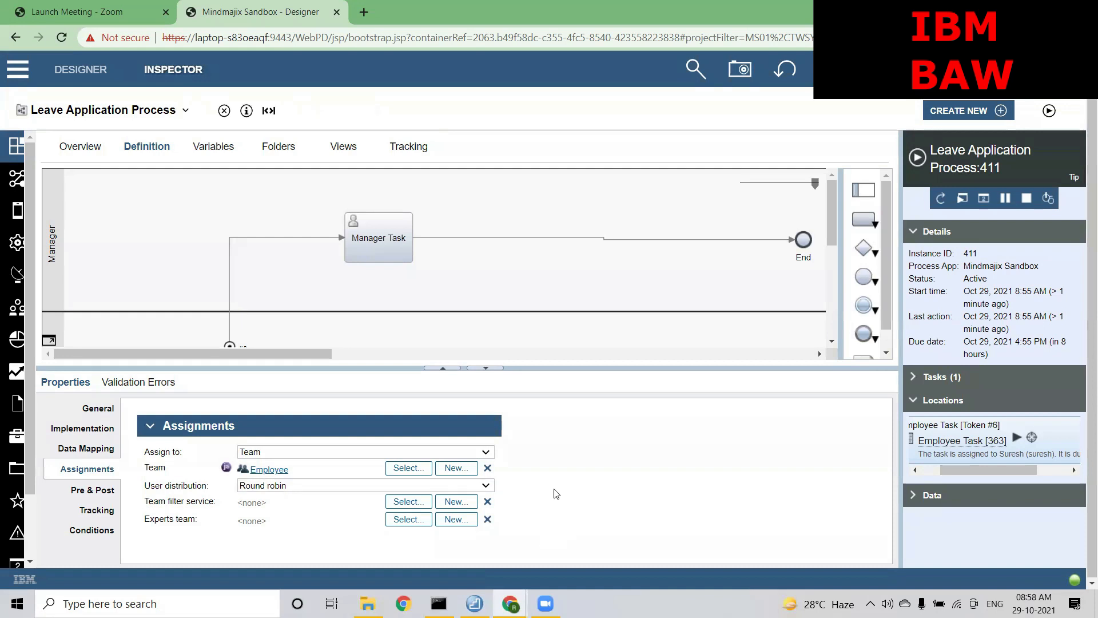
Start instance 412 and open the Employee team definition
click(1050, 112)
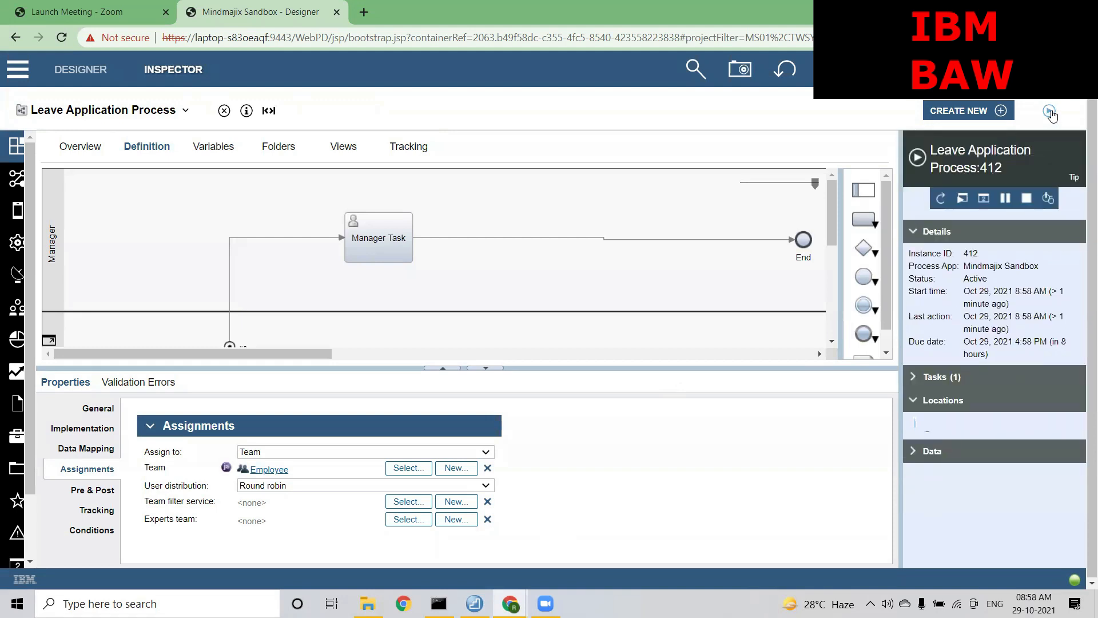
drag(941, 469, 968, 473)
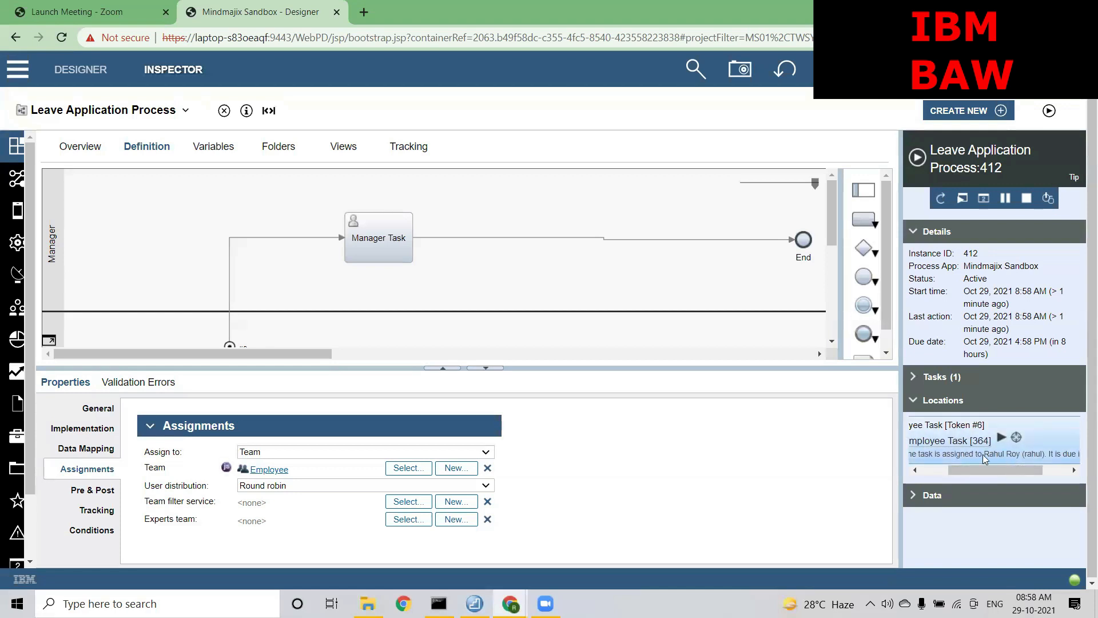
click(120, 109)
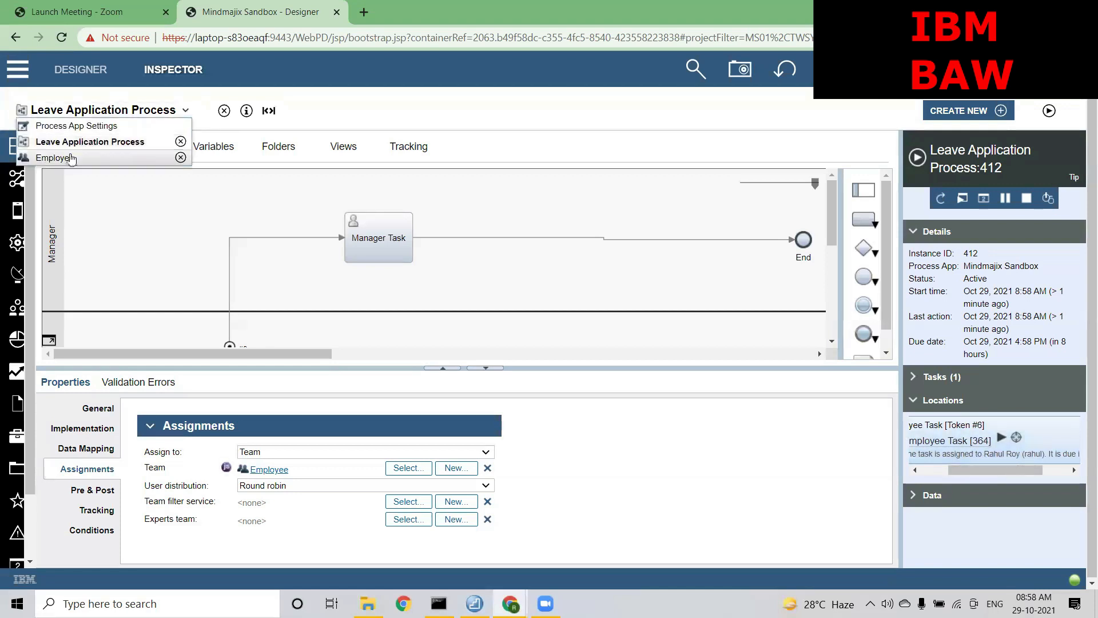
click(72, 158)
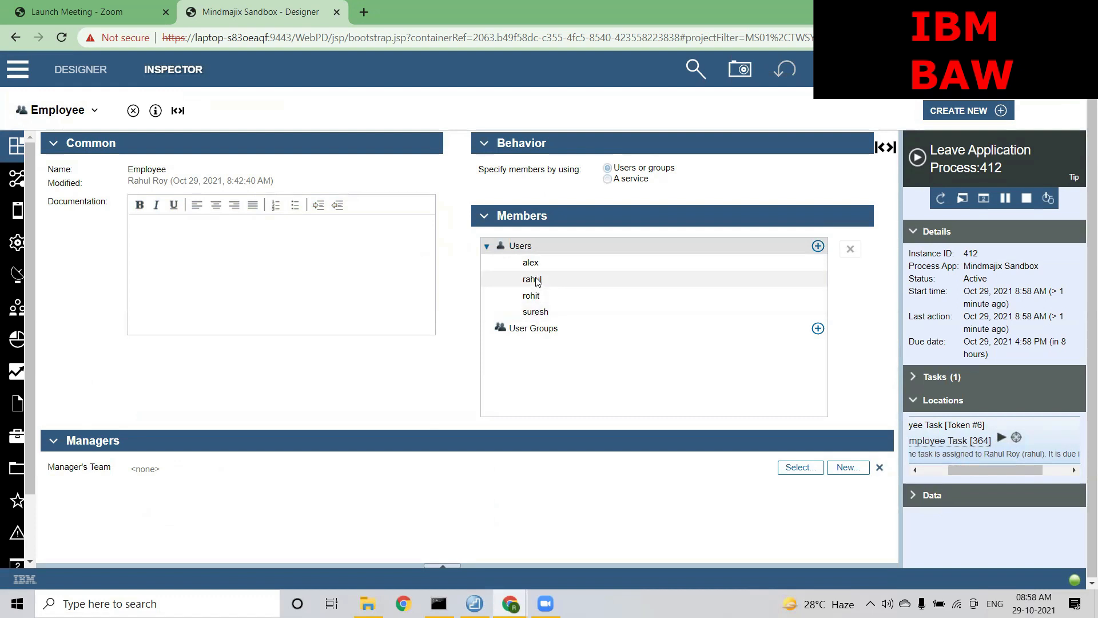
Review the Employee team's four member users, then return to the Leave Application Process
click(535, 296)
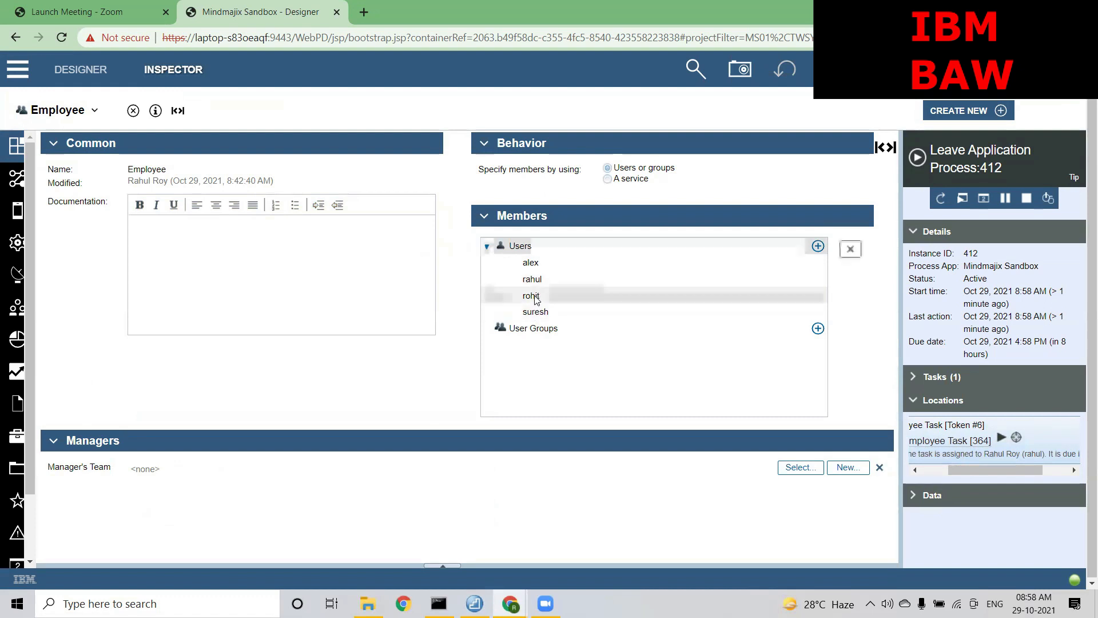
click(536, 312)
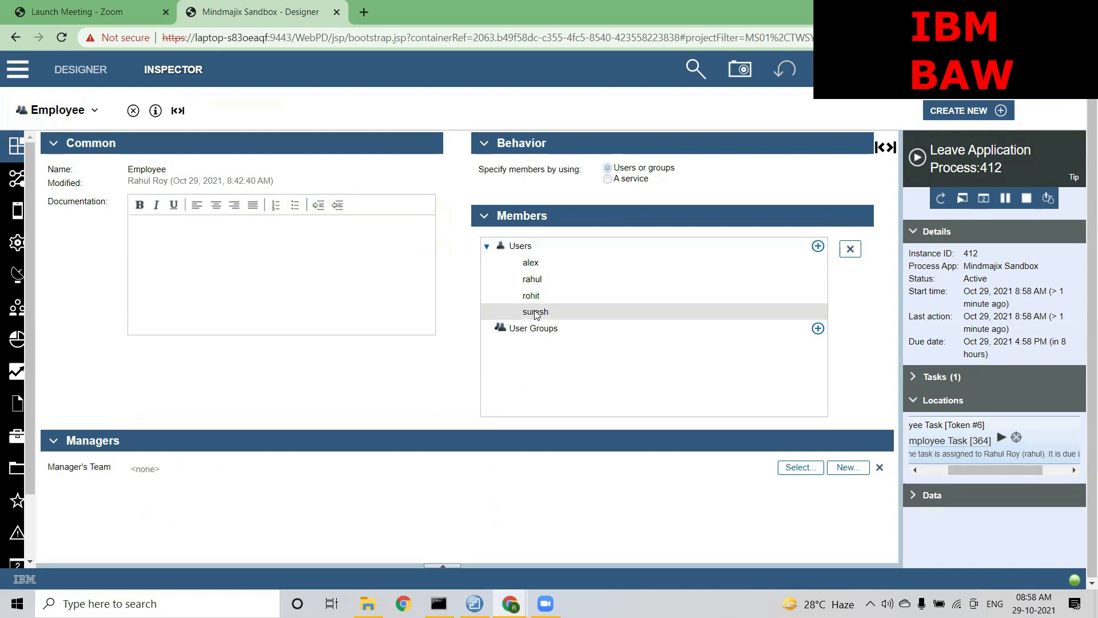
click(534, 265)
click(533, 281)
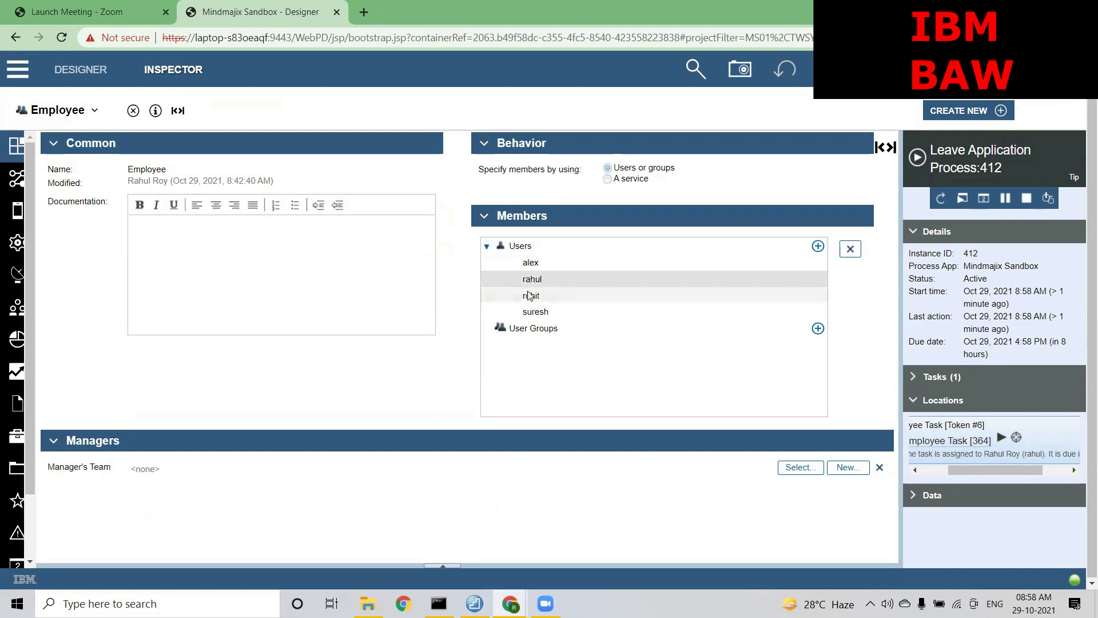
click(529, 296)
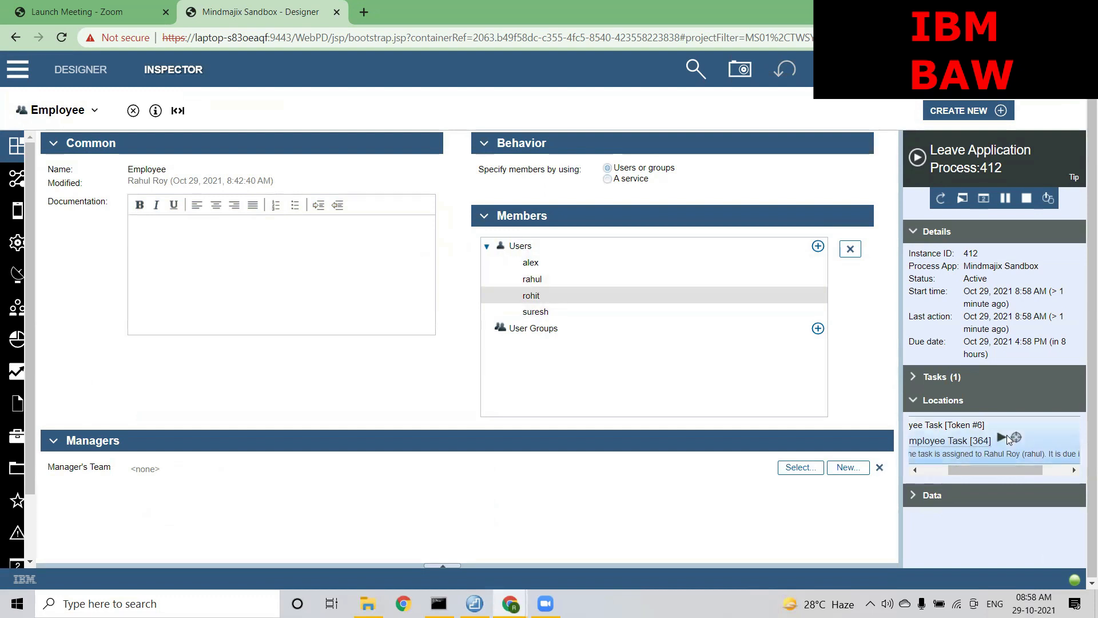
click(94, 110)
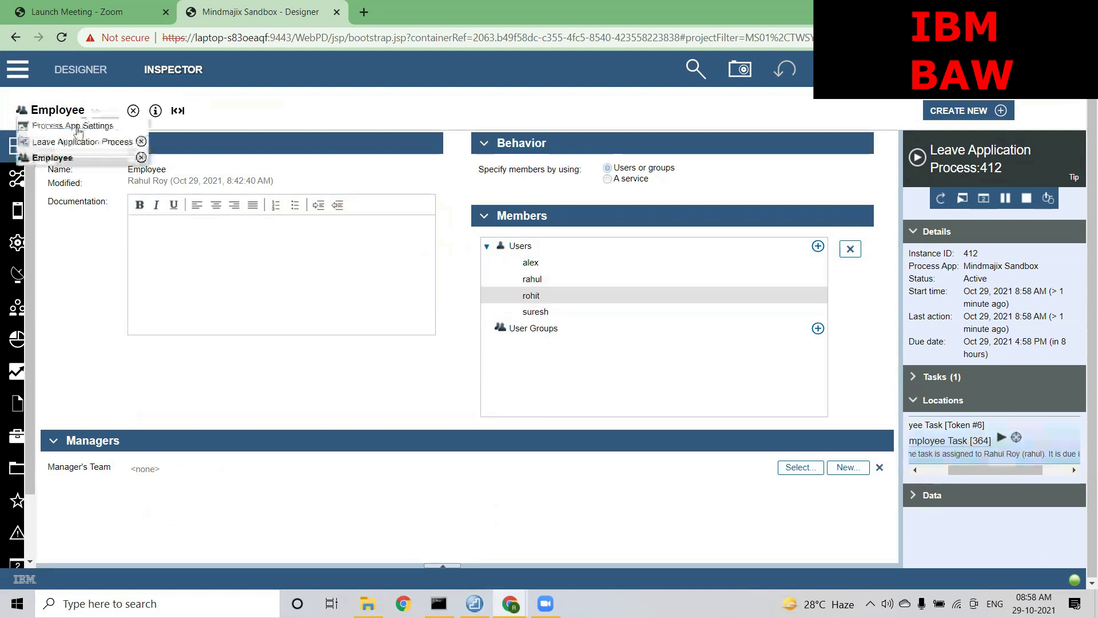
click(68, 140)
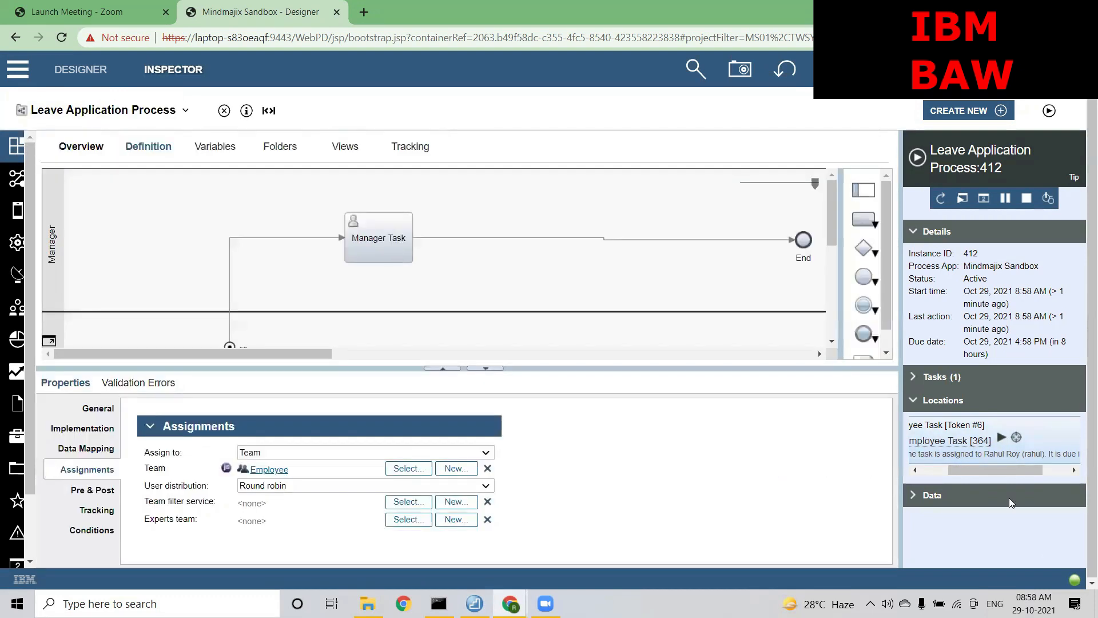
Start instances 413 through 416, confirming each Employee Task goes to a different team member
click(1050, 112)
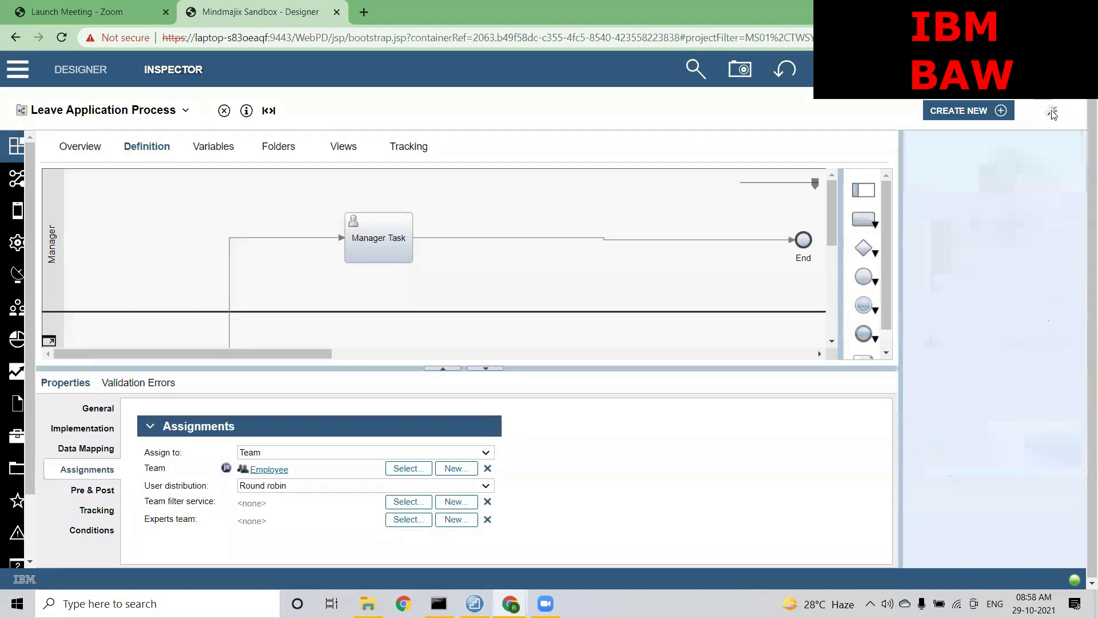
drag(1002, 468, 1023, 471)
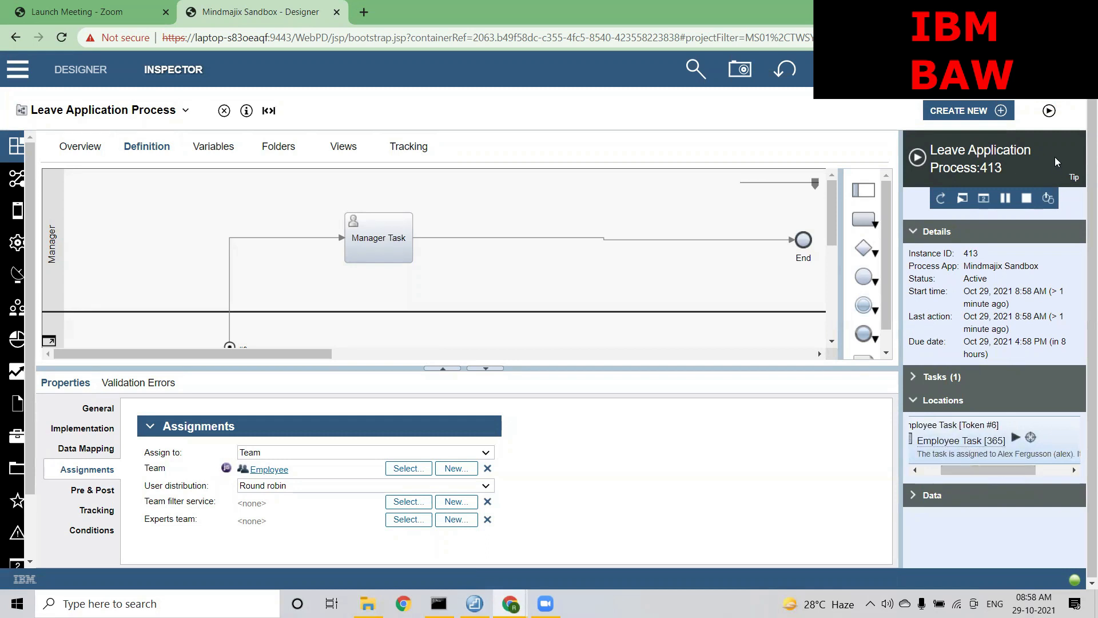
click(1050, 111)
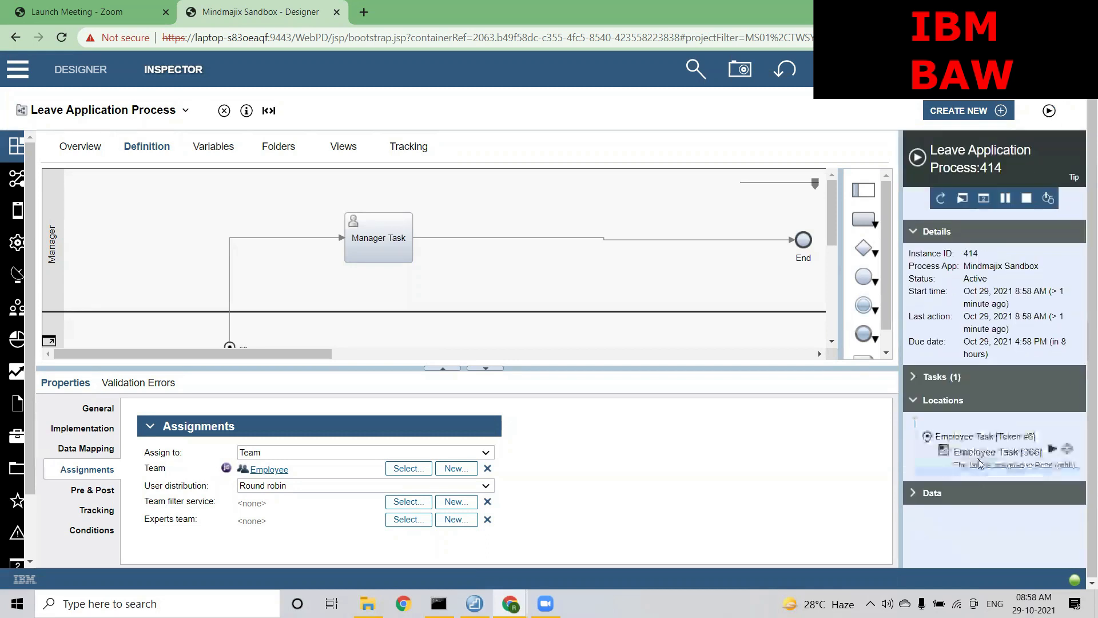
drag(976, 472, 1008, 473)
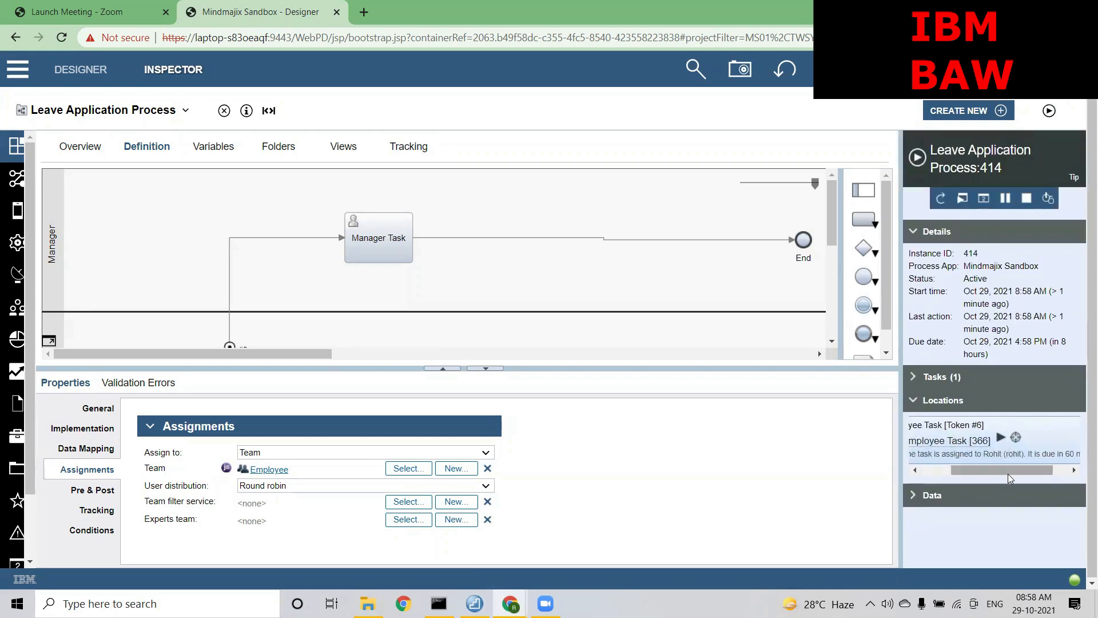
click(1048, 111)
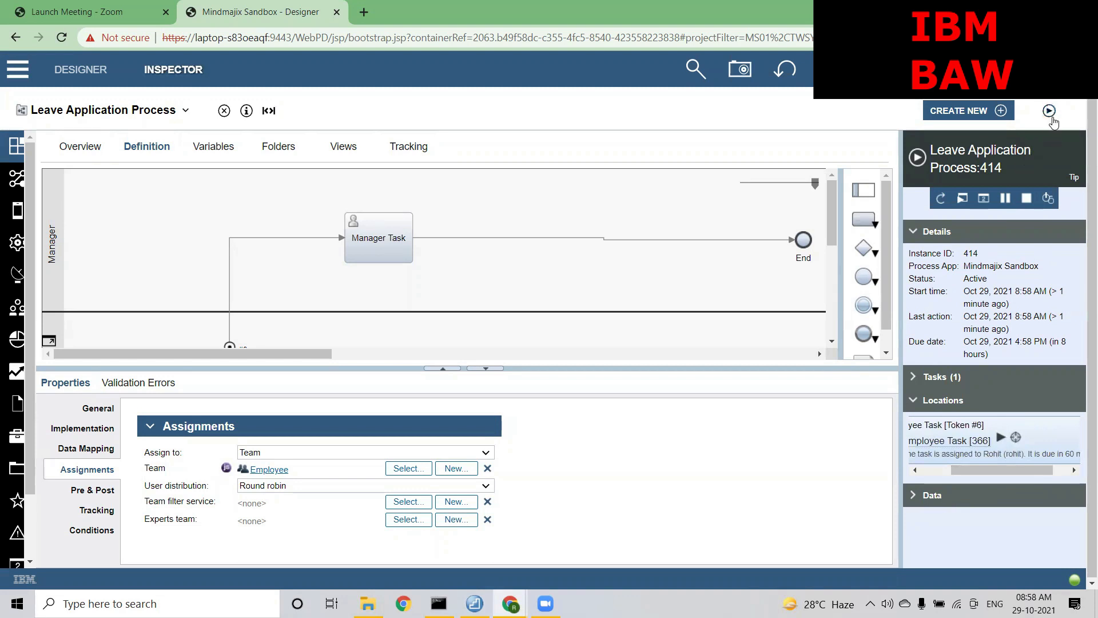
drag(964, 473, 984, 471)
click(1048, 110)
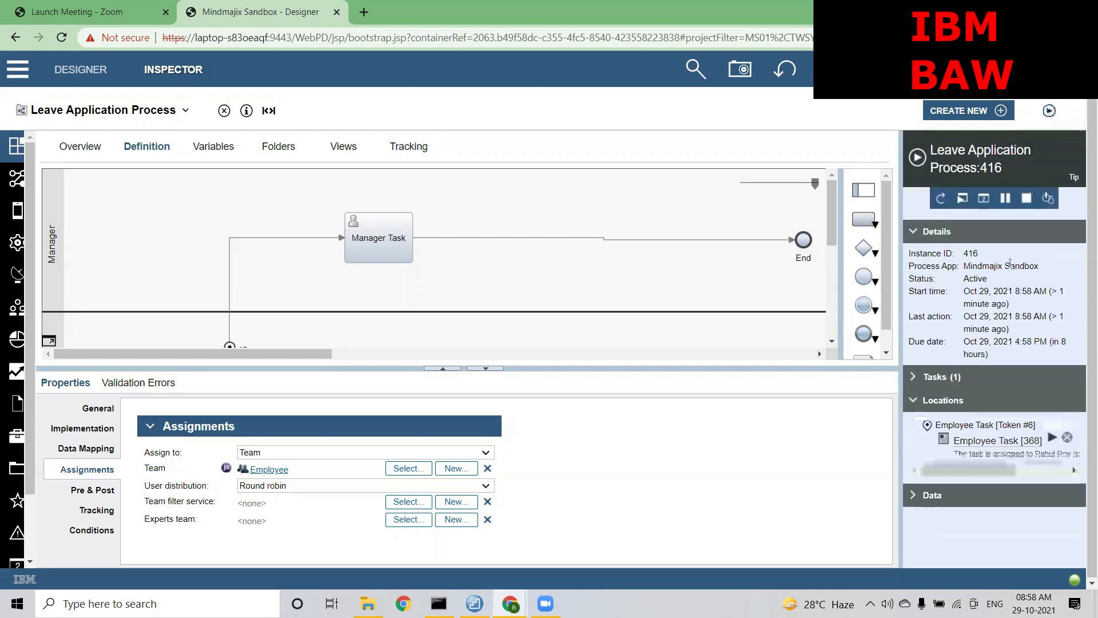
drag(971, 473, 982, 473)
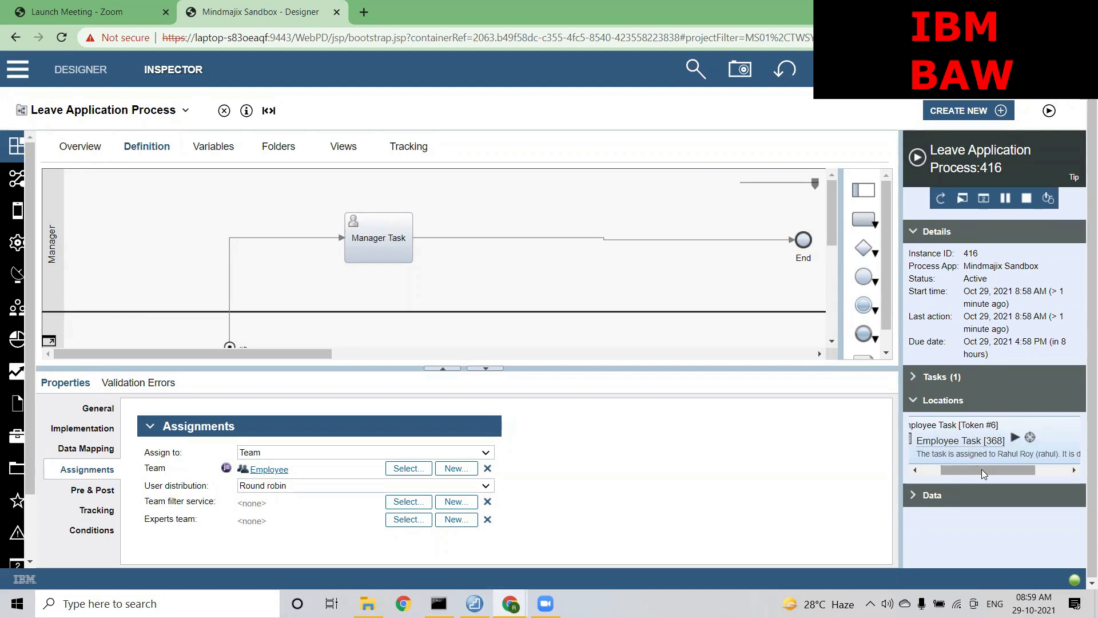
click(373, 485)
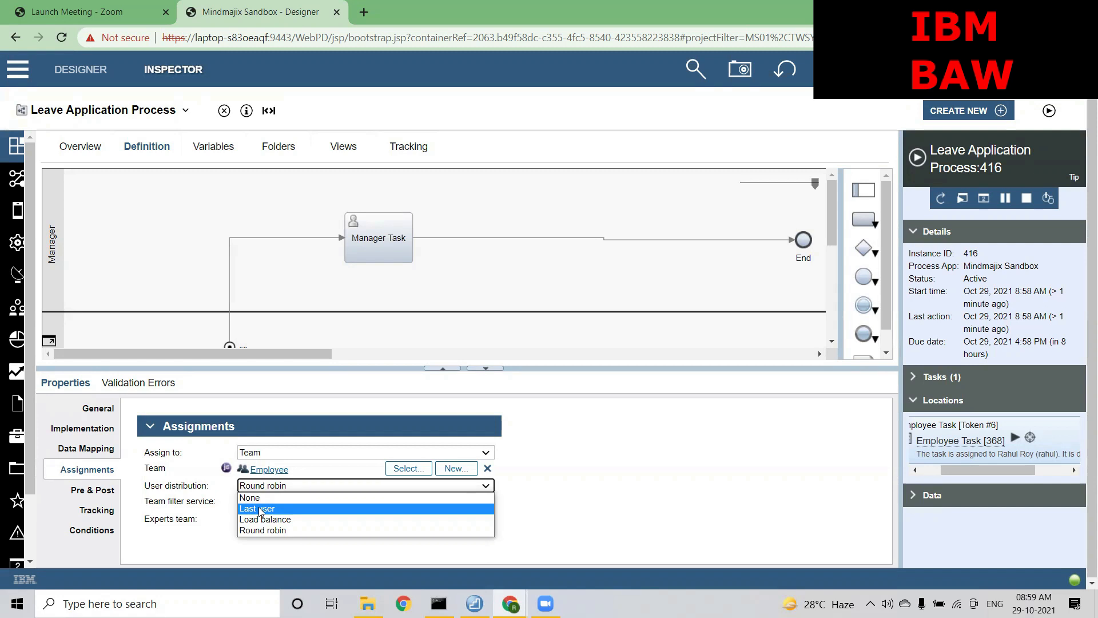
Close the distribution list and set the Employee Task's user distribution back to None
click(573, 520)
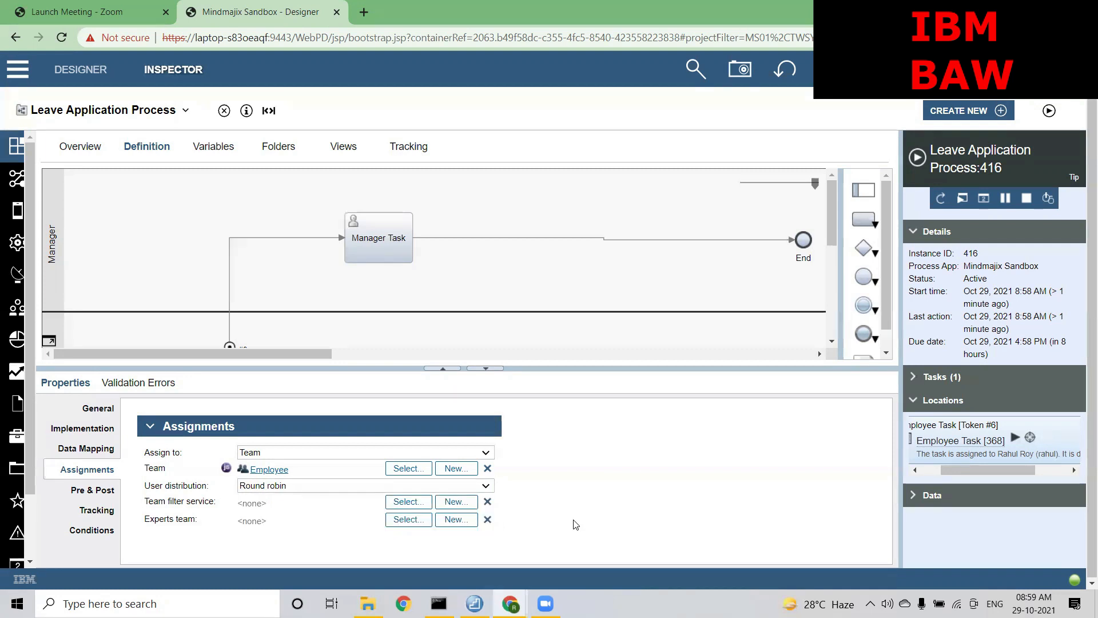
mouse_move(214, 501)
drag(214, 501, 147, 502)
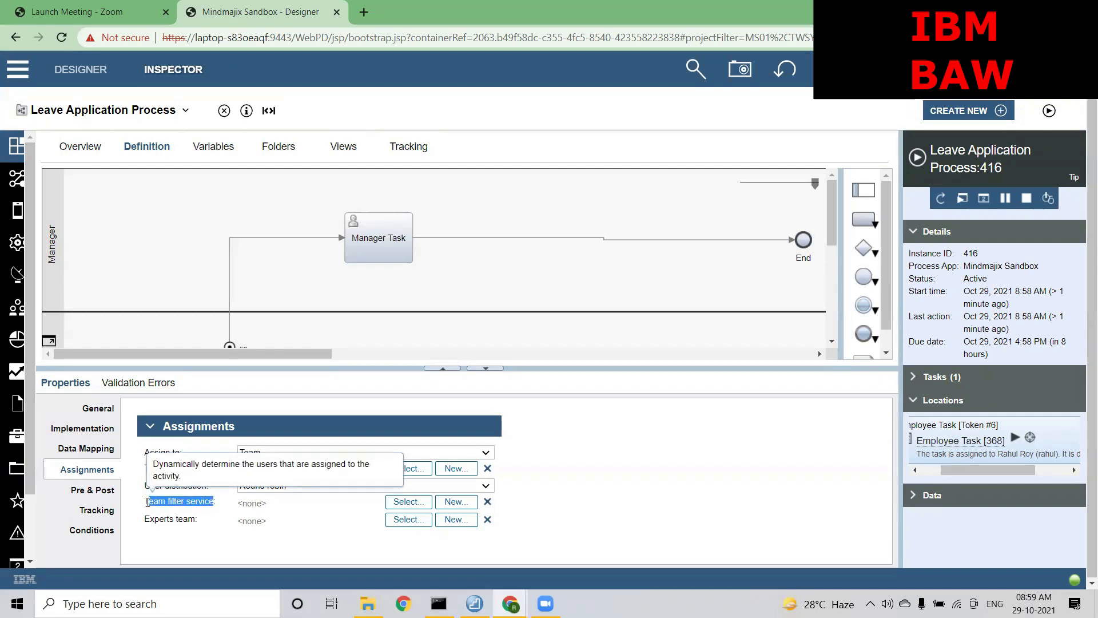
click(147, 502)
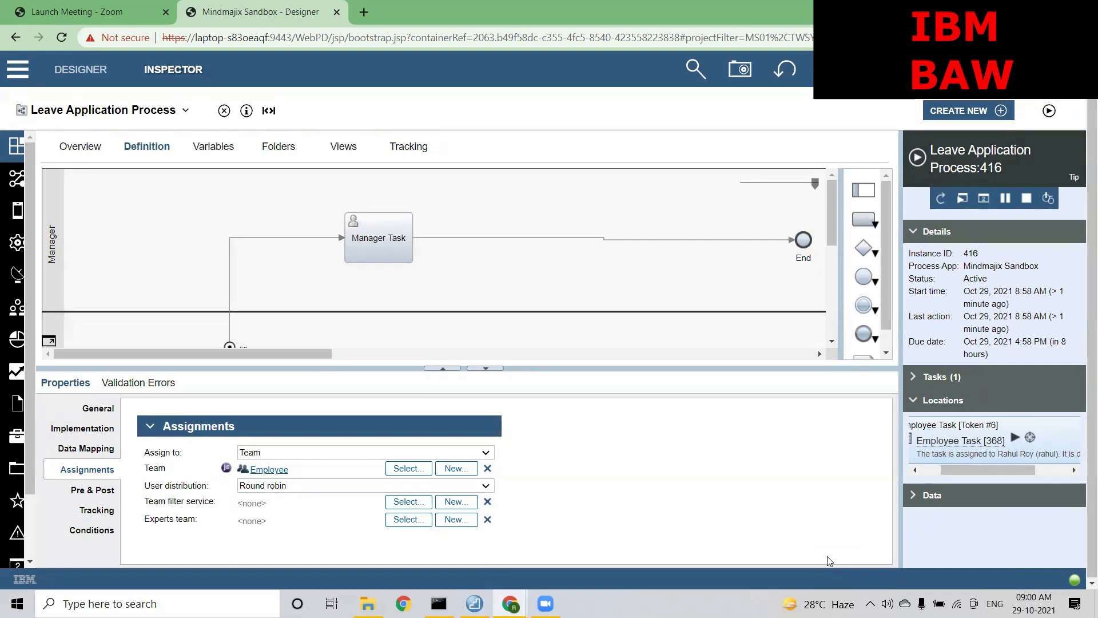
click(337, 487)
click(304, 495)
click(545, 481)
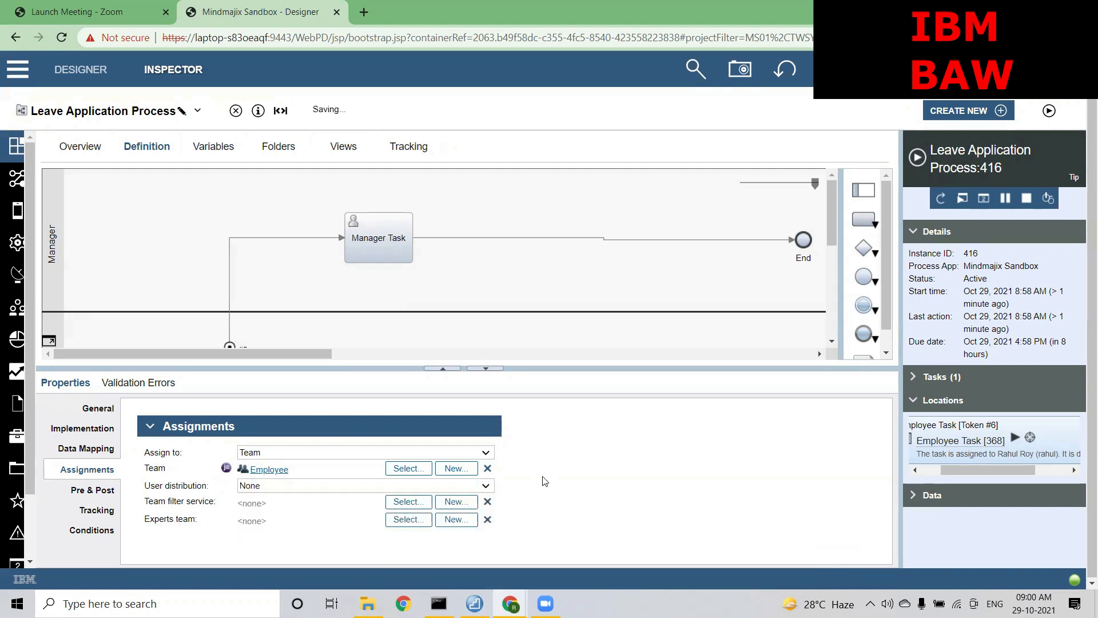
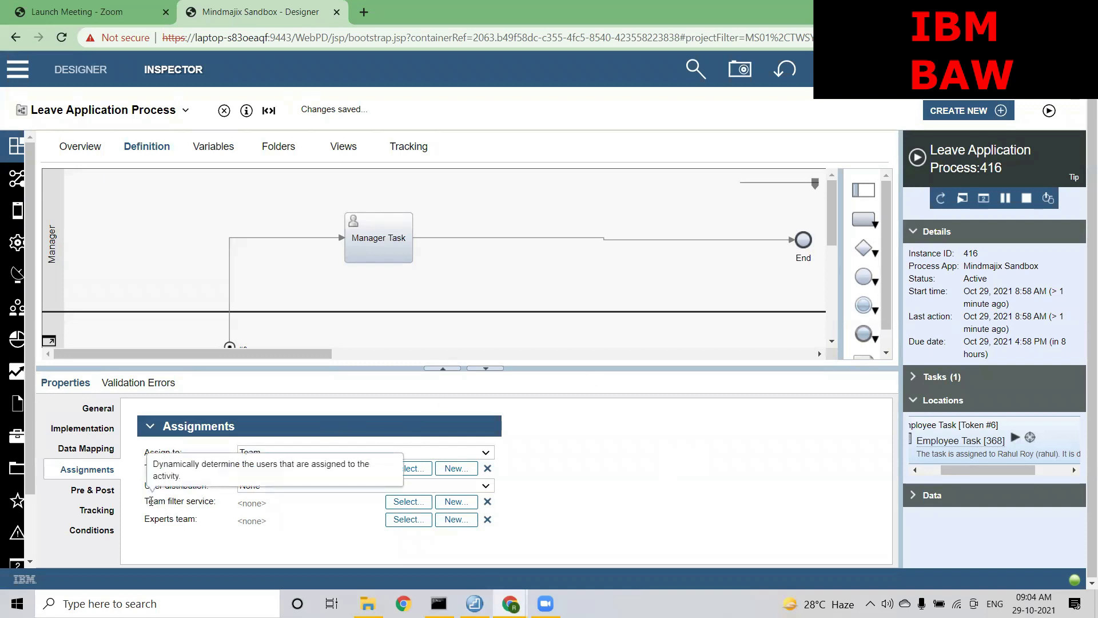
Create a new team filter service flow for the Employee Task named 'Team Filter Service based on Location'
drag(149, 501, 215, 501)
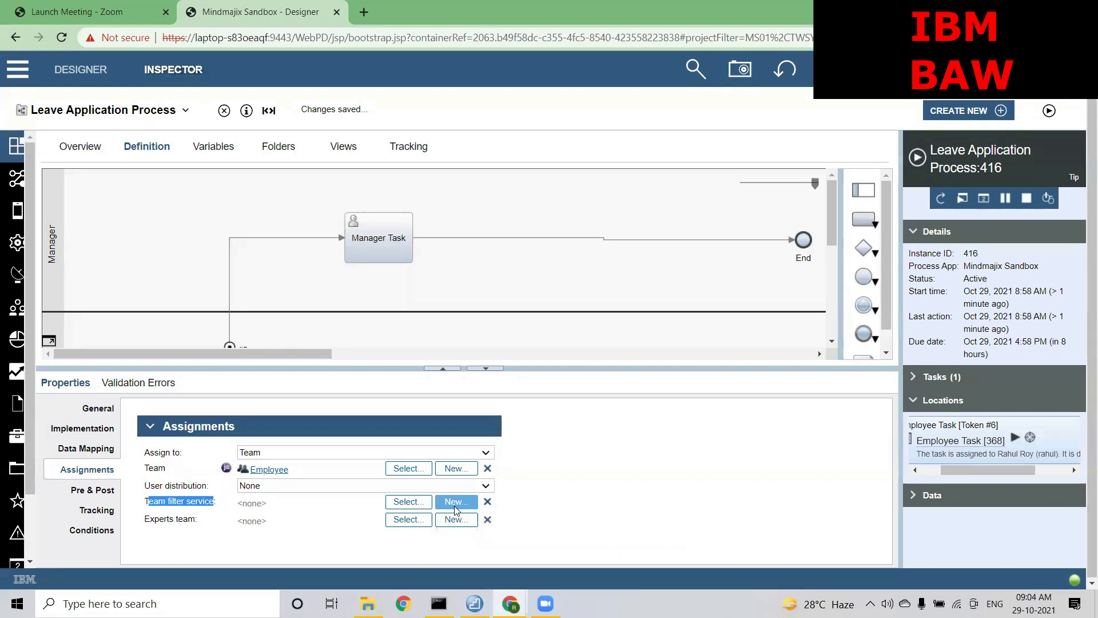
click(16, 247)
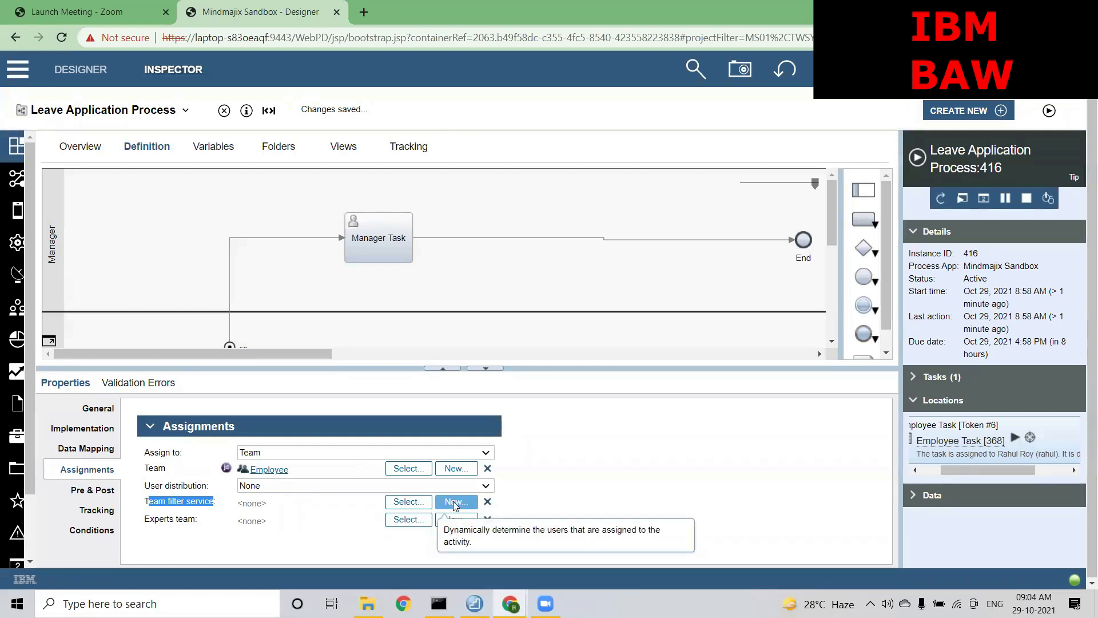
click(454, 503)
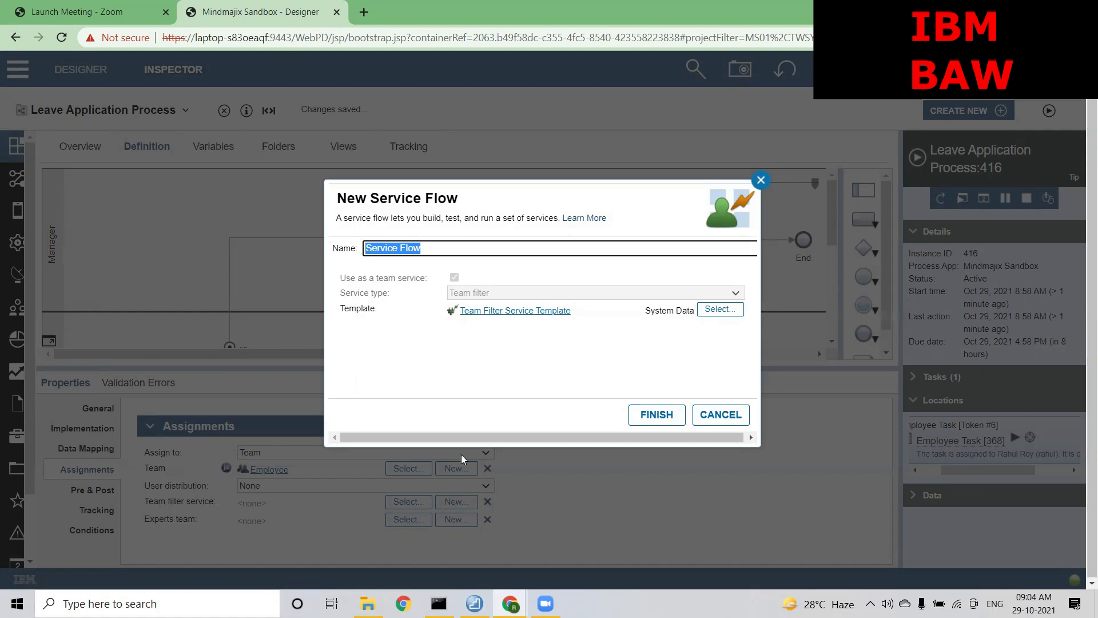
drag(379, 309, 340, 308)
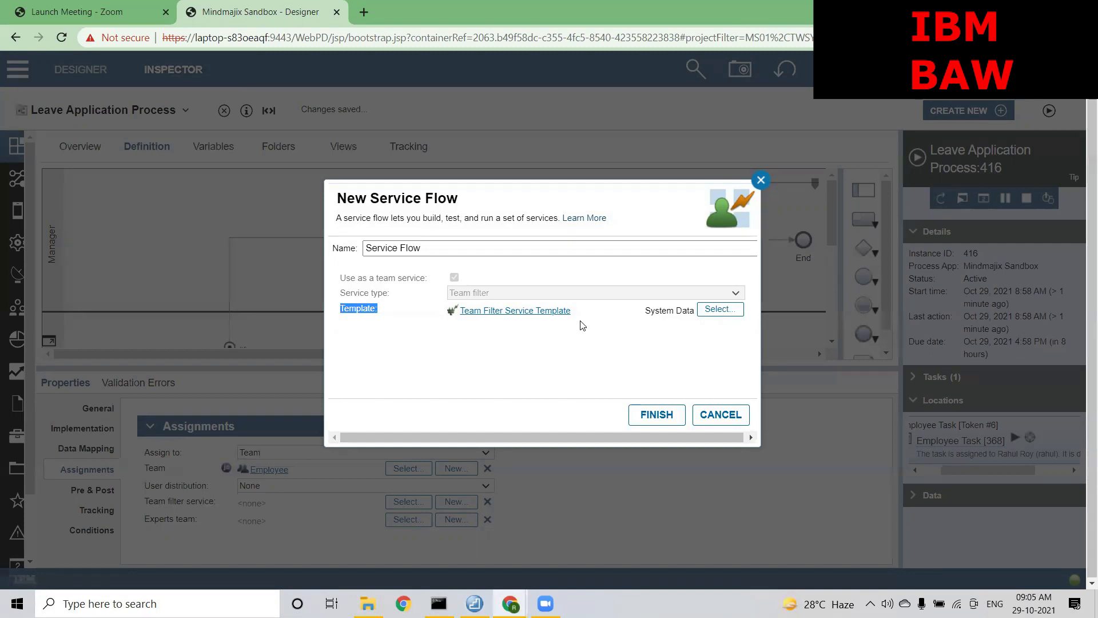
drag(581, 311, 456, 310)
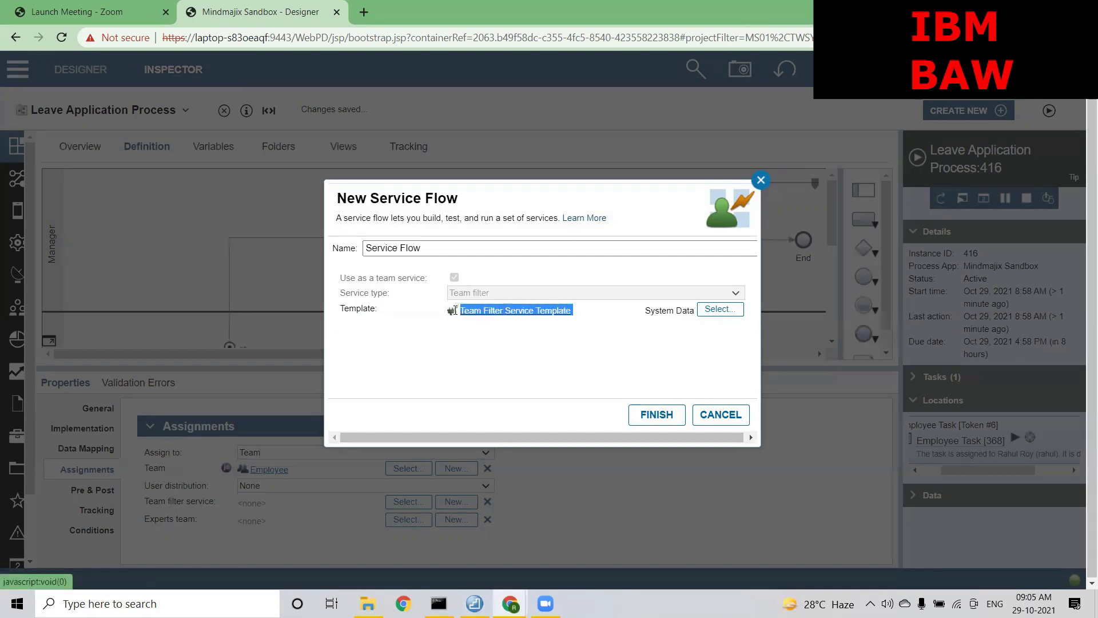
click(474, 359)
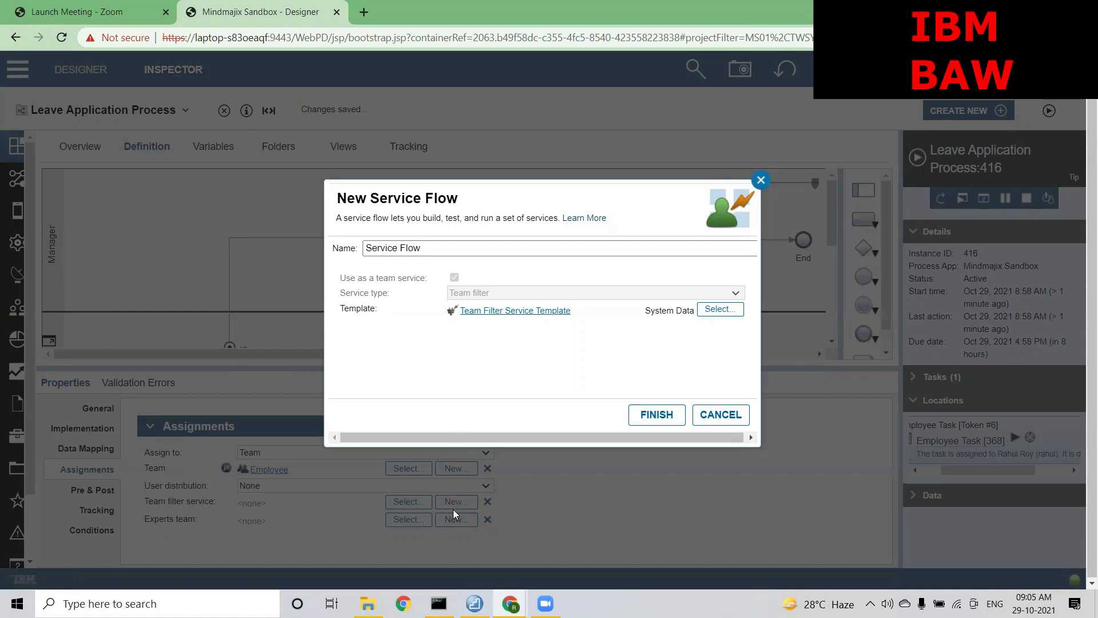
click(464, 245)
triple_click(463, 246)
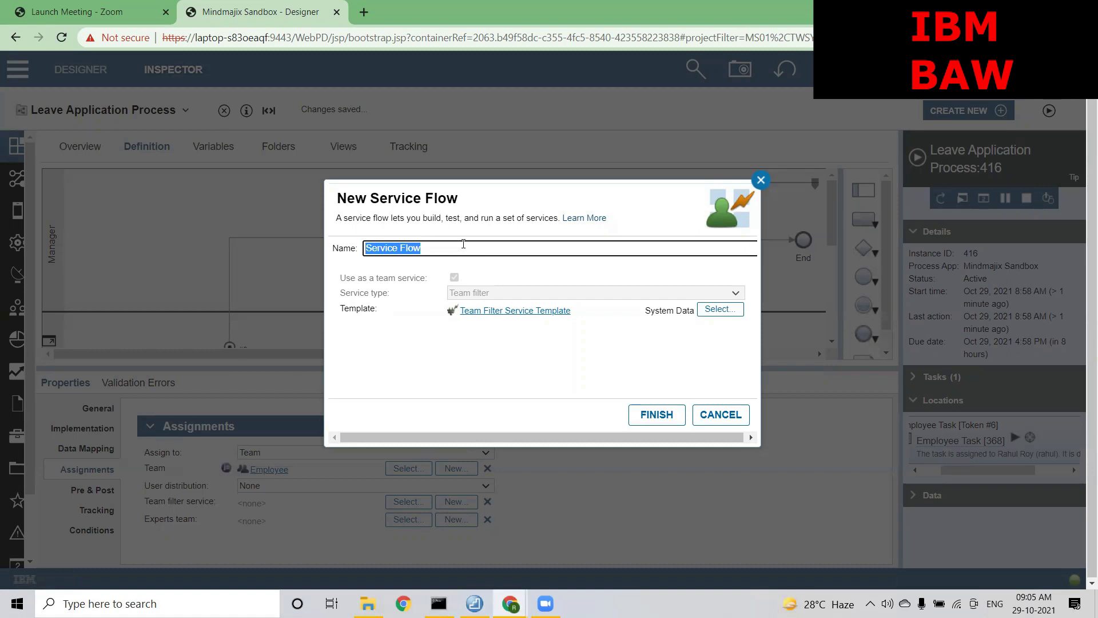
text(Team Filter Service based on Lo)
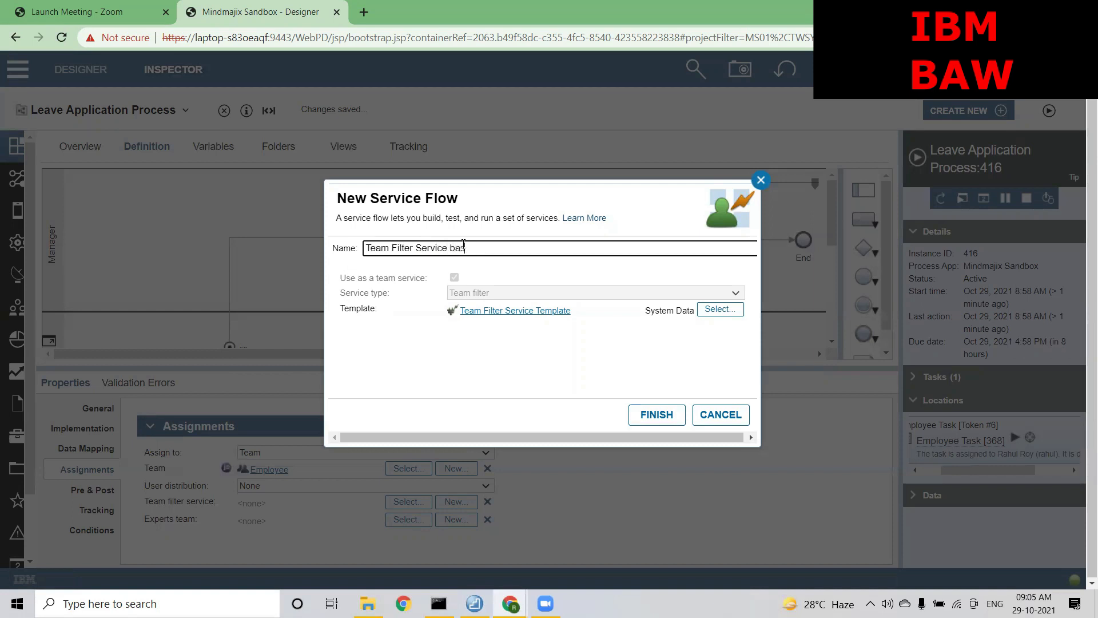
text(cation)
Finish the new service flow and view its originalTeam input and filteredTeam output variables
click(655, 414)
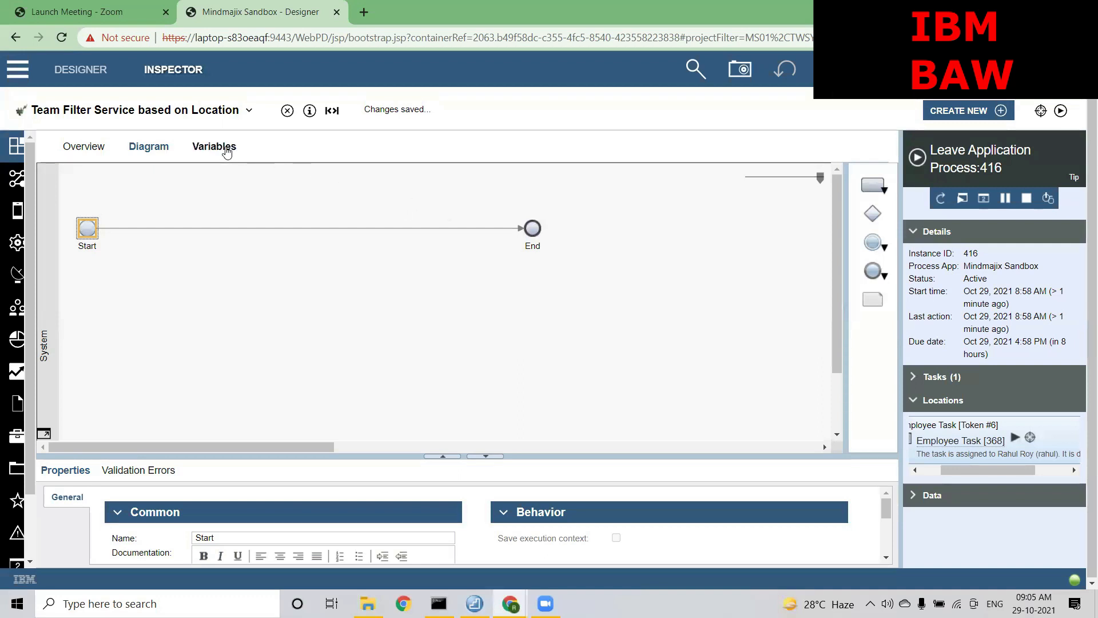
click(228, 150)
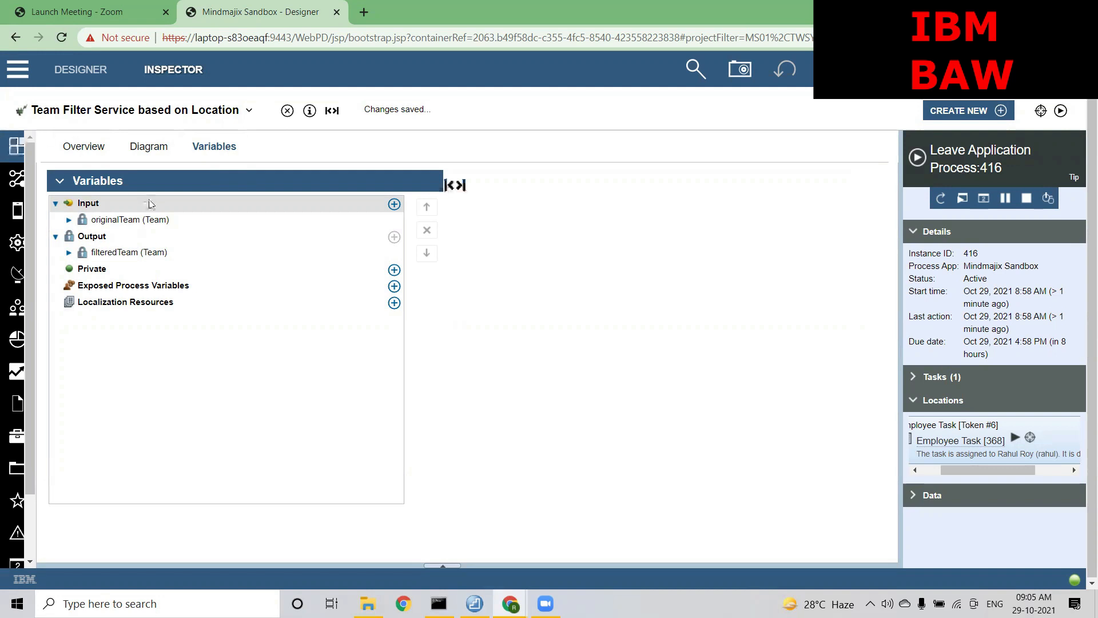
Compare the originalTeam and filteredTeam details, both single Team values, ending on originalTeam
click(141, 219)
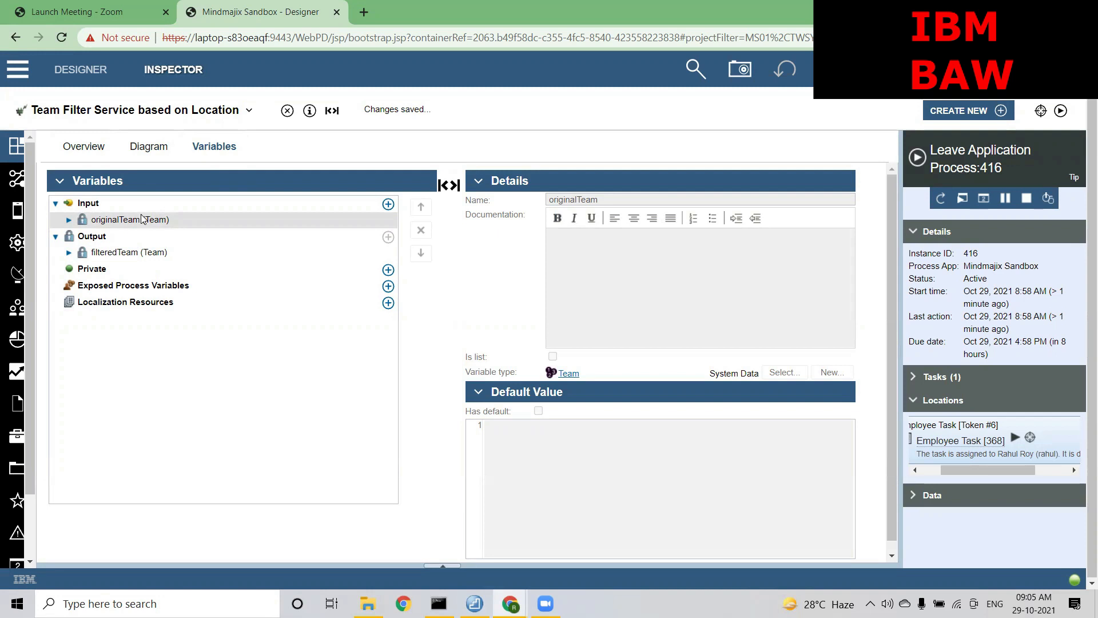
click(118, 252)
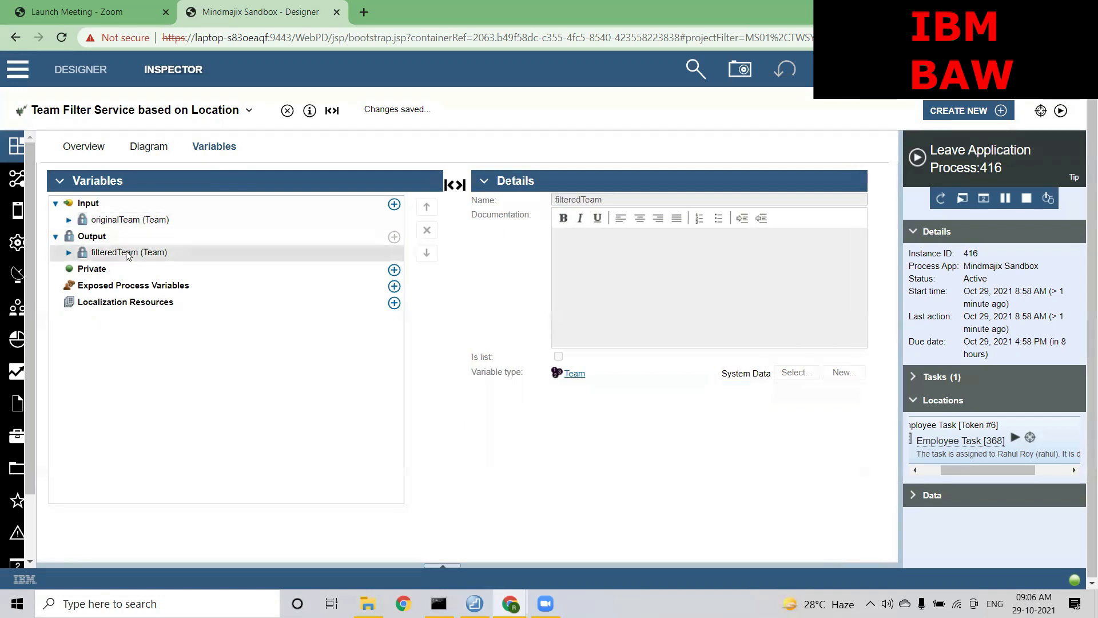
click(120, 223)
click(112, 254)
click(107, 223)
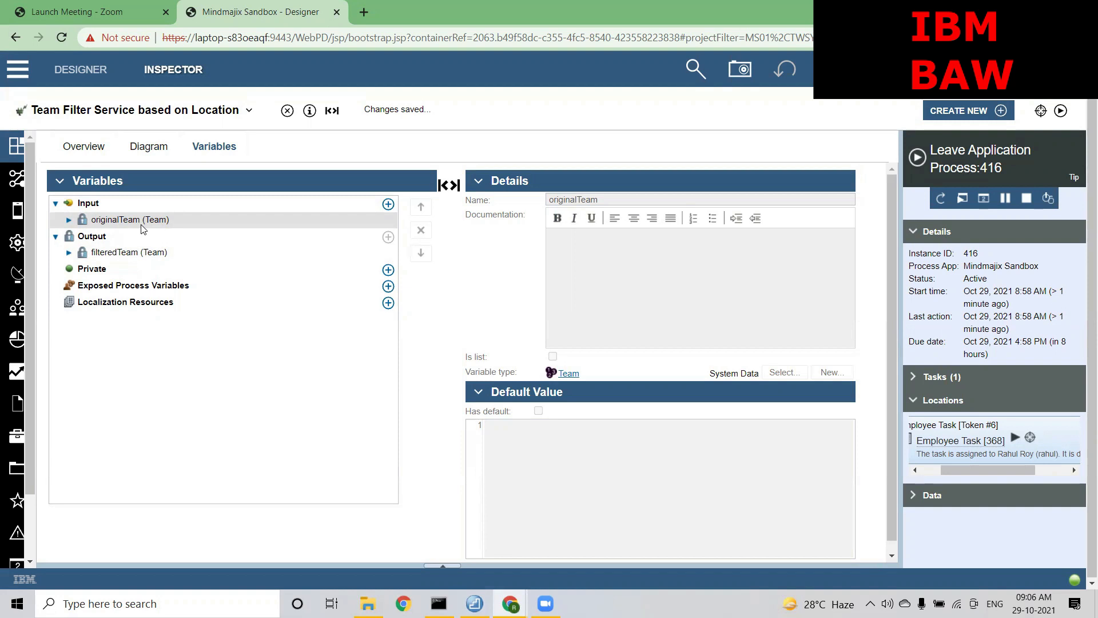
Add a String input variable named 'location' to the filter service
click(388, 204)
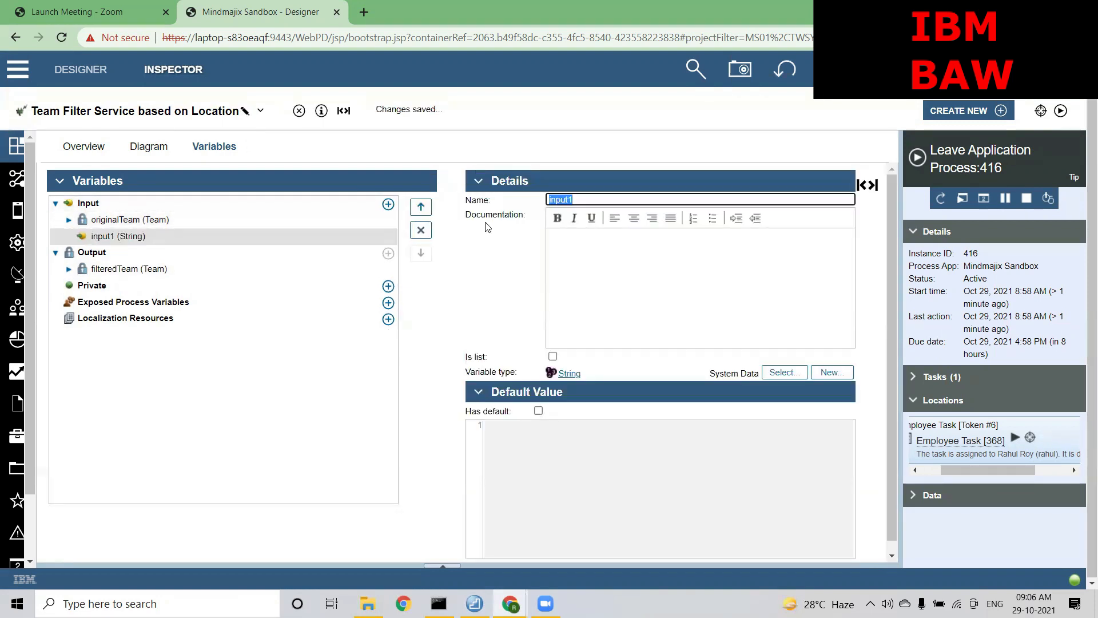
text(location)
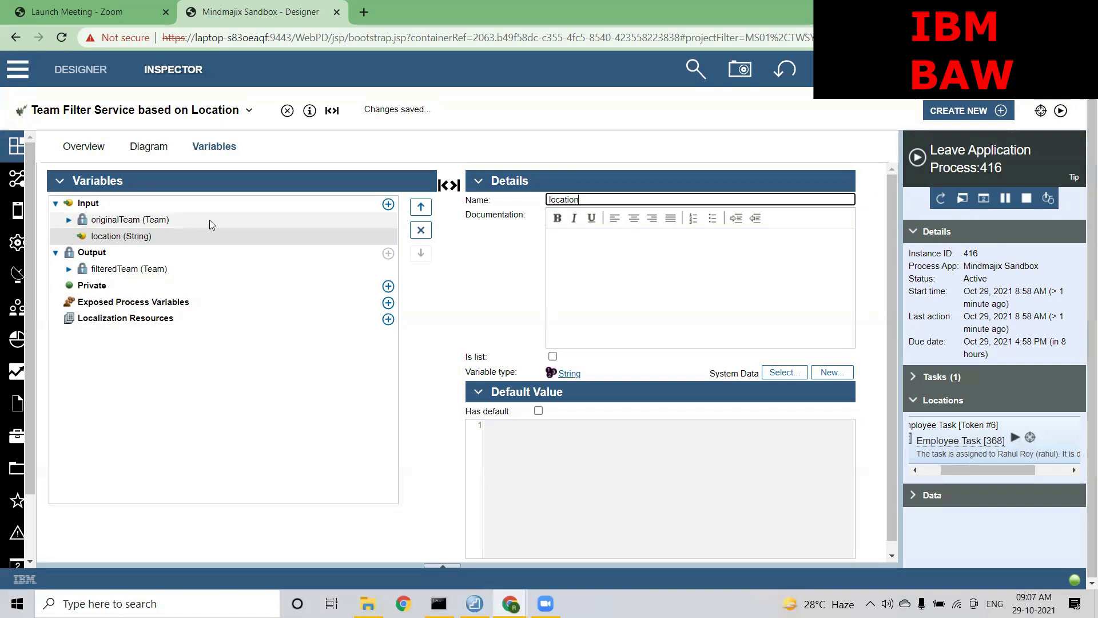
Expand filteredTeam and inspect its name, members (String list) and managerTeam fields
click(78, 269)
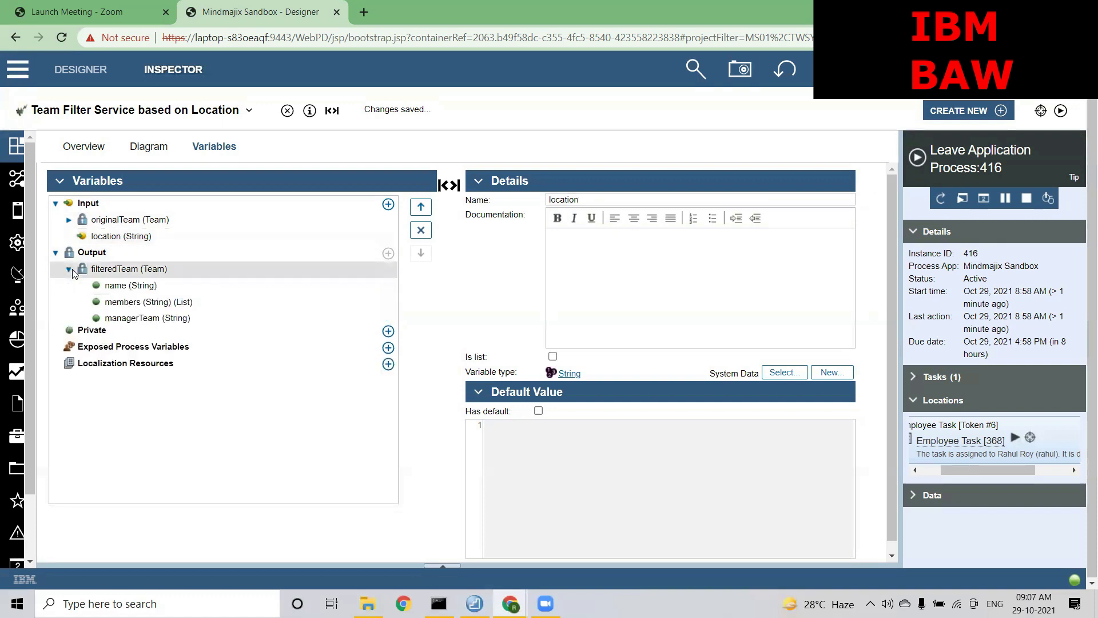
click(161, 272)
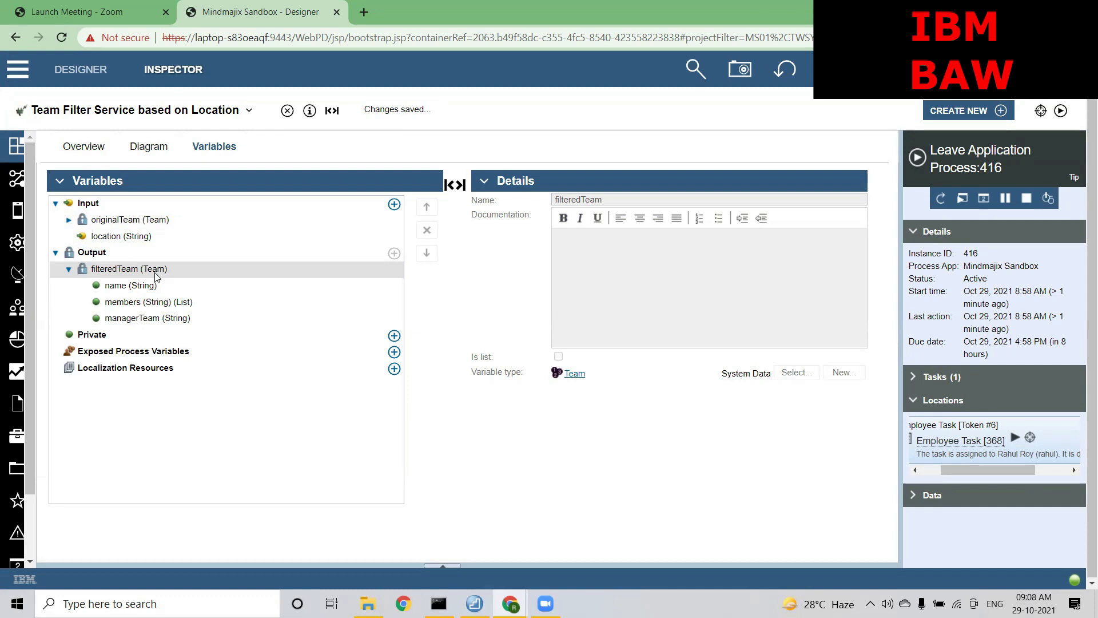
click(142, 286)
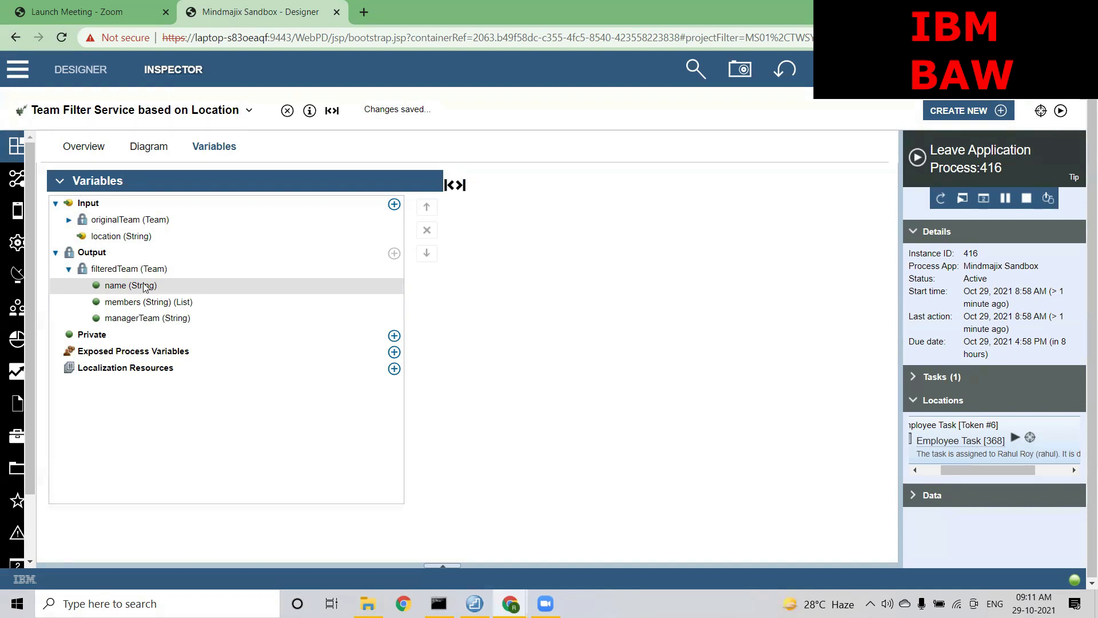
click(141, 305)
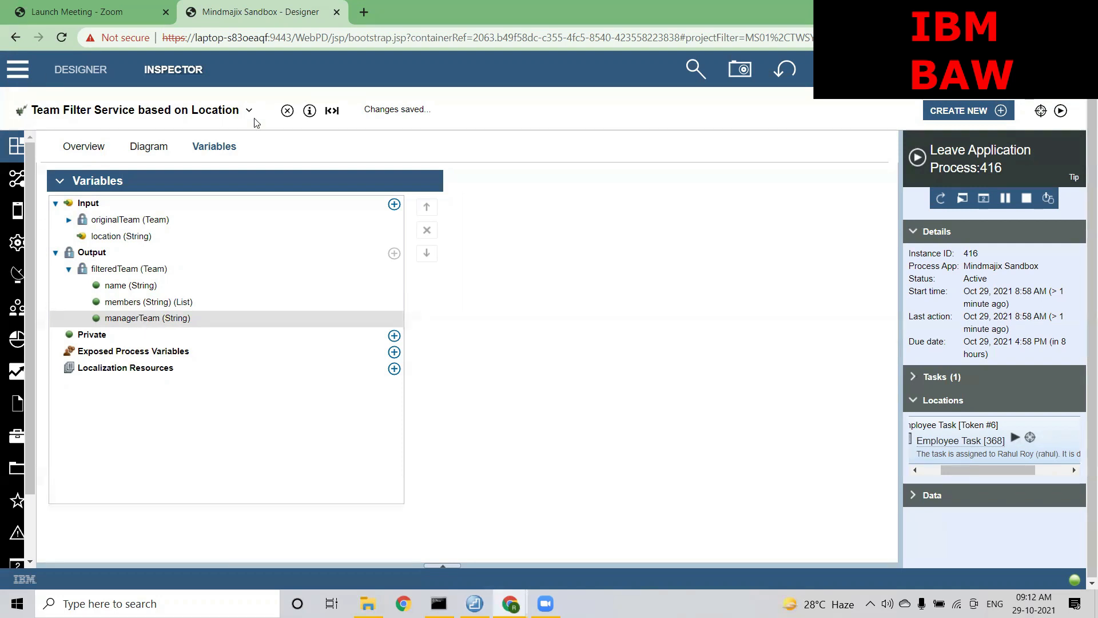
click(213, 117)
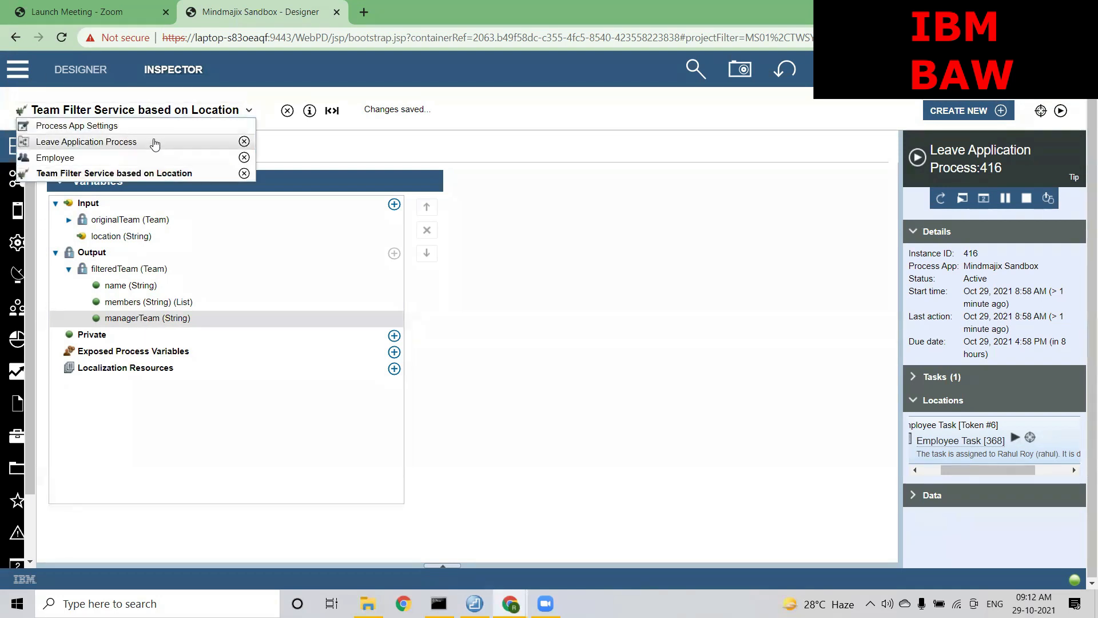
In the Leave Application Process, review the task's Employee team assignment and empty Experts team setting
click(197, 141)
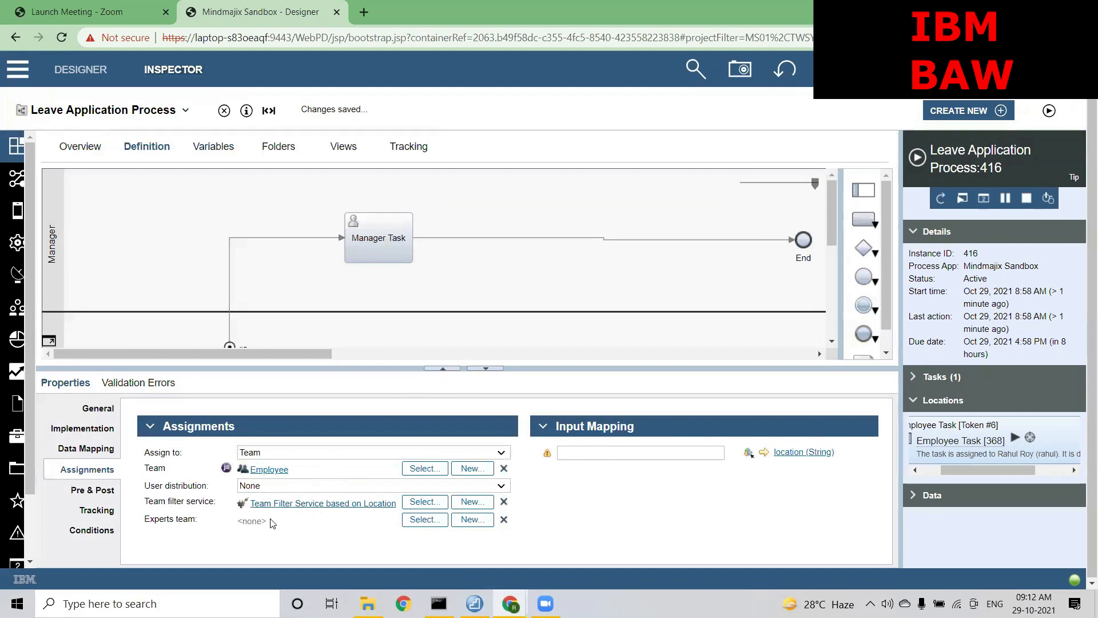
drag(265, 520, 150, 520)
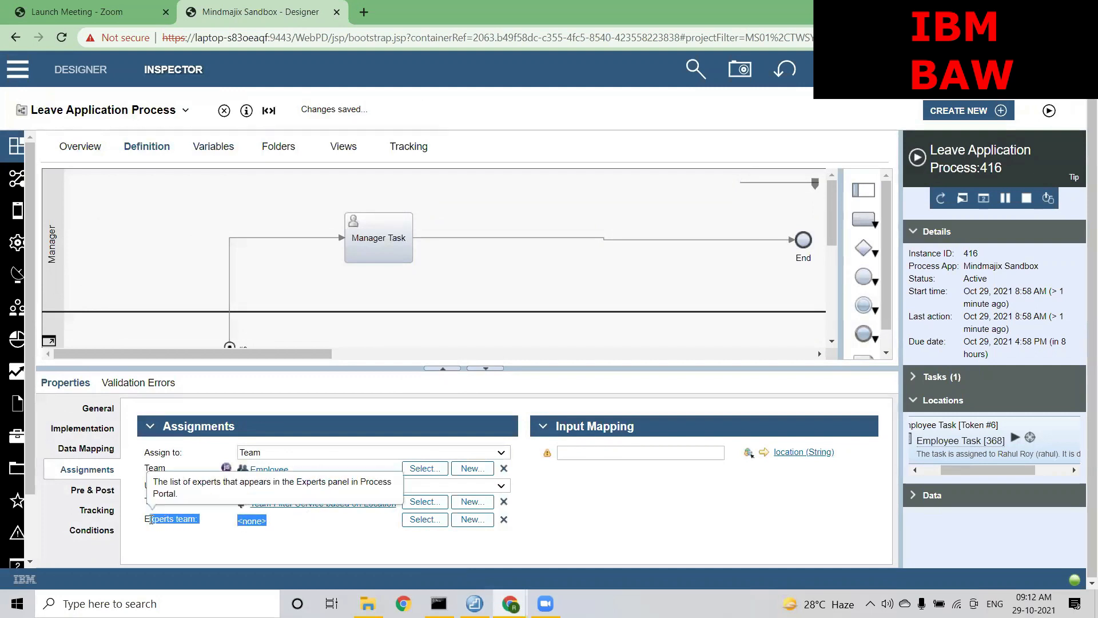
click(250, 536)
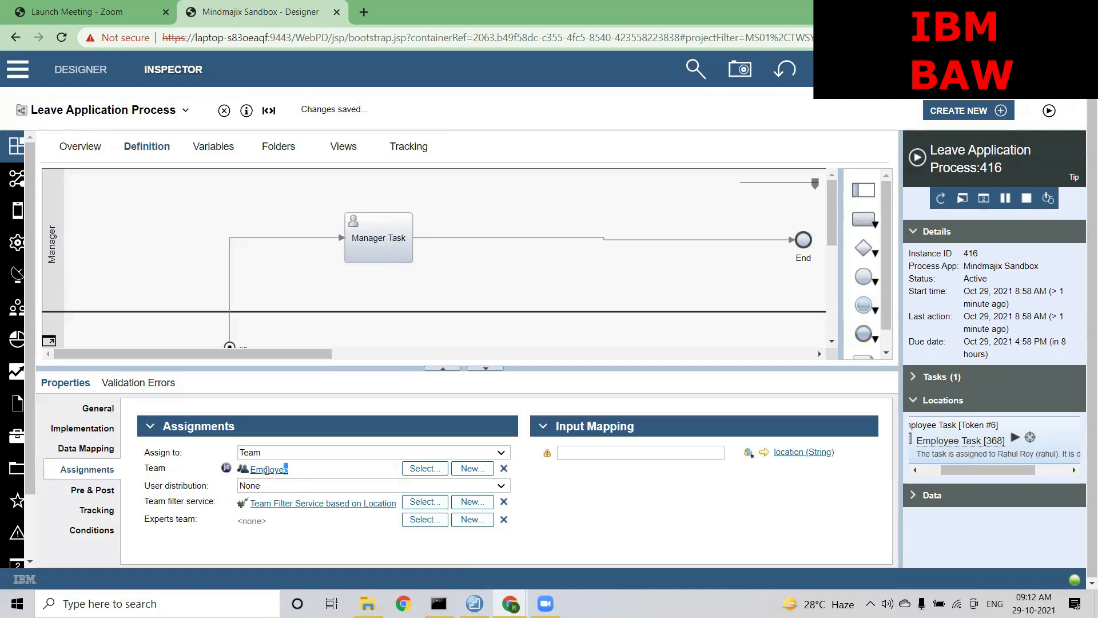
drag(289, 469, 244, 470)
drag(268, 521, 238, 522)
click(140, 109)
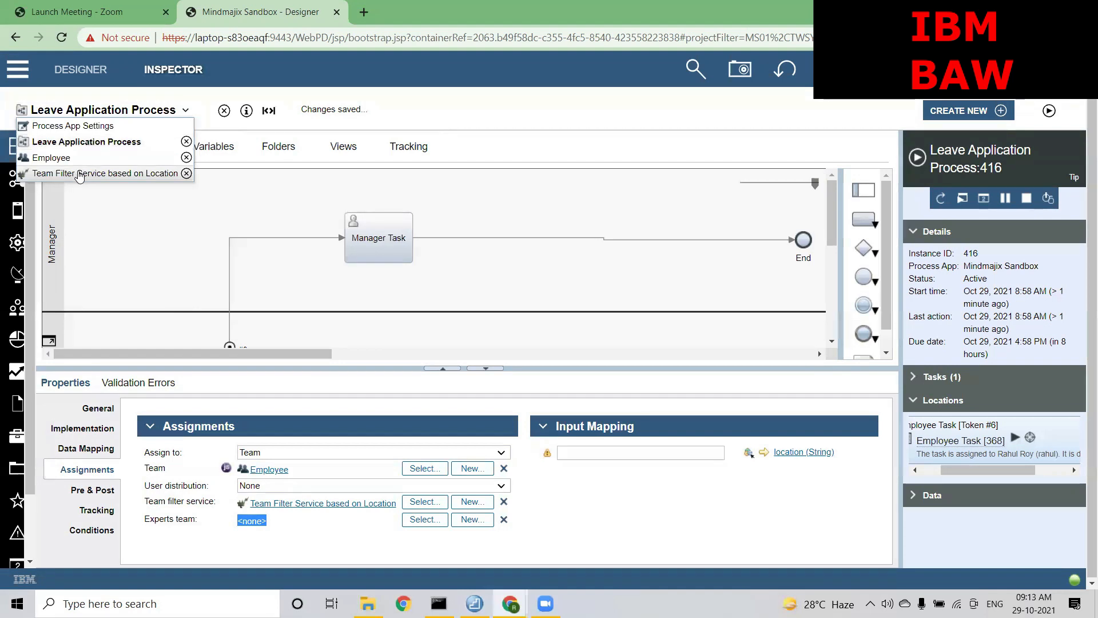
Return to Team Filter Service based on Location and check its location and filteredTeam variables
click(88, 172)
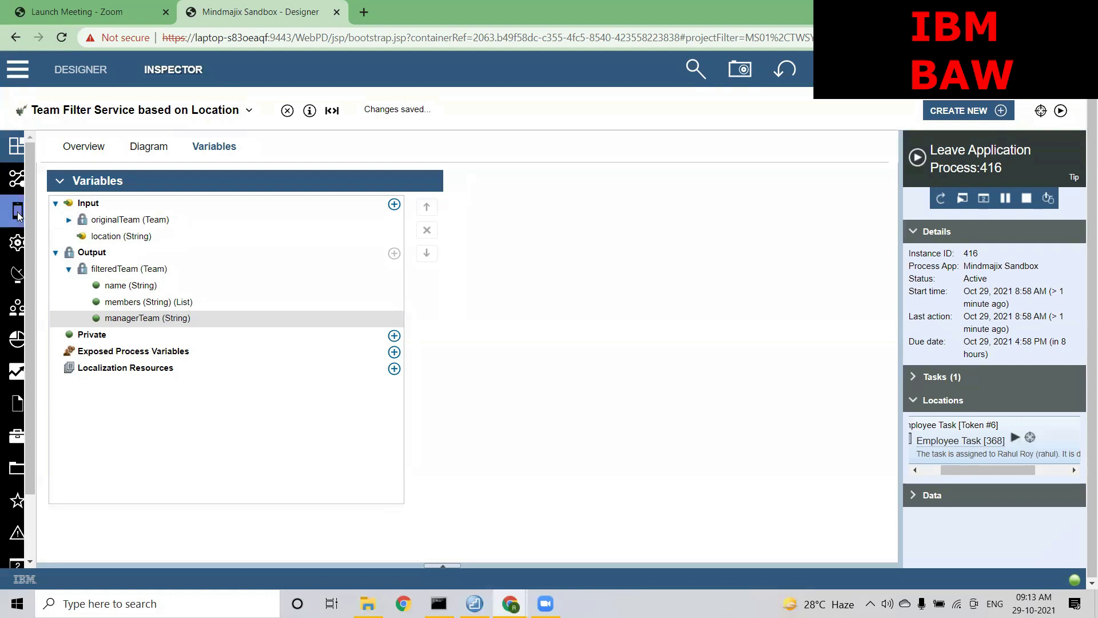
click(99, 112)
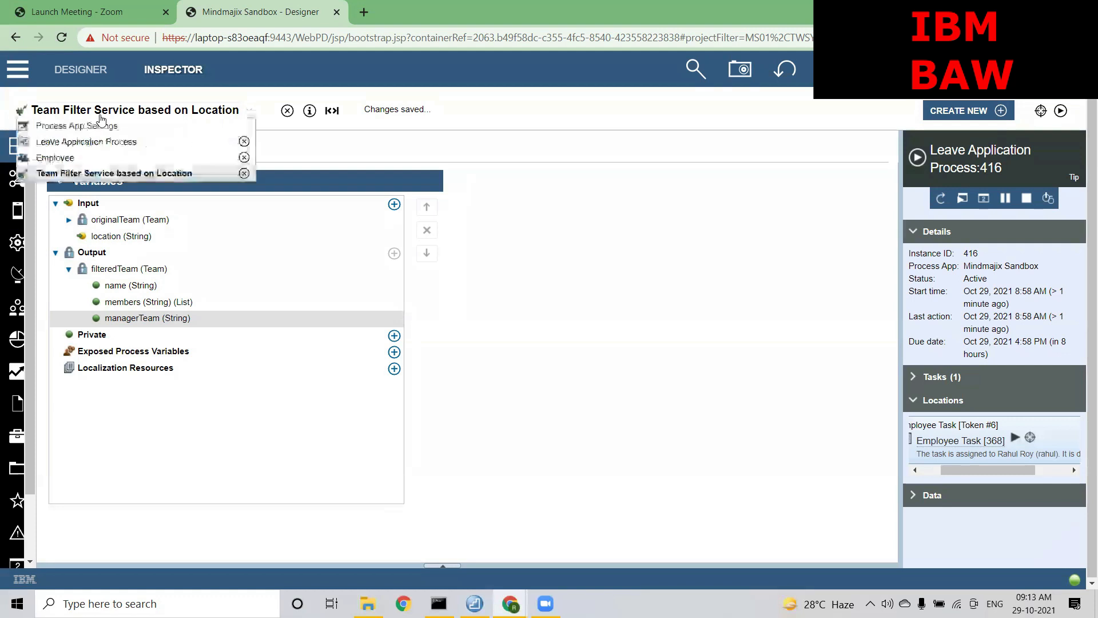
Show the Leave Application Process diagram with the task's team filter and its location input mapping
click(90, 141)
click(85, 147)
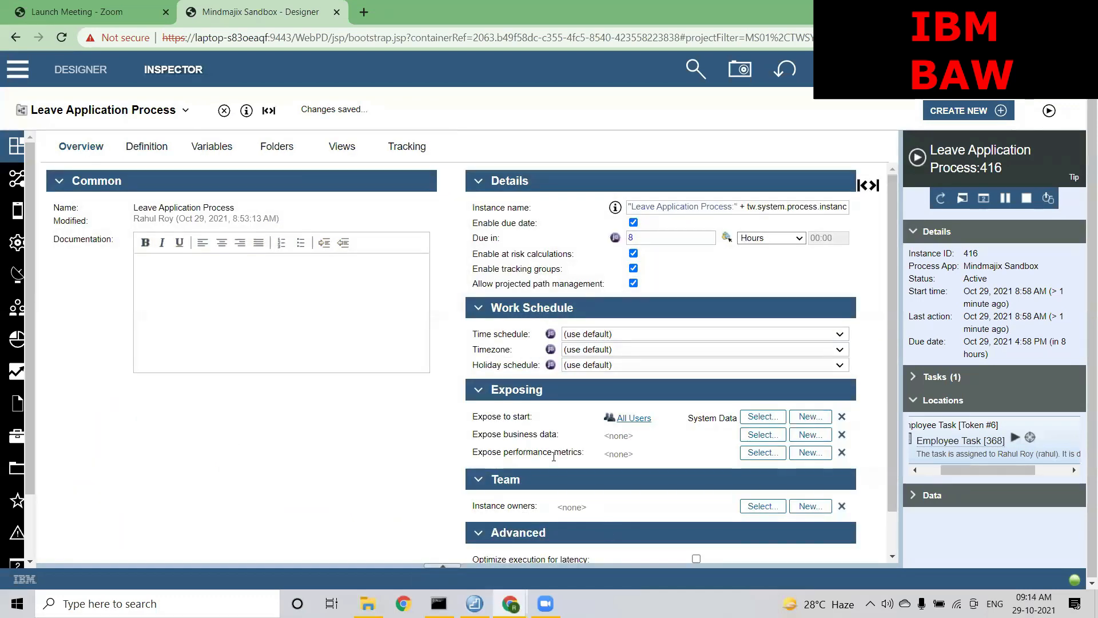
drag(583, 451, 472, 453)
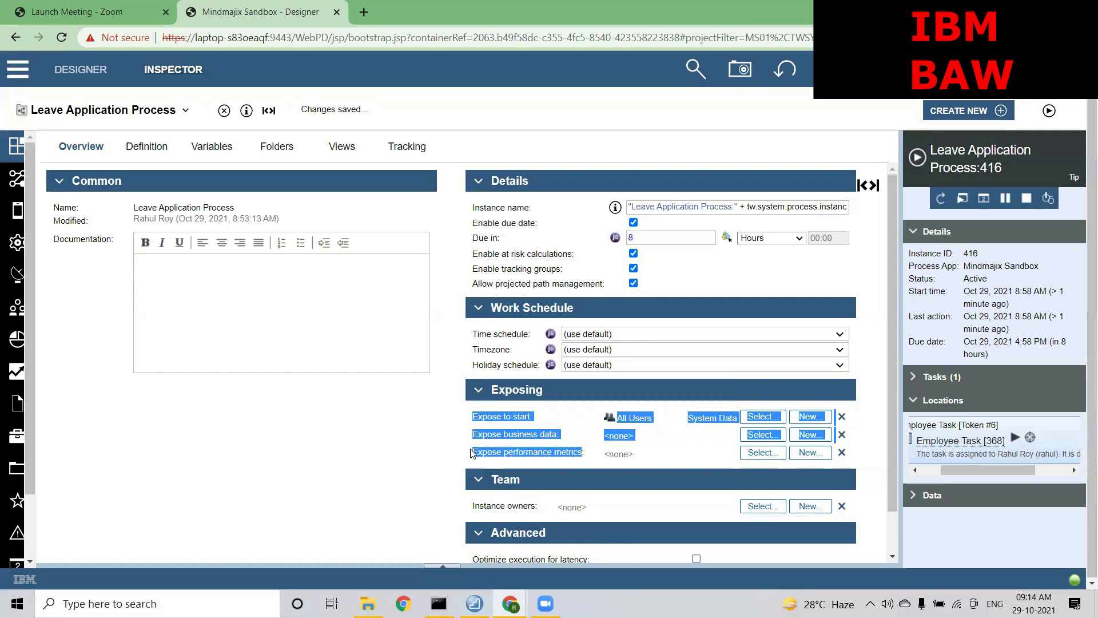
click(598, 461)
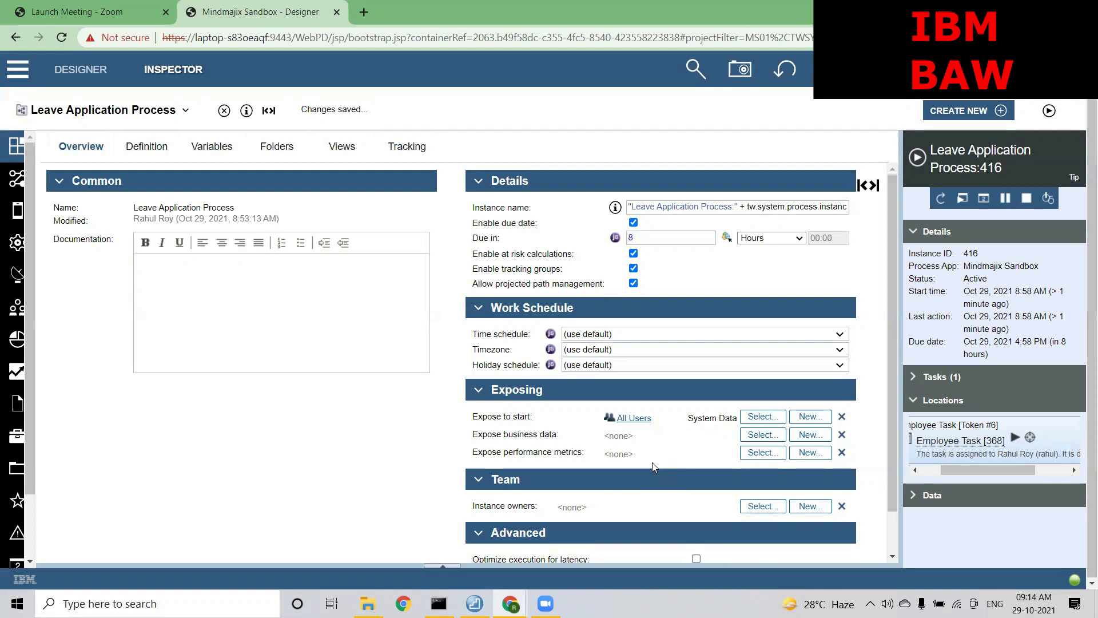
drag(636, 455, 609, 453)
click(610, 456)
click(164, 150)
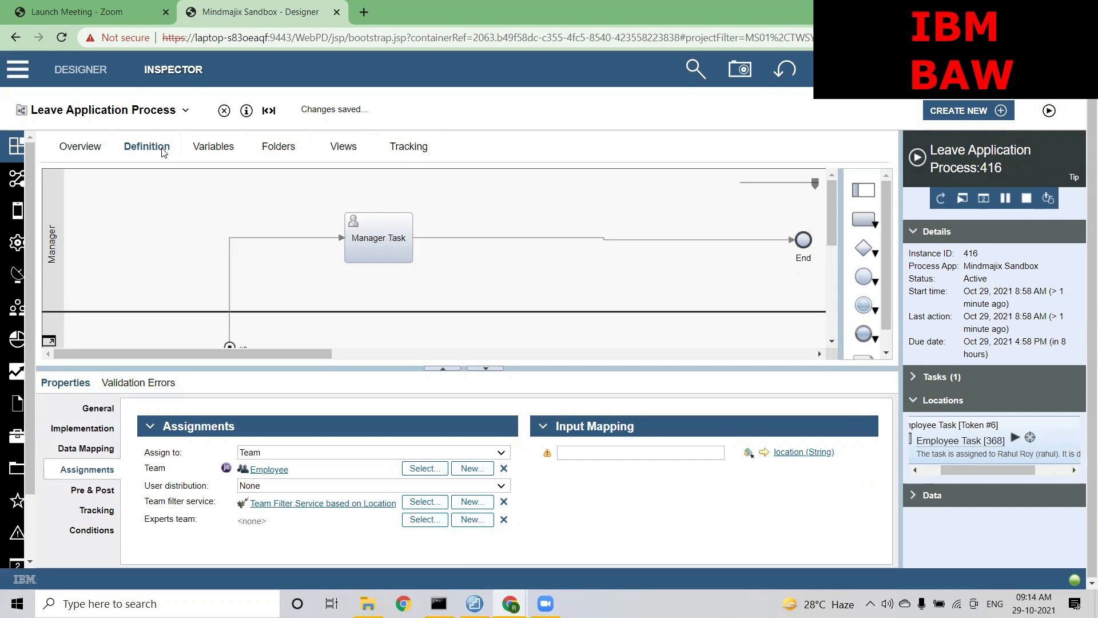
click(131, 112)
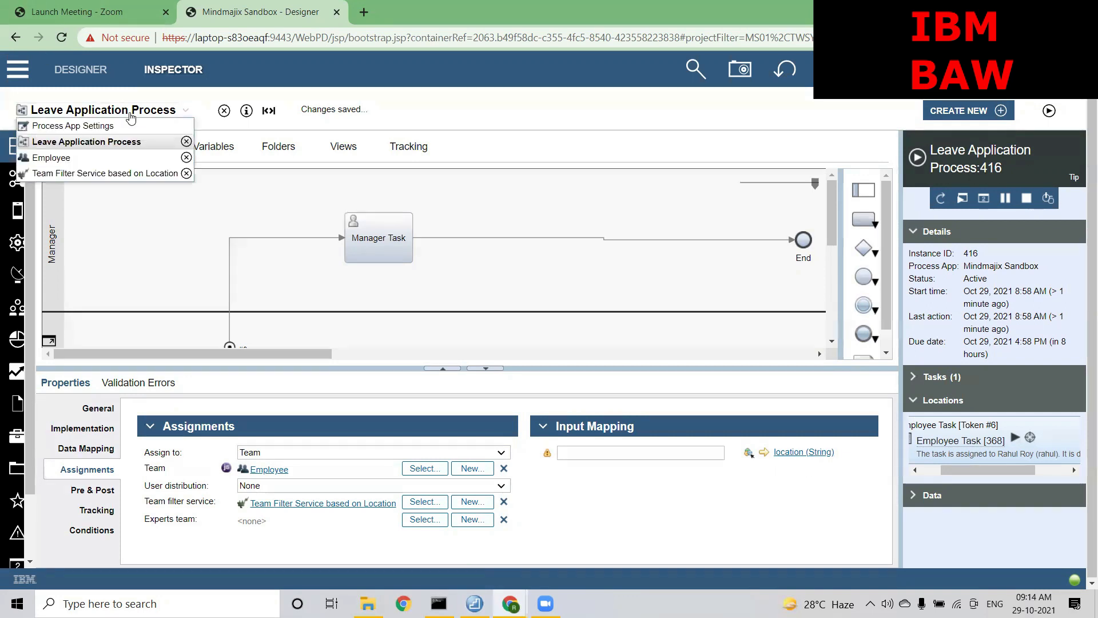
click(77, 173)
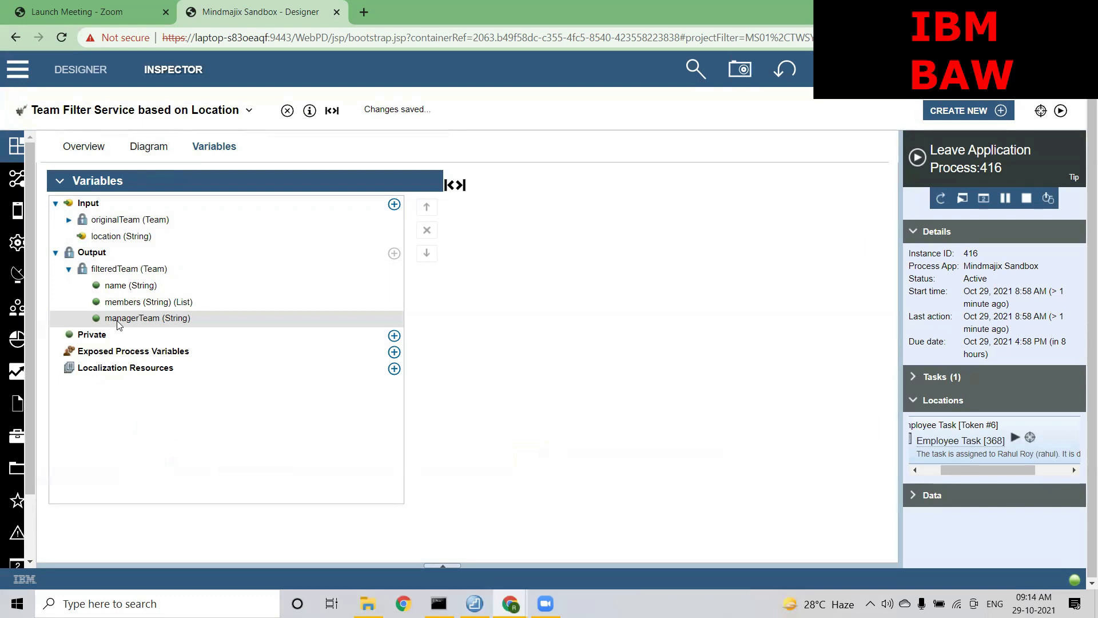
click(98, 110)
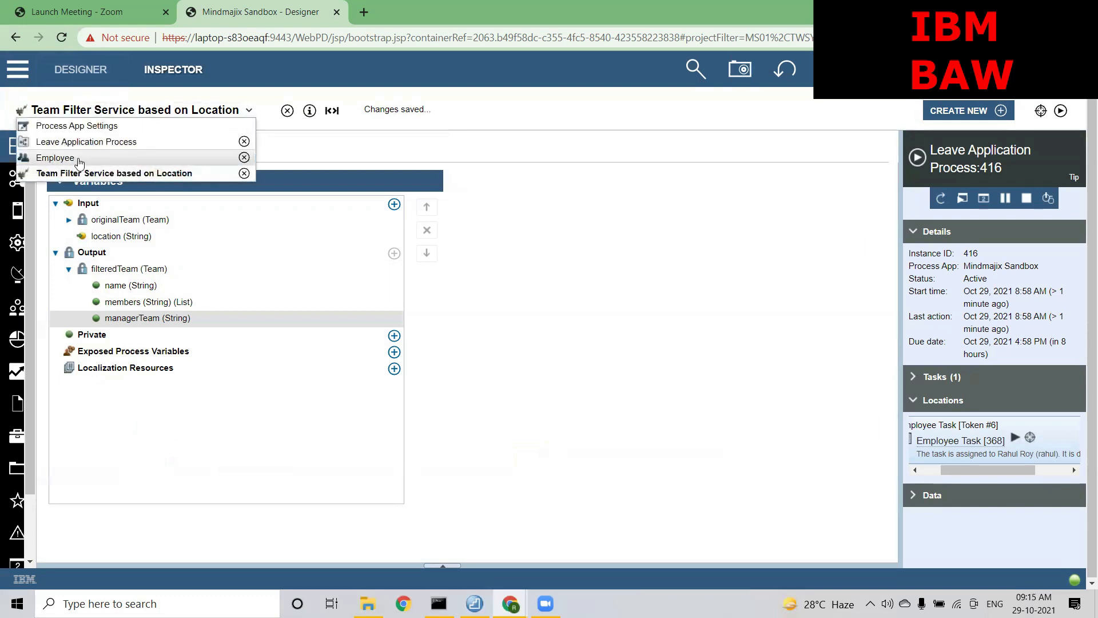
click(75, 142)
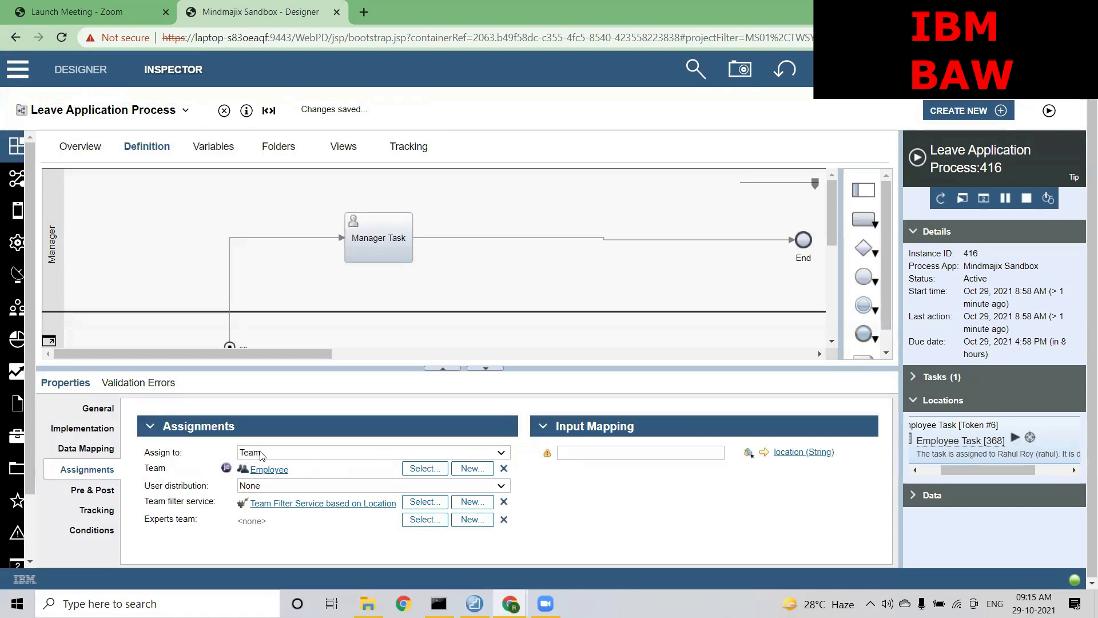
drag(271, 526, 239, 523)
drag(299, 470, 252, 470)
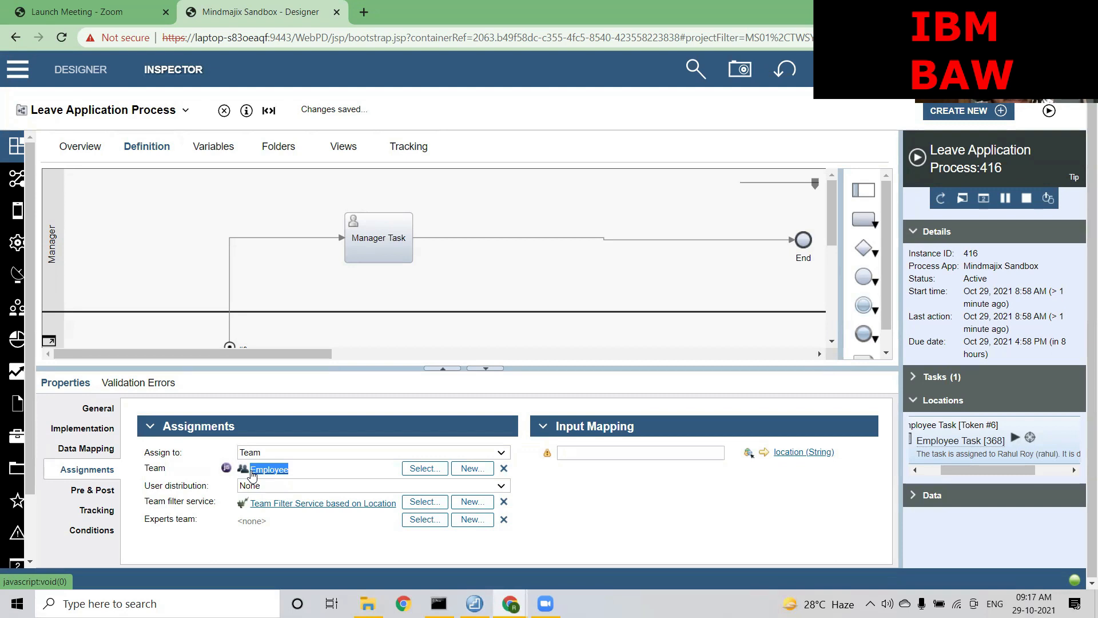
Browse the Experts team list without choosing one, then open Team Filter Service based on Location
click(433, 520)
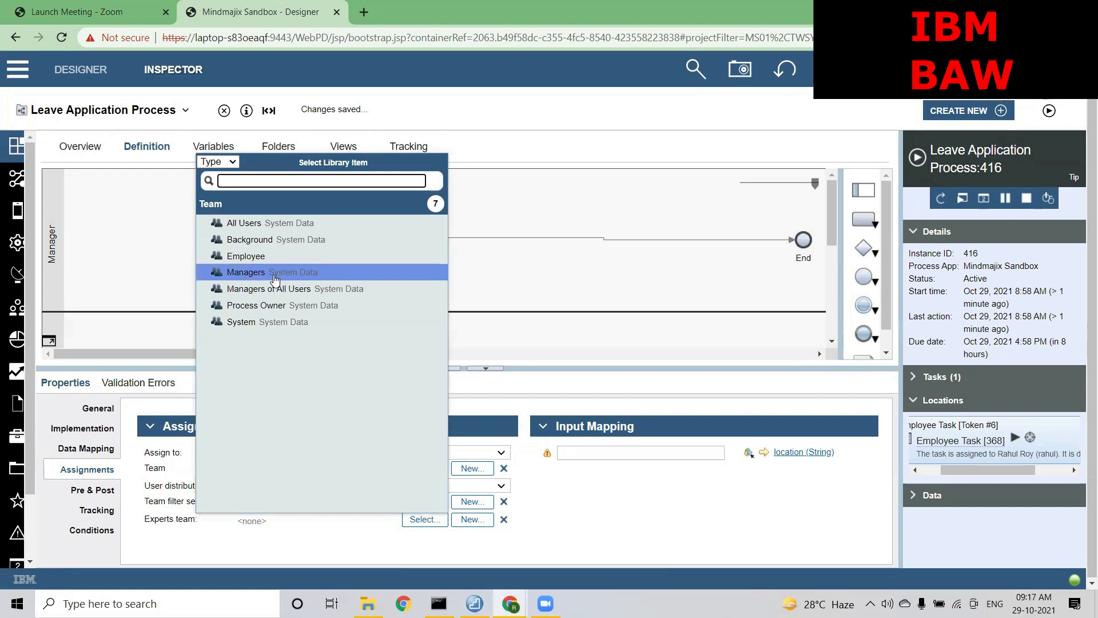
click(597, 525)
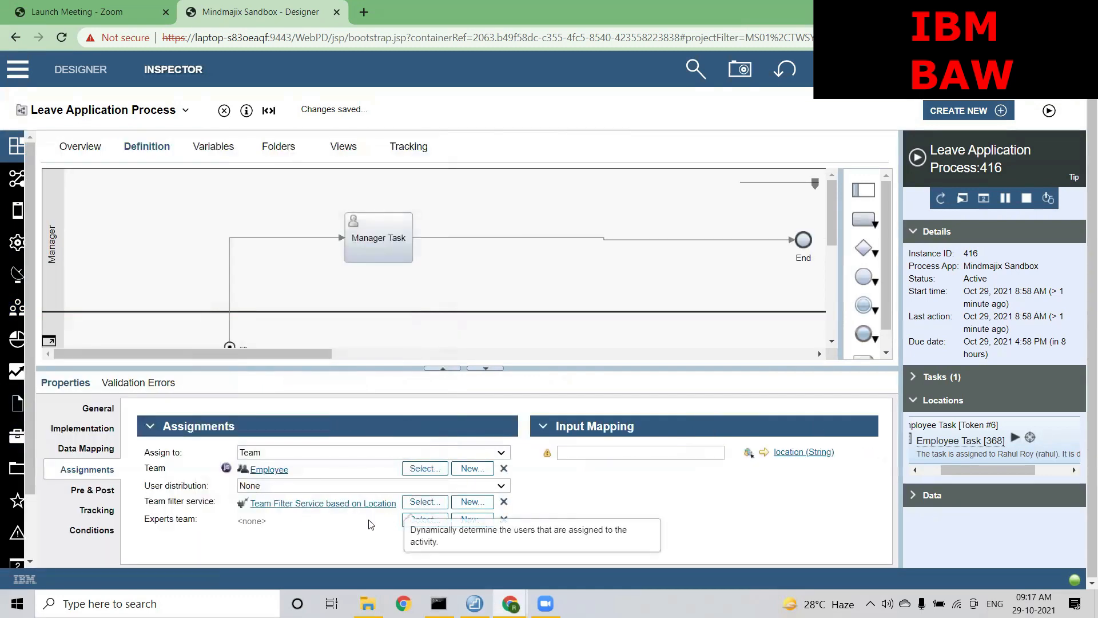
click(343, 504)
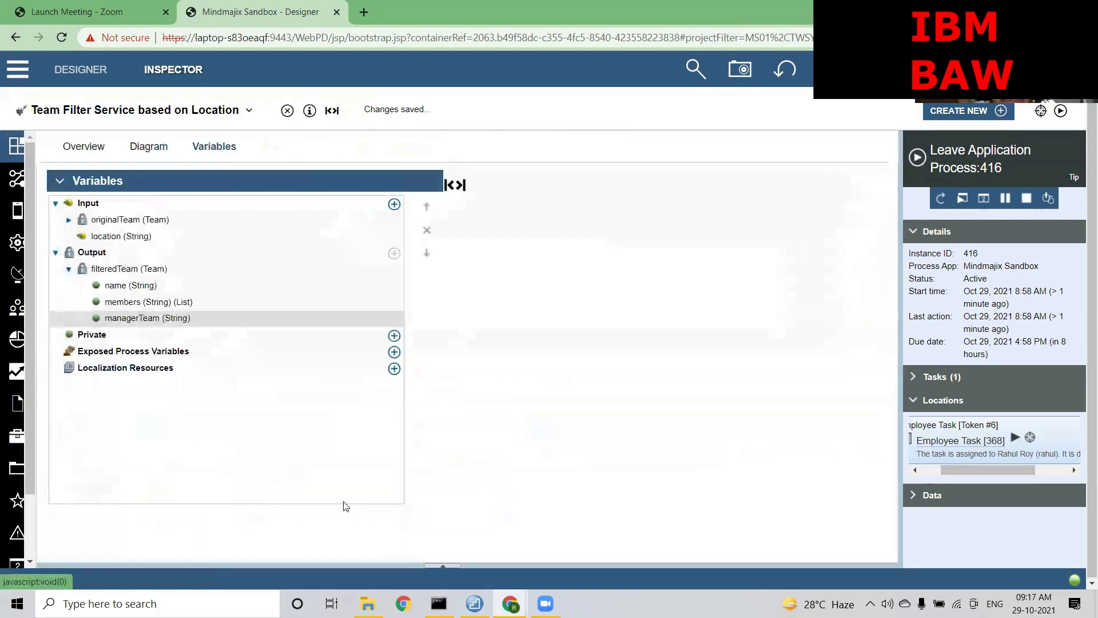
Check the location and filteredTeam variables, then view the plain Start-to-End flow diagram
click(149, 147)
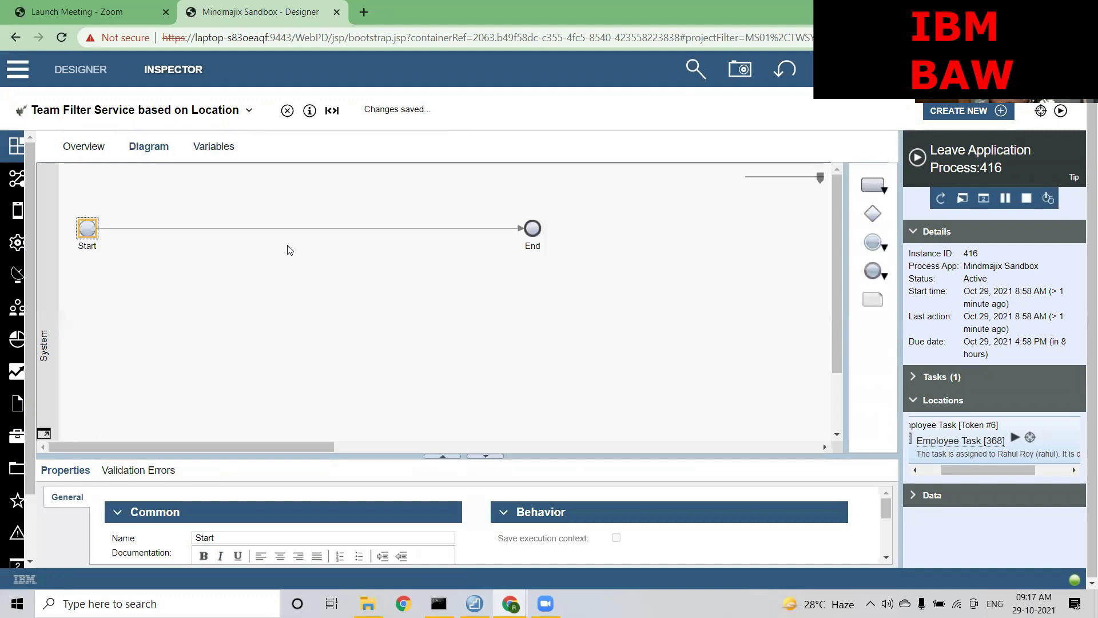
click(228, 149)
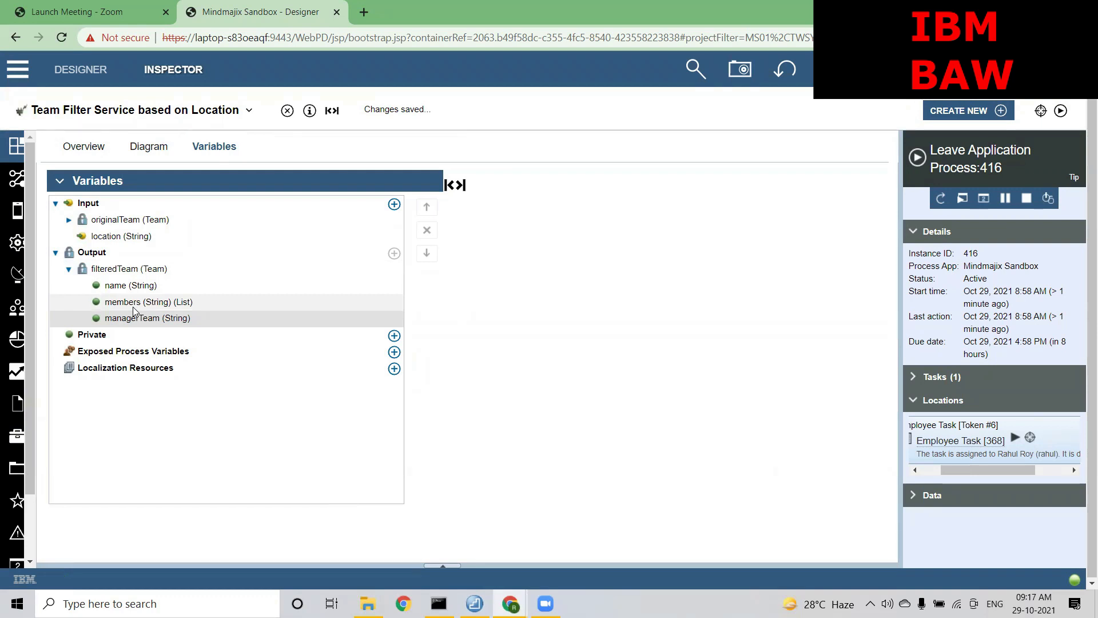
click(117, 241)
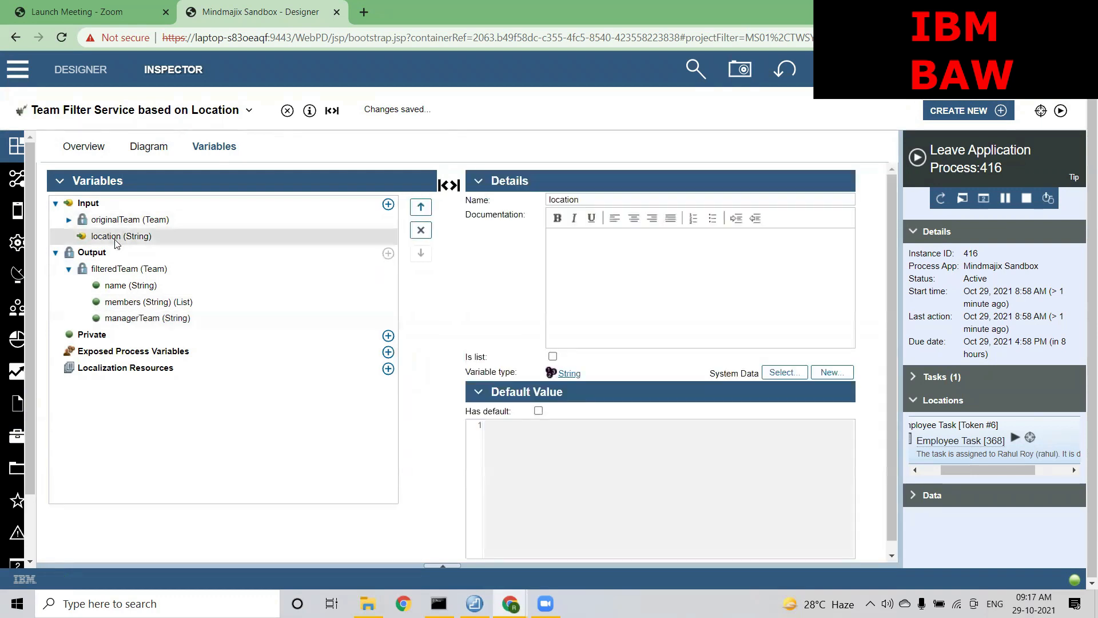
click(147, 273)
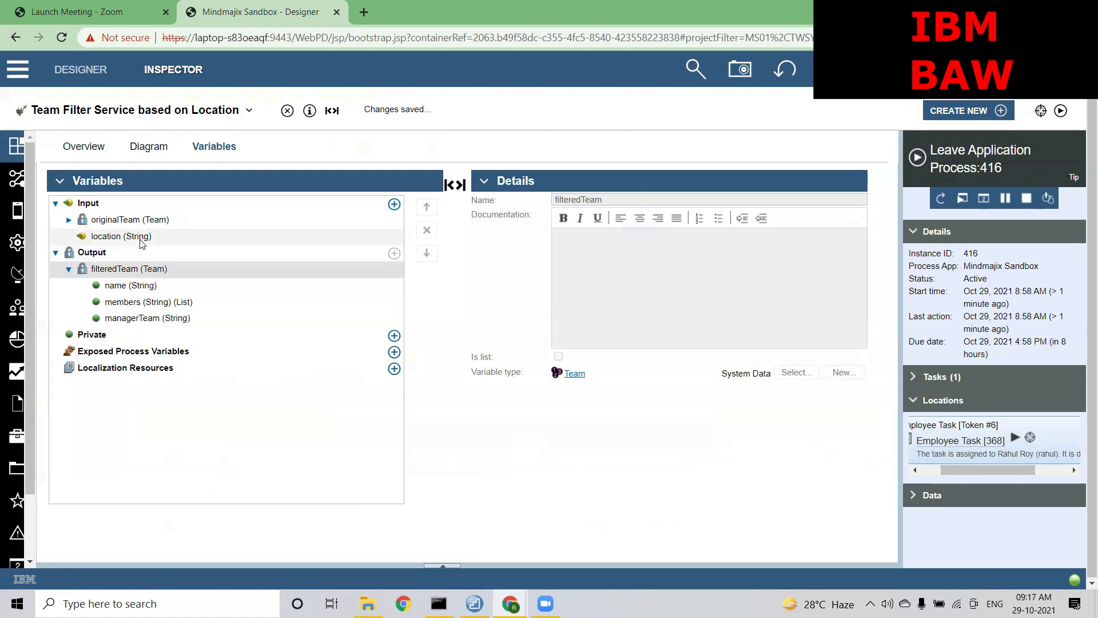
click(147, 147)
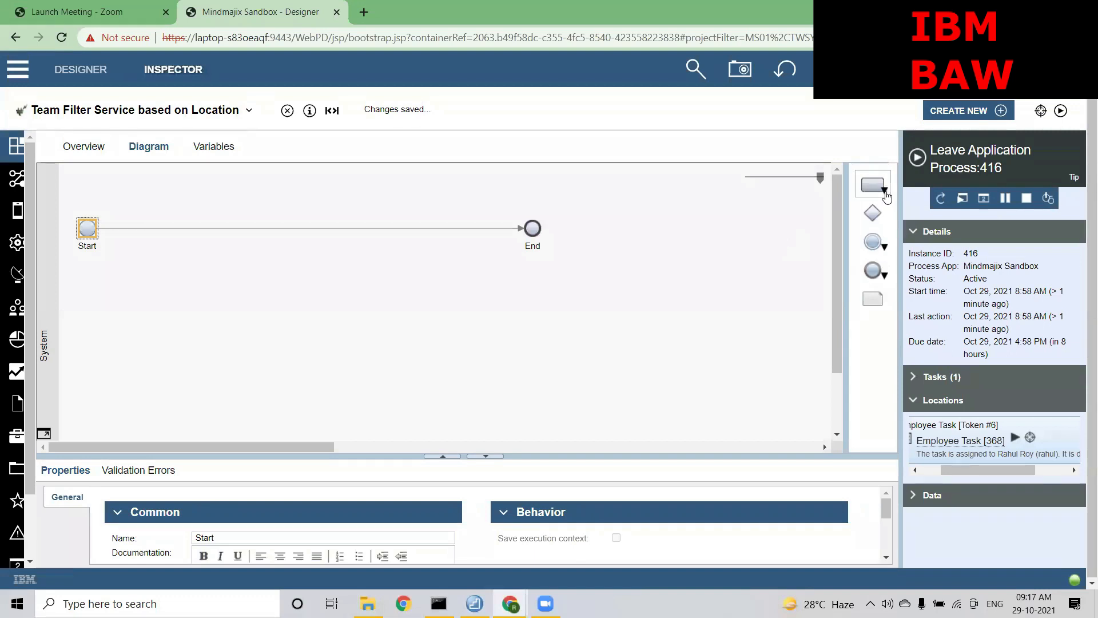
Drop a Server Script task onto the flow and wire Start to it and it to End
click(884, 191)
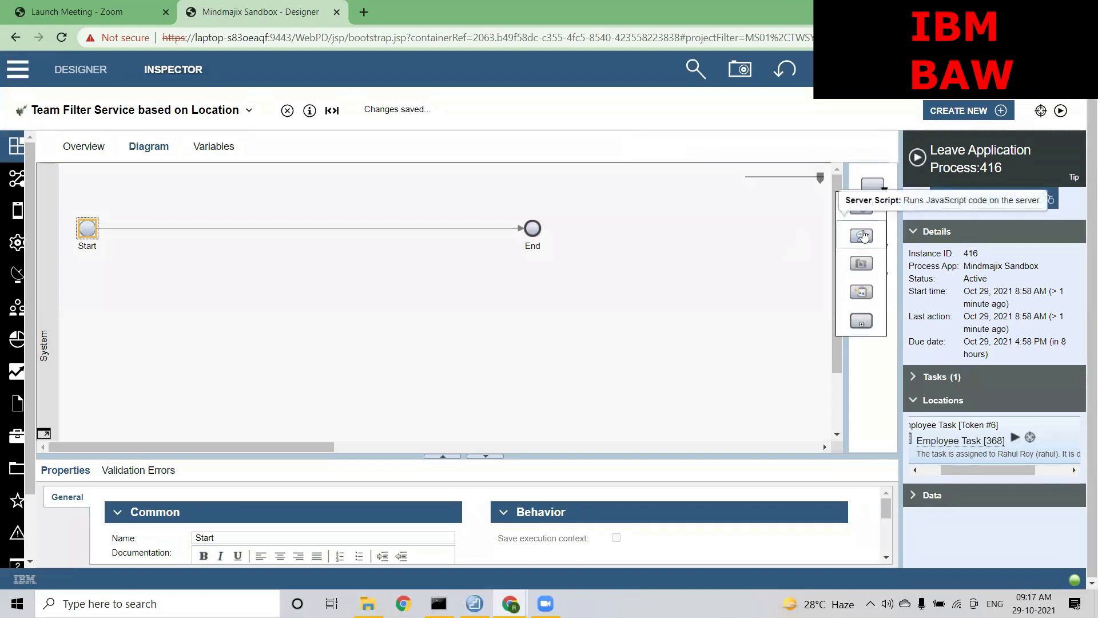
drag(863, 236, 251, 204)
click(372, 229)
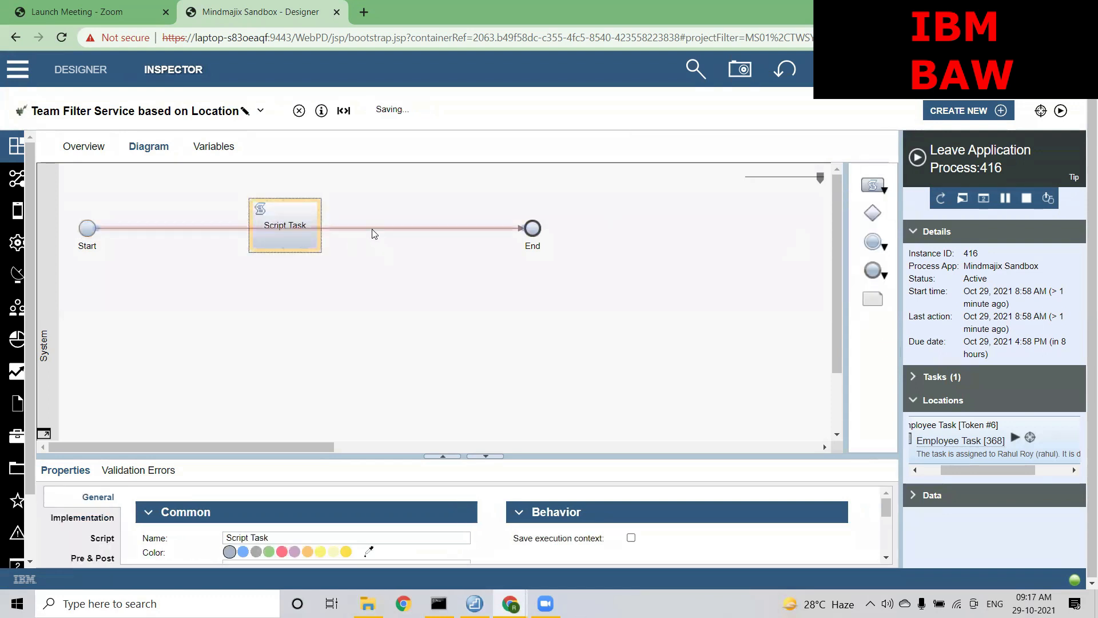
click(278, 211)
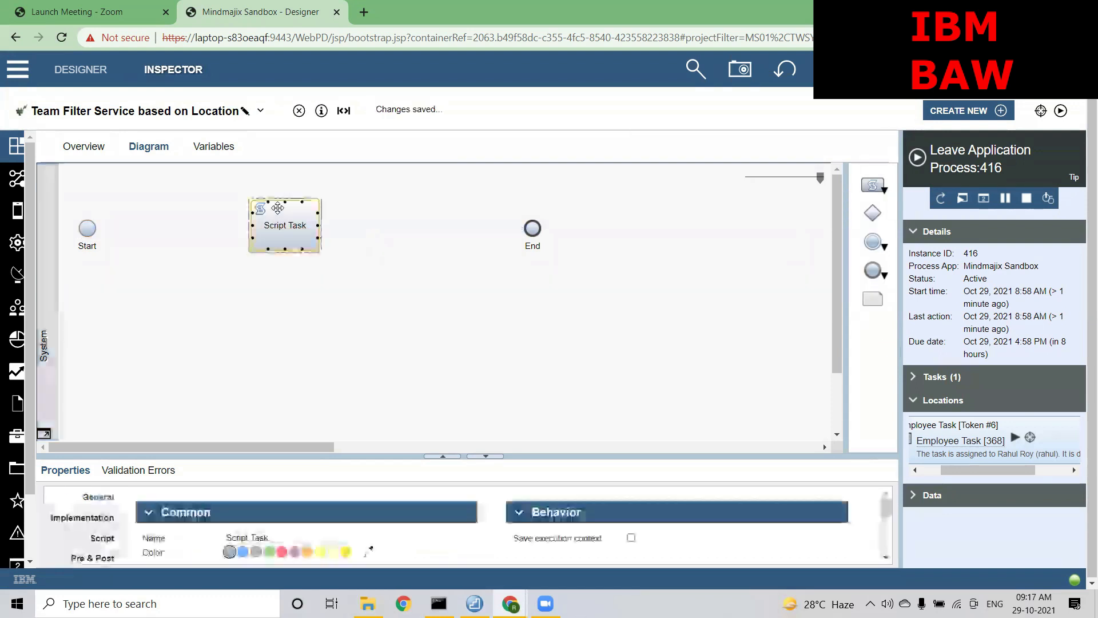
drag(104, 228, 257, 232)
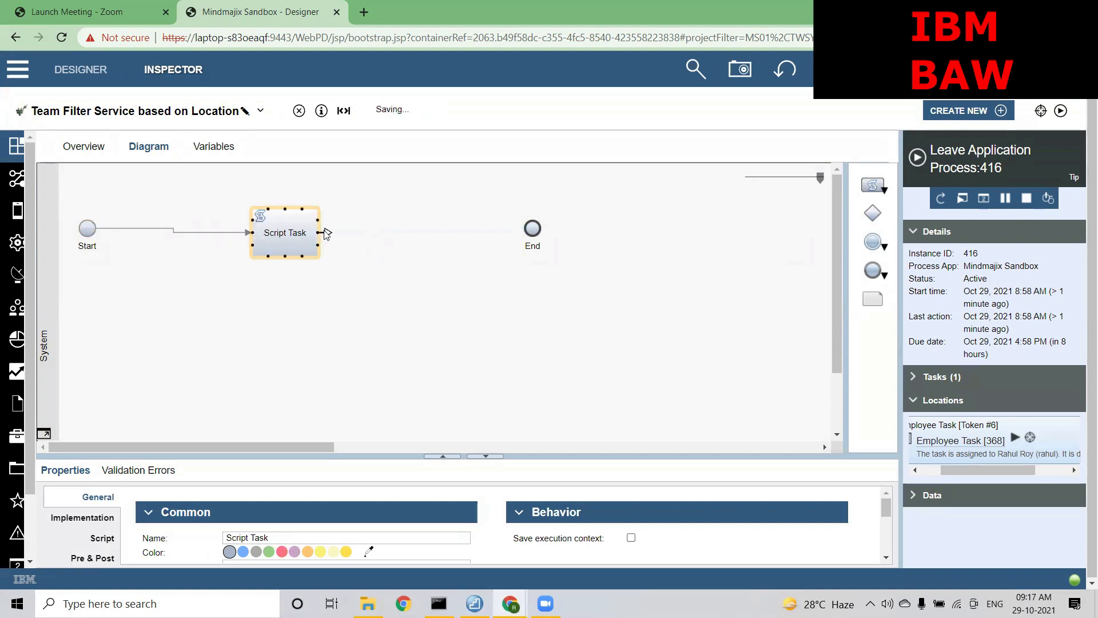
drag(327, 233, 532, 227)
Rename the script task to 'Filter Team'
double_click(286, 233)
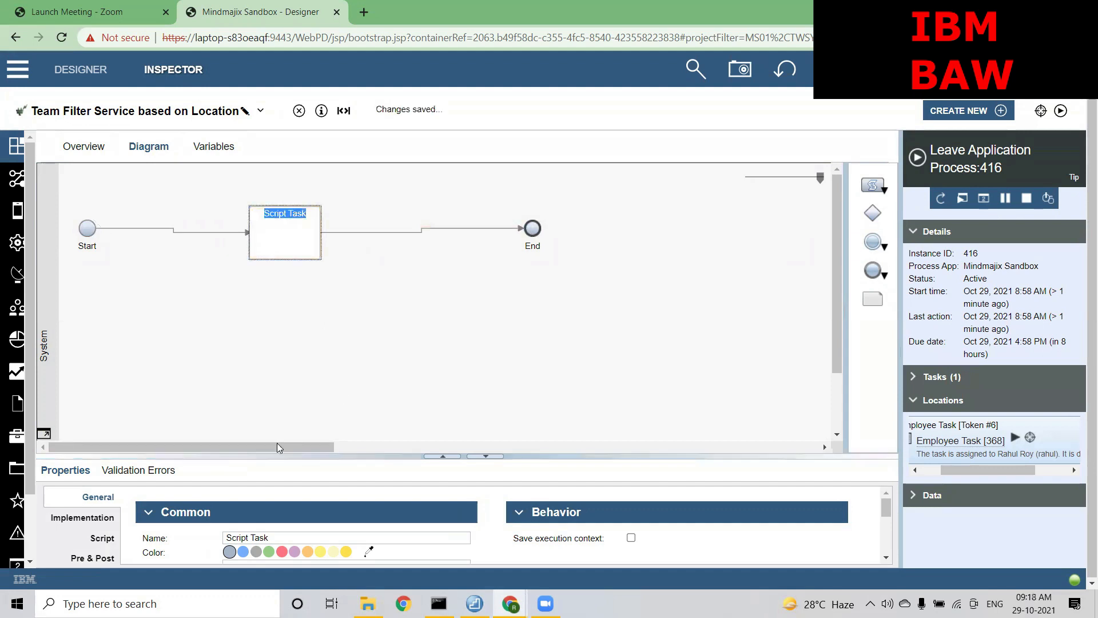
click(343, 396)
click(285, 229)
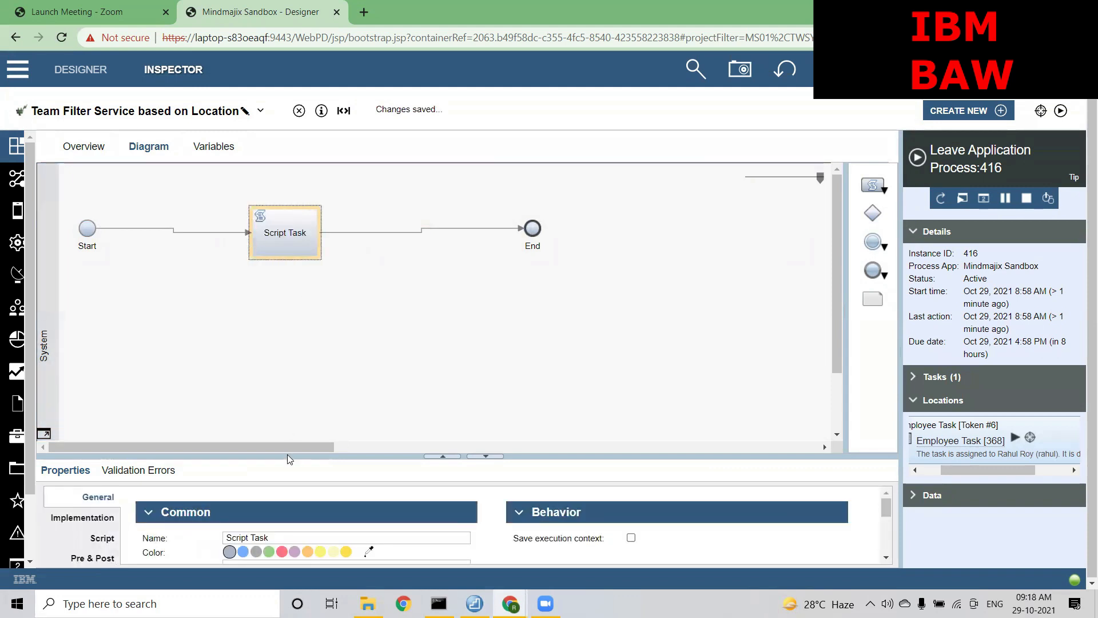
triple_click(277, 533)
text(F)
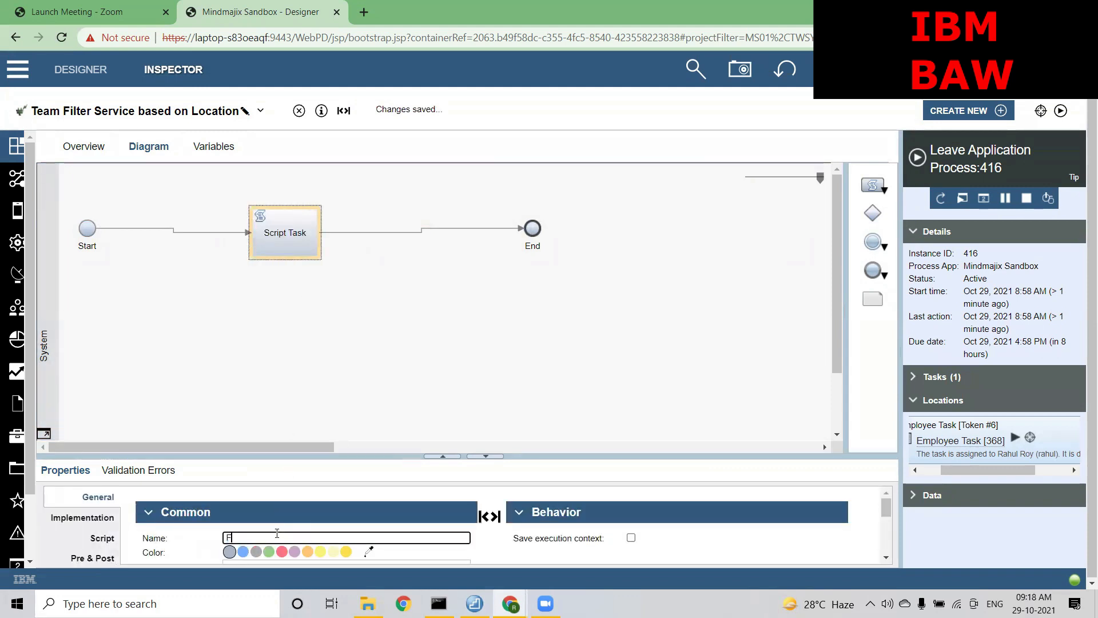
text(ilter Team)
click(376, 296)
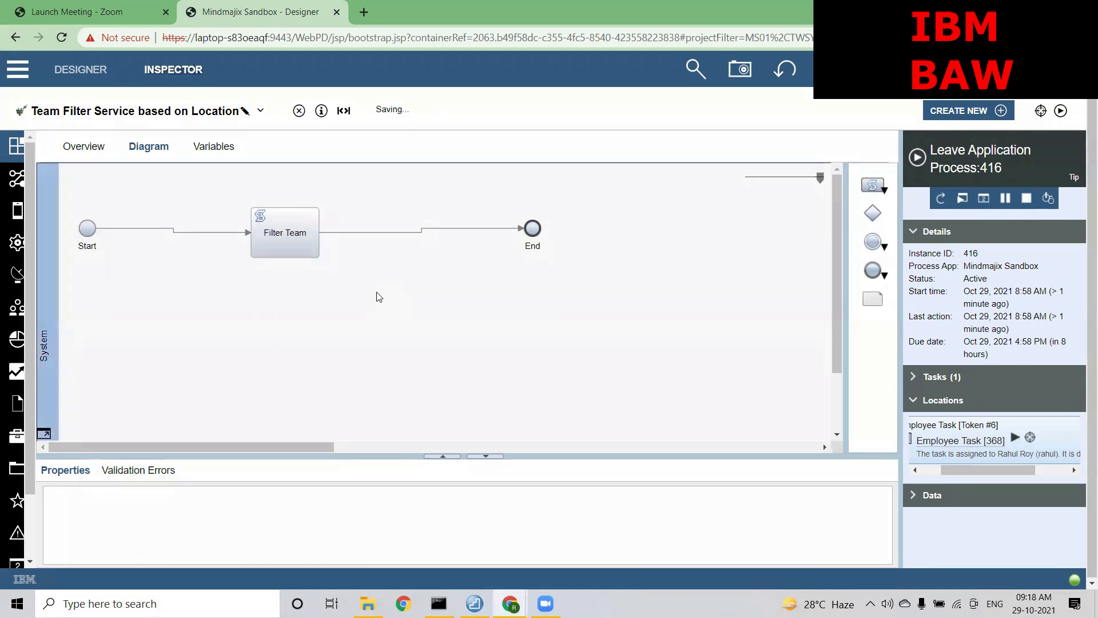
Open Filter Team's script settings and enlarge the script editing area
click(297, 254)
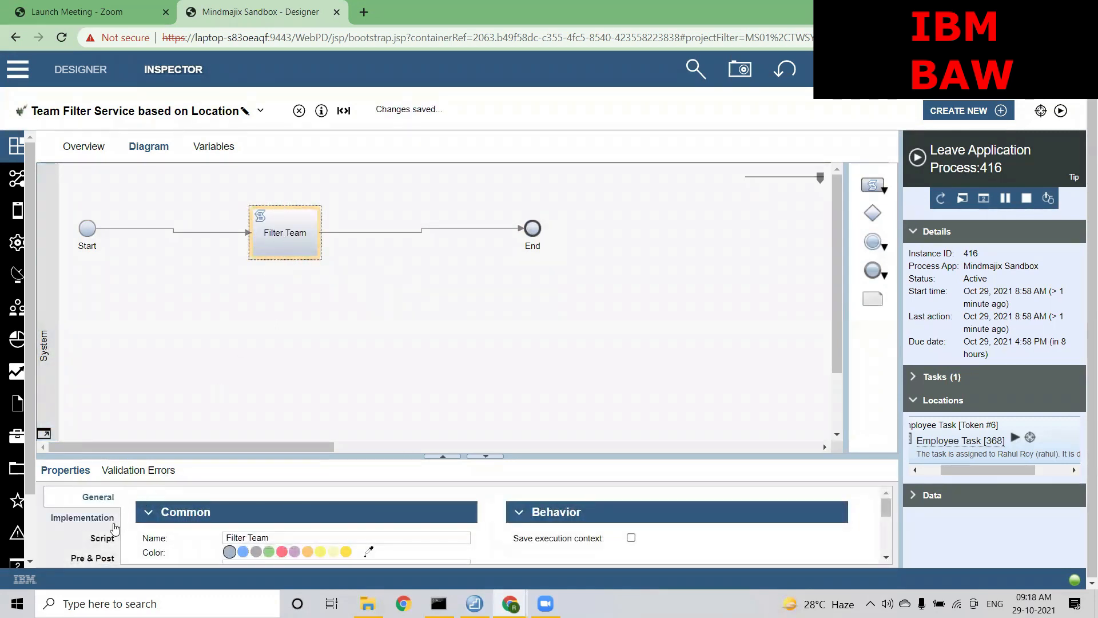
click(111, 537)
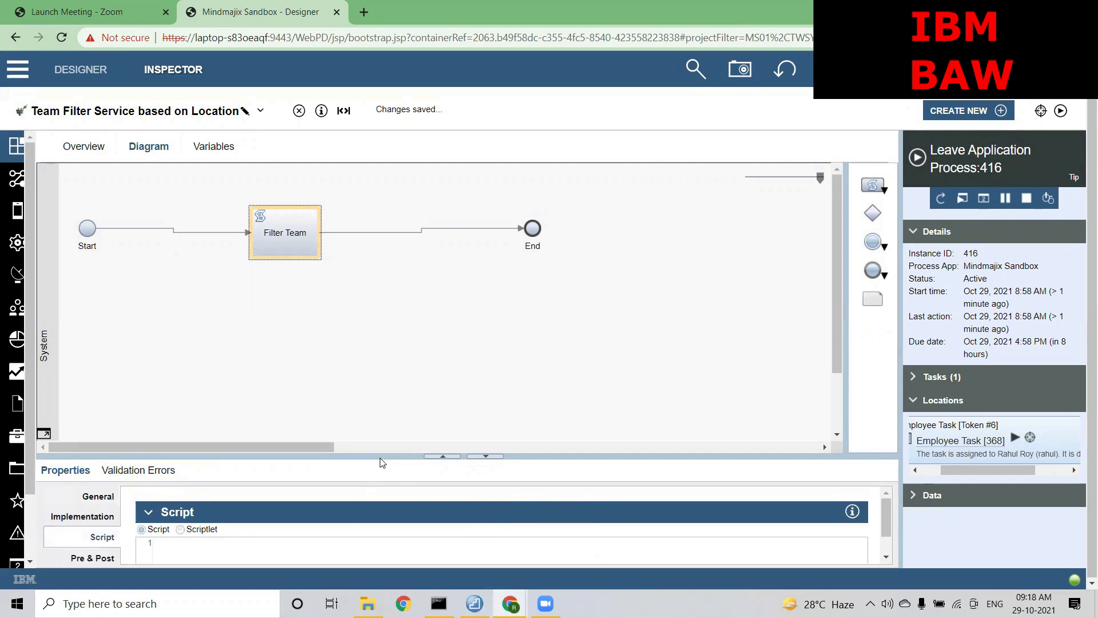
drag(382, 458, 395, 252)
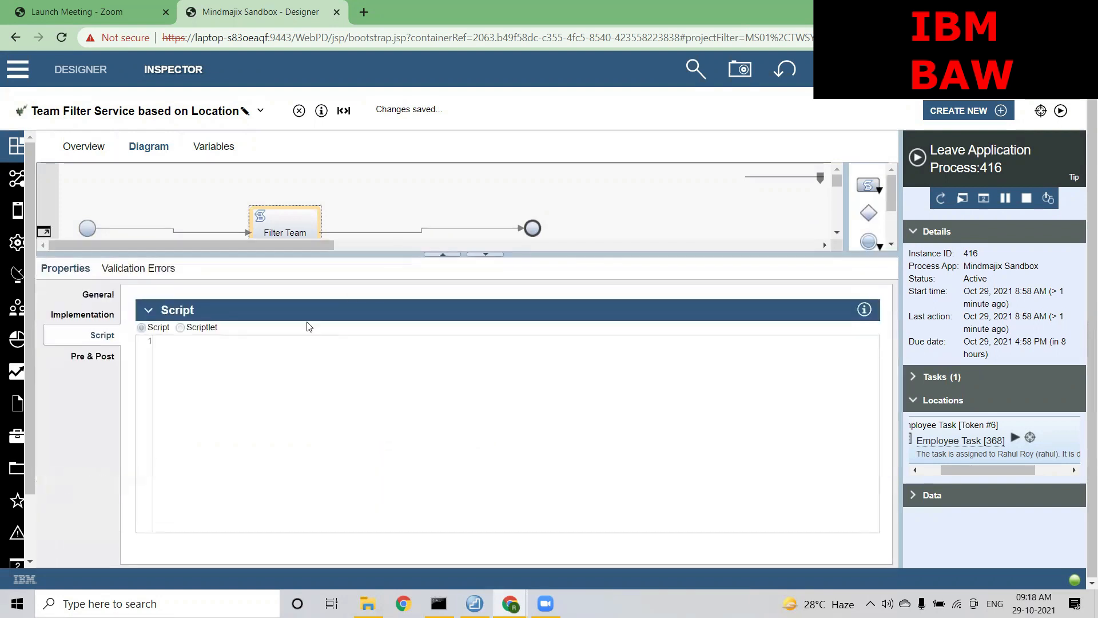
Start the script with if (tw.local.location == "Bangalore") {
click(198, 372)
text(if())
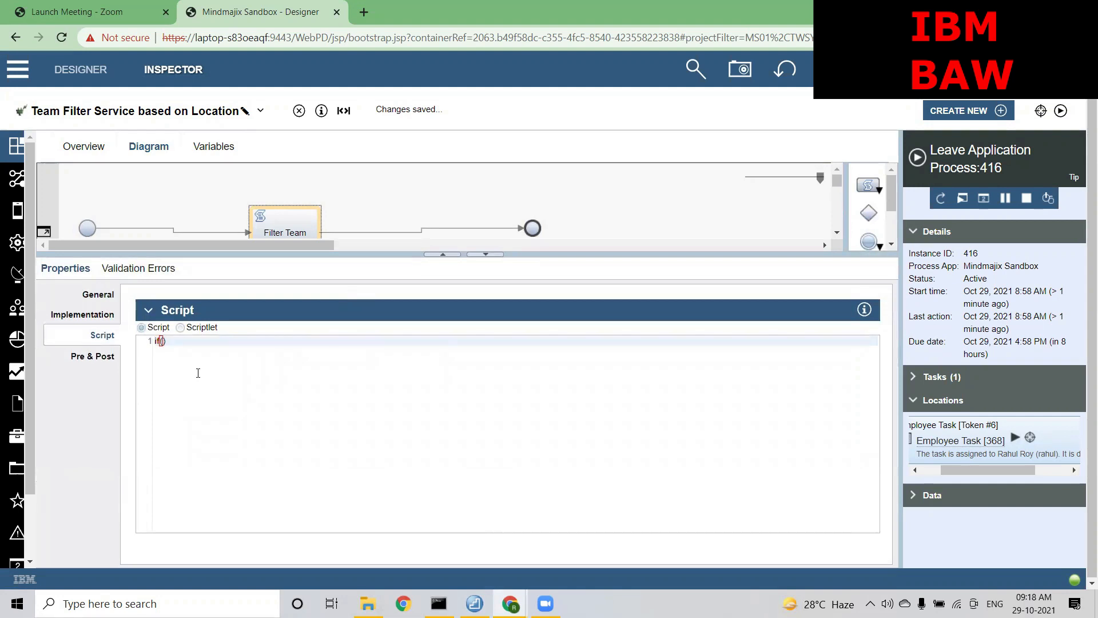
text(tw.local.)
key(Down)
key(Return)
text(== )
text("Bada")
key(Left)
text(Bangalore)
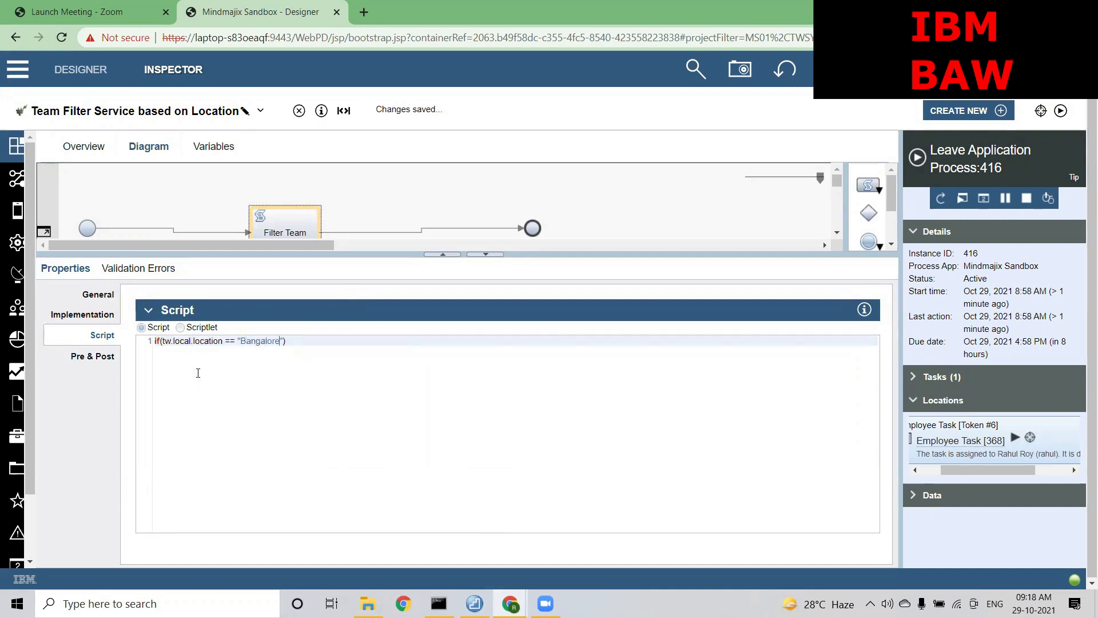
key(Right)
text({)
key(Return)
Assign filteredTeam a new Team object and set its name to "Bangalore Team"
text(tw.local.)
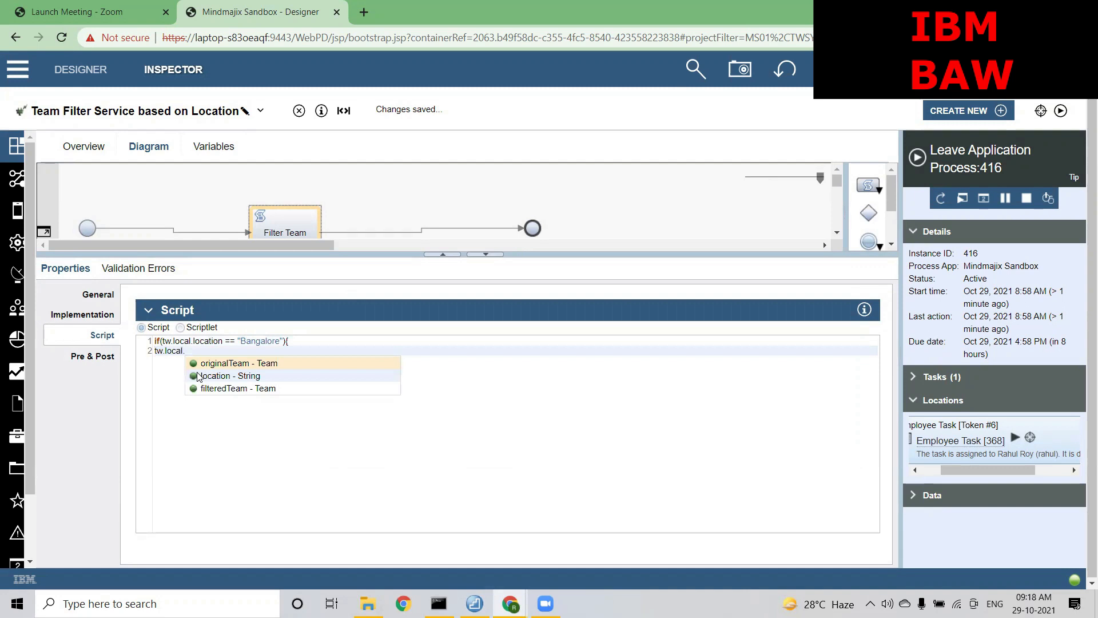
key(Down)
key(Down)
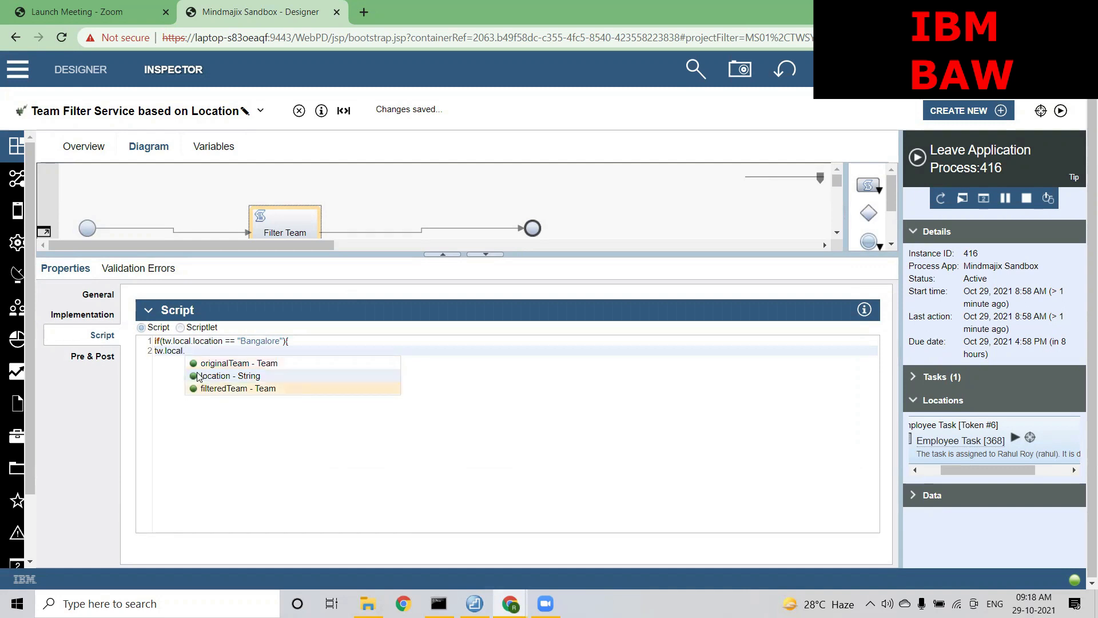
key(Return)
text(= new )
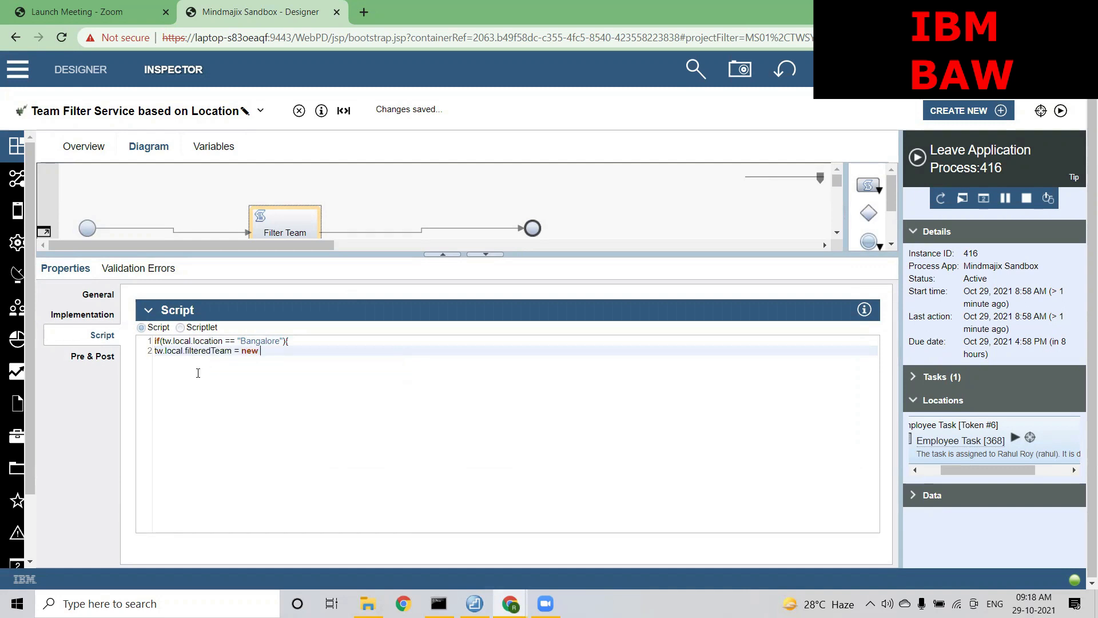
text(tw.obj)
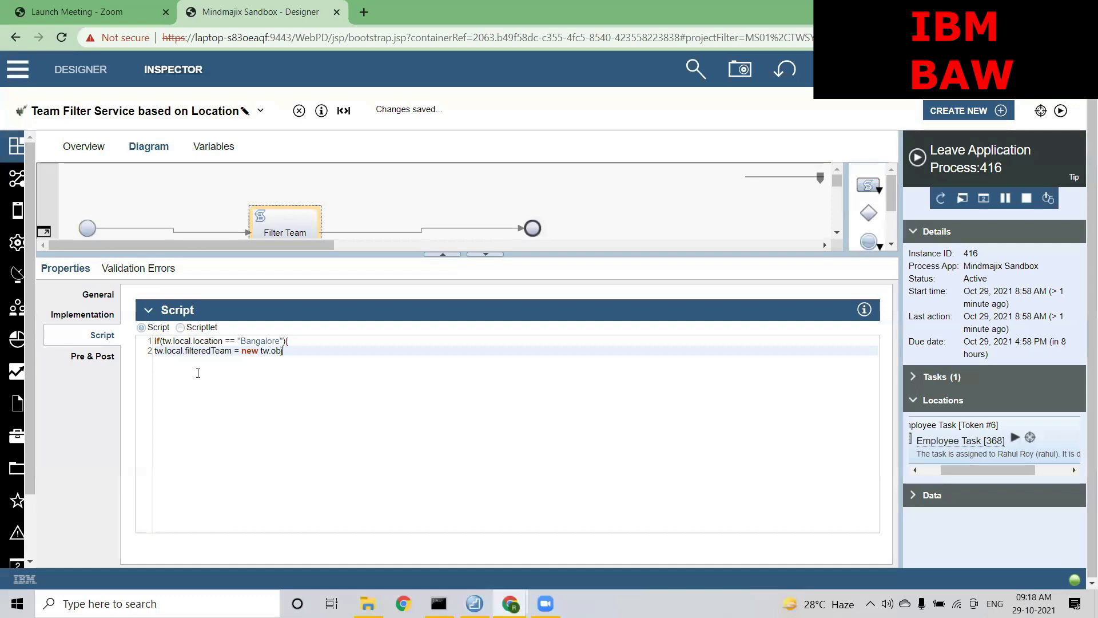
key(Return)
text(.Te)
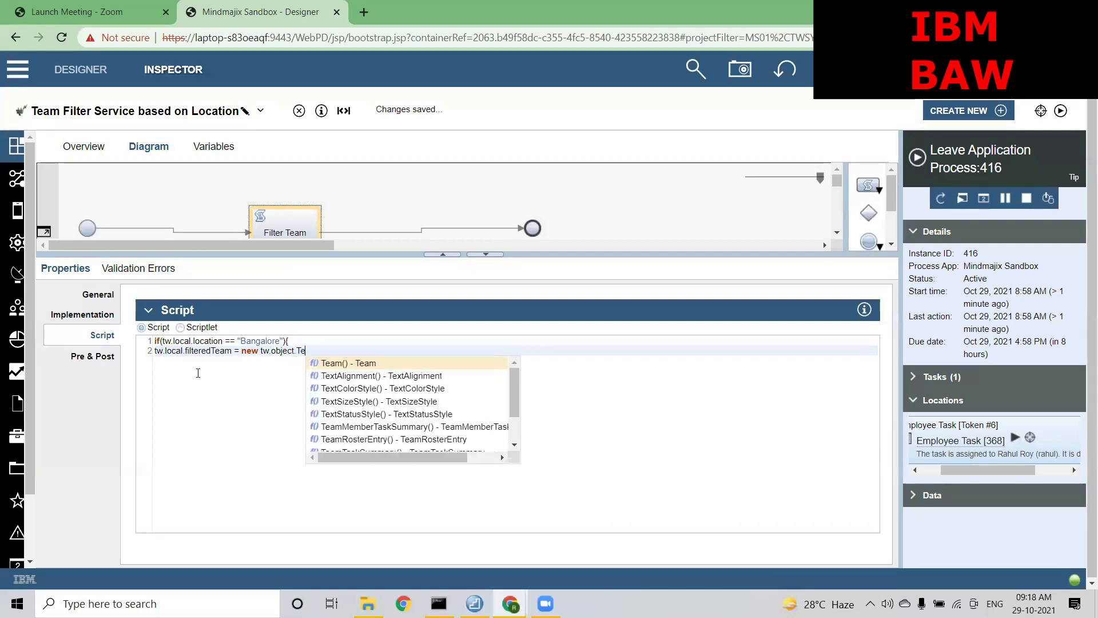
key(Return)
text(;)
key(Return)
text(tw.local.f)
key(Return)
text(.)
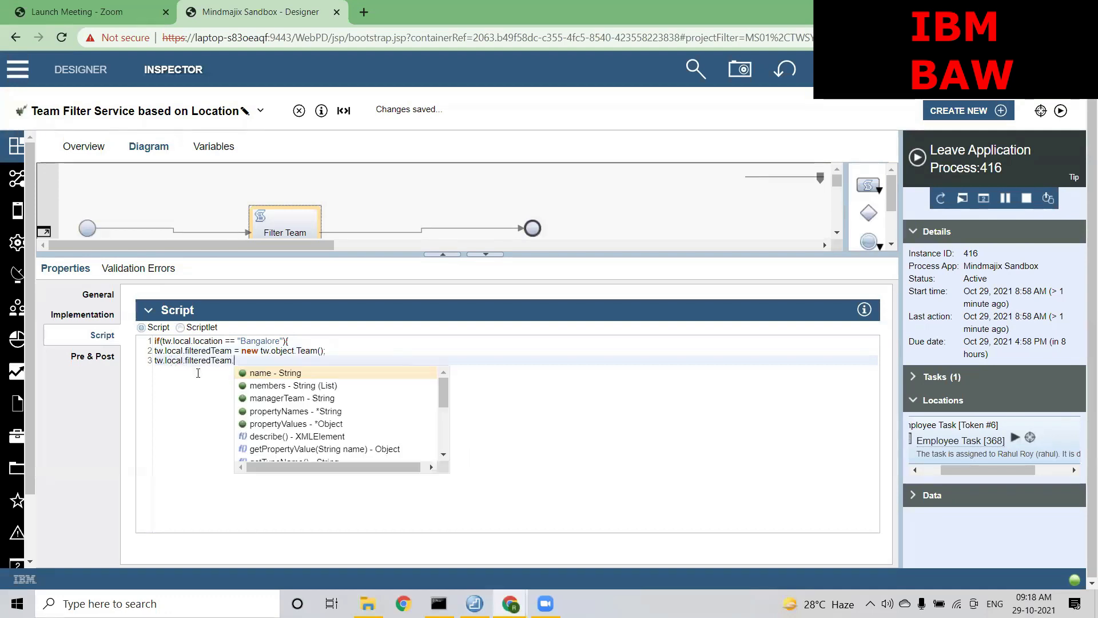
key(Return)
text(= )
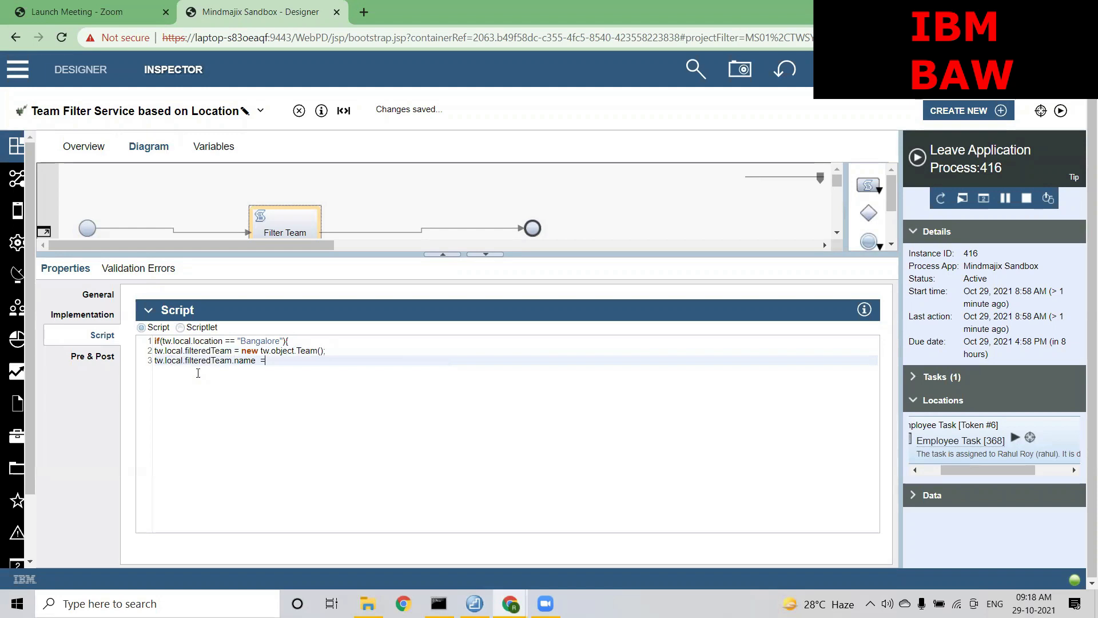
text("Bangalore Team)
click(346, 361)
text(;)
key(Return)
Set filteredTeam.members to a new list of String on line 4
text(tw)
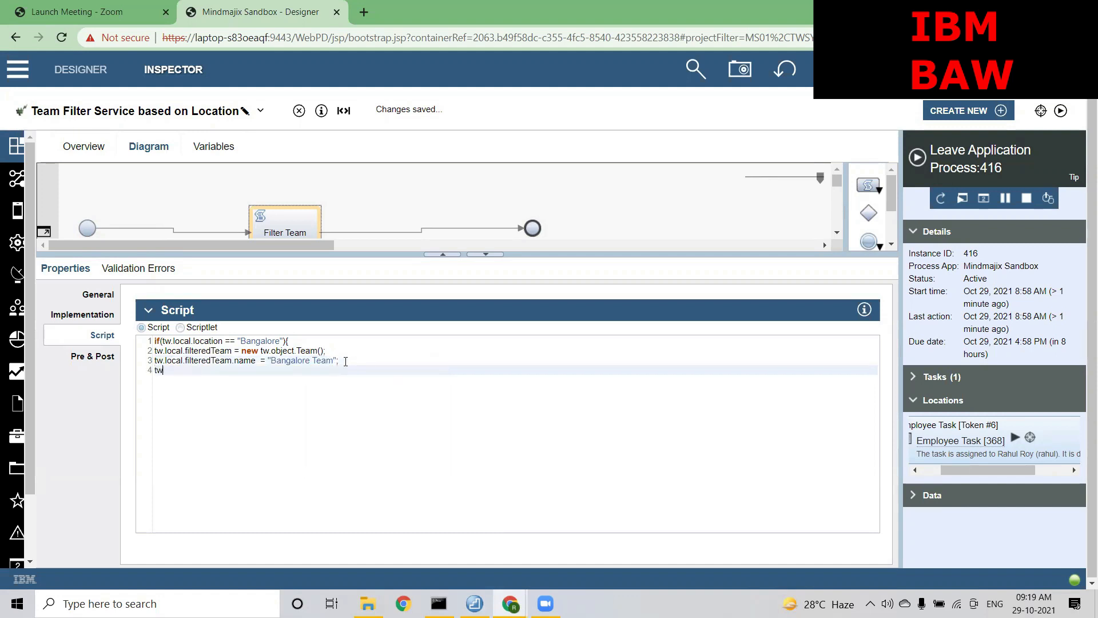
text(.local.)
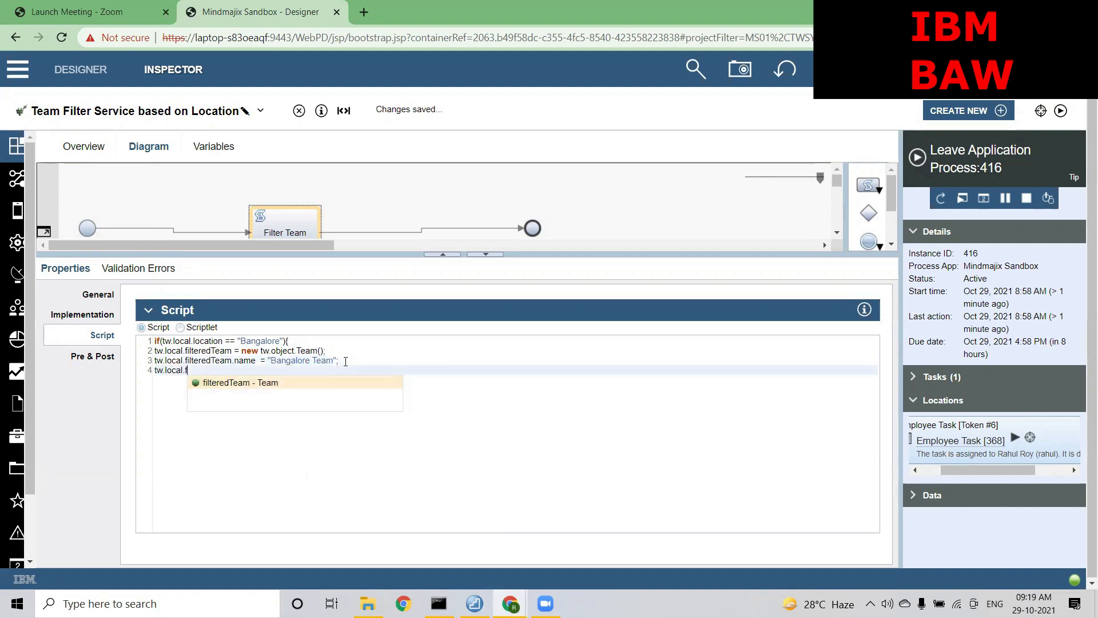
key(Return)
text(.)
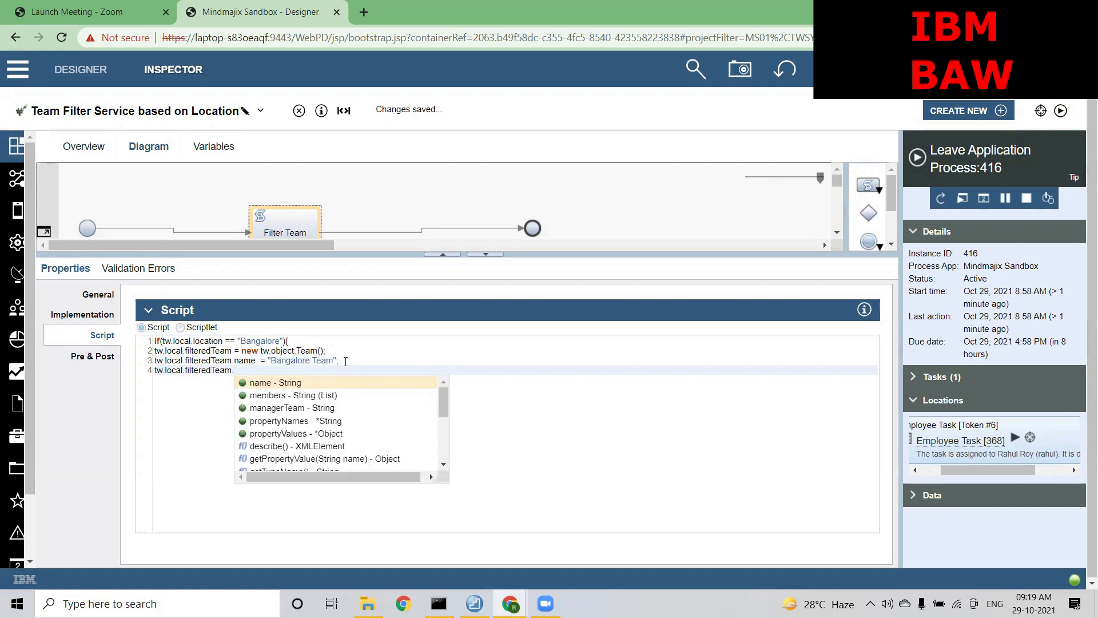
key(Down)
key(Return)
text(= new tw.obj)
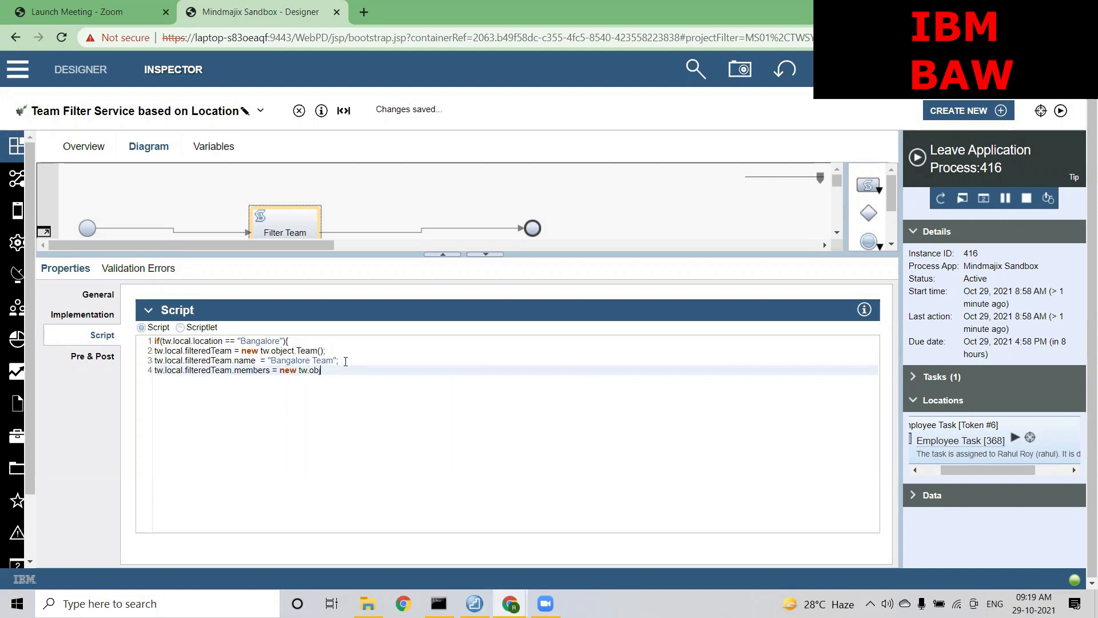
key(Return)
text(.li)
key(Return)
text(.s)
key(BackSpace)
text(St)
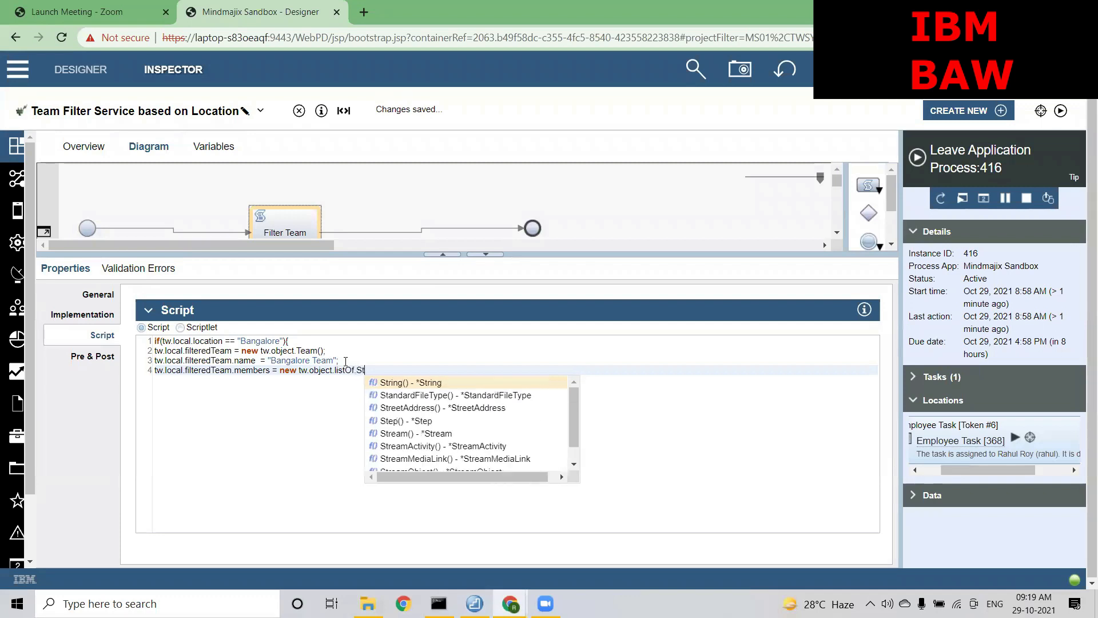
key(Return)
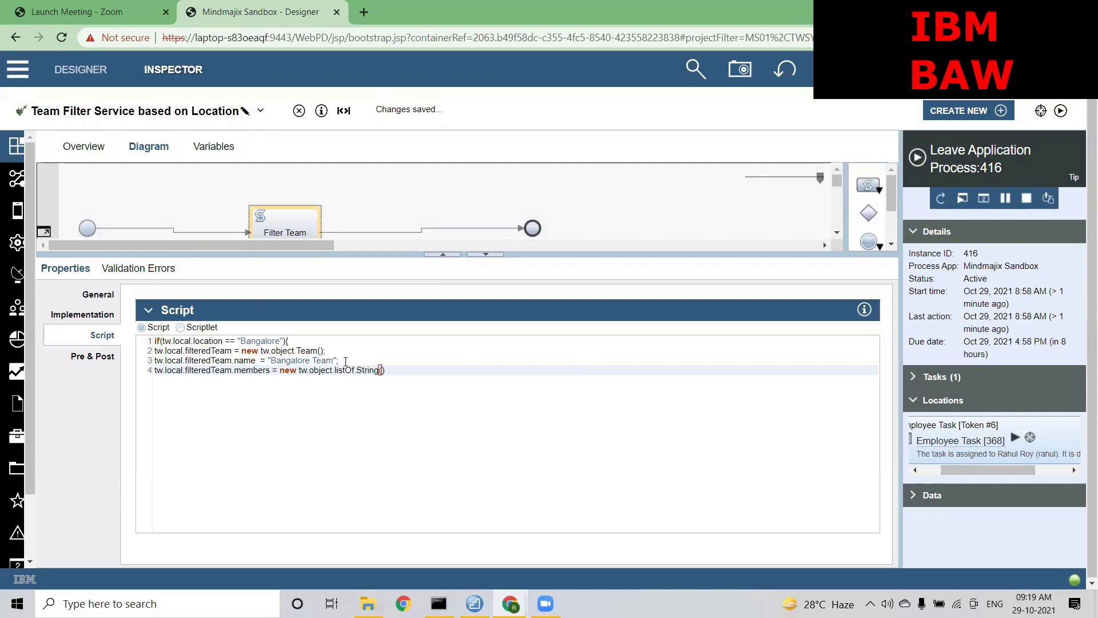
text();)
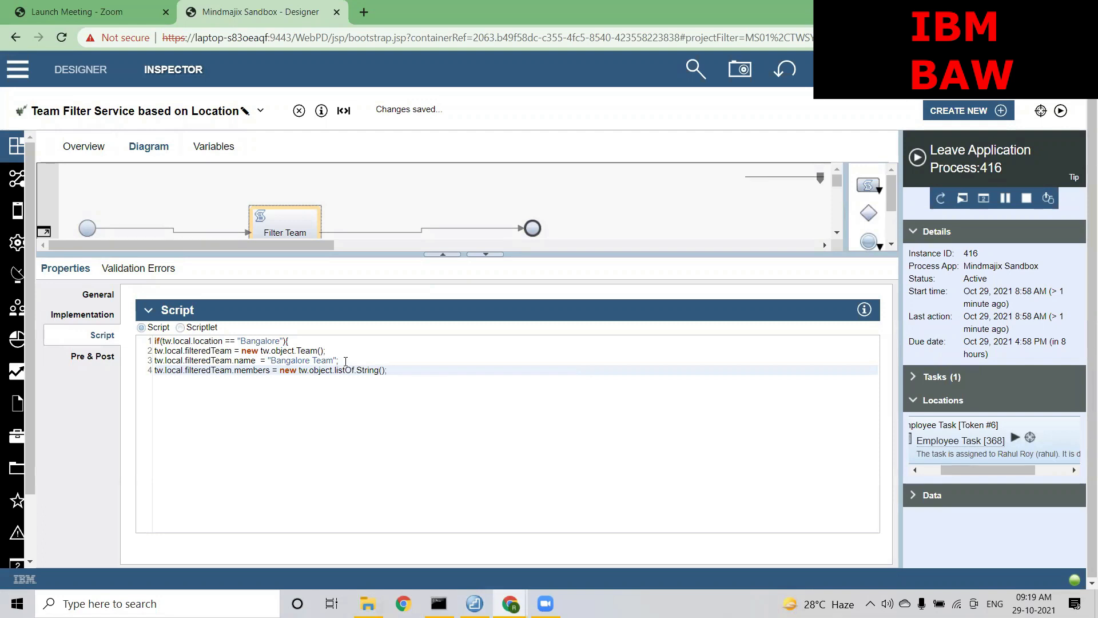
Add the first team member's user name as members[0] on line 5
key(Return)
text(tw.)
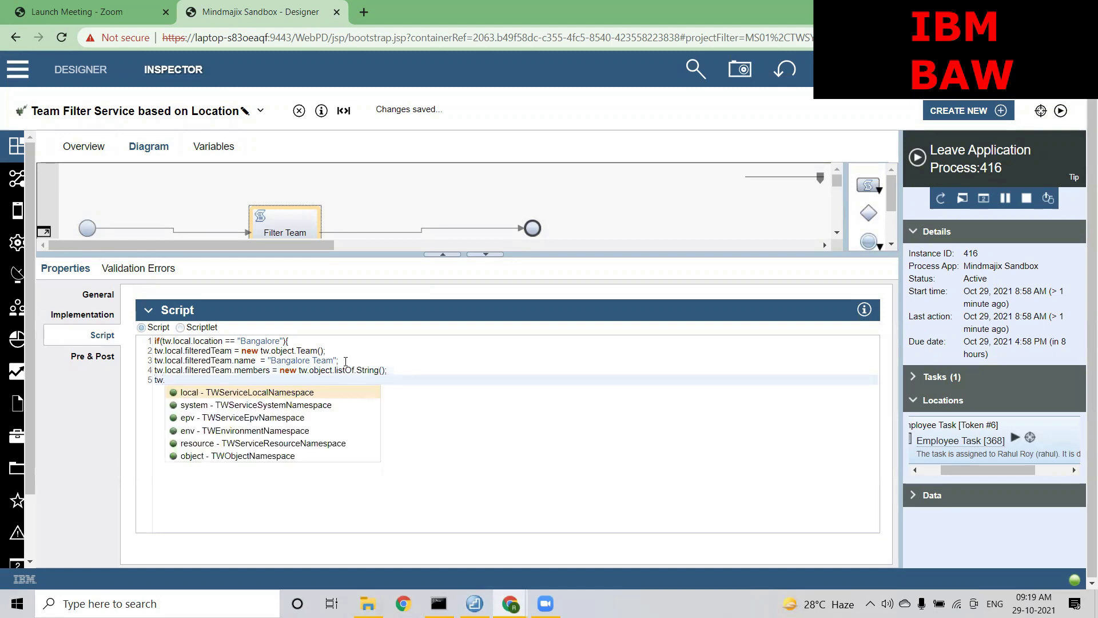
text(local.)
key(Down)
key(Down)
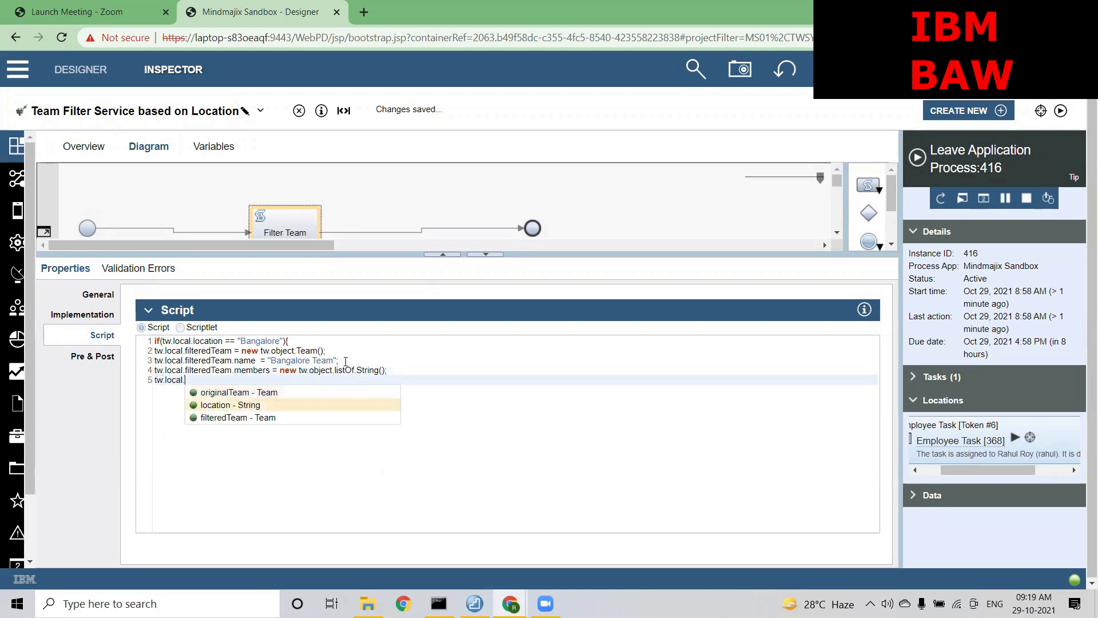
key(Return)
text(.)
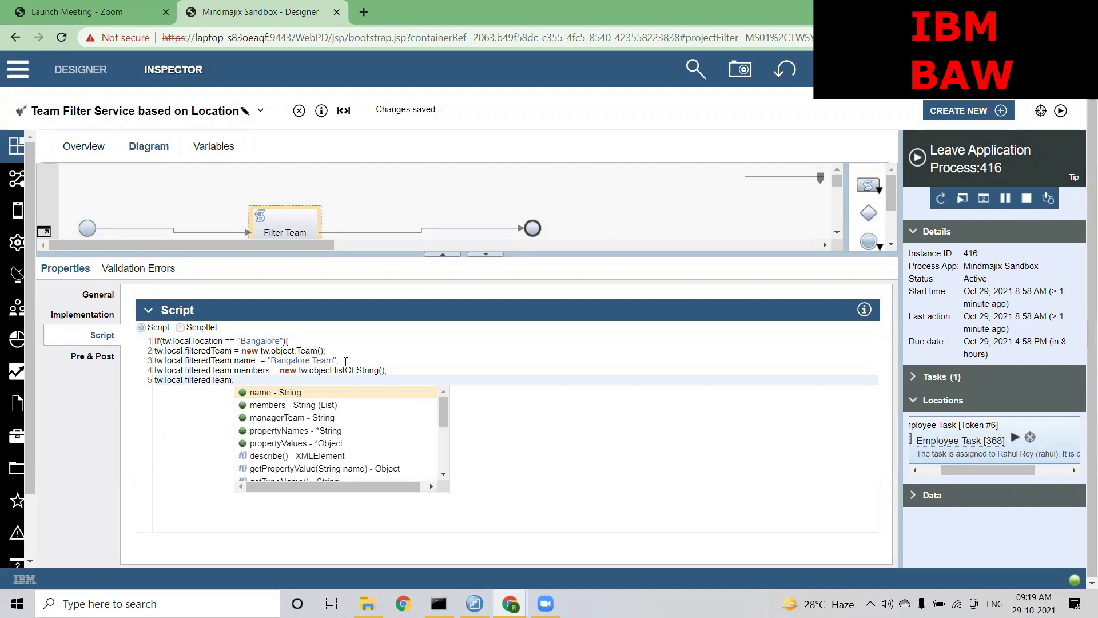
key(Down)
key(Return)
text([0])
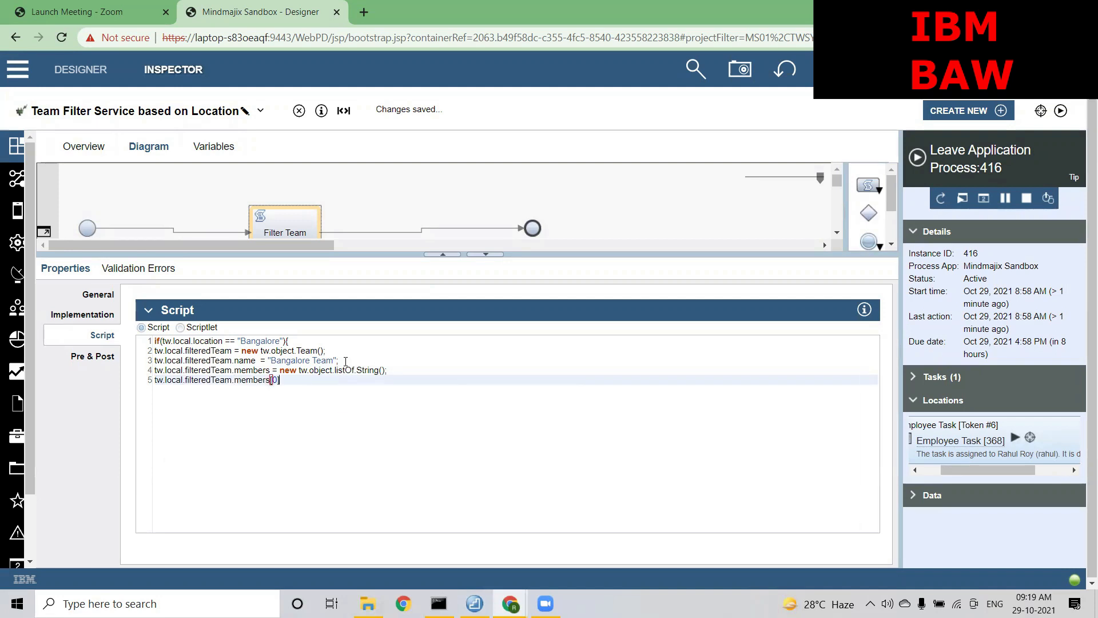
text( = "alex";)
key(Return)
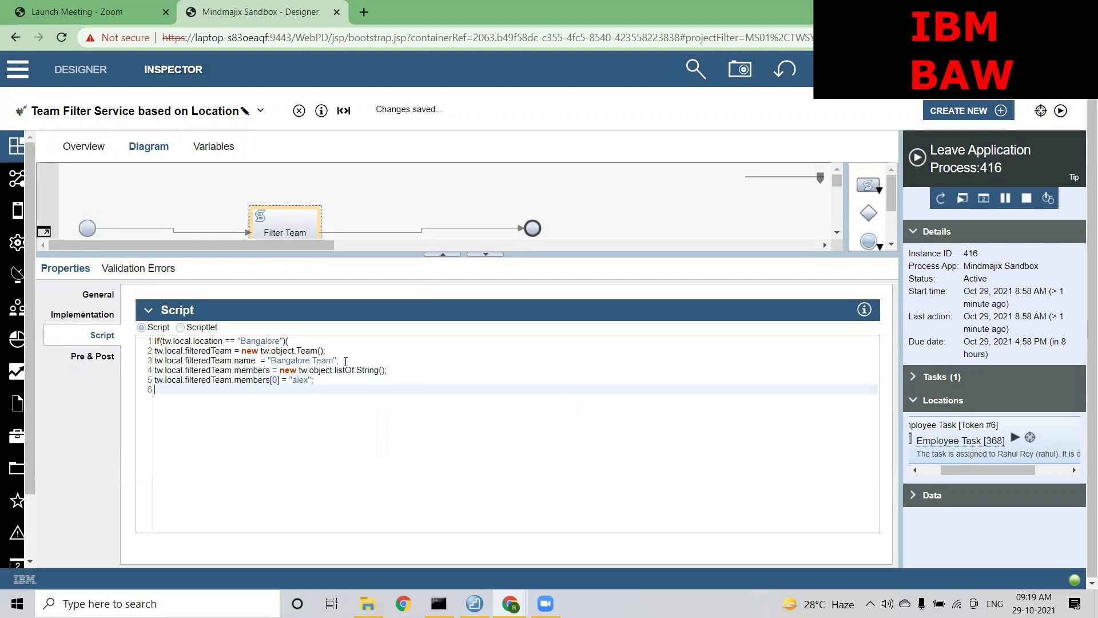
Add a second member as members[1], close the if block, and start a new line below
text(tw.lo)
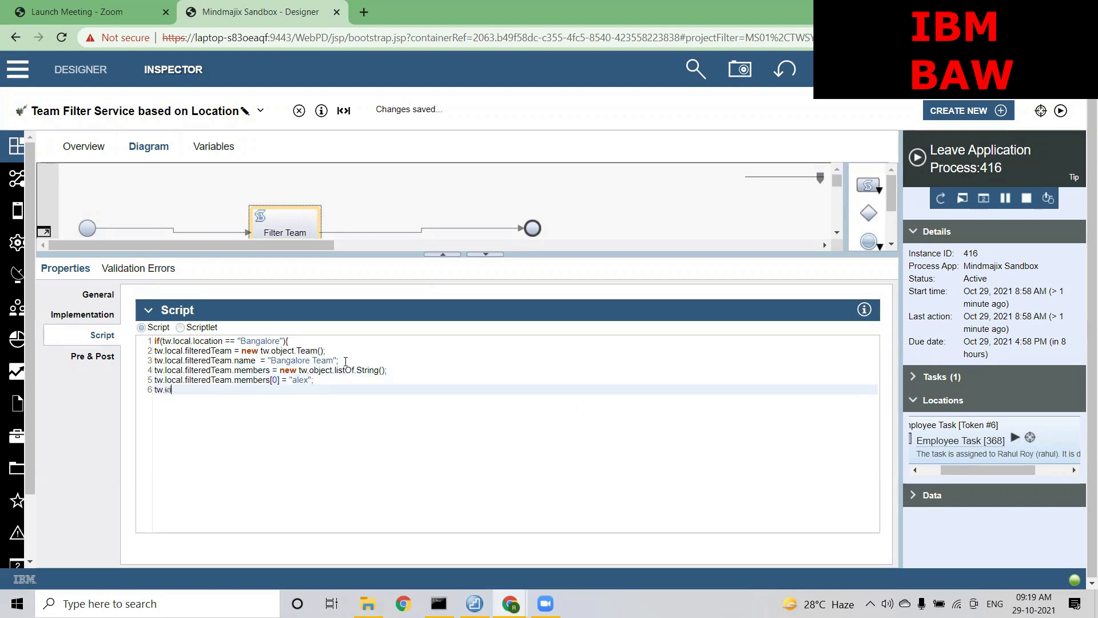
text(cal.filteredTeam.)
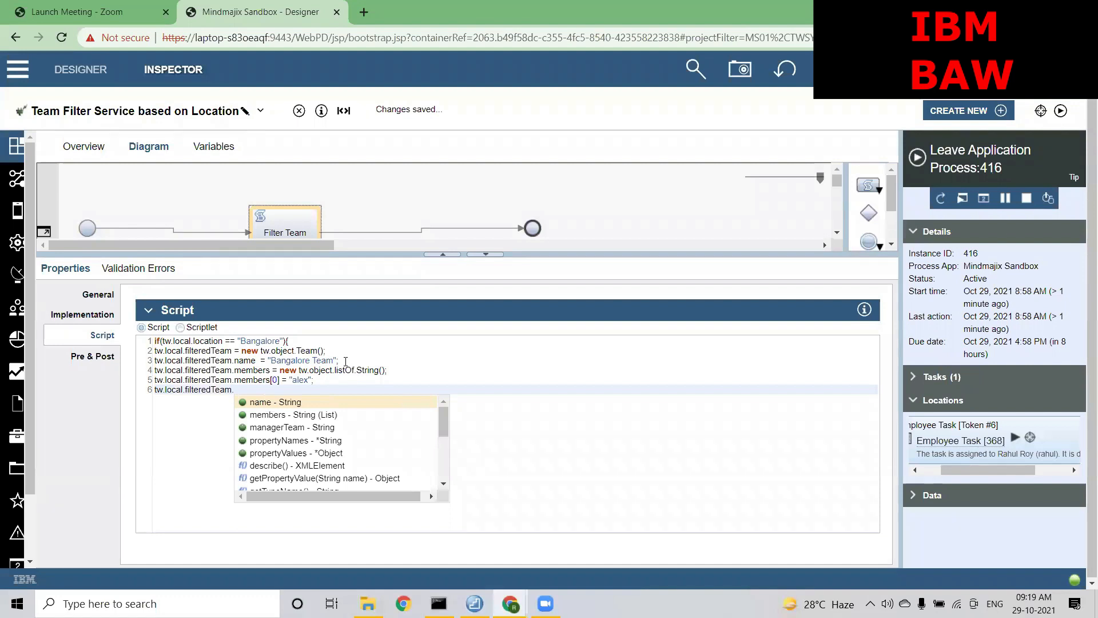
key(Down)
key(Return)
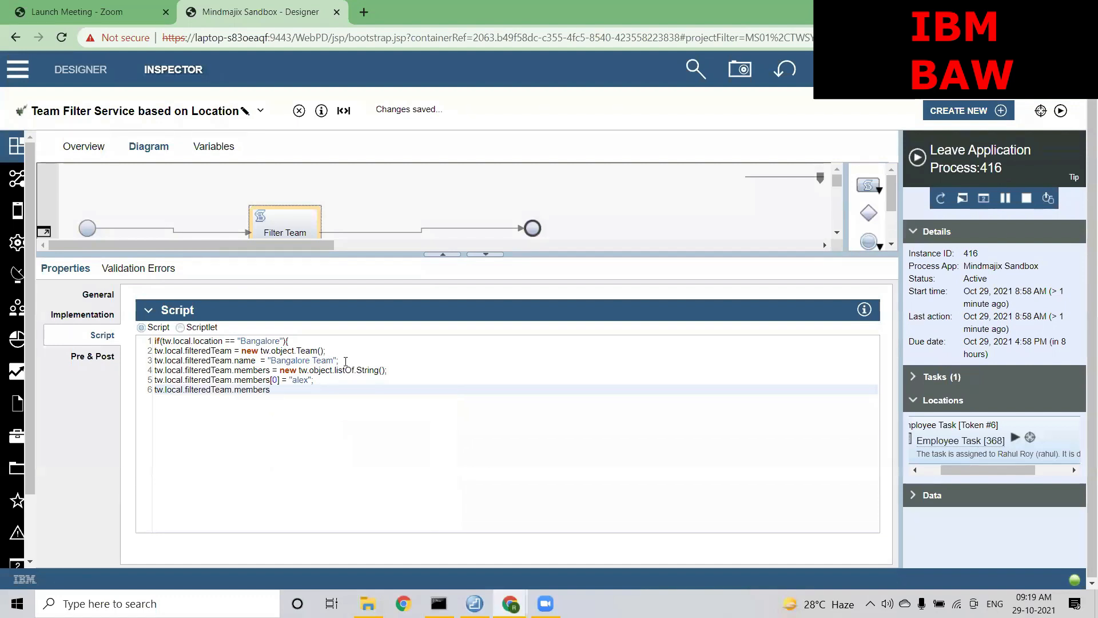
text([1)
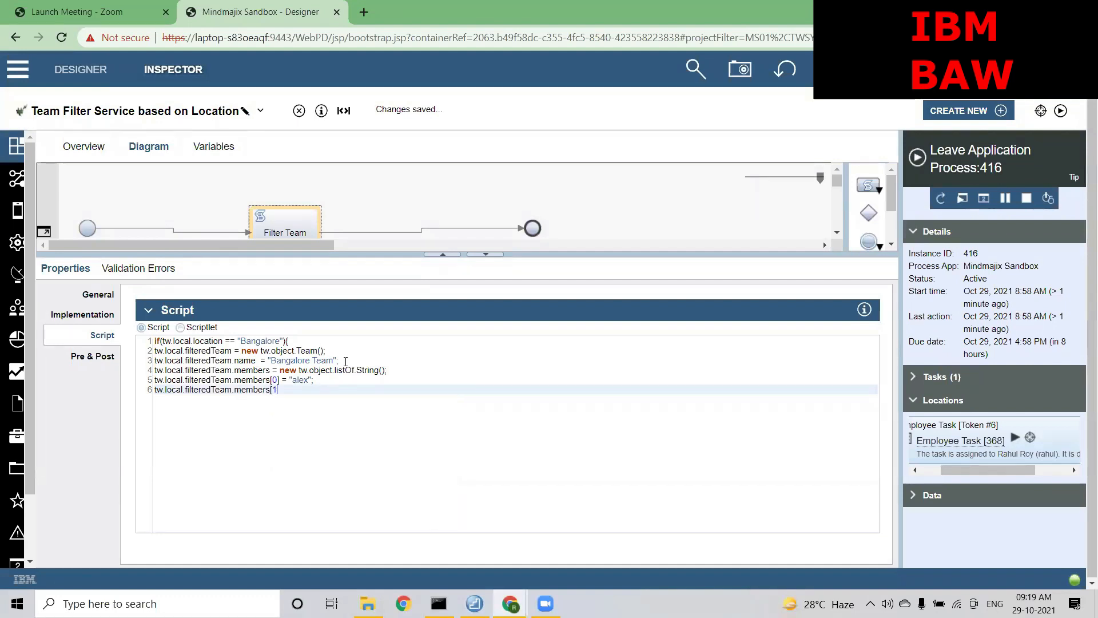
text(] = ")
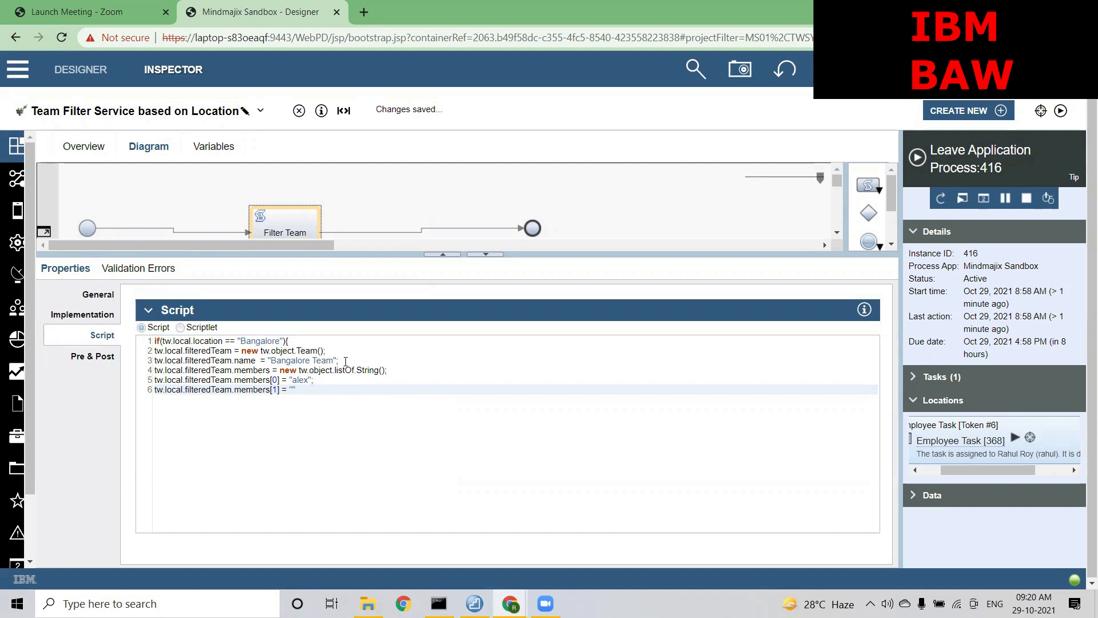
text(suresh";)
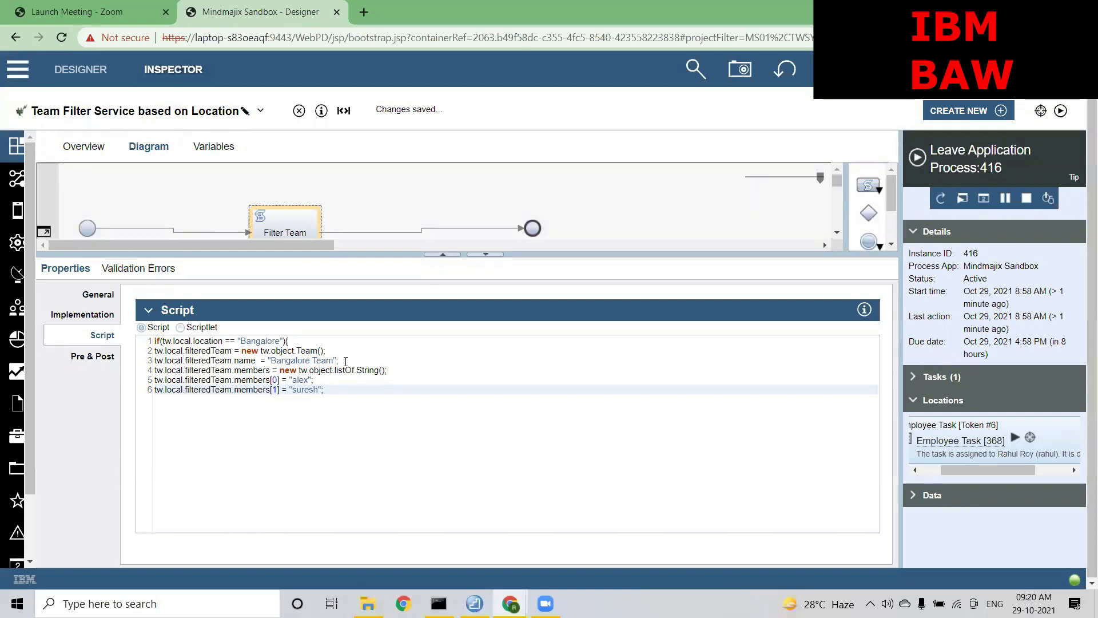
text(})
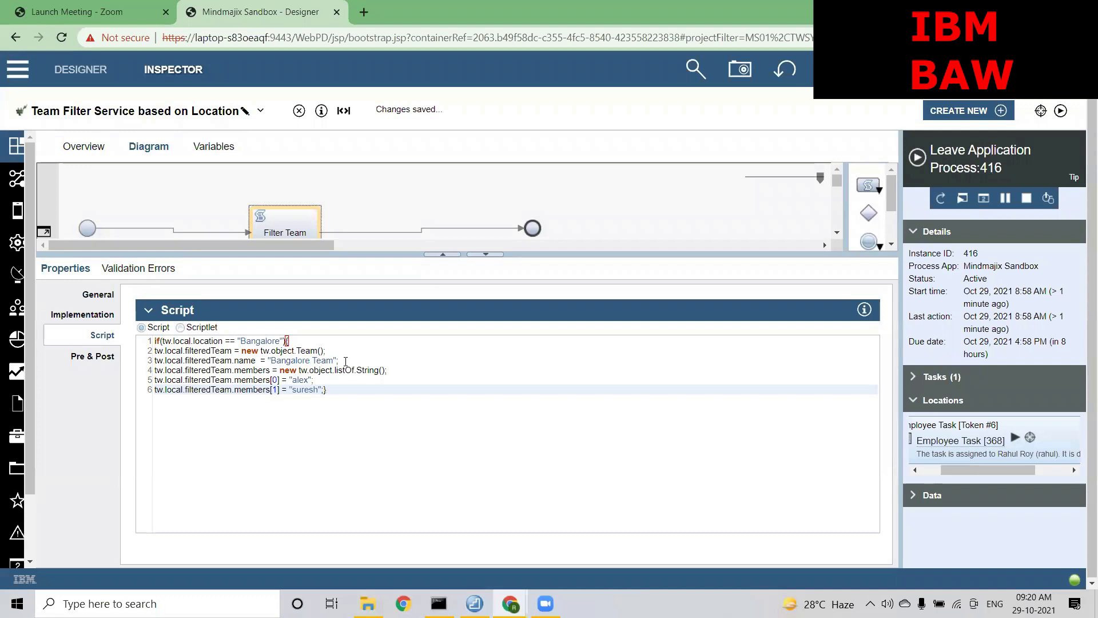
key(Return)
key(End)
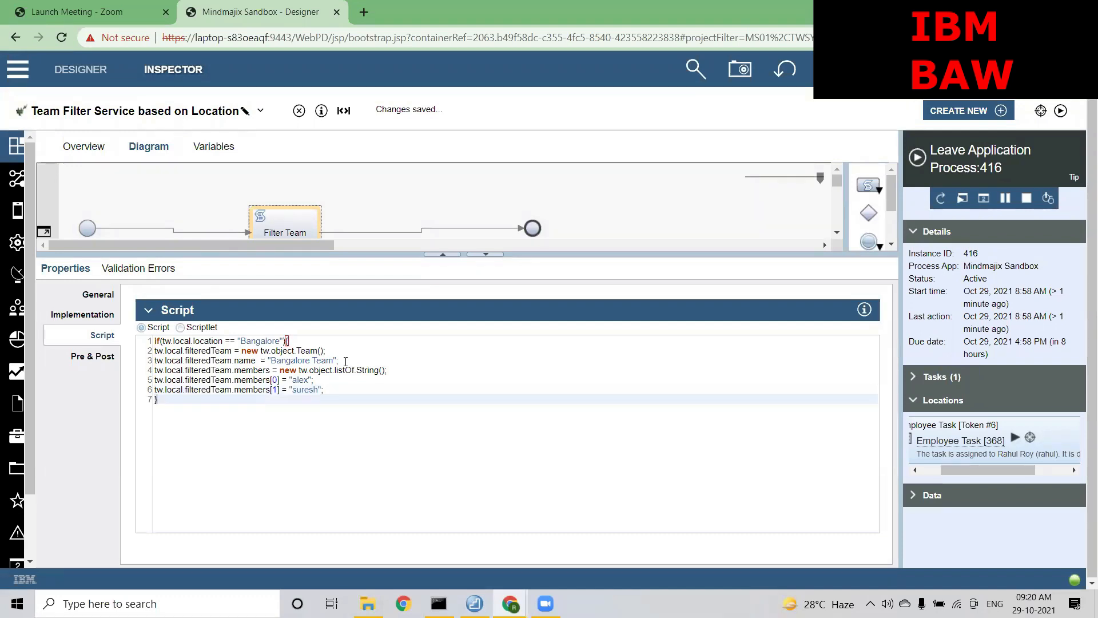
key(Return)
Add an else { } block containing a copy of the Bangalore team assignments
text(else)
key(Return)
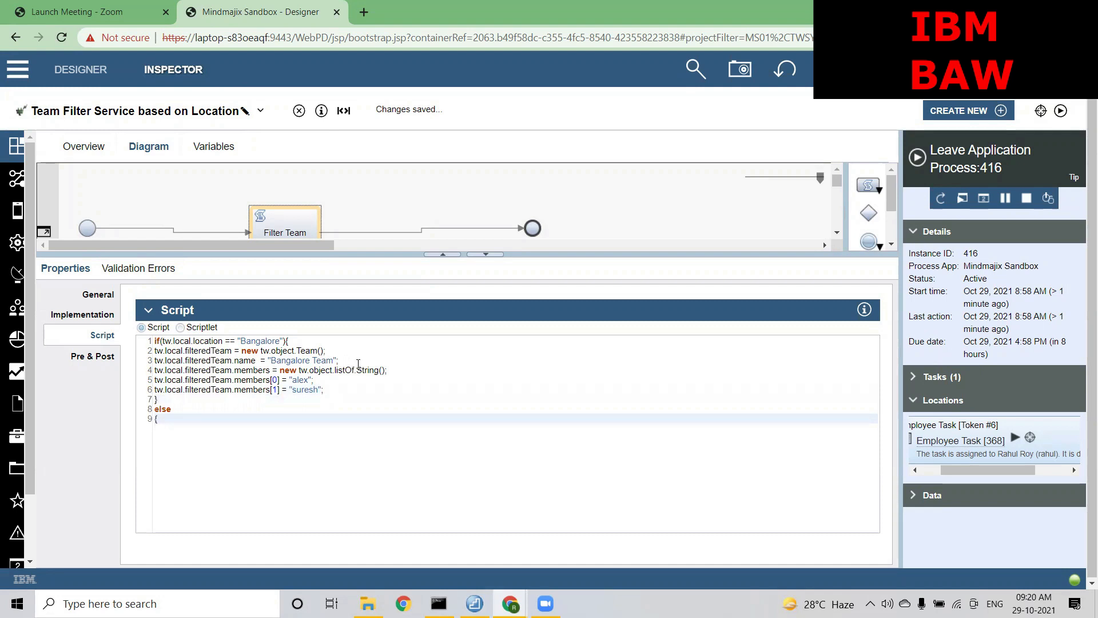
drag(344, 390, 154, 350)
key(ctrl+c)
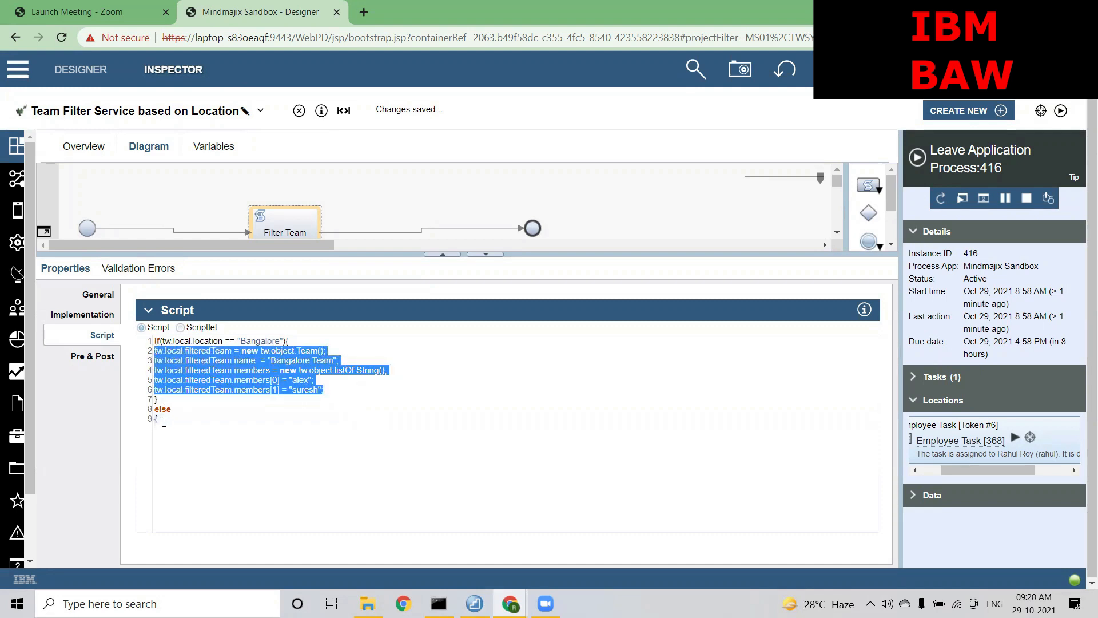
click(156, 421)
key(BackSpace)
key(Return)
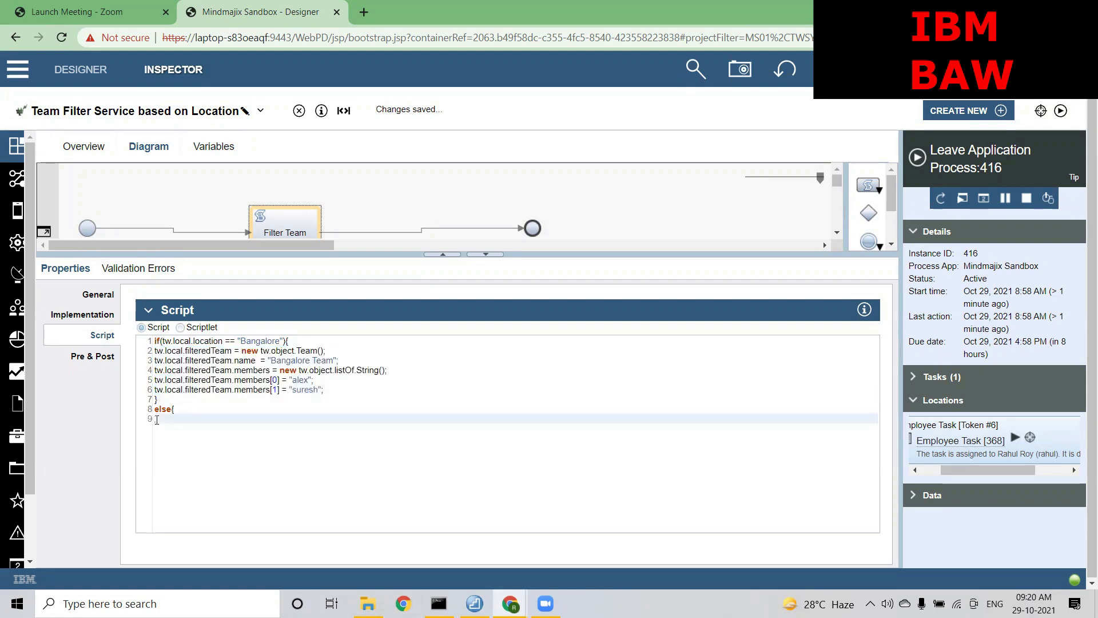
key(ctrl+v)
key(Return)
text(})
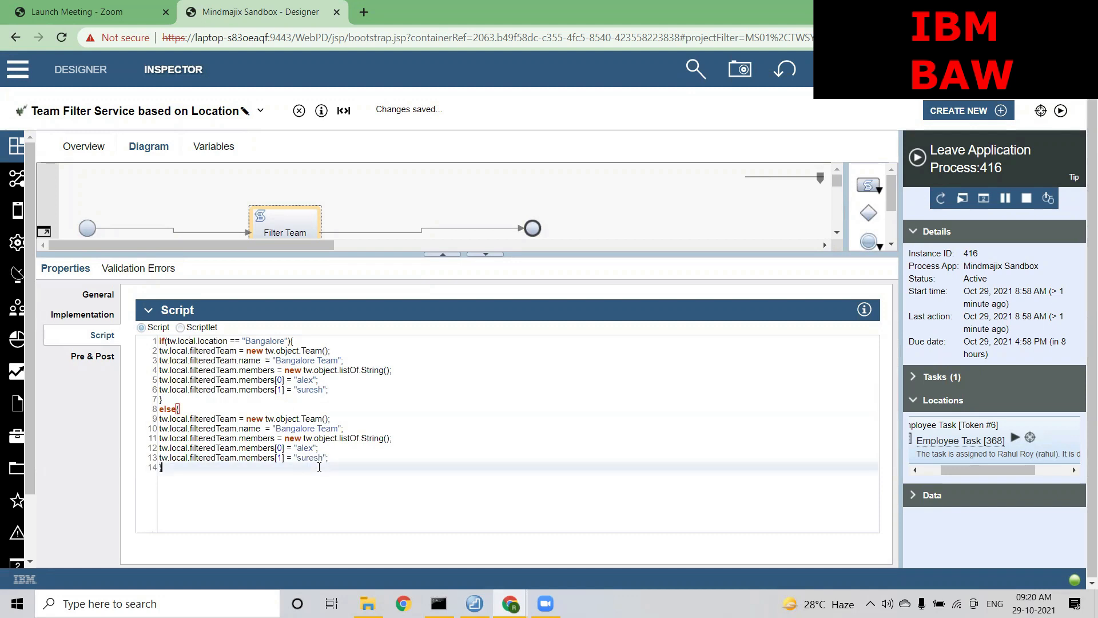
Change the copied team name to "Mumbai Team" and replace the first member with another user
drag(315, 429, 278, 430)
text(Mumbai)
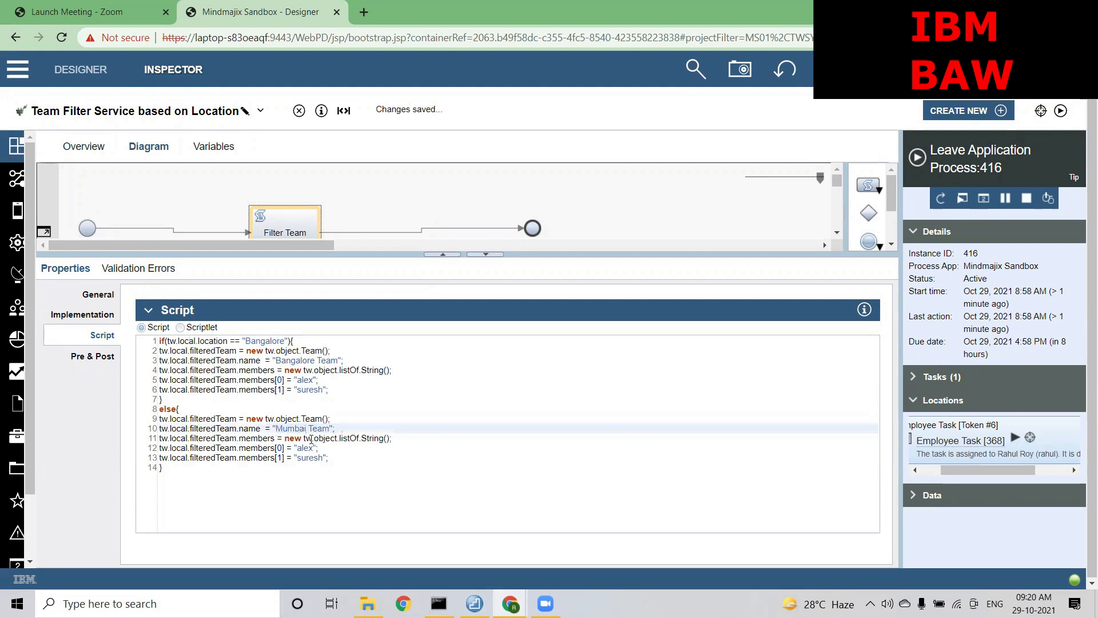
drag(314, 448, 298, 448)
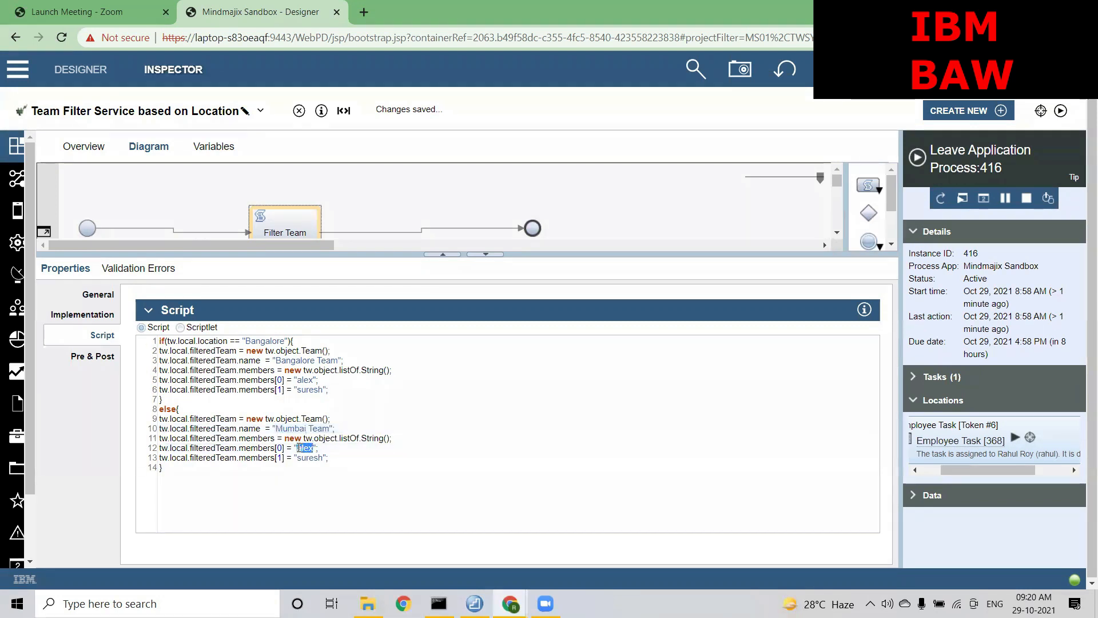
text(rahul)
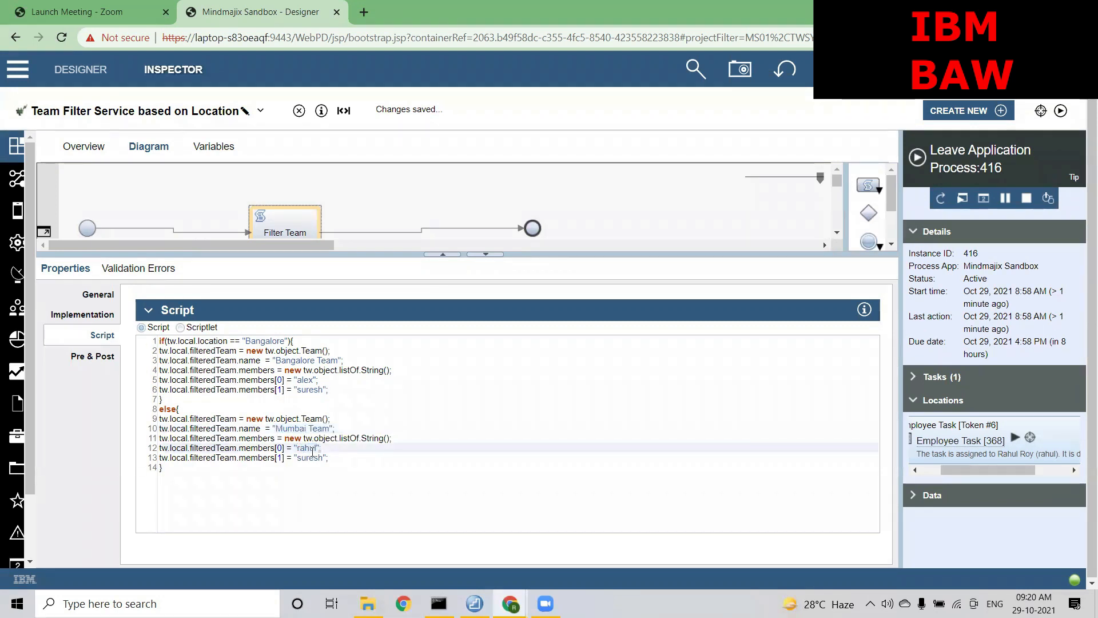
drag(323, 458, 297, 457)
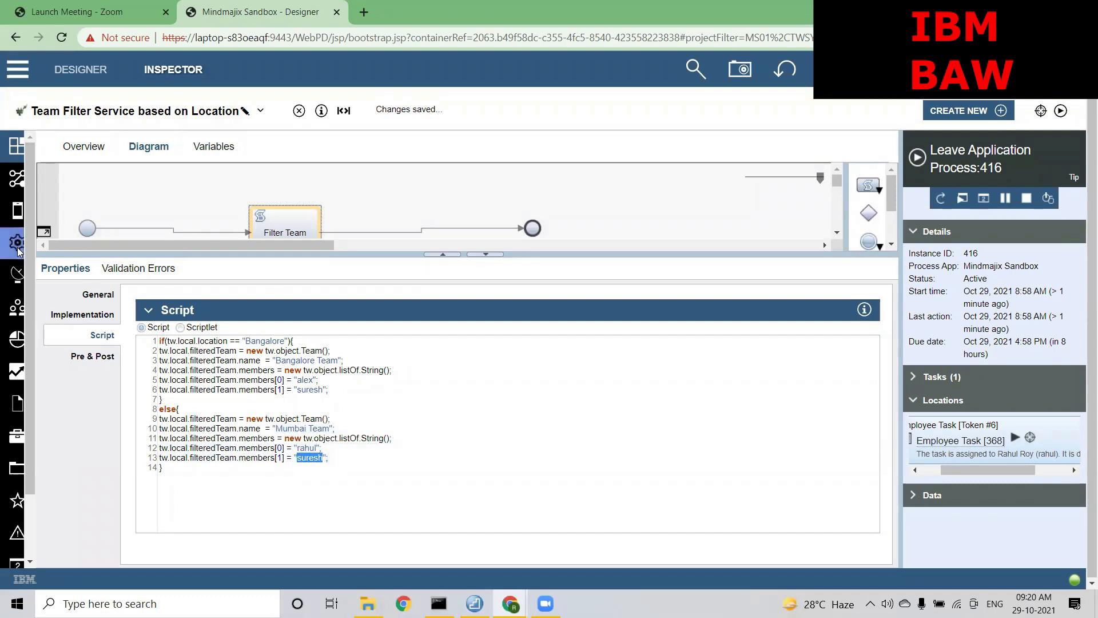
mouse_move(18, 250)
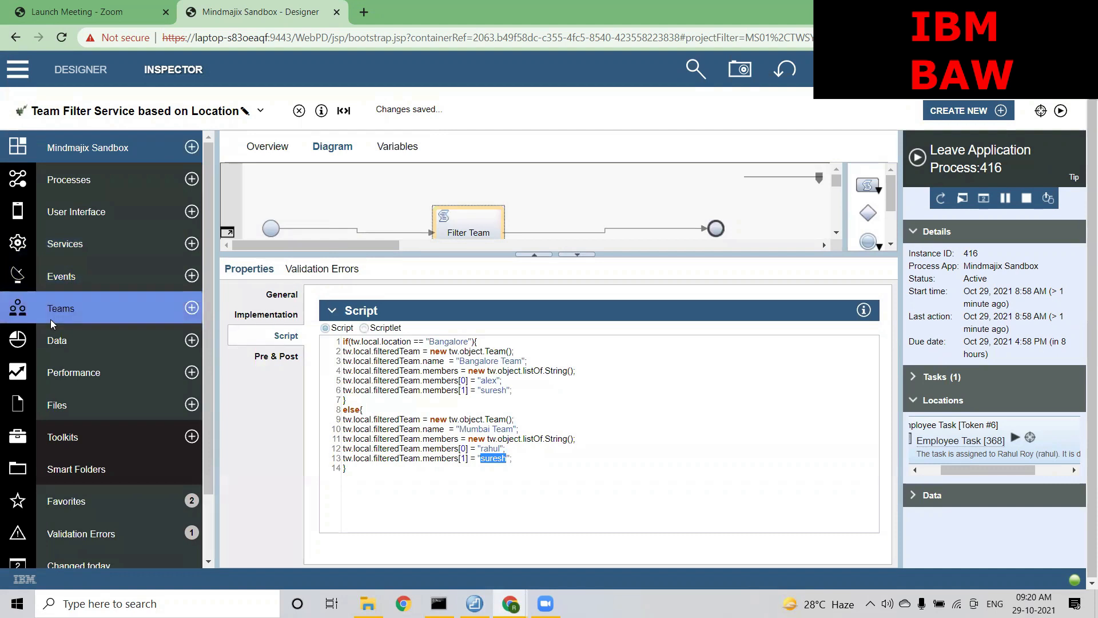
View the Employee team's members, then return to the Team Filter Service script
click(127, 303)
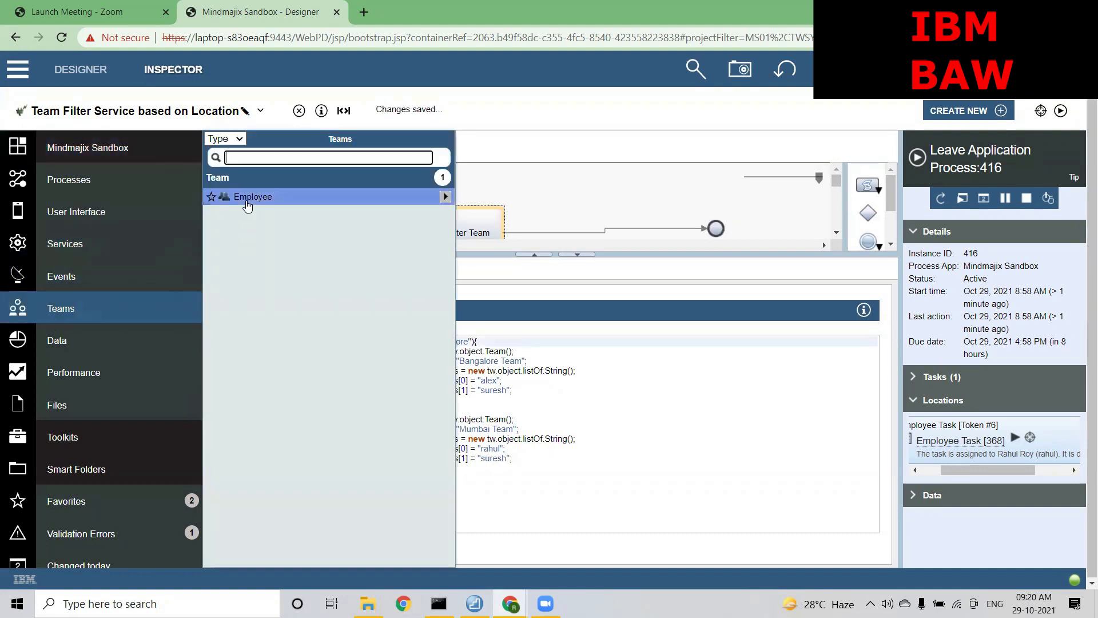
click(247, 197)
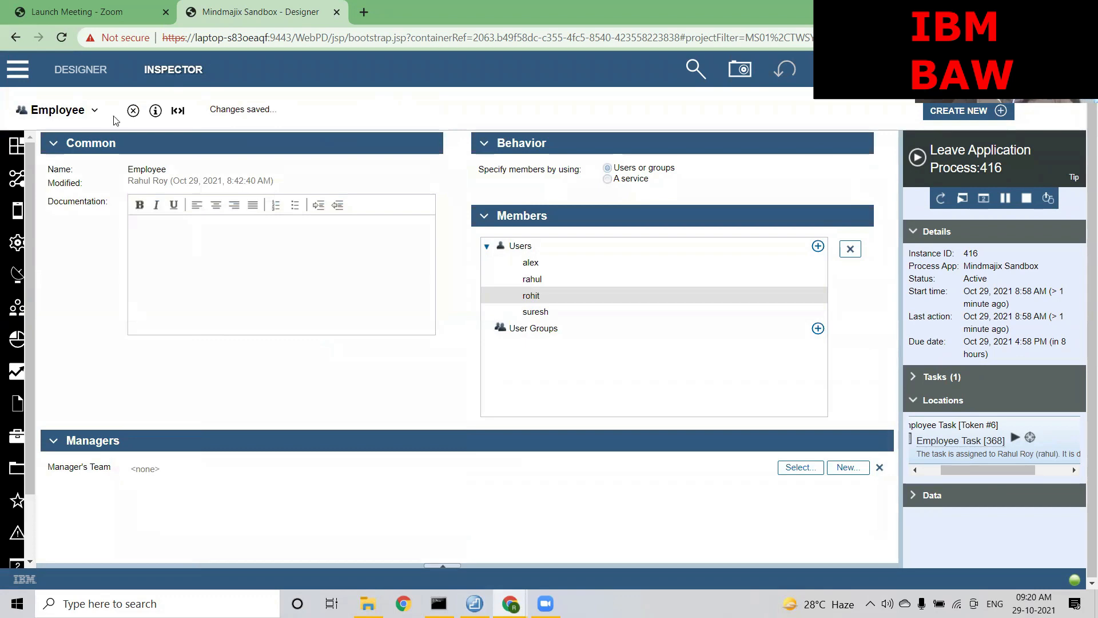
click(94, 110)
click(68, 174)
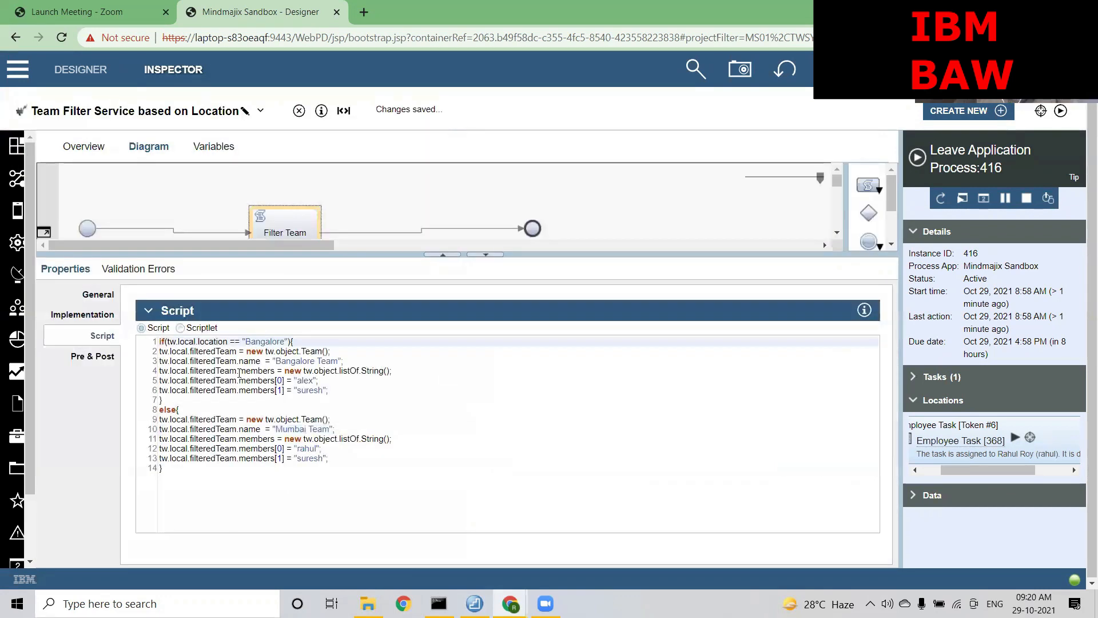
Replace the Mumbai Team's second member on line 13 with another Employee team user
drag(323, 460, 299, 459)
text(rohit)
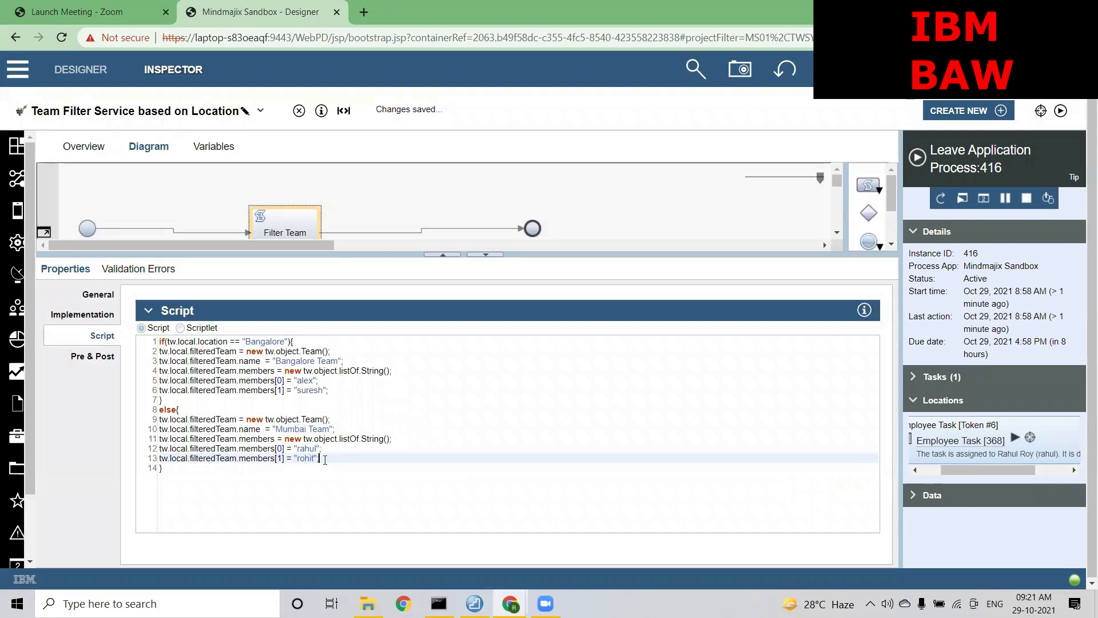
double_click(307, 458)
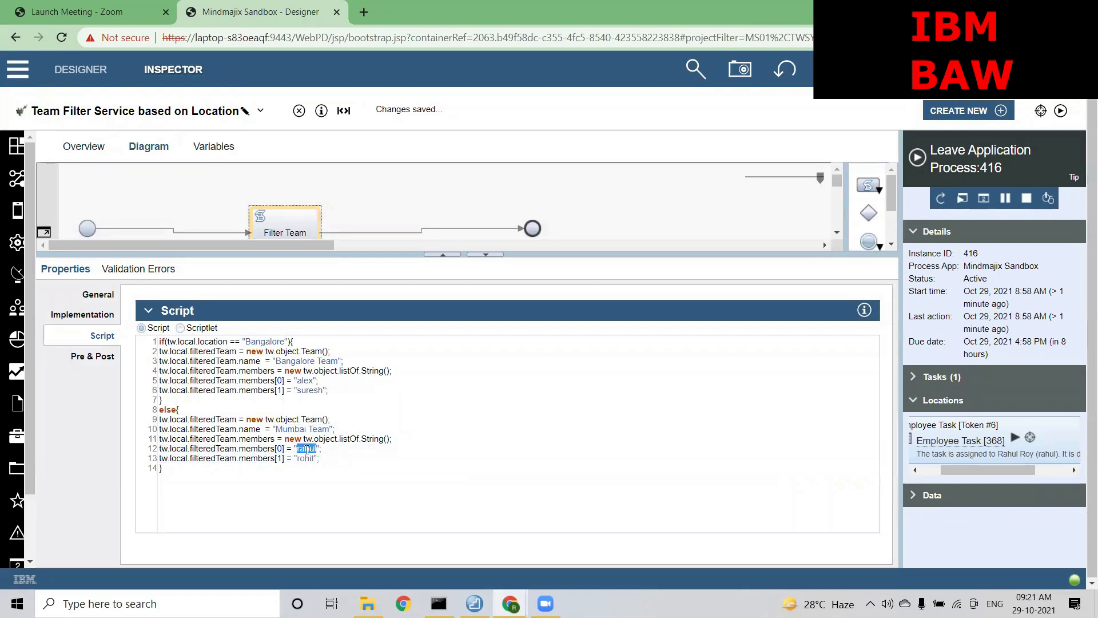
double_click(306, 381)
click(363, 461)
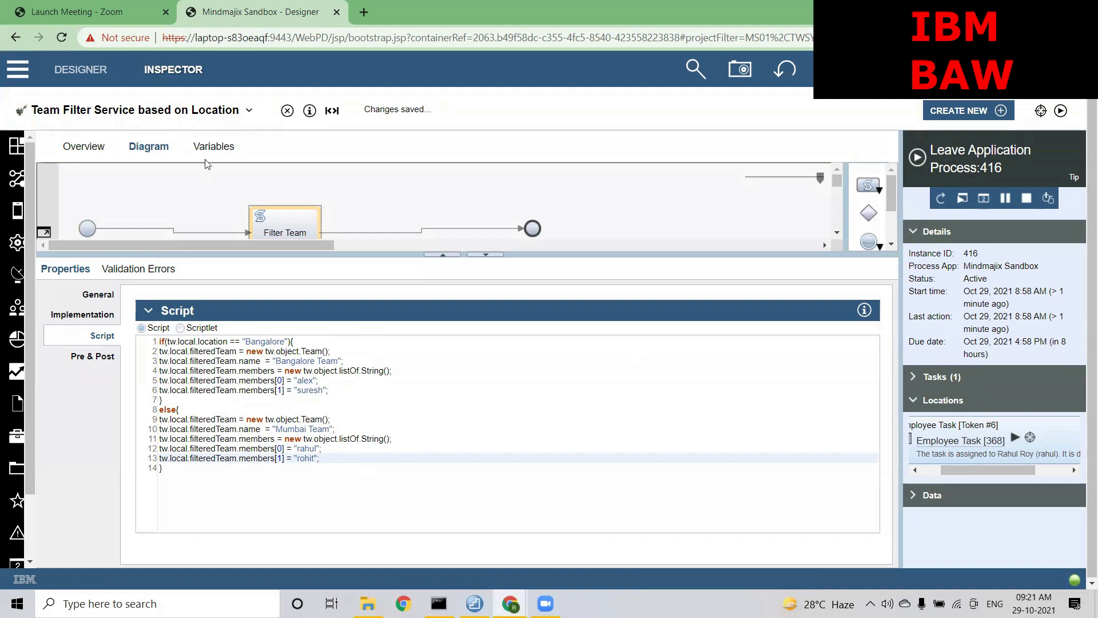
Switch to the Leave Application Process and show its Variables list
click(235, 112)
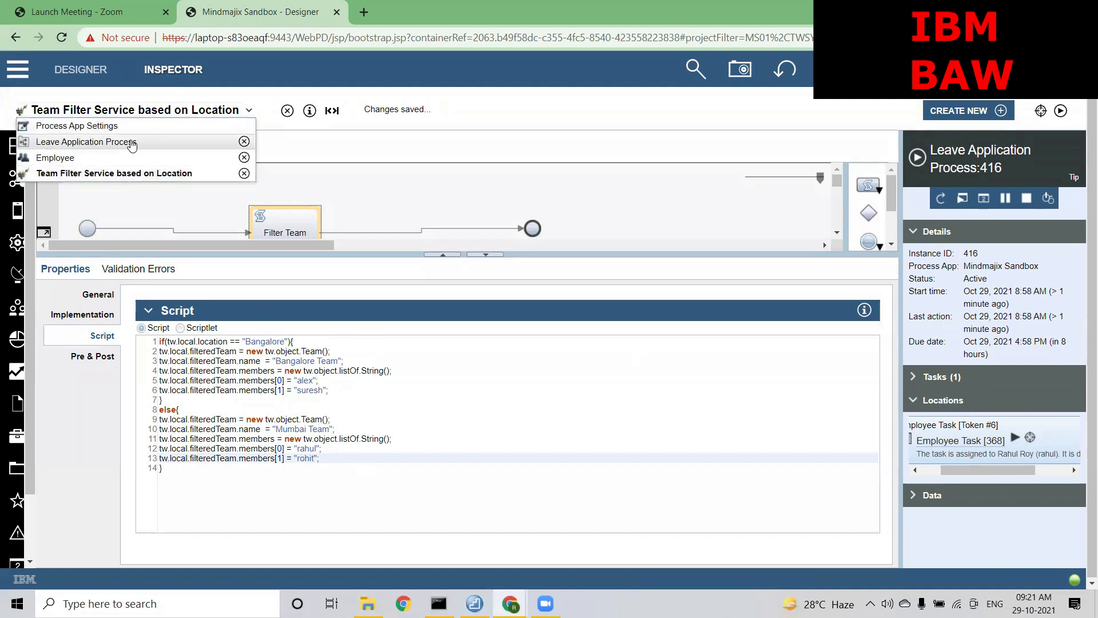
click(132, 143)
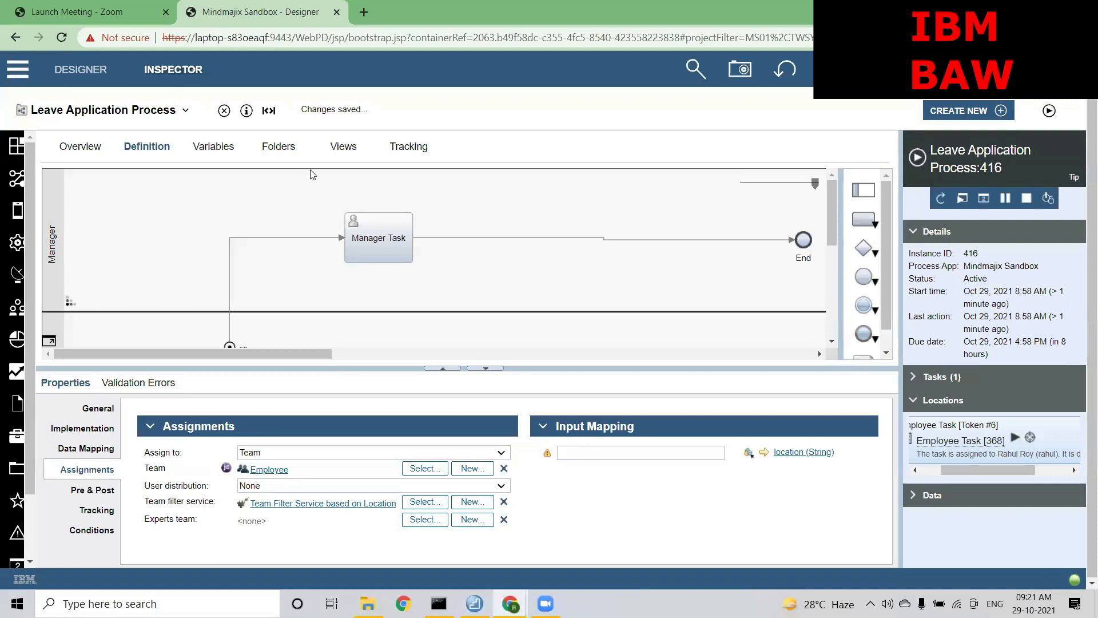
click(211, 145)
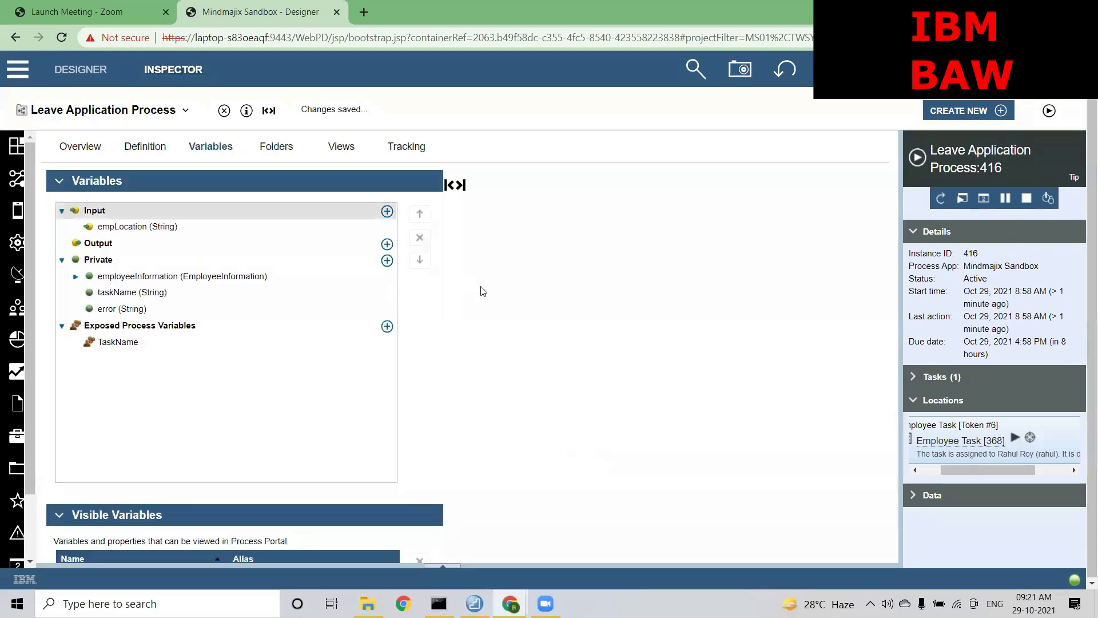
Add private String variable location with default value "Bangalore", then reopen the process editor
click(387, 260)
text(location)
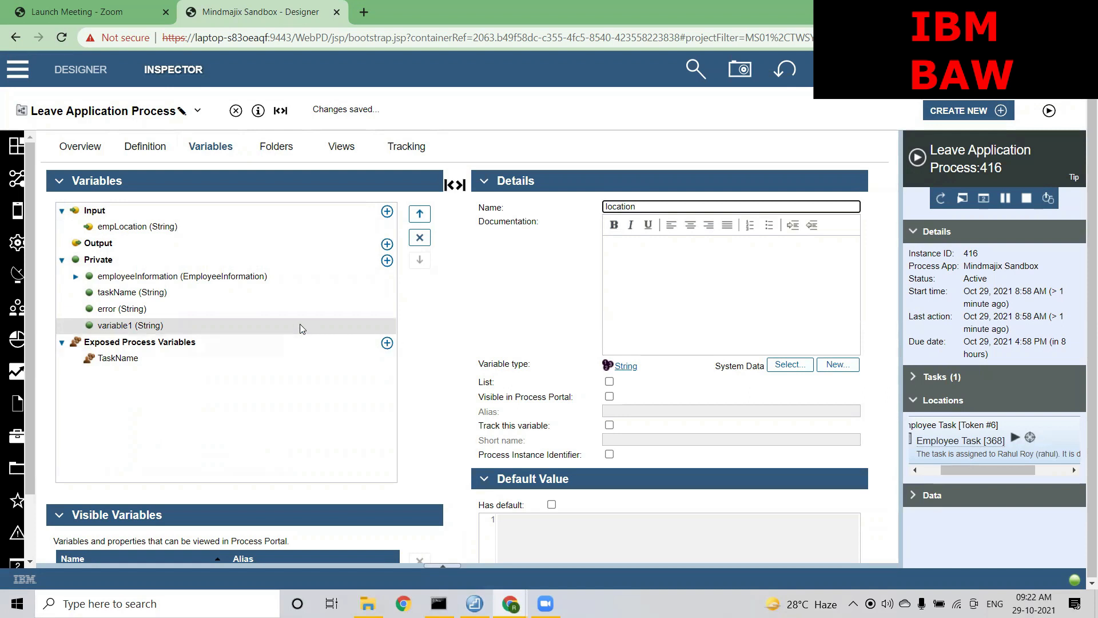
click(441, 338)
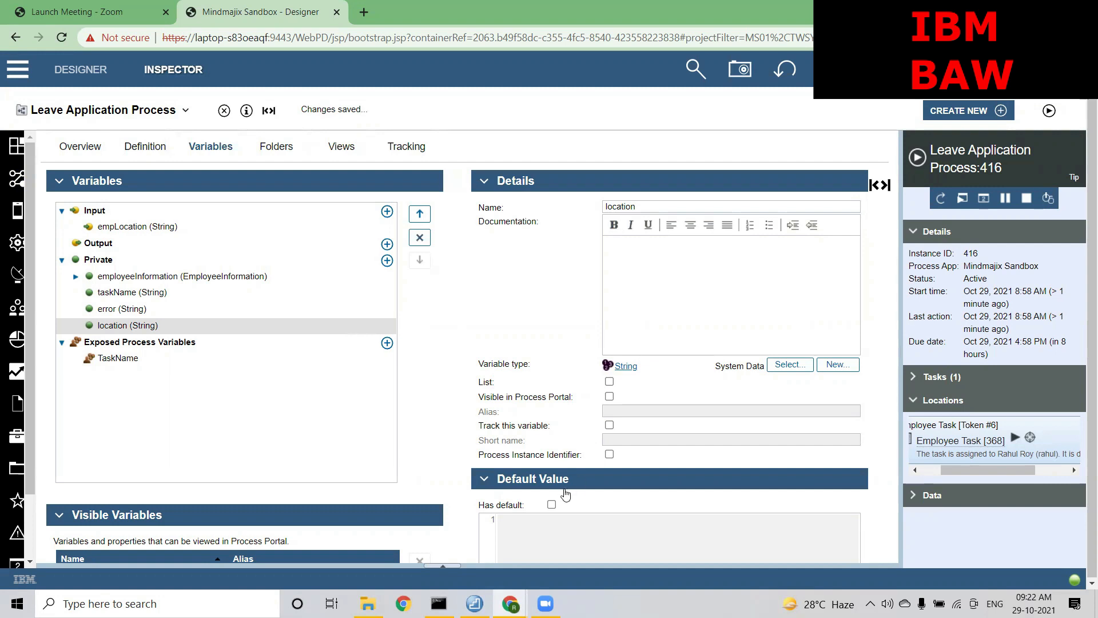
click(551, 504)
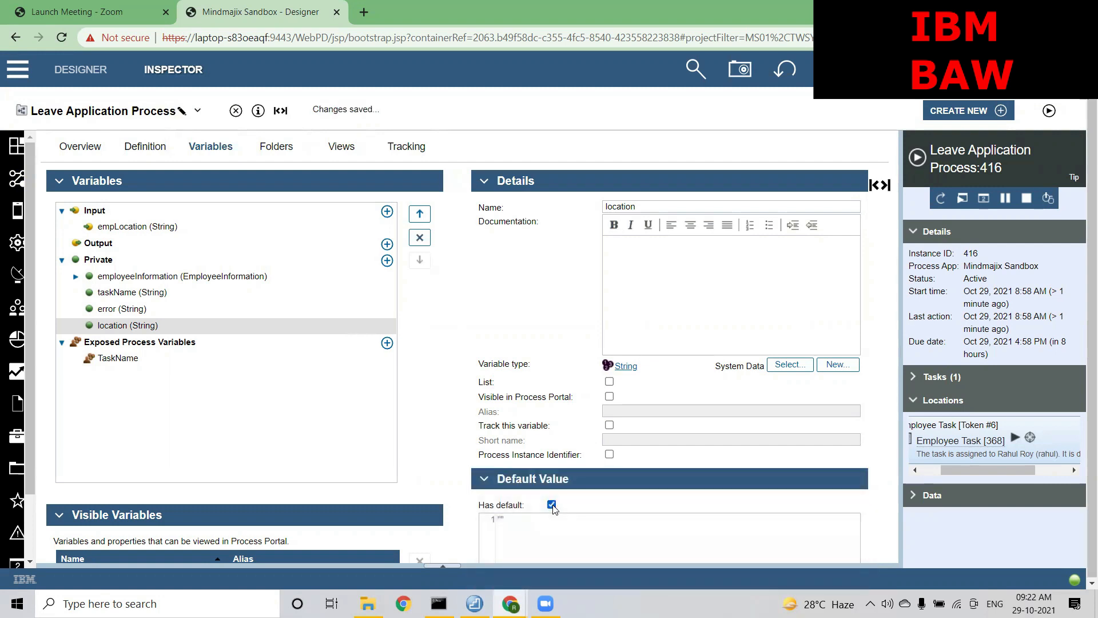
click(502, 519)
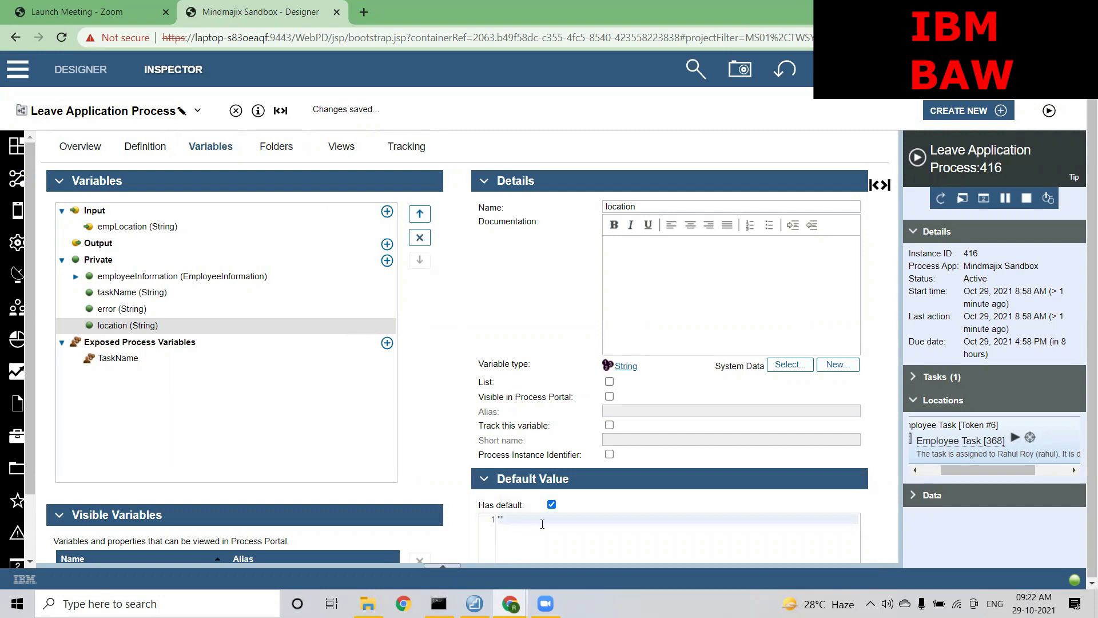
text(Bangalore)
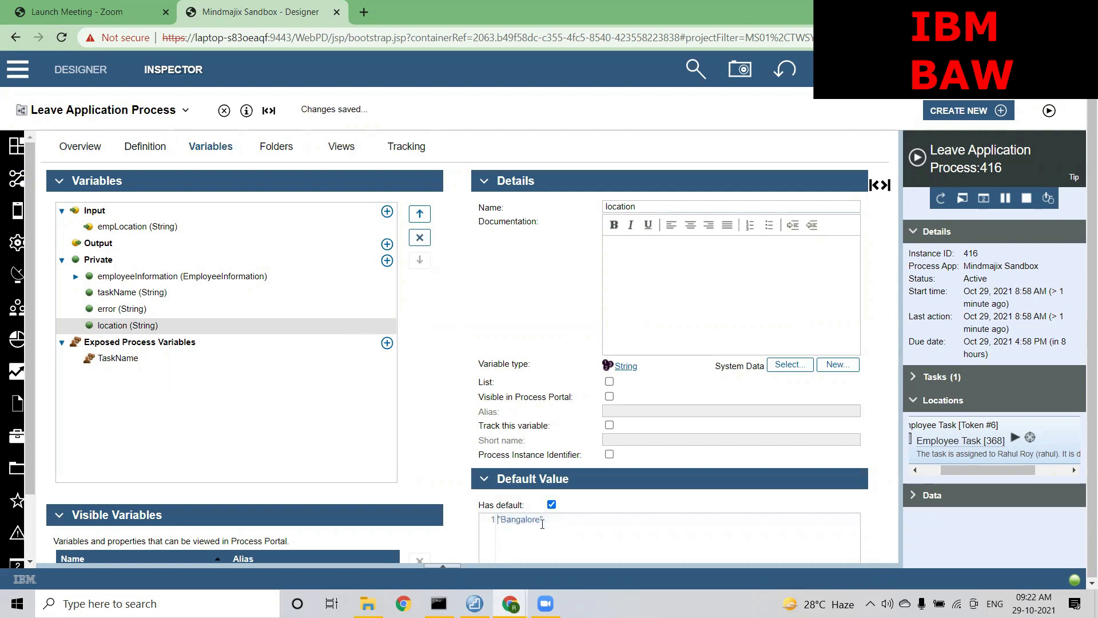
click(144, 114)
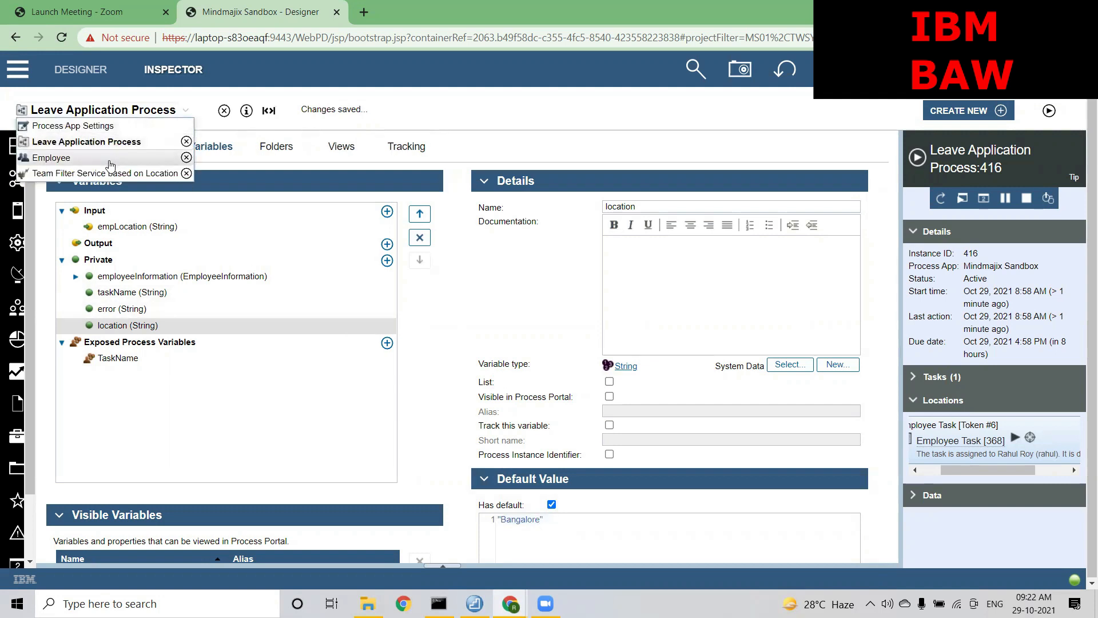
click(91, 143)
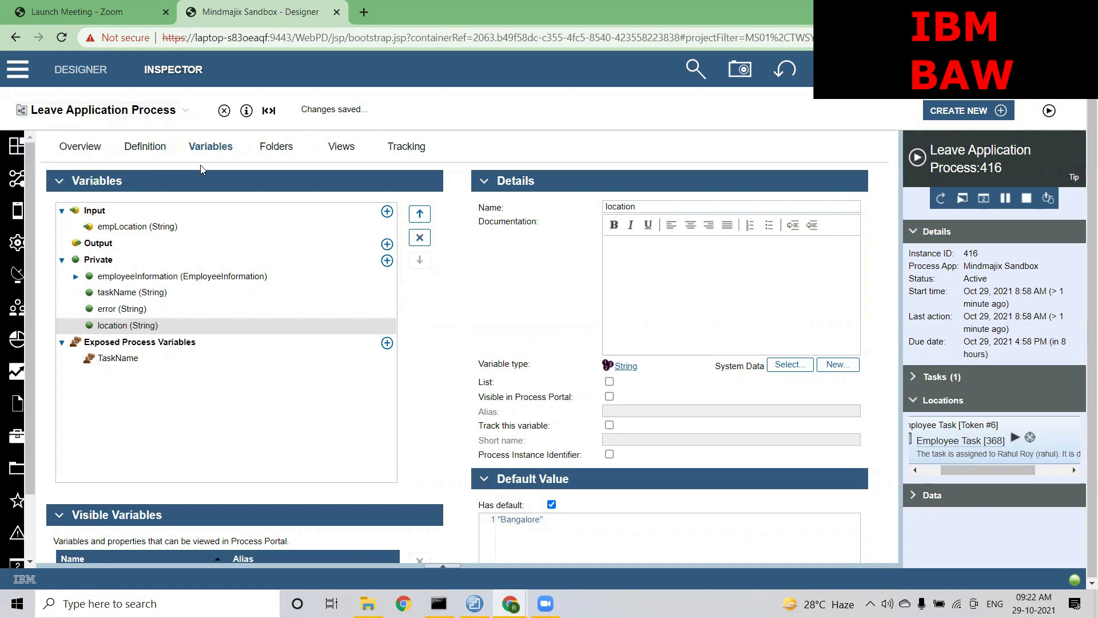
click(146, 147)
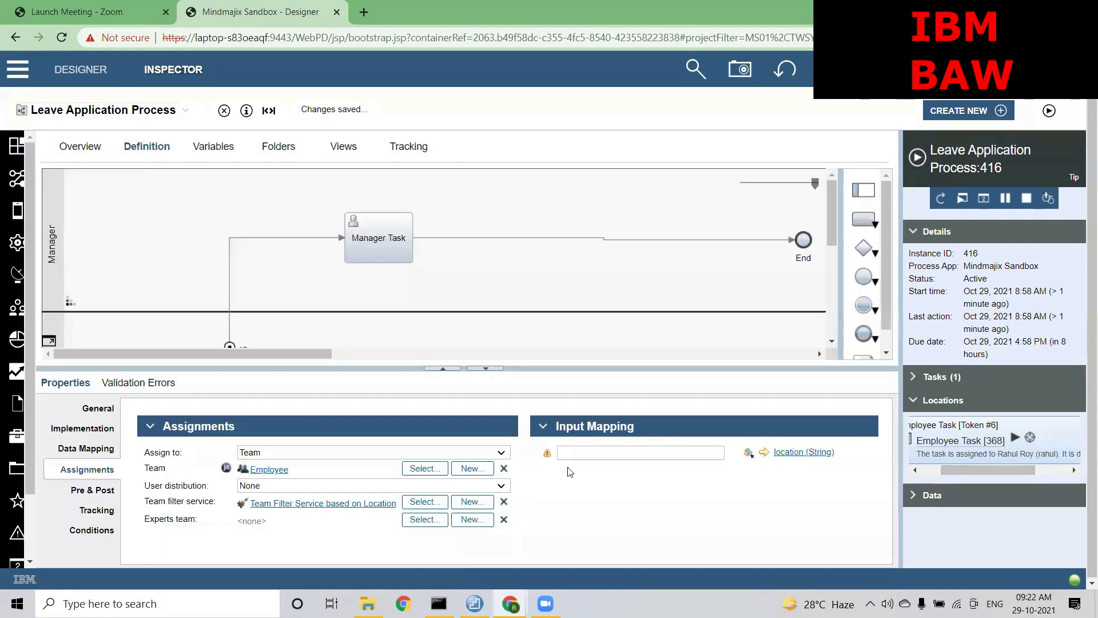
click(749, 453)
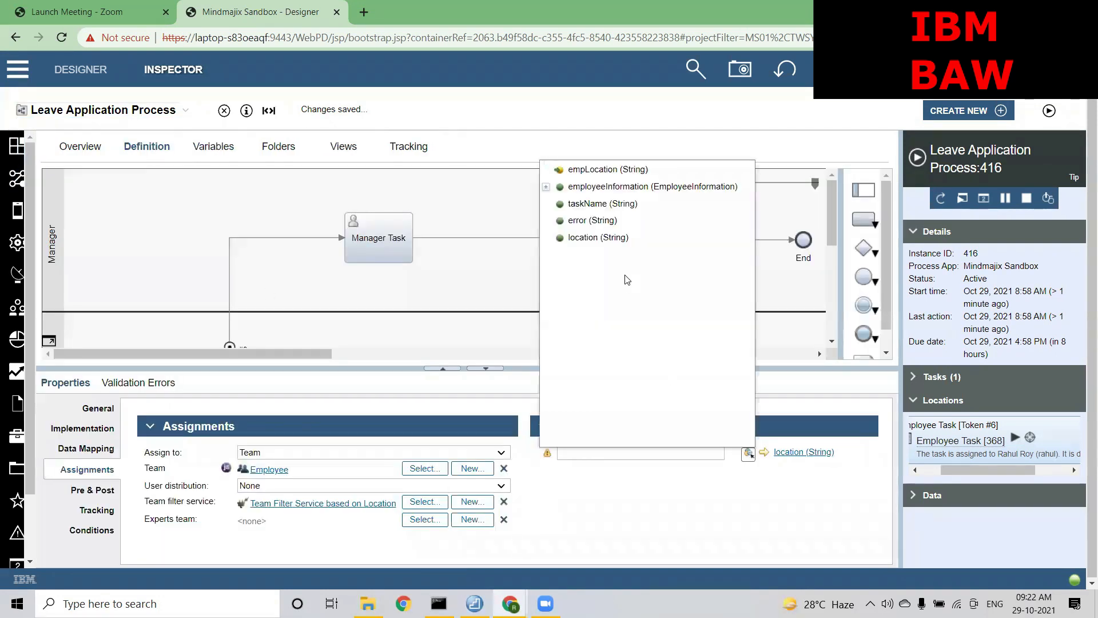
click(603, 239)
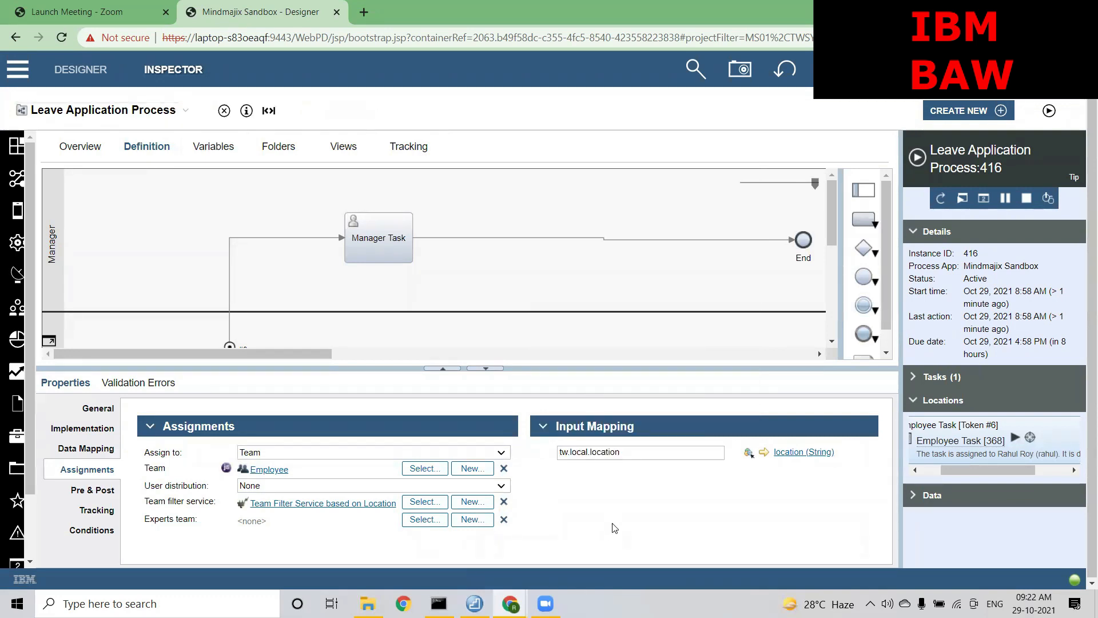
drag(622, 452, 558, 457)
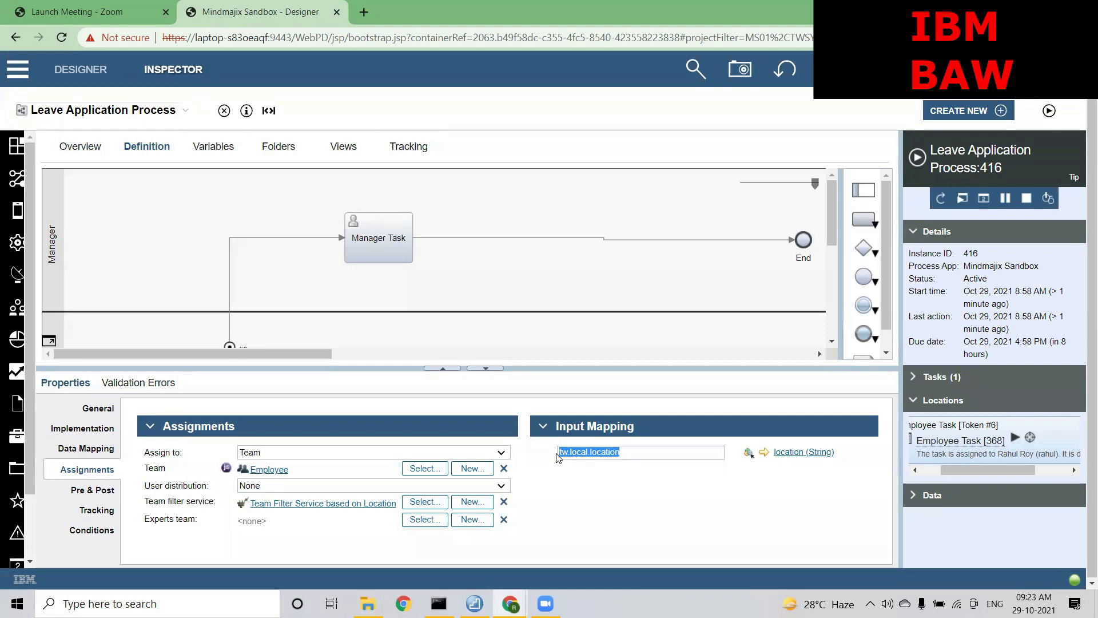
click(643, 455)
Run a new Leave Application Process instance (417) and confirm Employee Task goes to Bangalore Team
click(1049, 111)
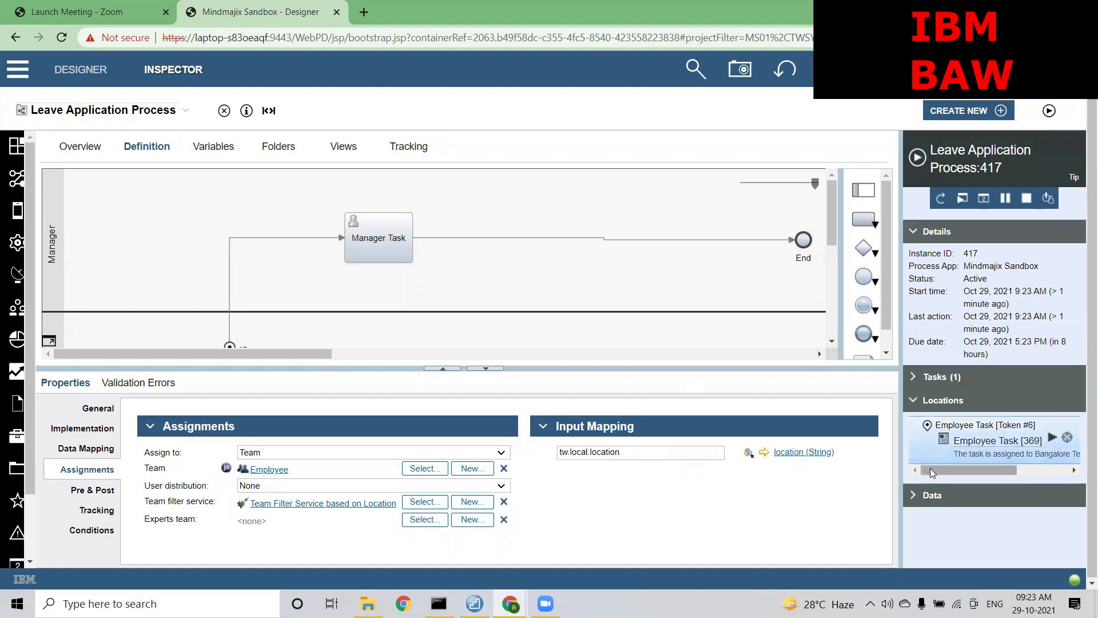
drag(929, 468, 948, 469)
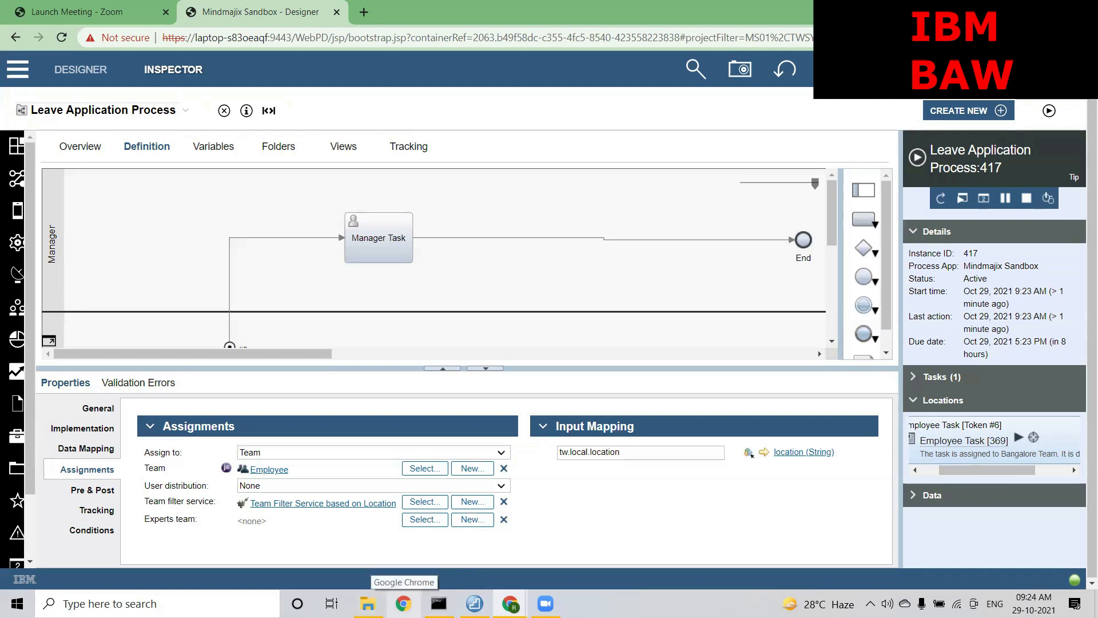
In Process Portal, sign out and sign back in with the employee user's credentials
mouse_move(510, 601)
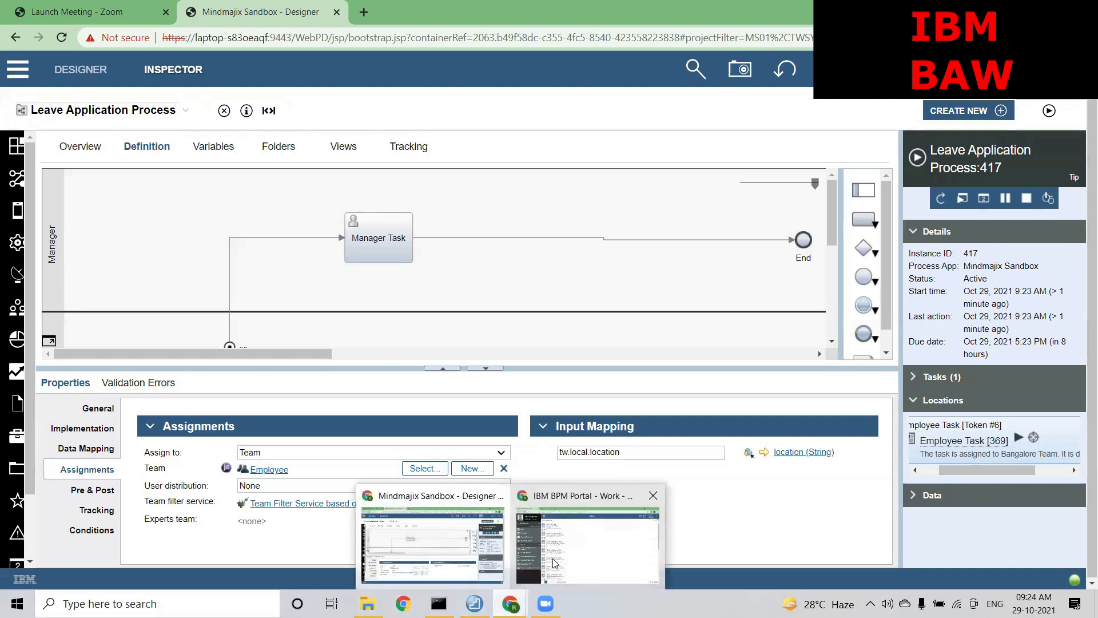
click(626, 489)
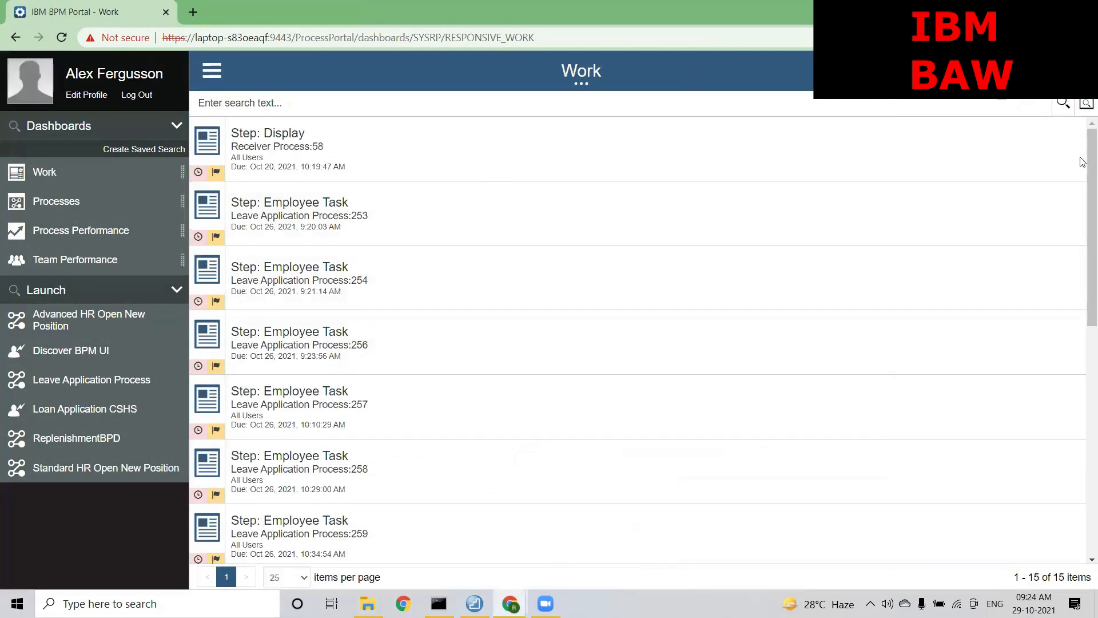
click(138, 95)
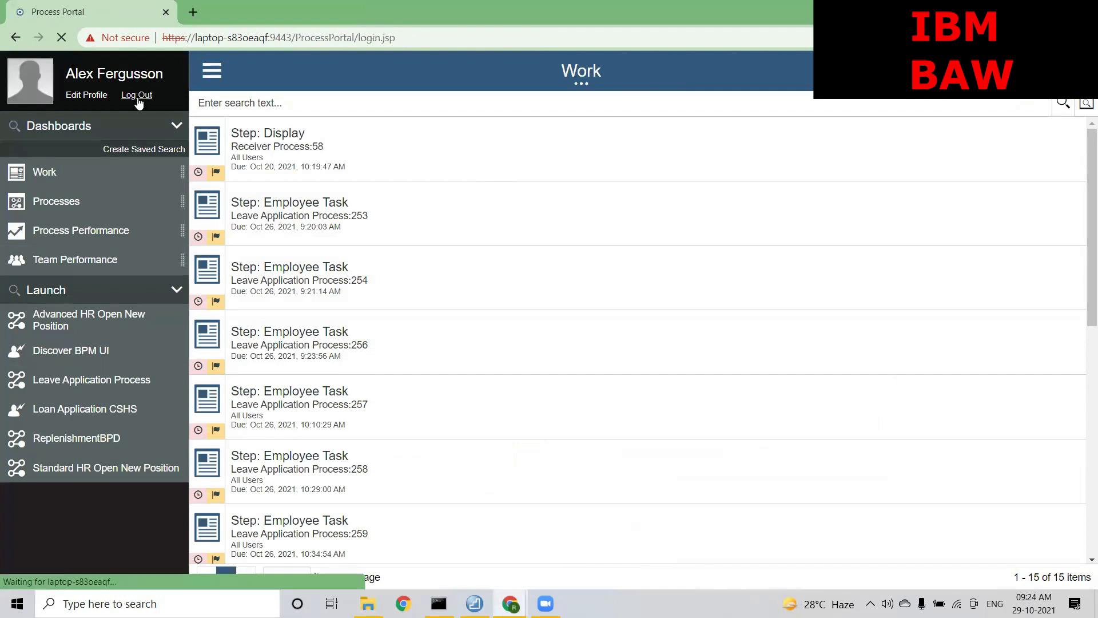
text(rahul)
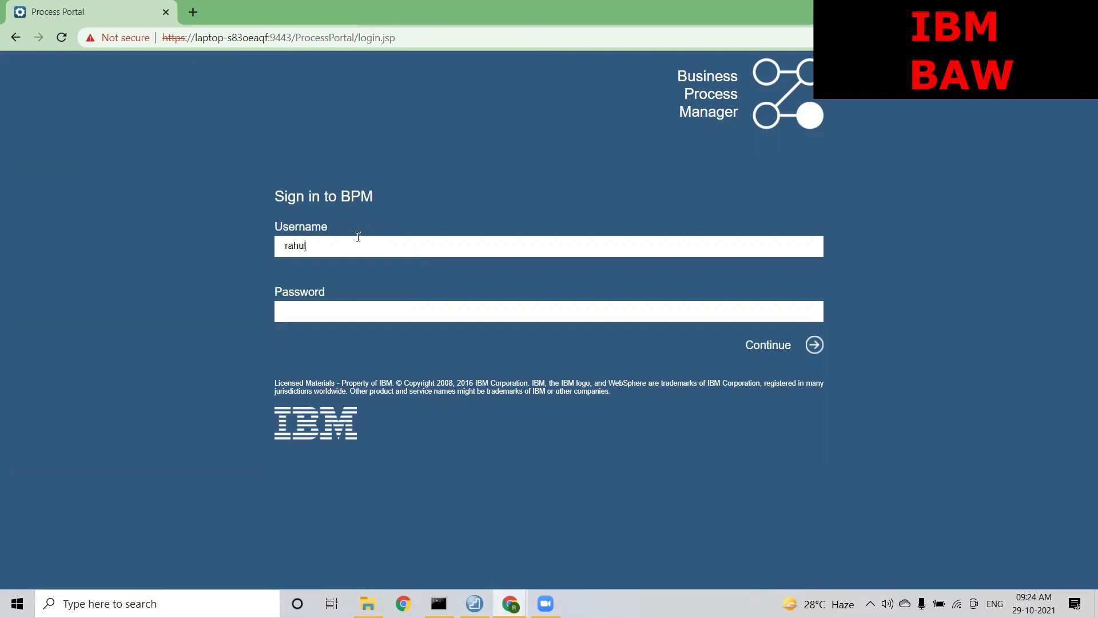
key(Tab)
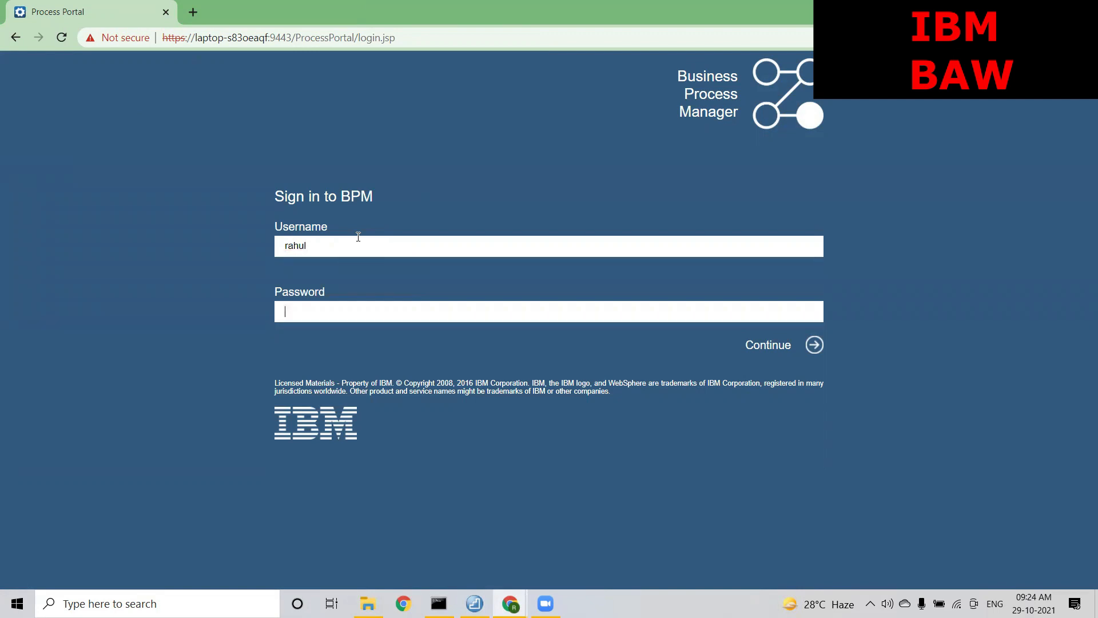
text(••••)
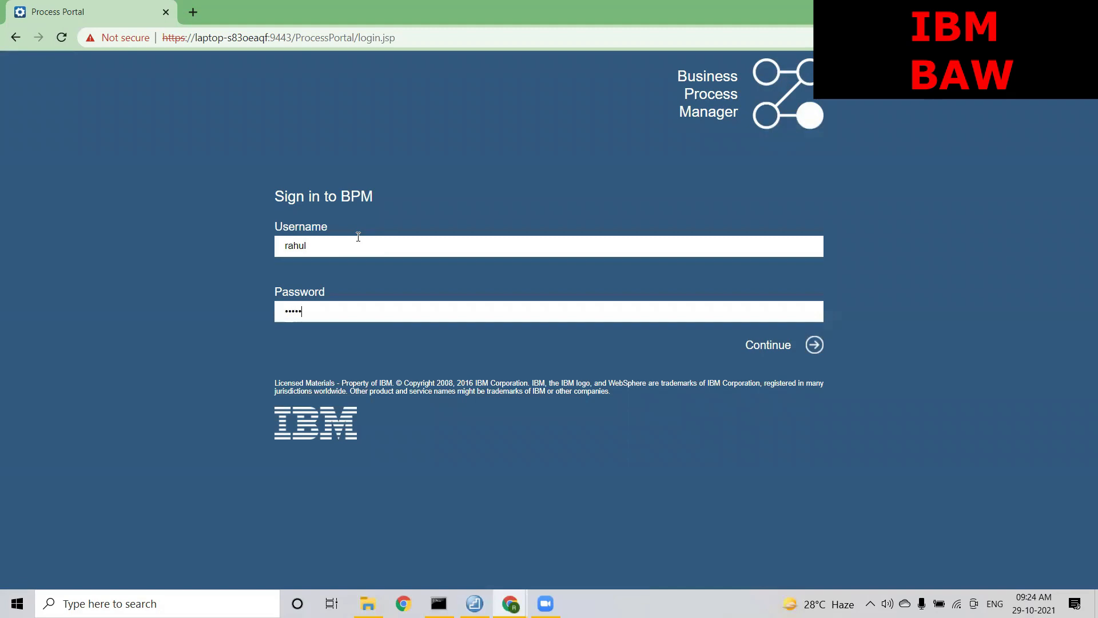
text(••)
key(Return)
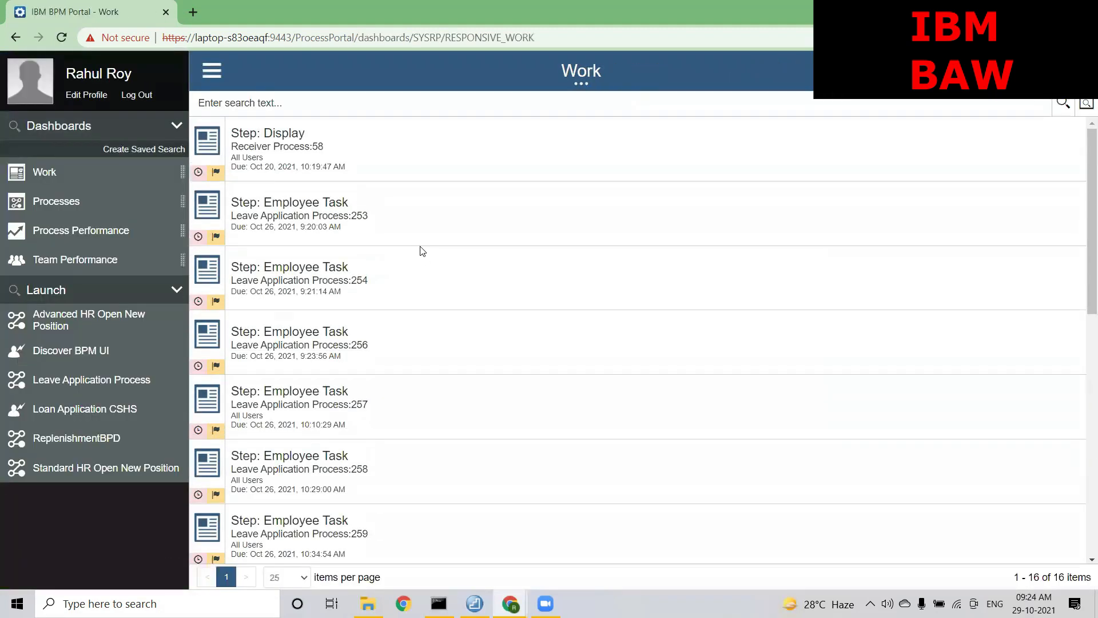
Log back into Process Designer and open the details of Leave Application Process:417
mouse_move(506, 593)
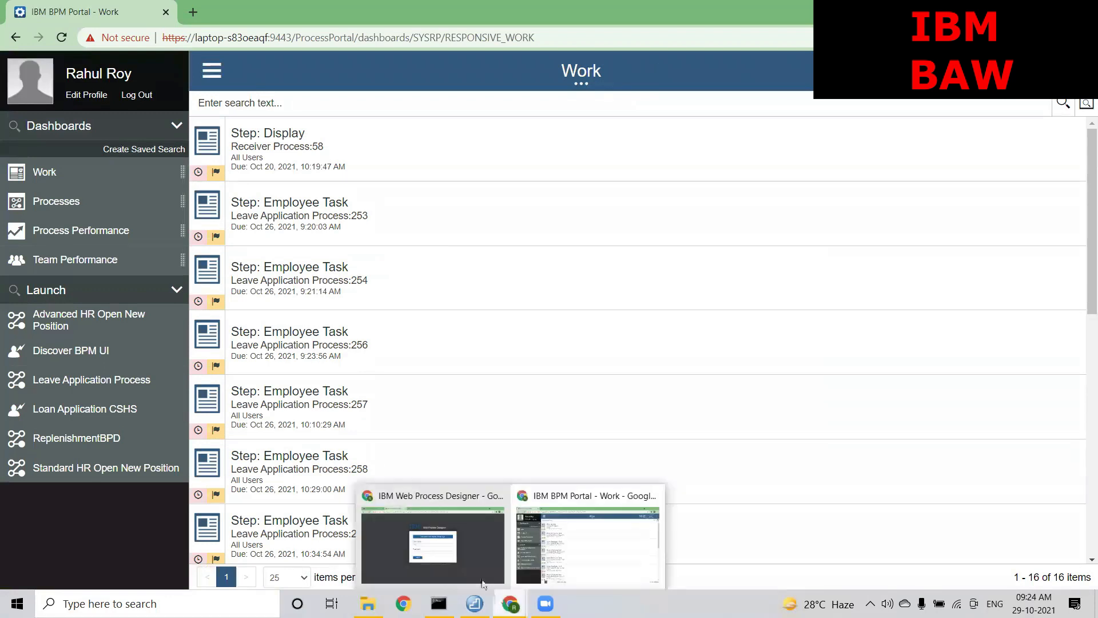
click(466, 555)
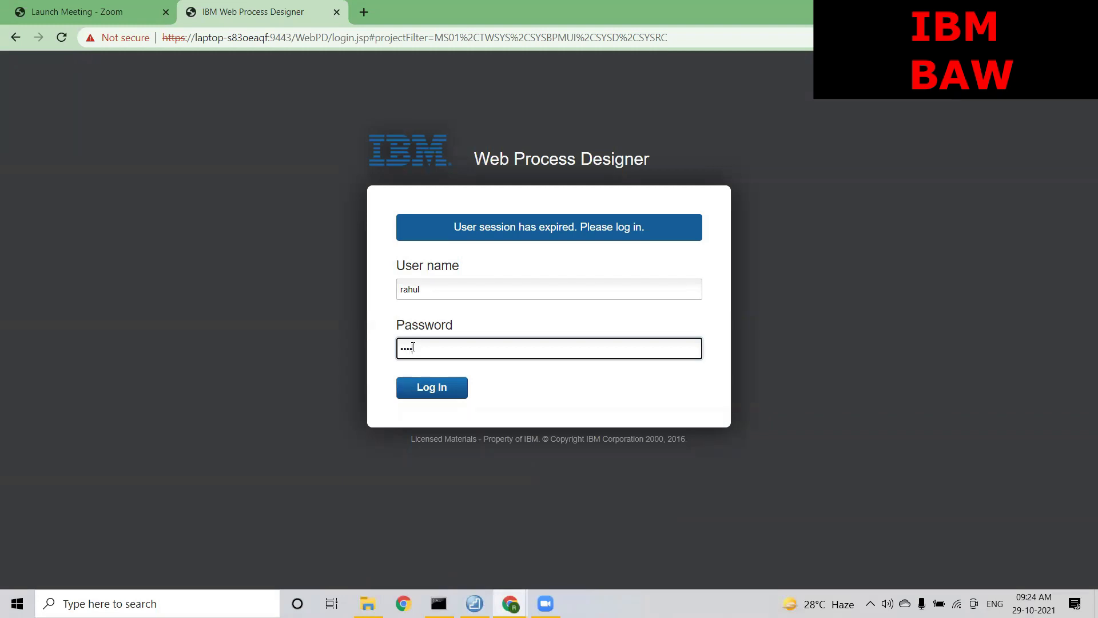
key(Return)
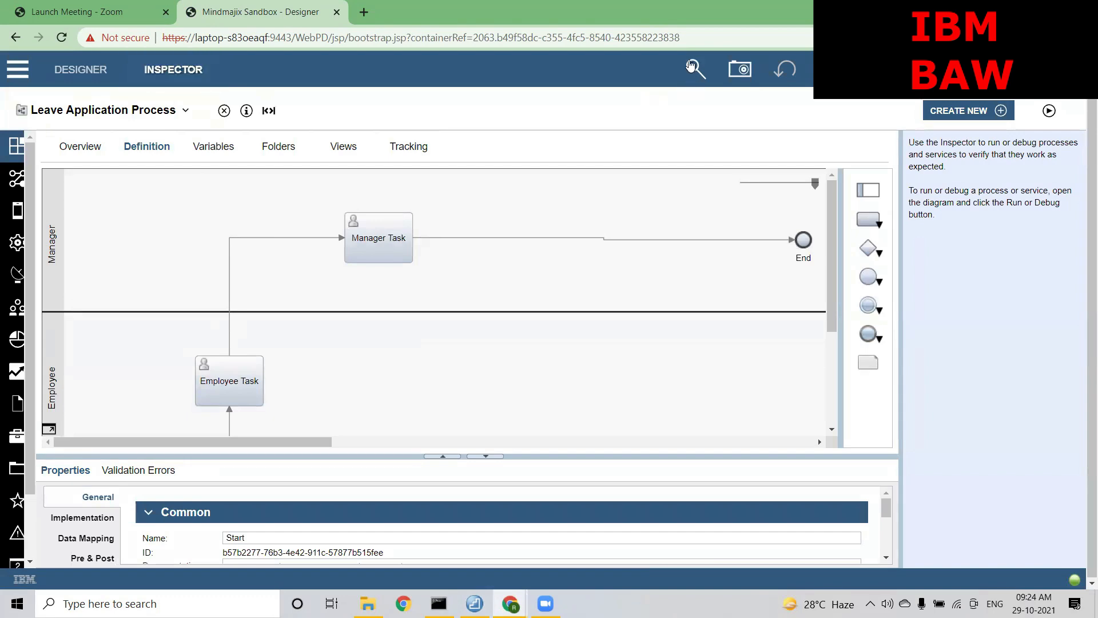
click(691, 67)
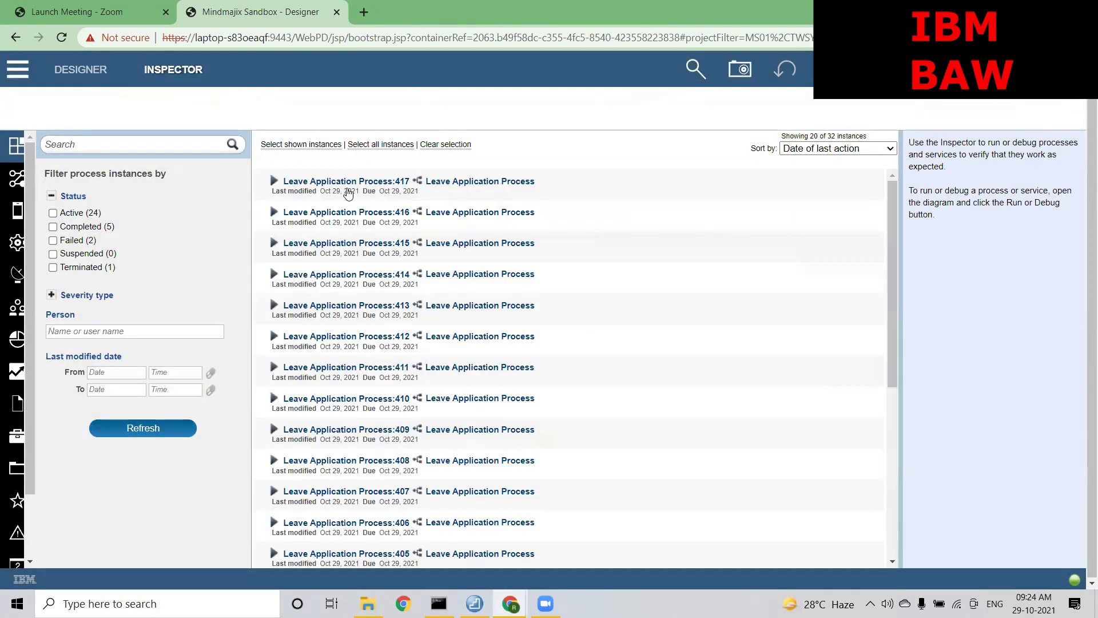
click(429, 188)
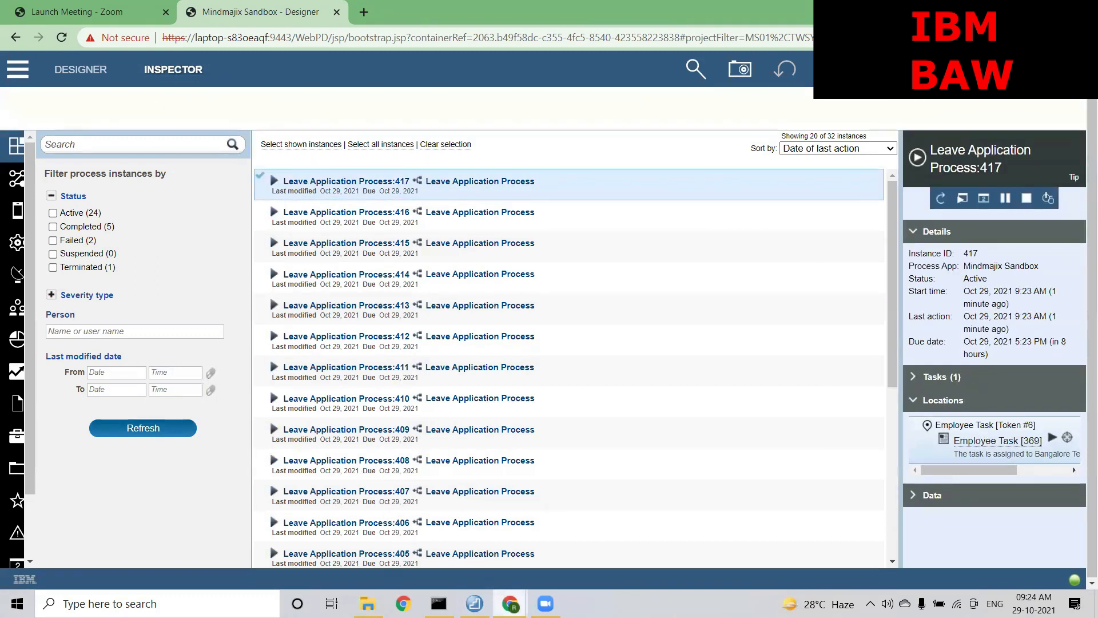
Search Process Portal for instance 417
mouse_move(509, 605)
click(629, 543)
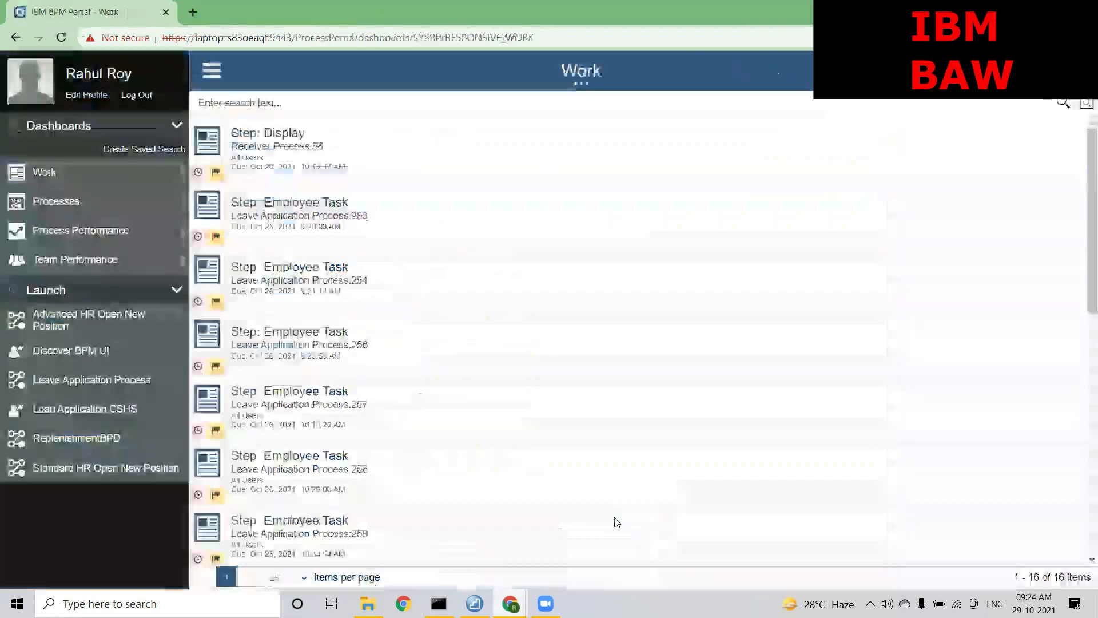
text(417)
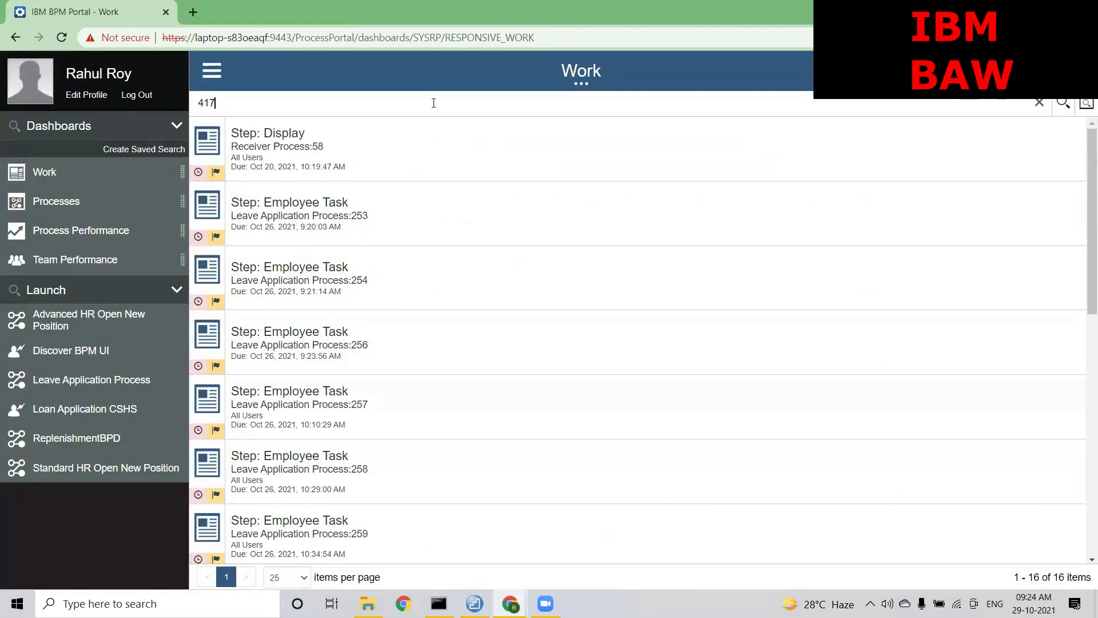
key(Return)
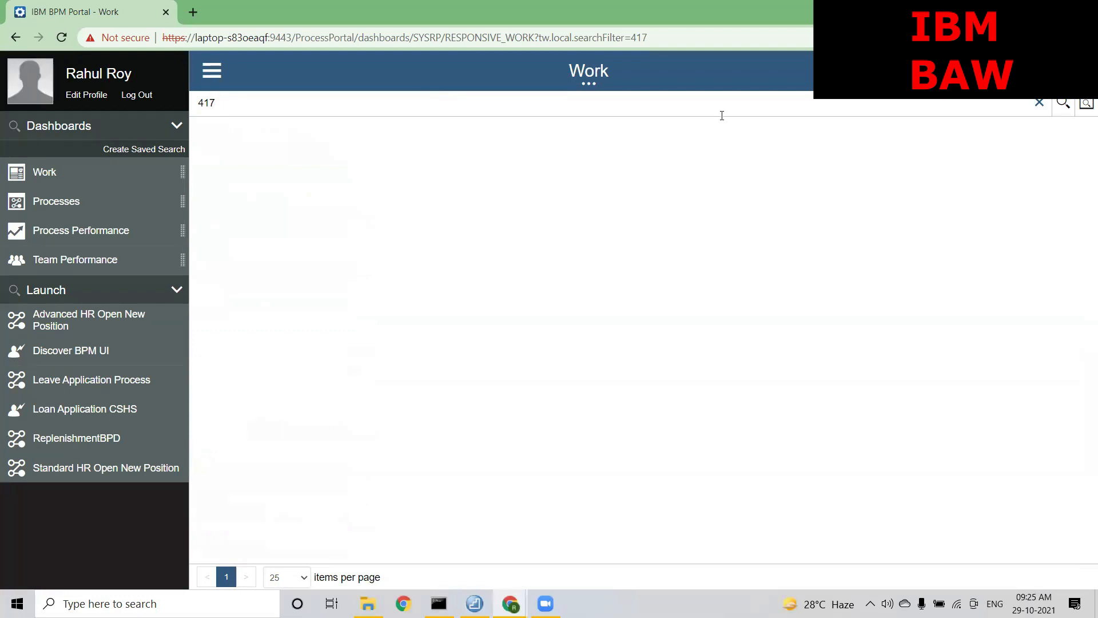
Sign in to the Portal as the other user and search for 417 again
click(140, 98)
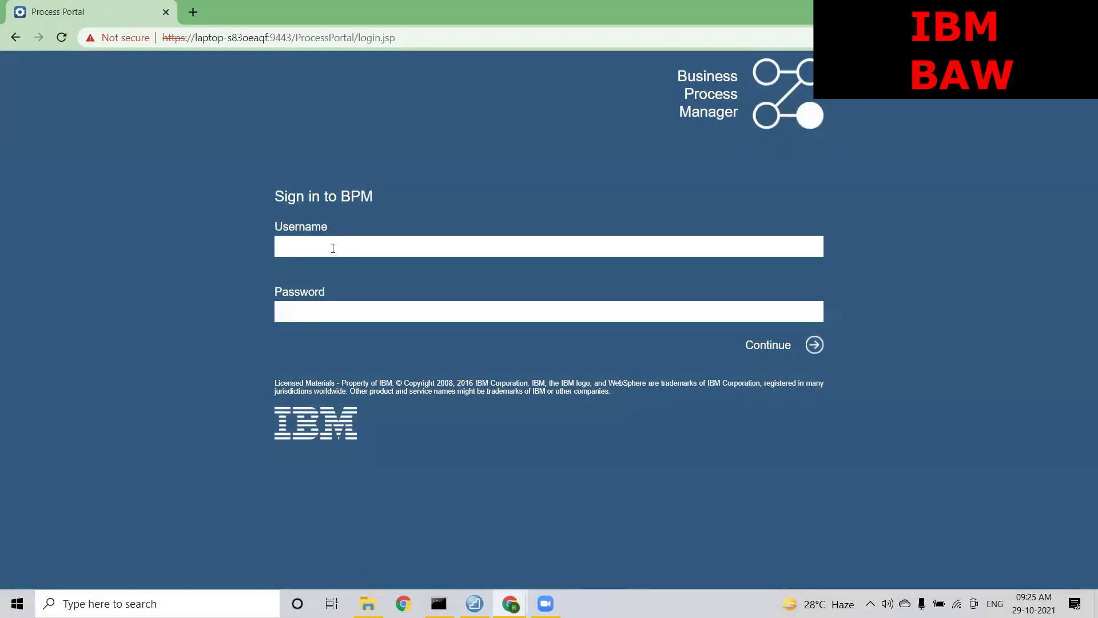
click(333, 248)
text(alex)
key(Tab)
text(••••••••)
key(Return)
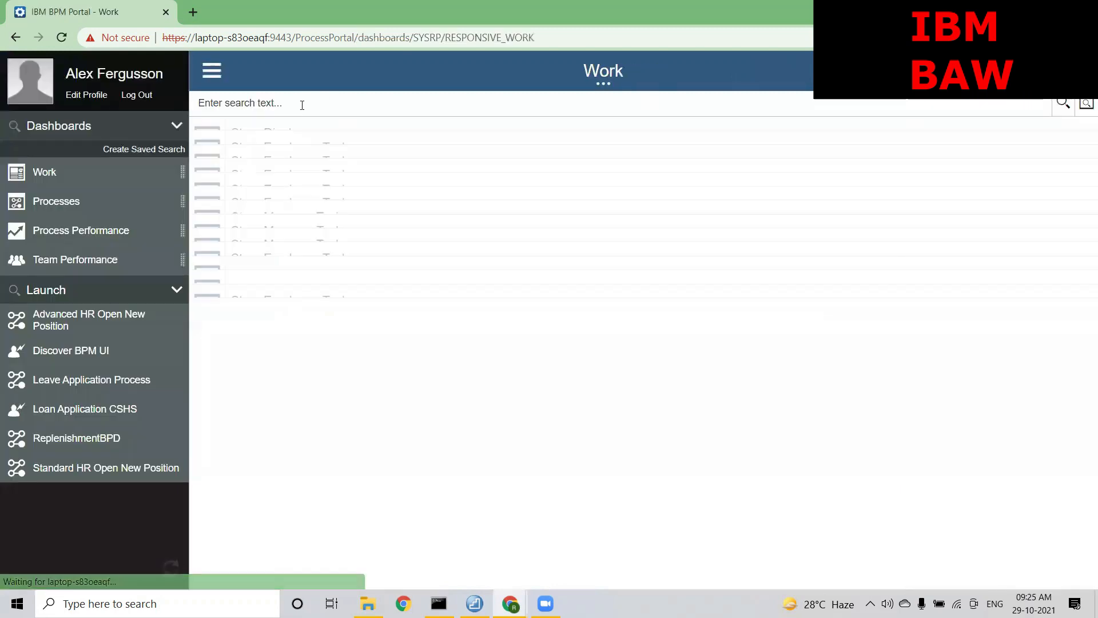
text(417)
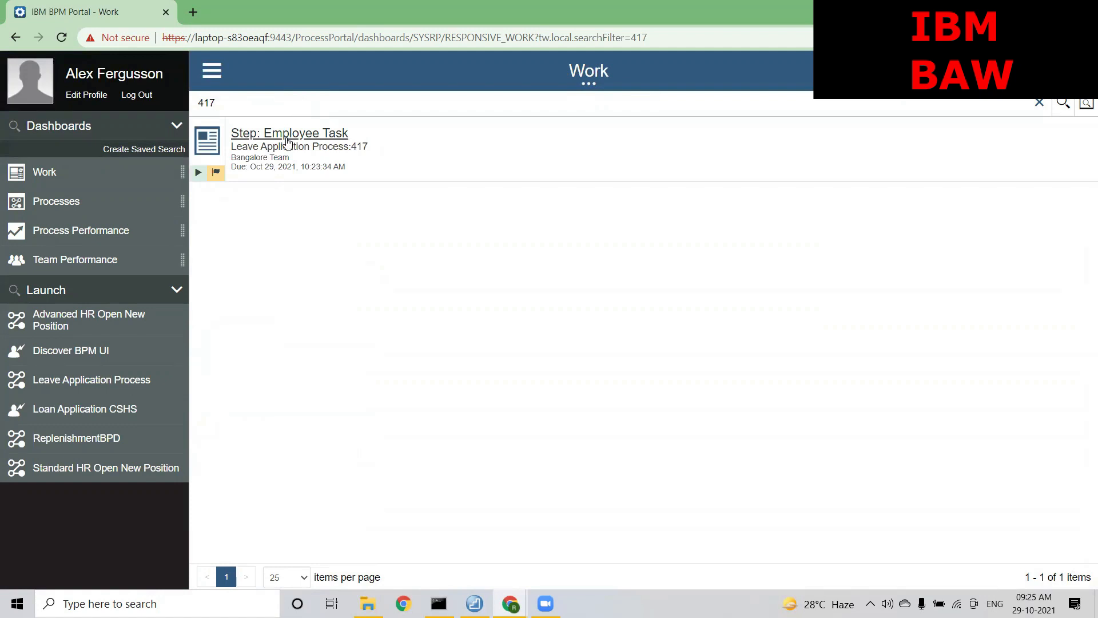
mouse_move(231, 166)
mouse_down()
mouse_move(268, 163)
mouse_move(231, 157)
mouse_up()
Open instance Leave Application Process:417 and claim its Employee Task
click(352, 286)
click(289, 150)
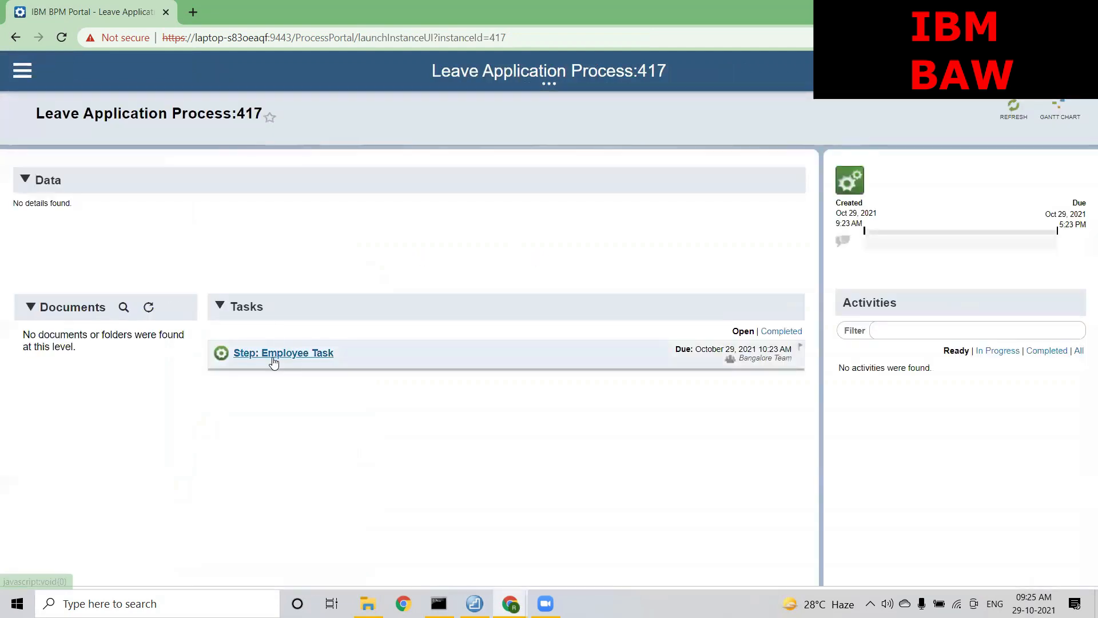
click(273, 358)
click(644, 384)
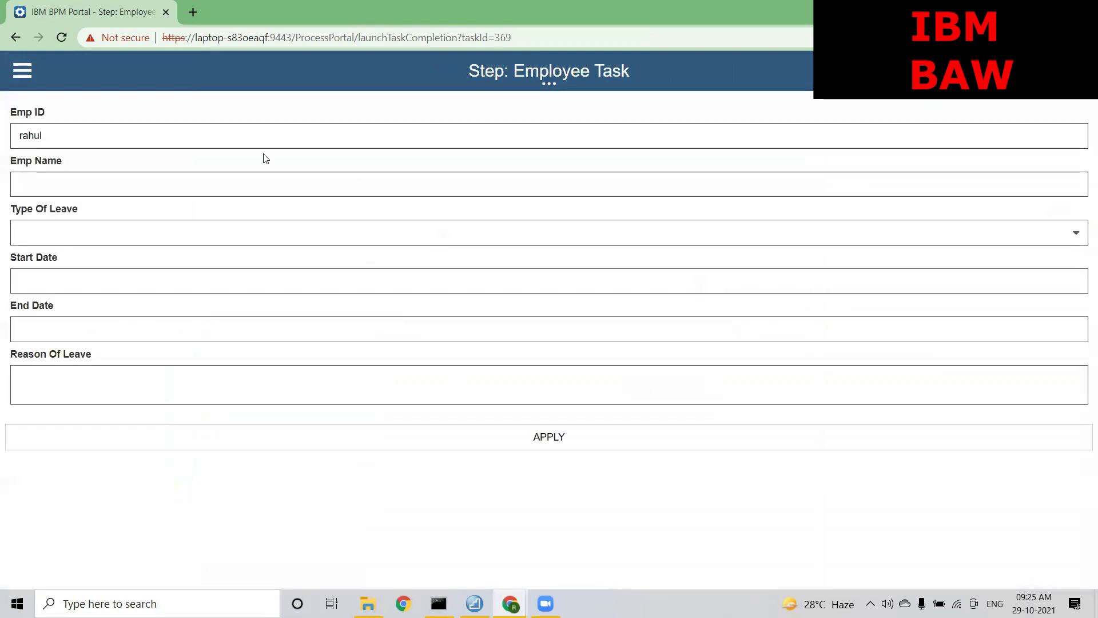
Fill in the employee name, leave type Priviledge Leave, and start date 10/13/2021
click(193, 178)
click(115, 216)
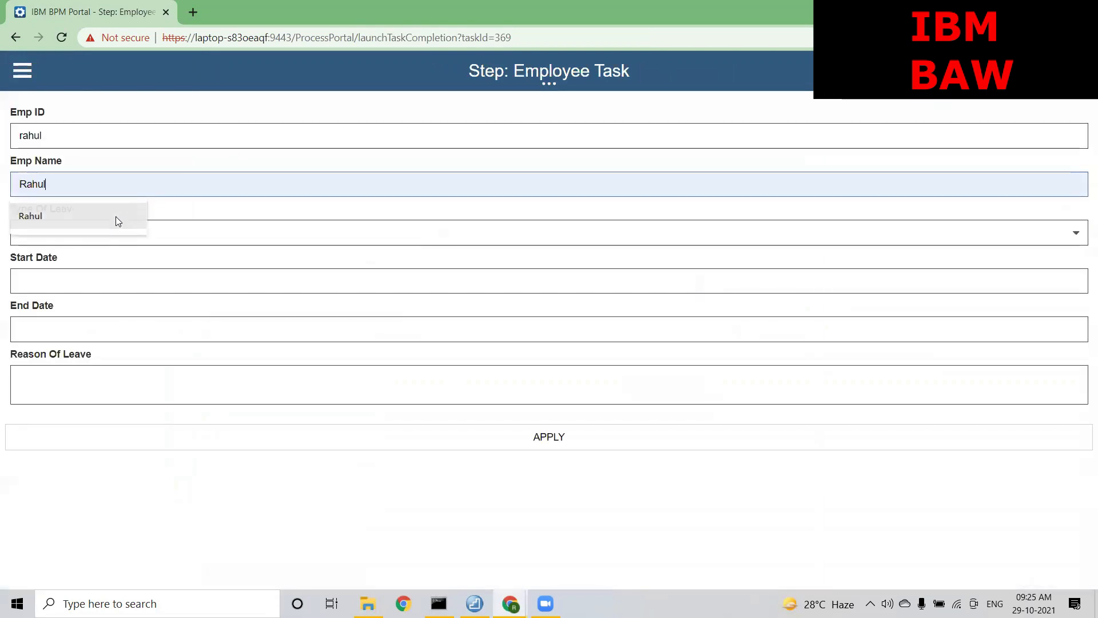
click(101, 232)
click(89, 250)
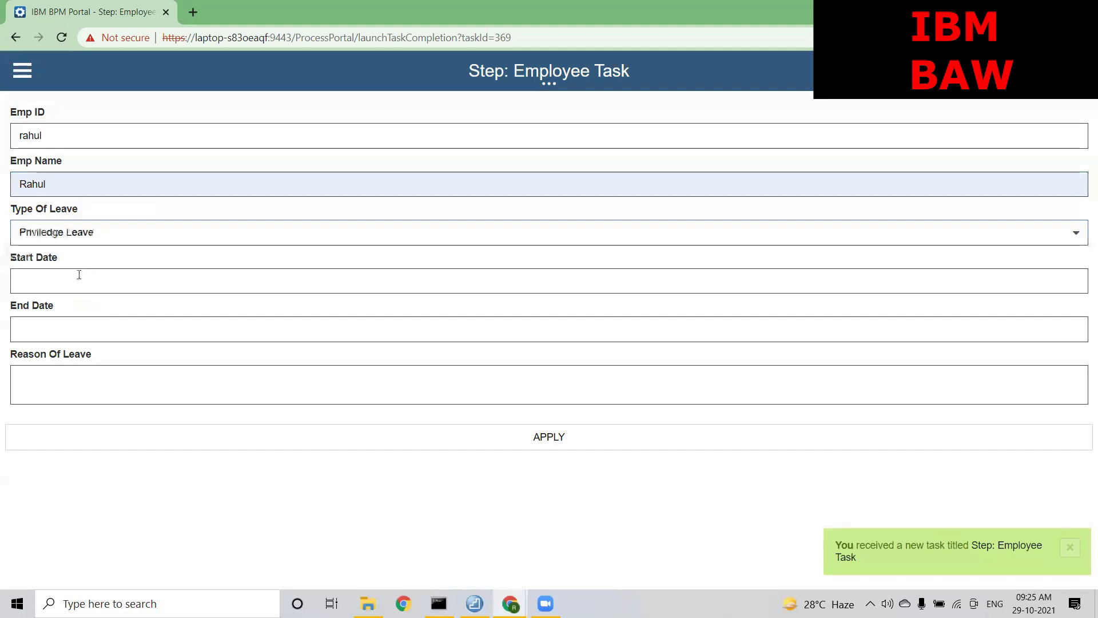
click(78, 277)
click(86, 412)
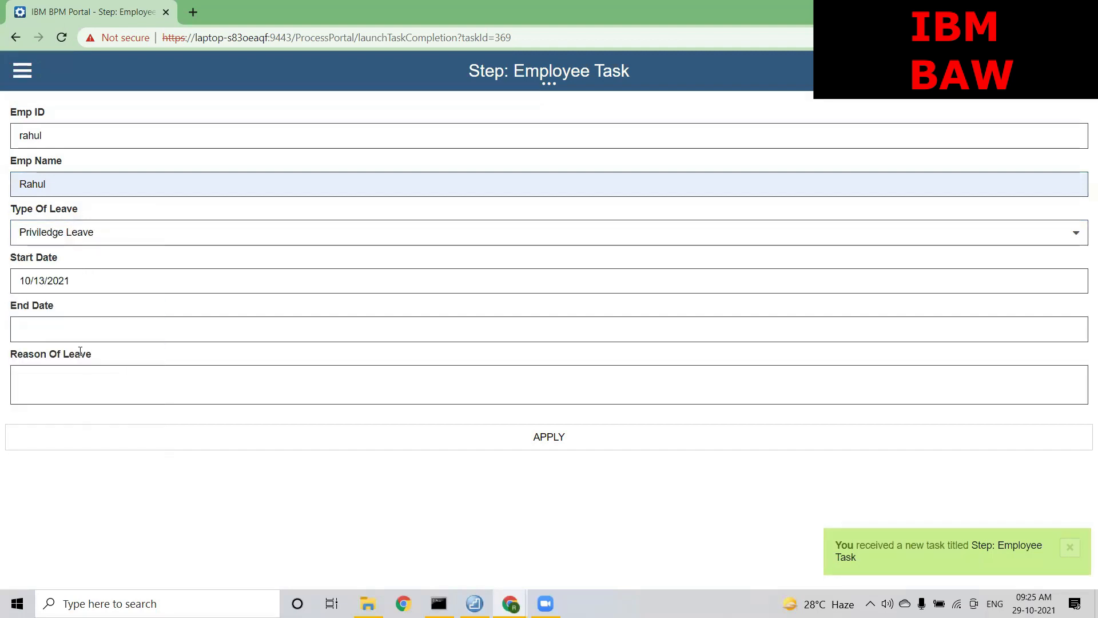
Set end date 10/20/2021, enter reason 'testing', and submit the Employee Task
click(69, 327)
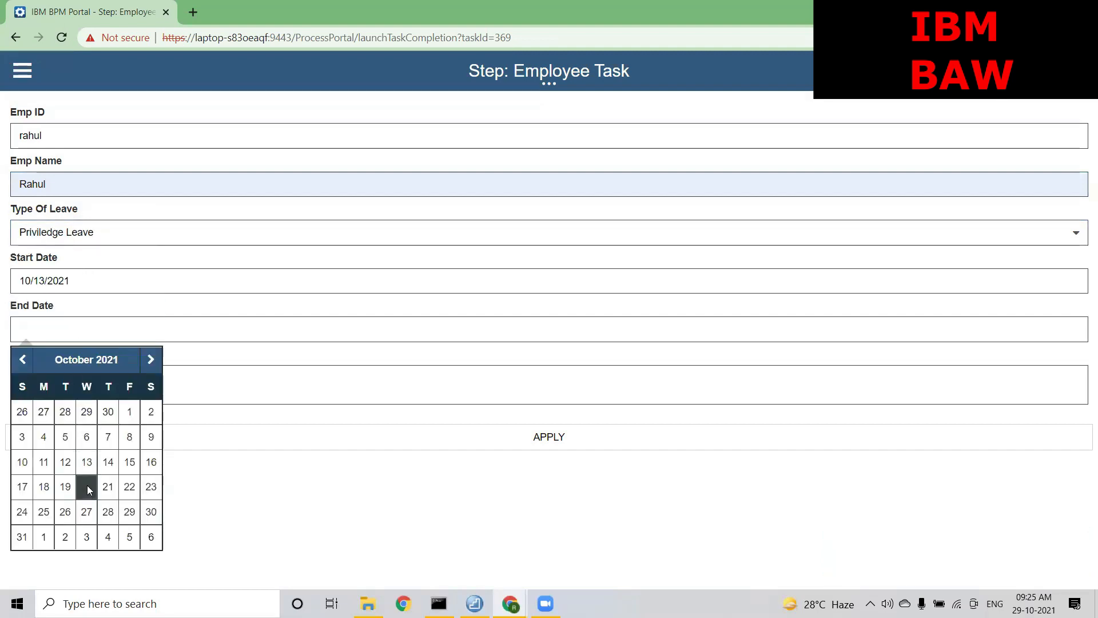
click(87, 485)
click(64, 387)
text(testing)
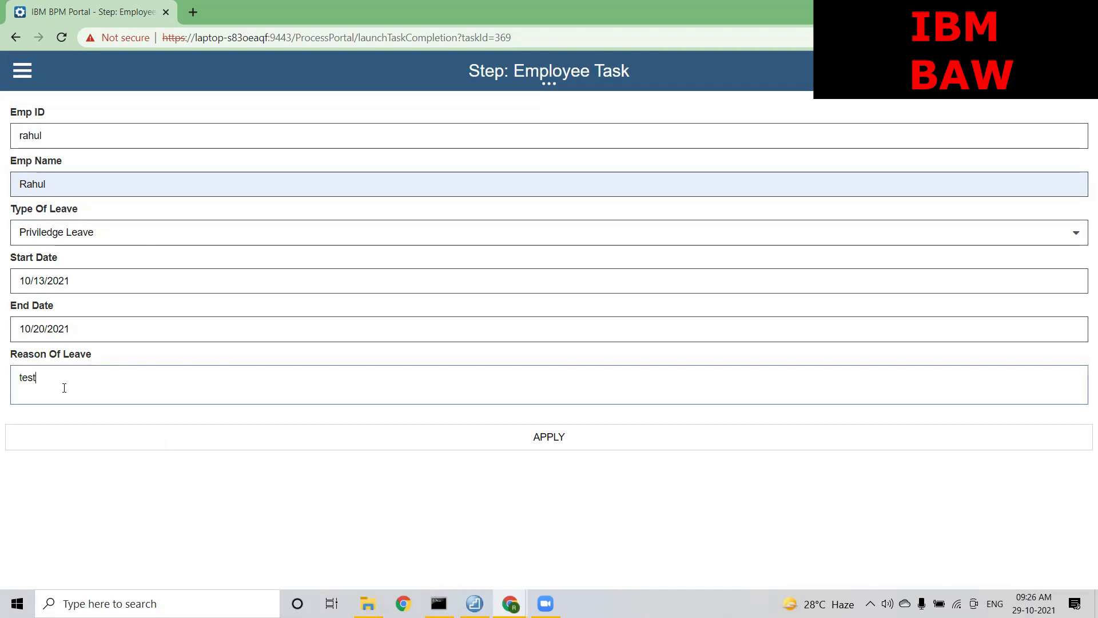
click(444, 433)
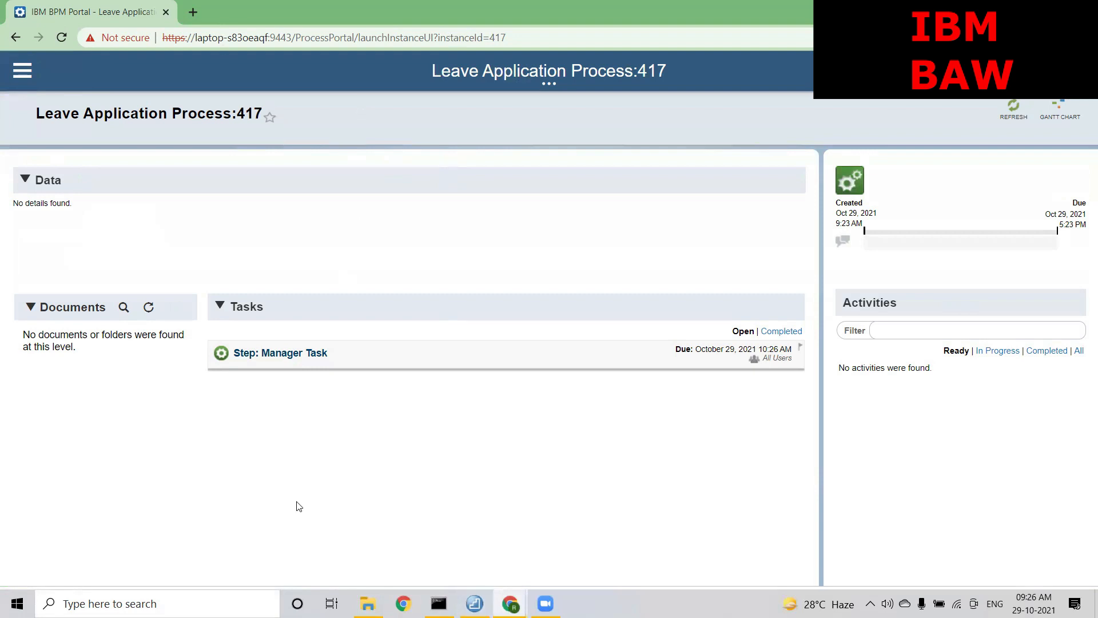
Log back in to Web Process Designer and inspect the empLocation and location variables
mouse_move(510, 603)
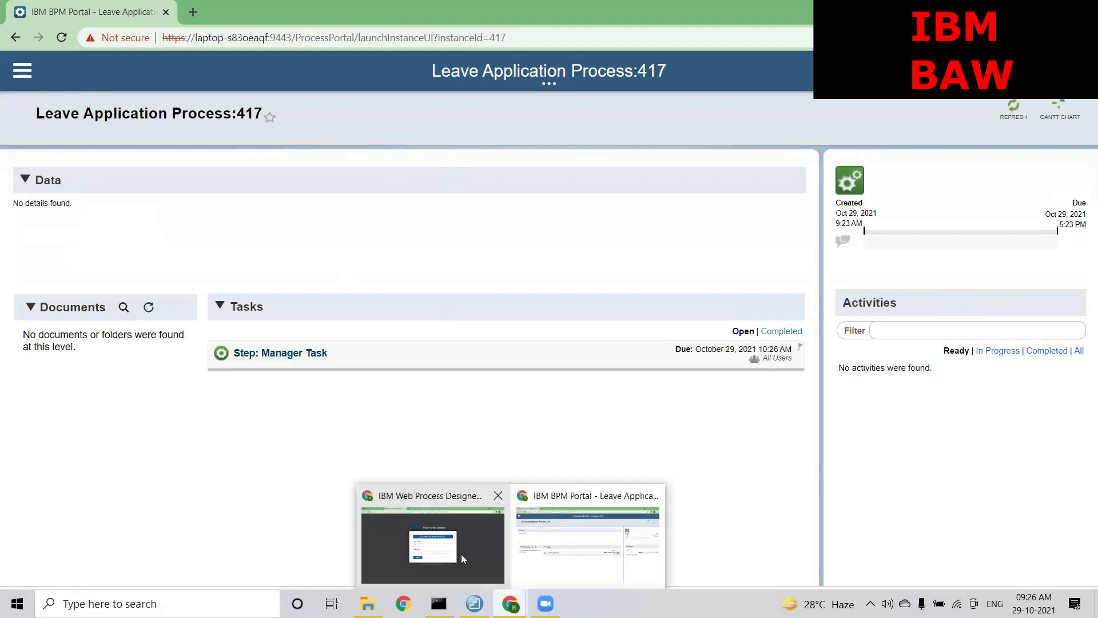
click(491, 550)
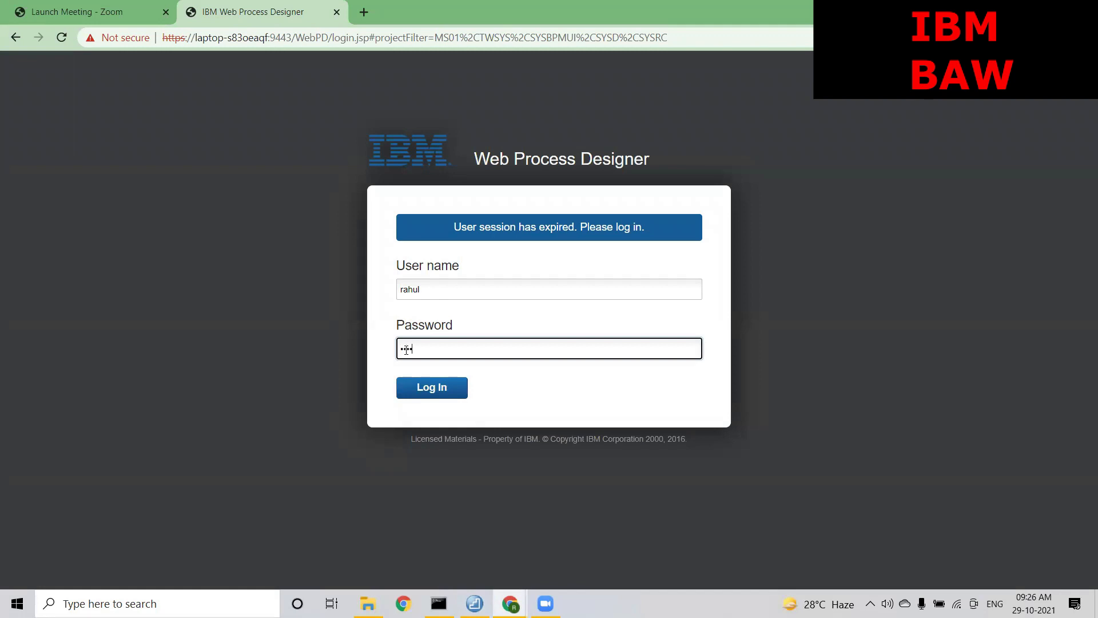
key(Return)
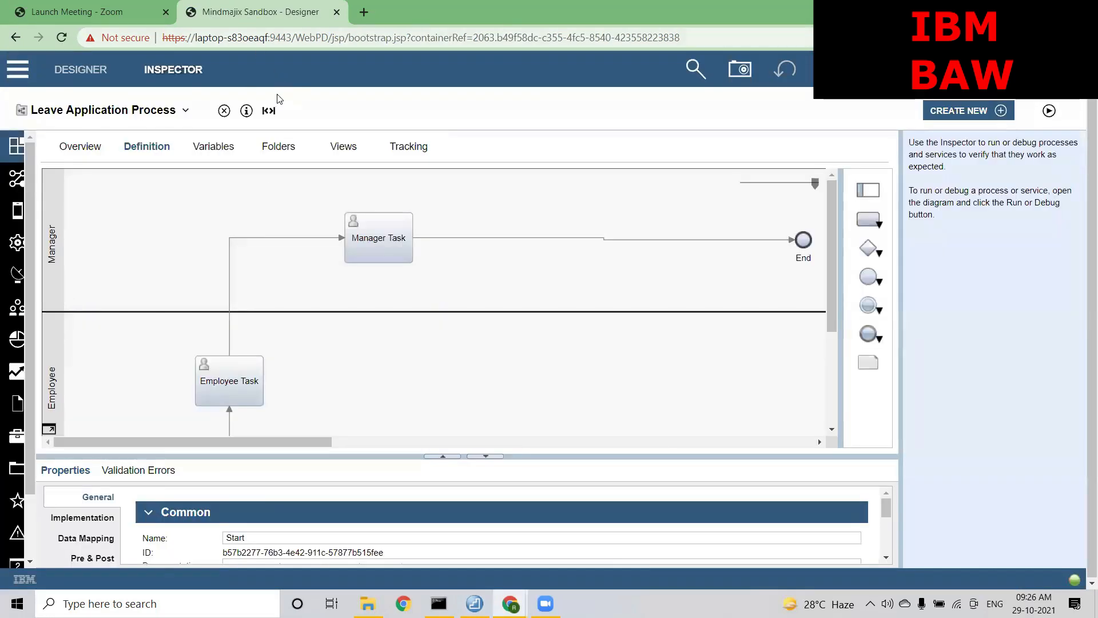
click(213, 149)
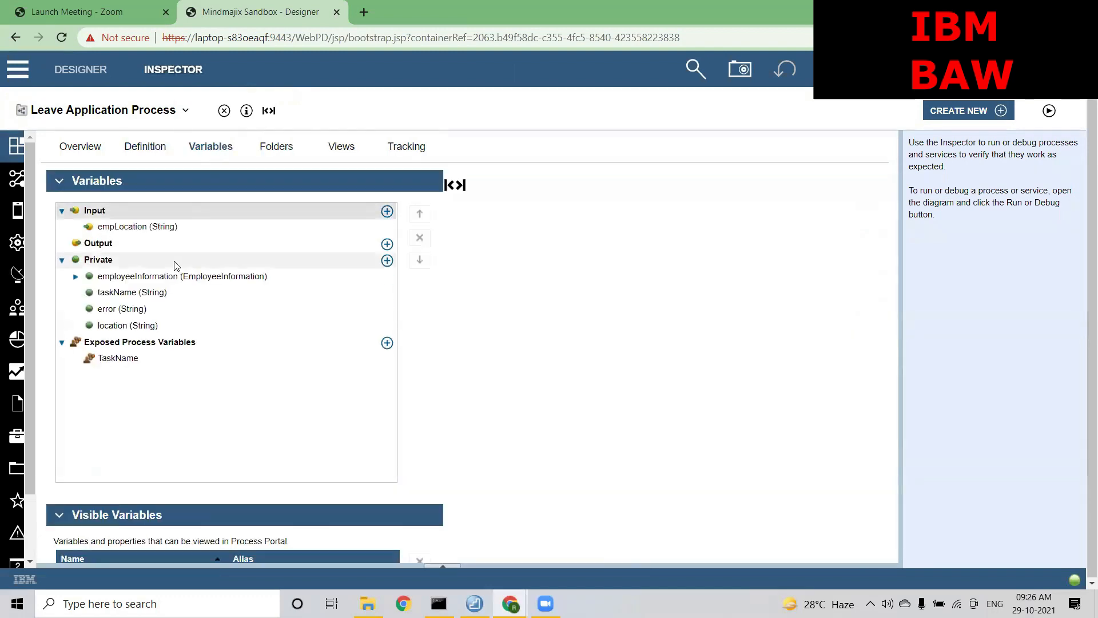
click(152, 227)
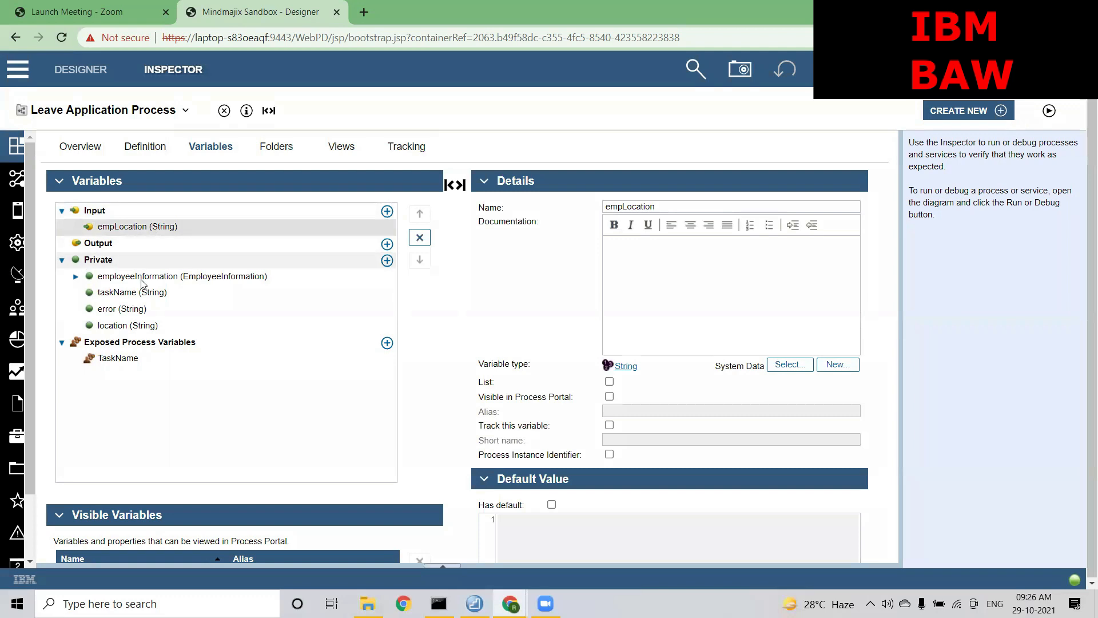
click(131, 326)
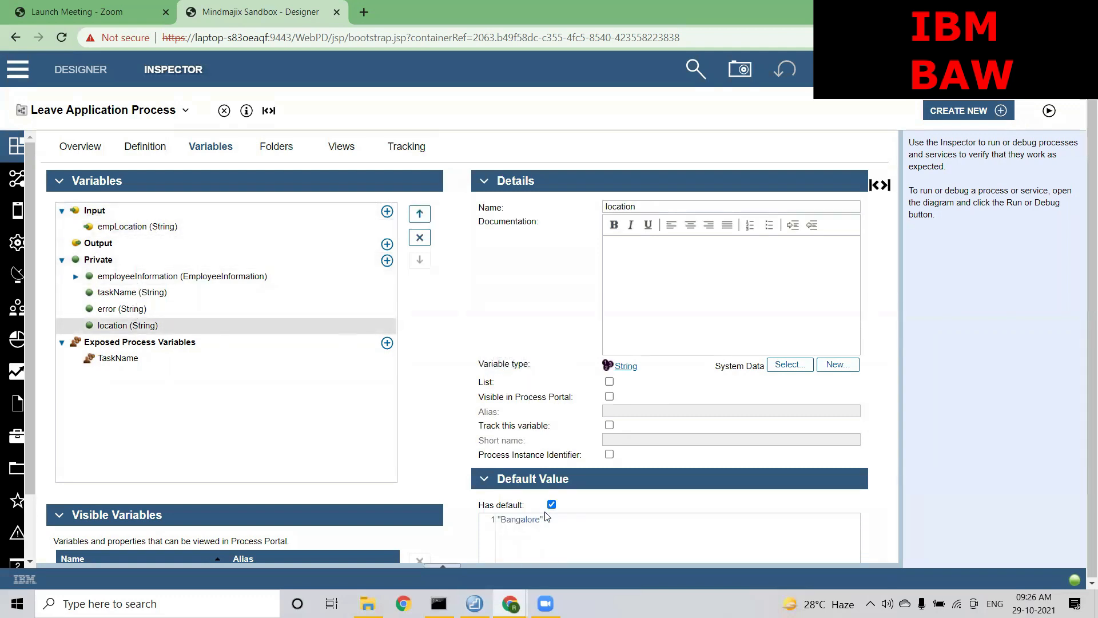
Change the location default from Bangalore to Mumbai and run a new process instance
drag(541, 519, 502, 519)
text(Mumbai)
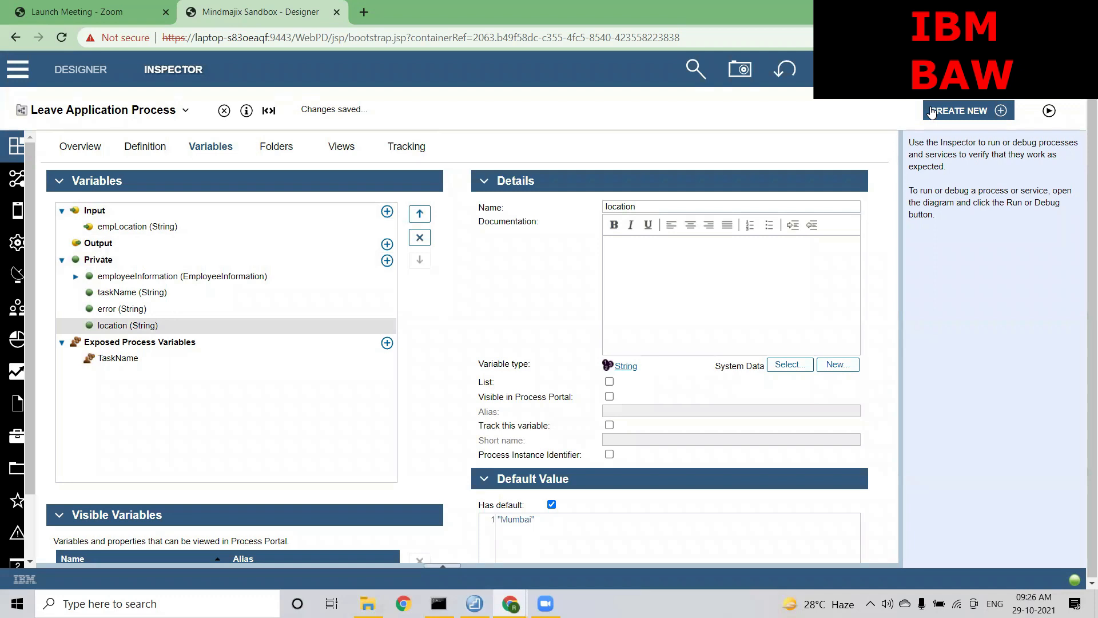
click(1047, 111)
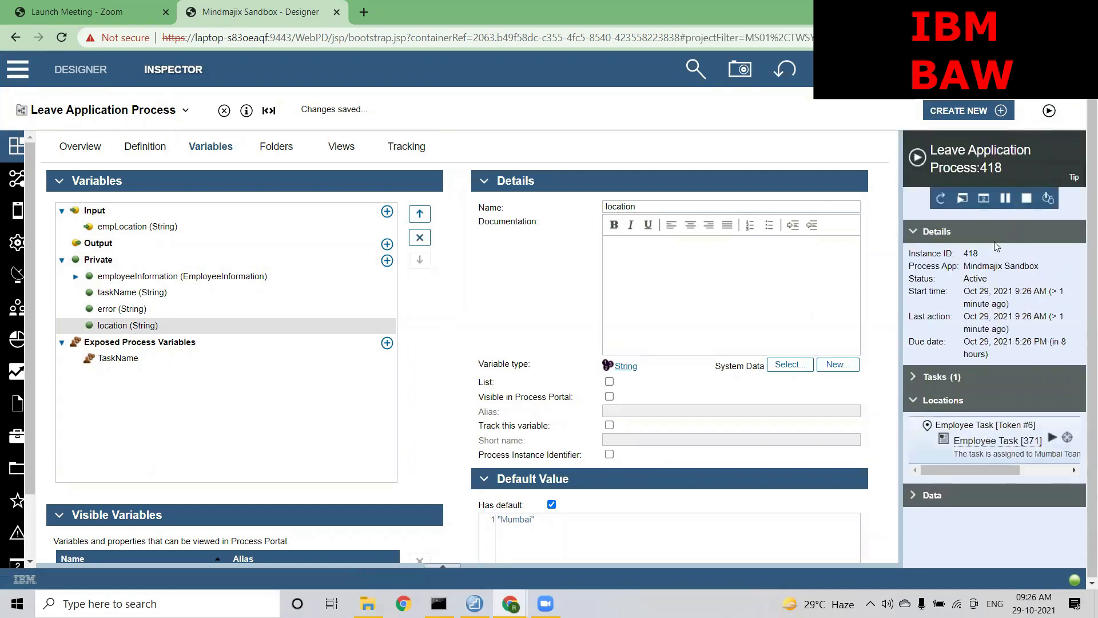
Check new instance 418's ID and Locations list, then bring Process Portal back to front
drag(989, 253, 968, 253)
drag(967, 469, 991, 470)
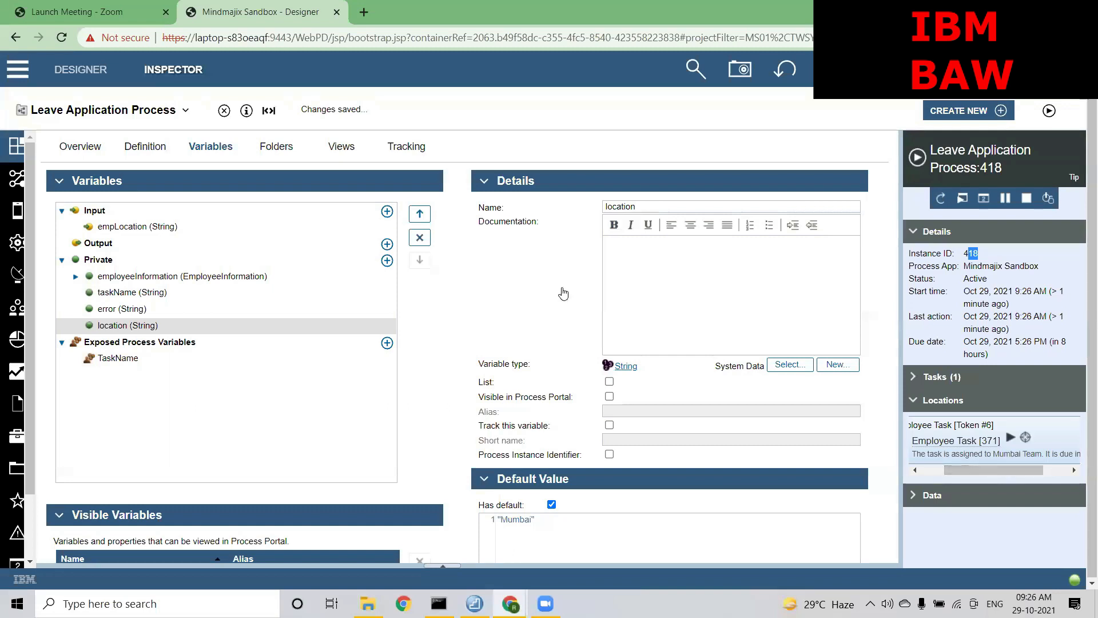
mouse_move(510, 600)
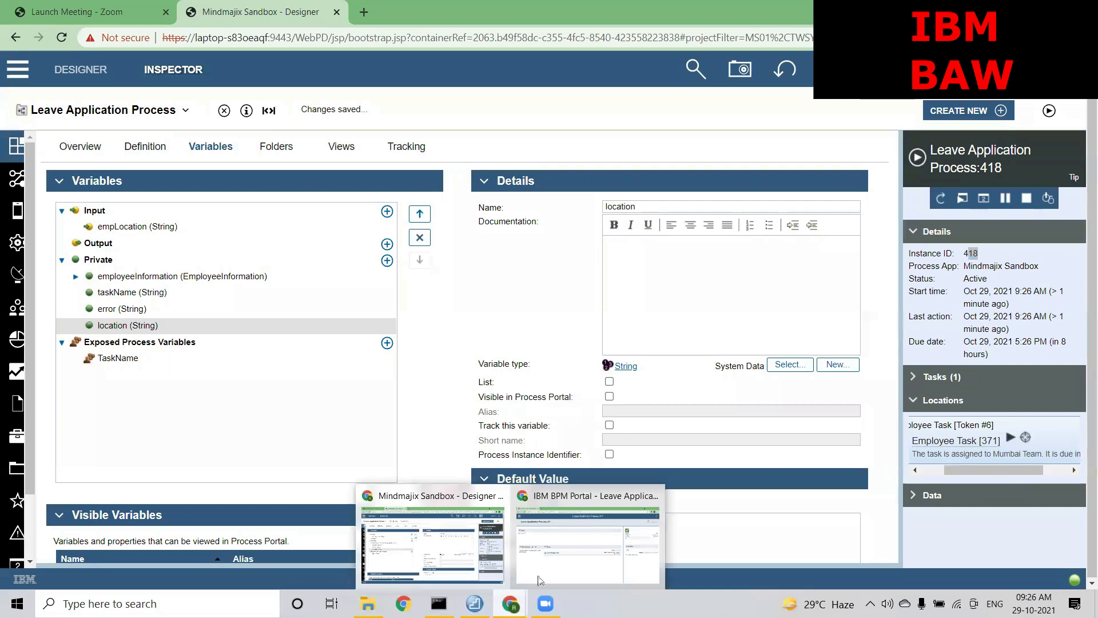
click(587, 546)
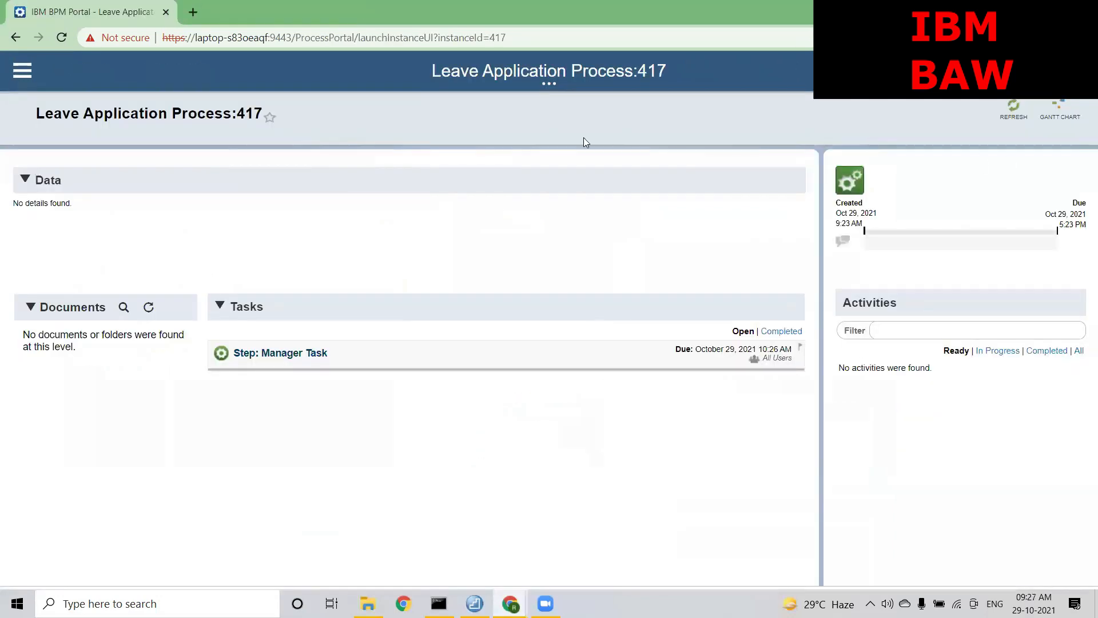
Filter the Portal Work list to instance 418, then return to the Designer window
click(23, 70)
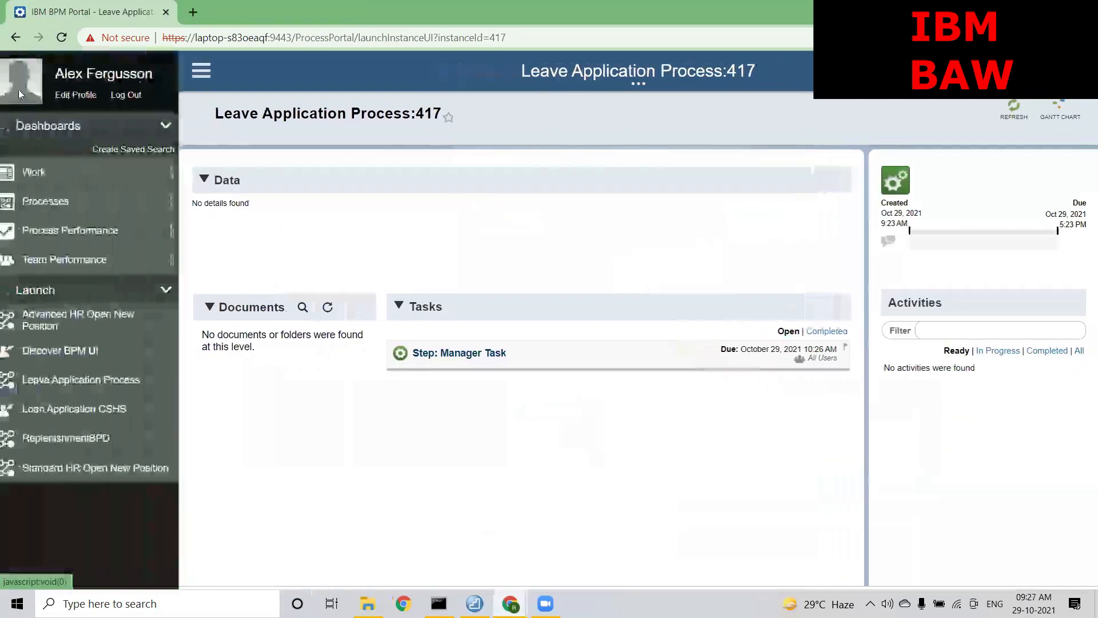
click(37, 173)
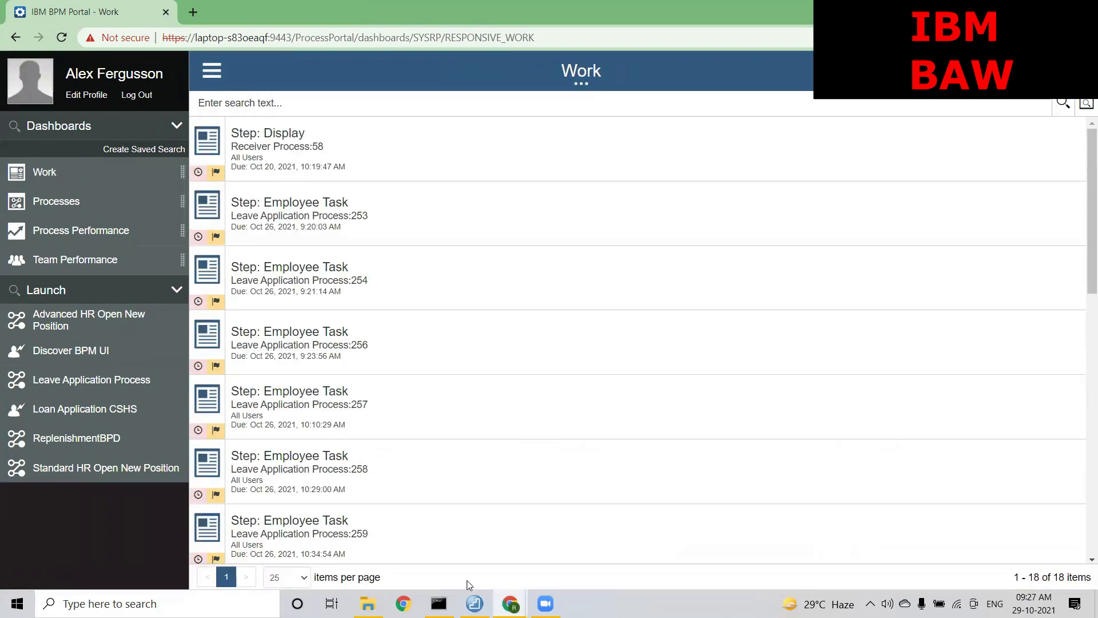
mouse_move(510, 603)
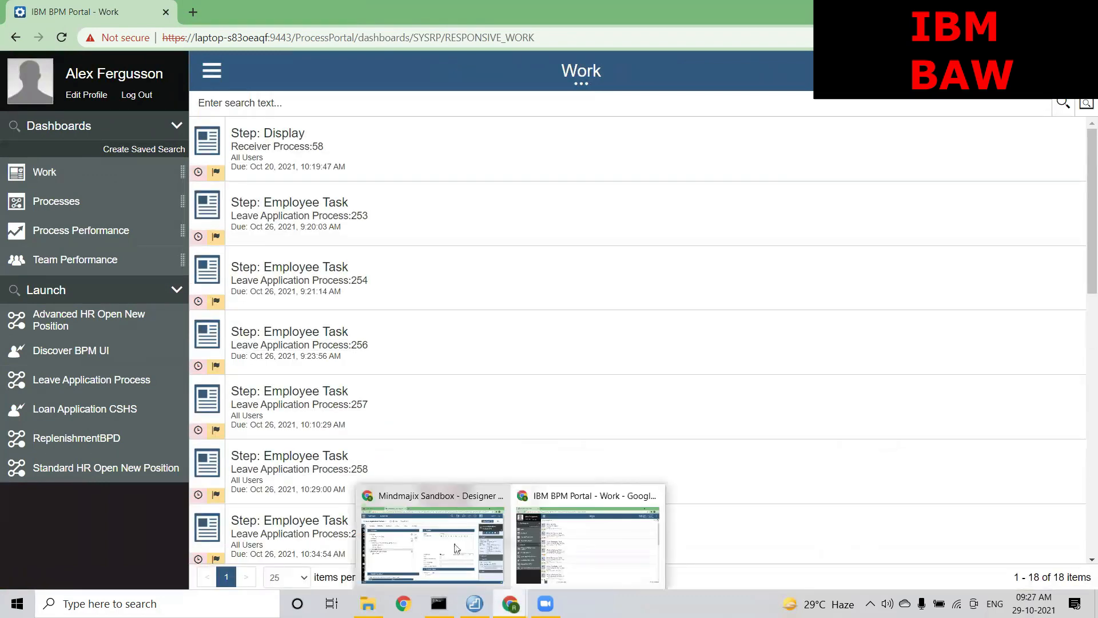
click(456, 548)
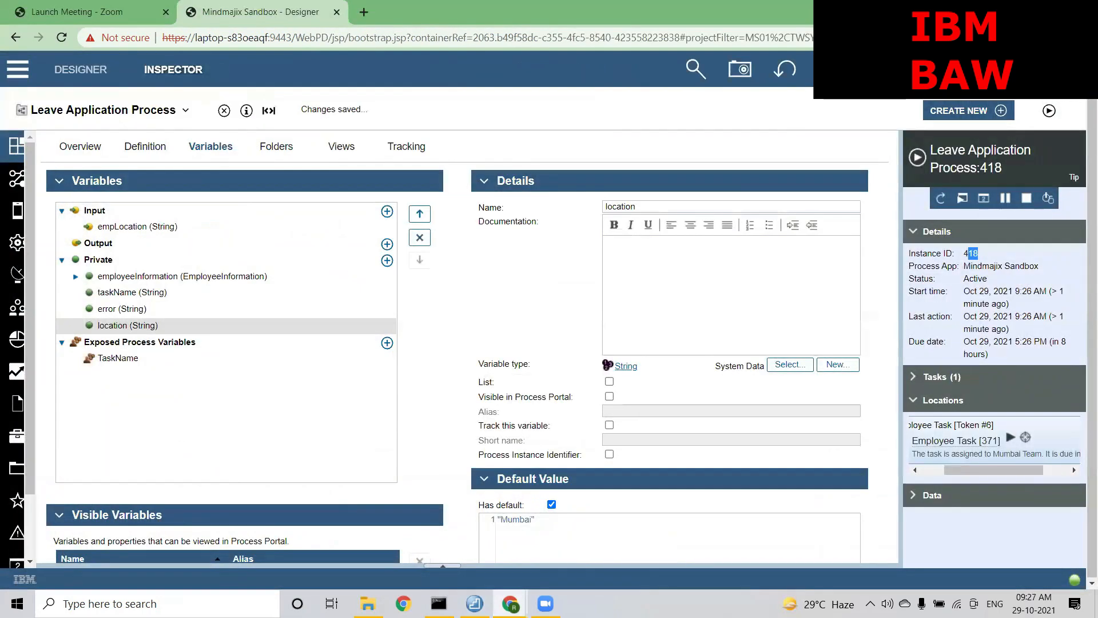
key(alt+Tab)
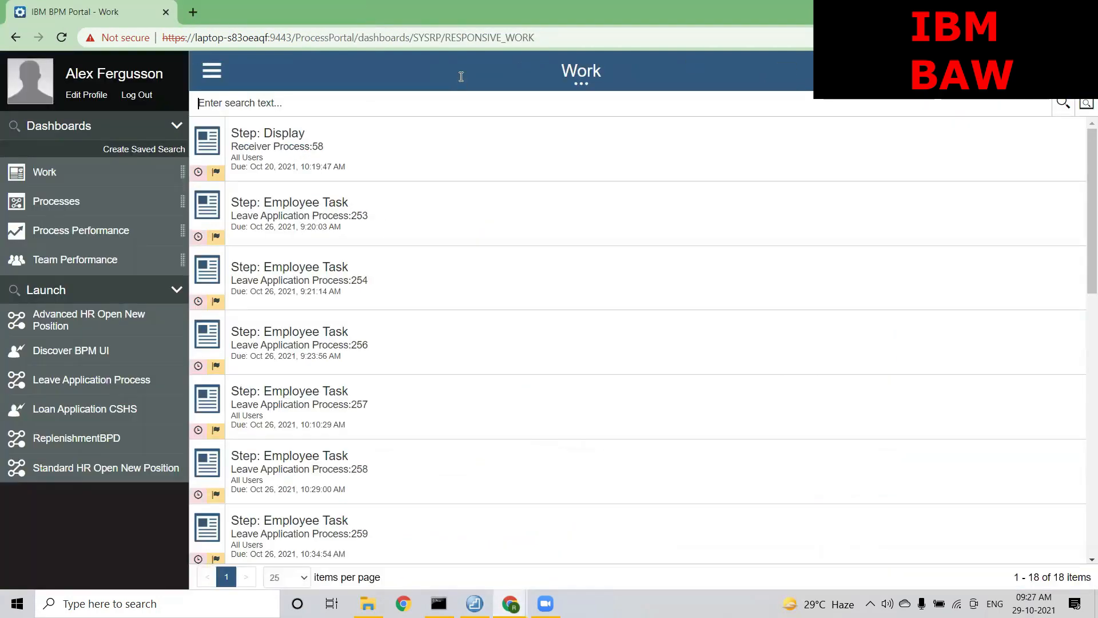
text(418)
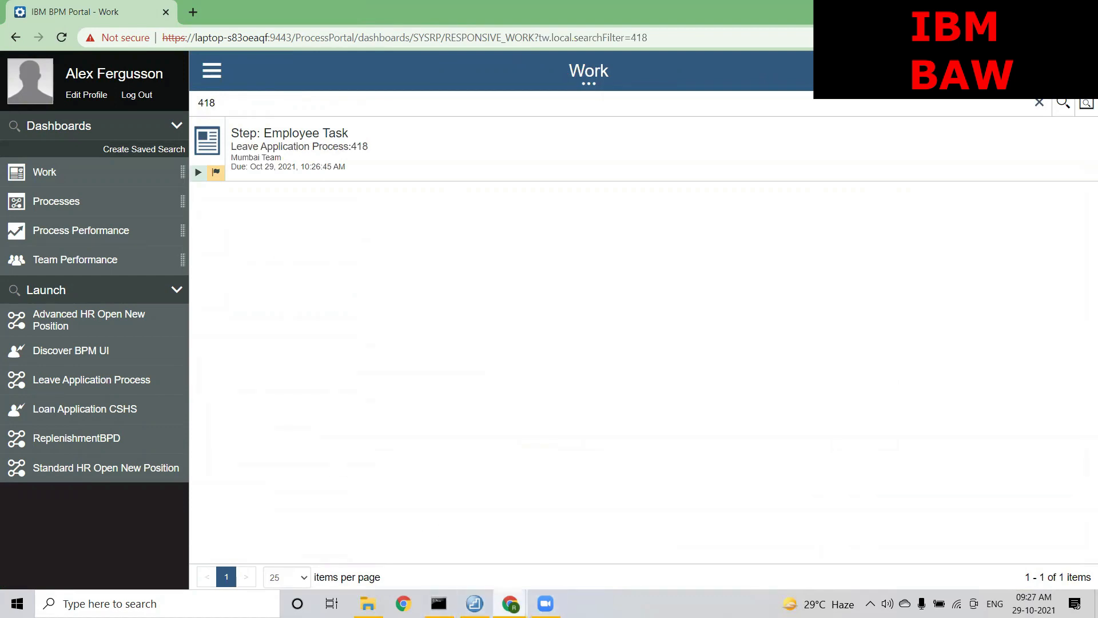
mouse_move(510, 603)
click(457, 549)
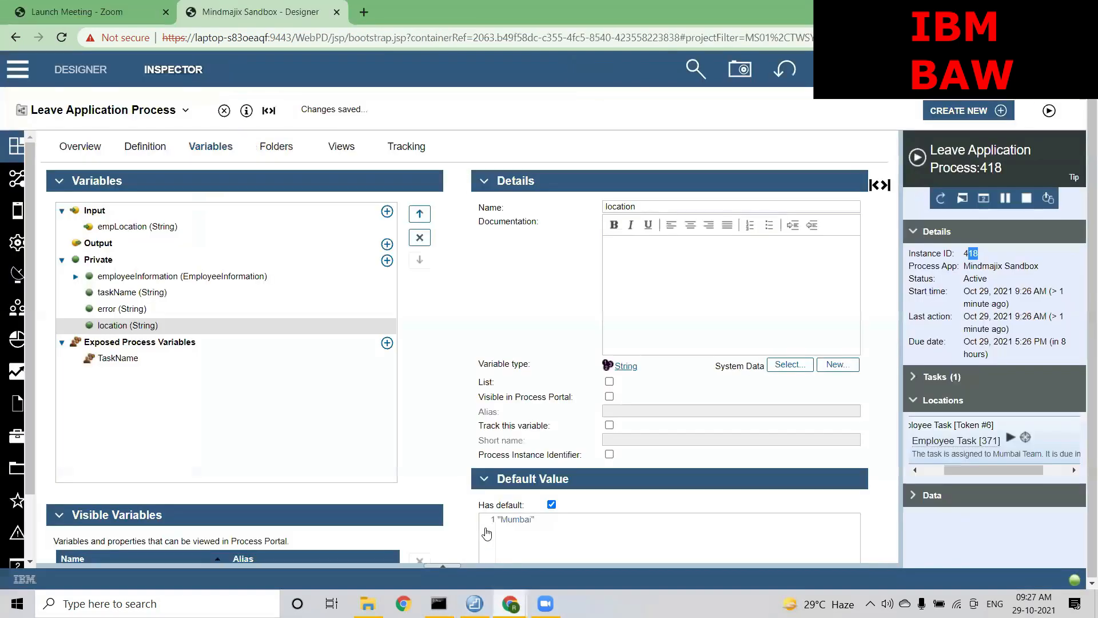
Open Team Filter Service based on Location and display the Filter Team script in enlarged Properties
click(94, 114)
click(105, 173)
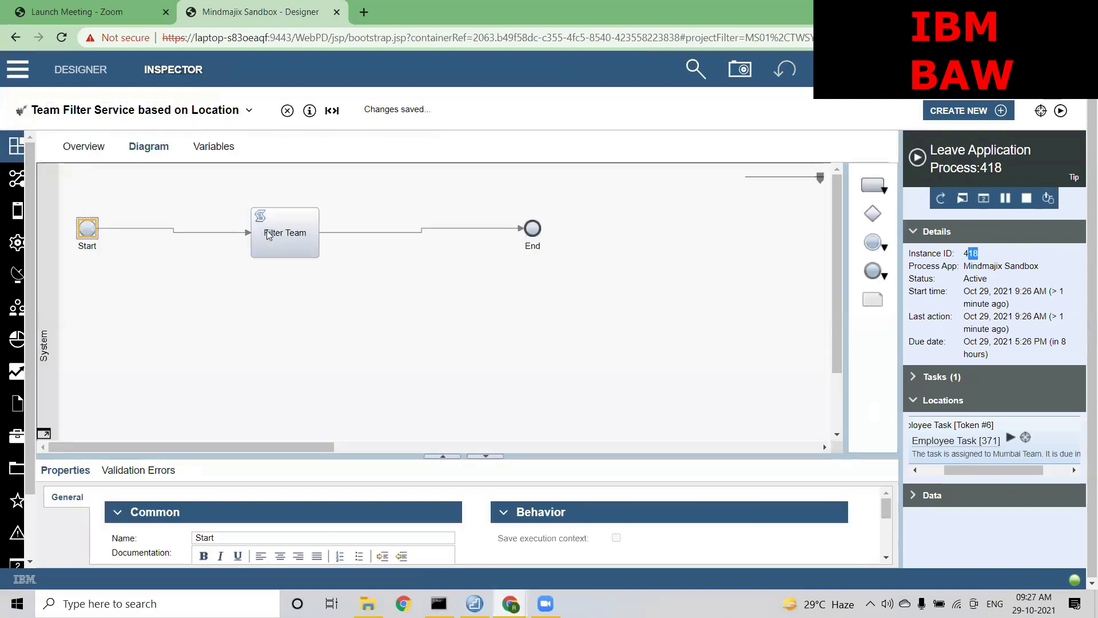
click(267, 230)
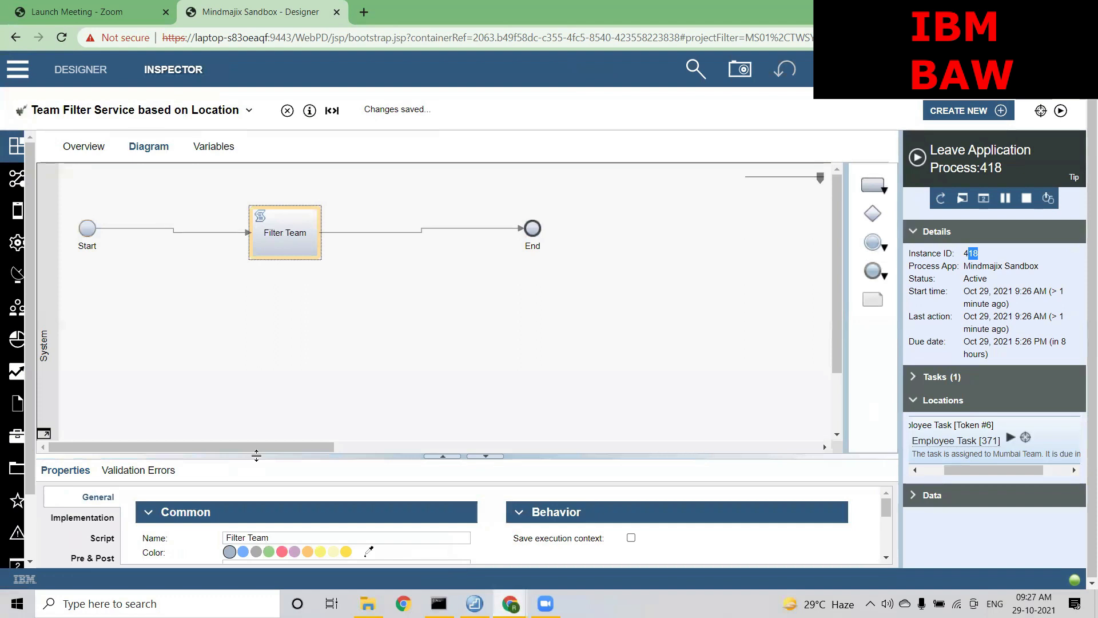
drag(240, 455, 239, 278)
click(103, 359)
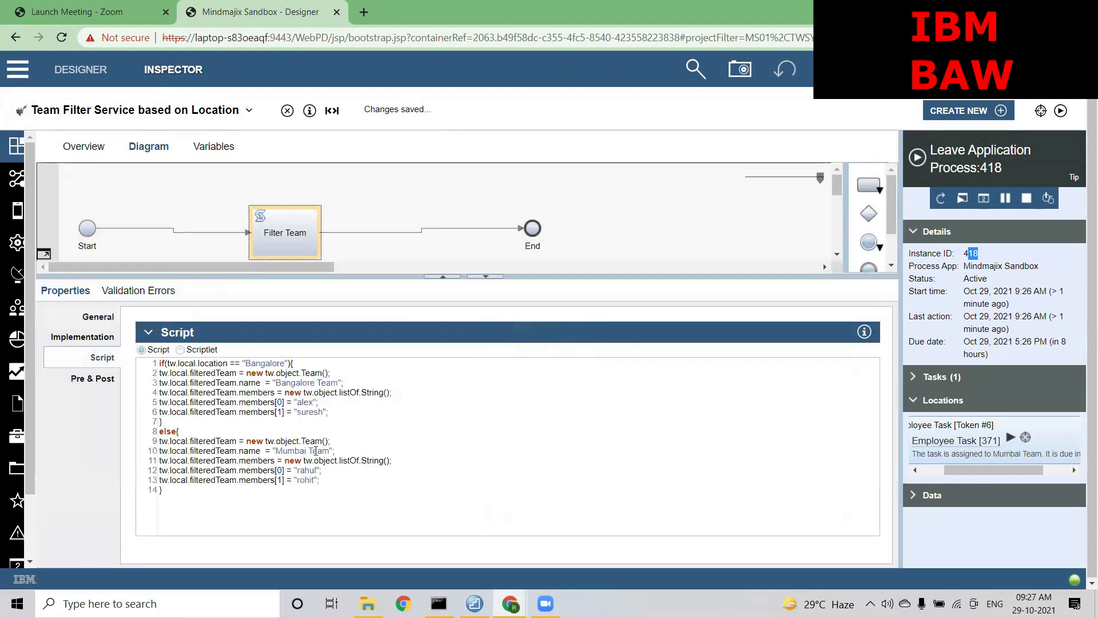
click(323, 472)
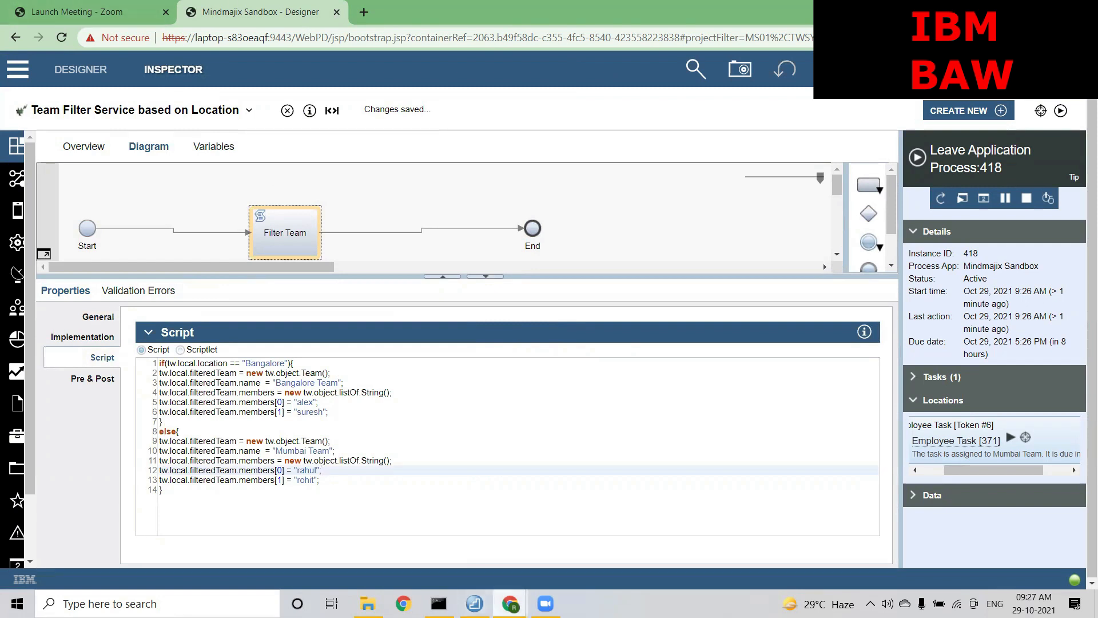
Switch to the Process Portal window and log out
mouse_move(509, 603)
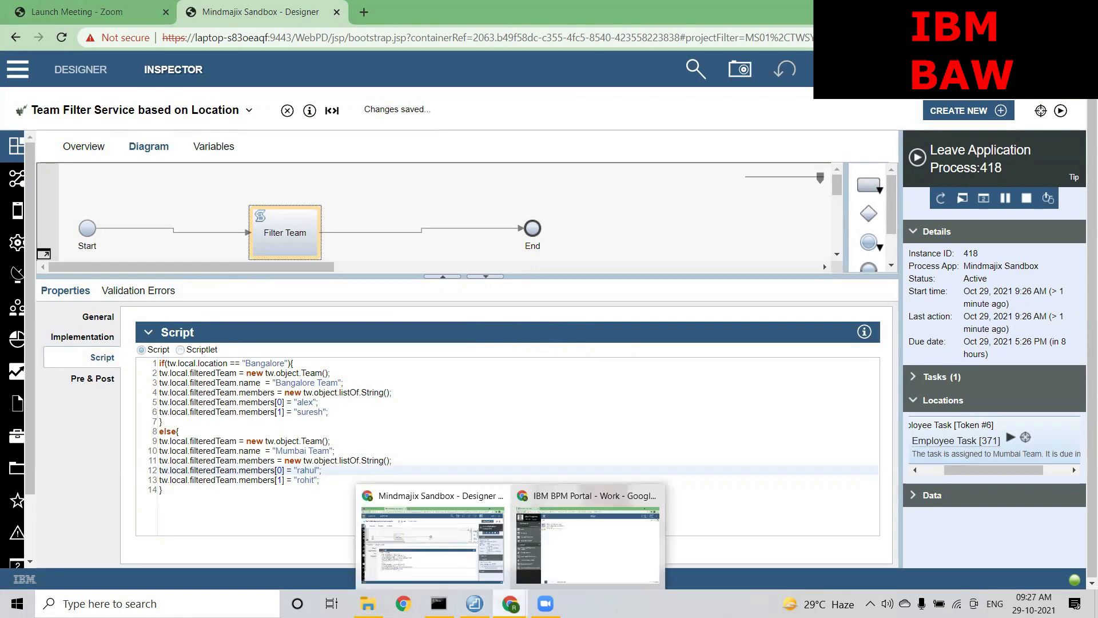
click(525, 529)
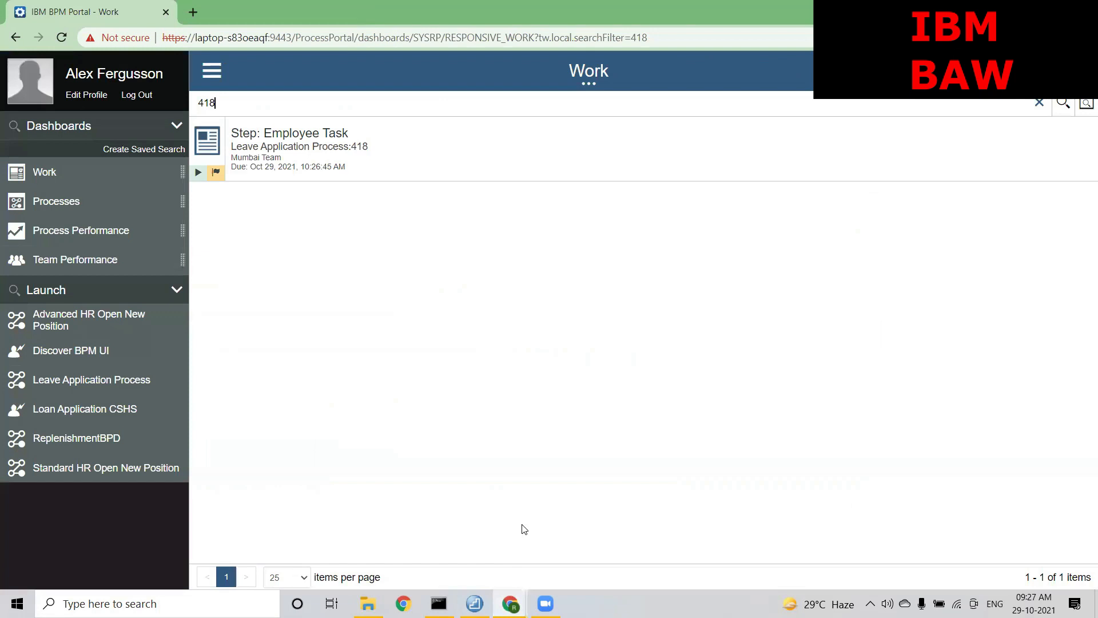
click(136, 95)
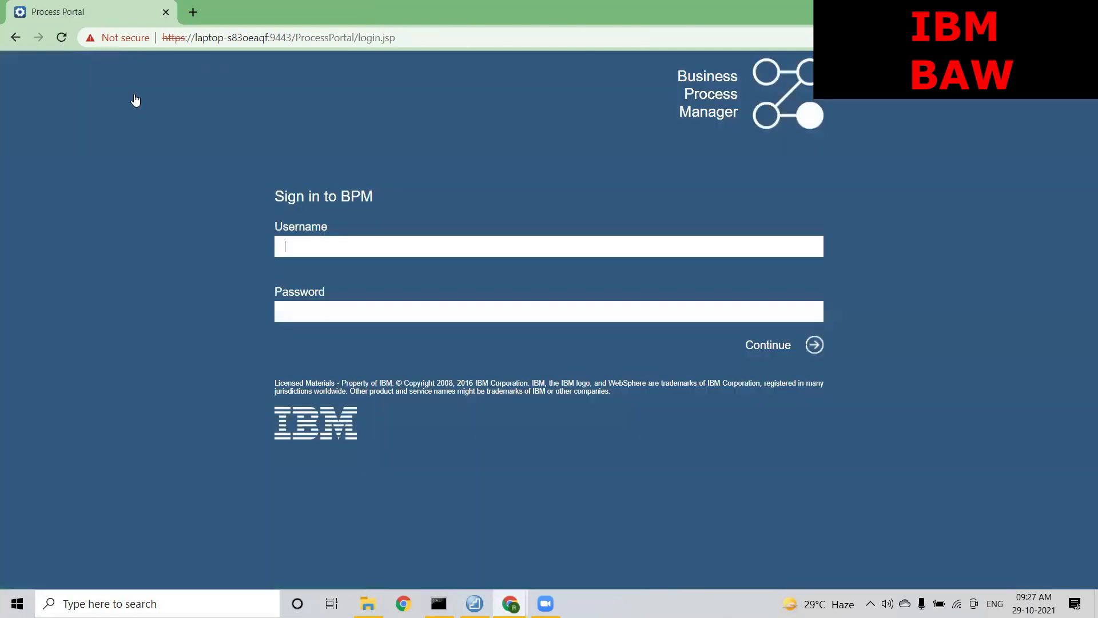
Sign back in with the portal user name and password, then bring the Designer login forward
click(319, 241)
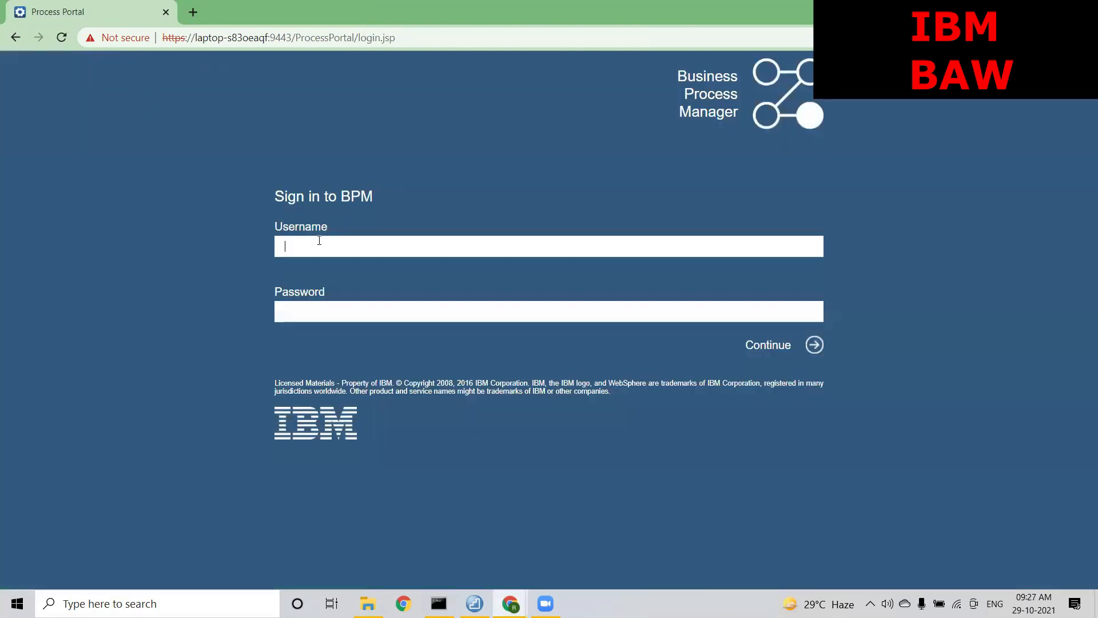
text(suresh)
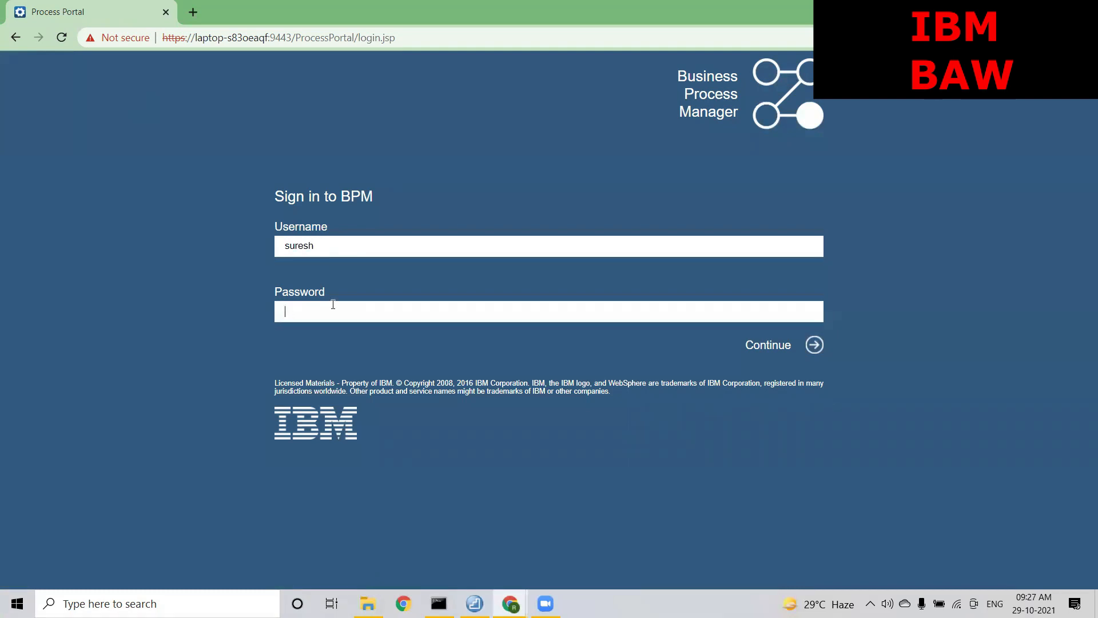
click(333, 304)
text(••••)
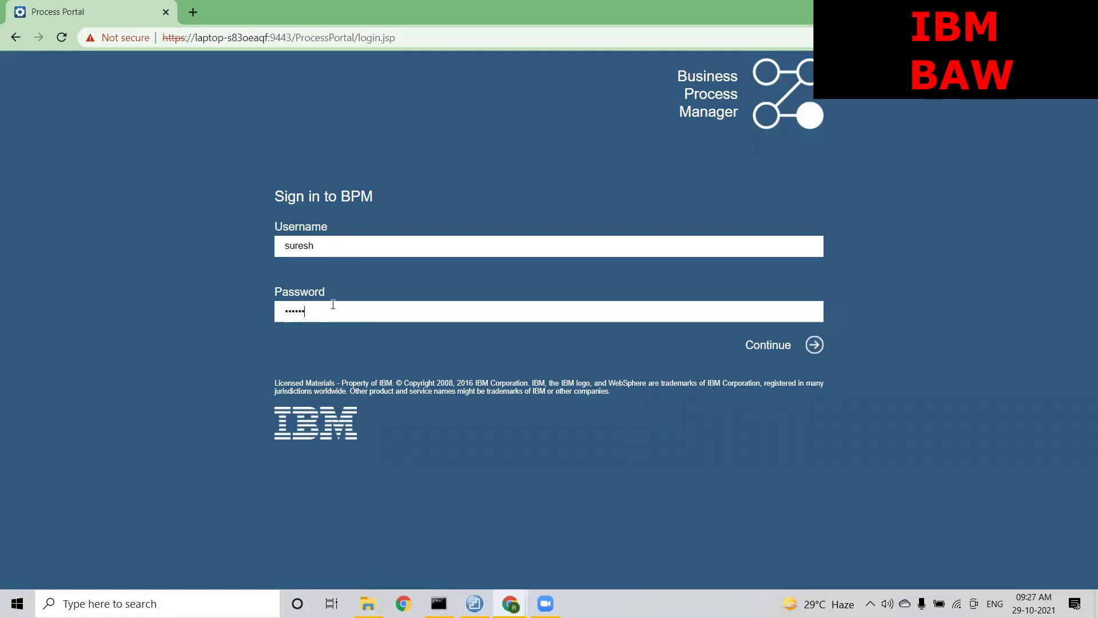
text(••••)
key(Return)
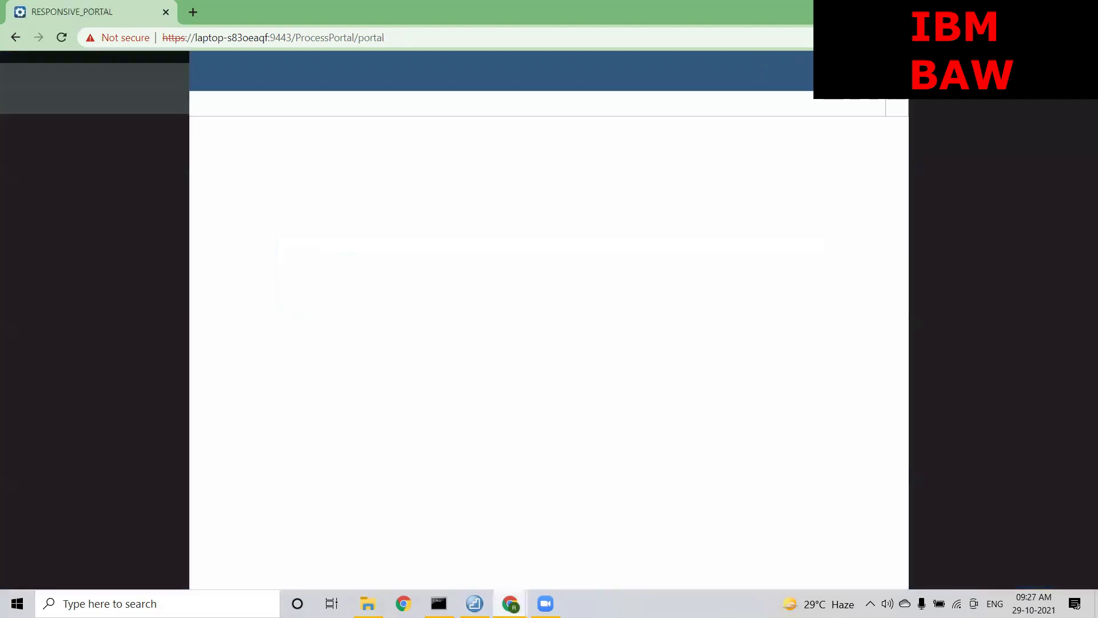
mouse_move(510, 602)
click(470, 570)
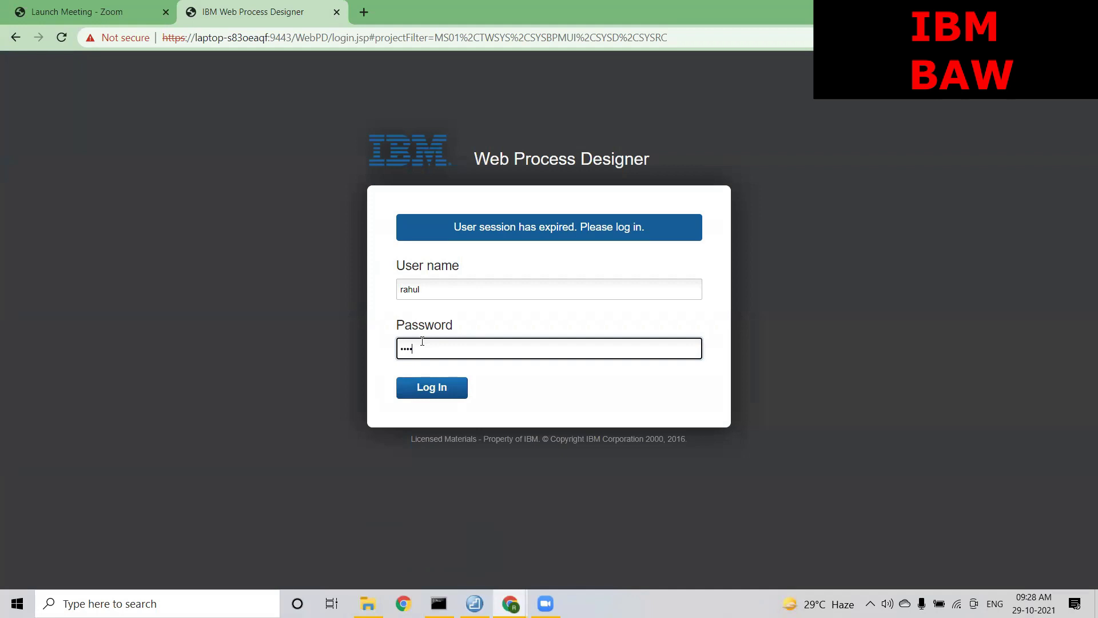
Log back in to the Designer and select the Filter Team script step in the diagram
key(Return)
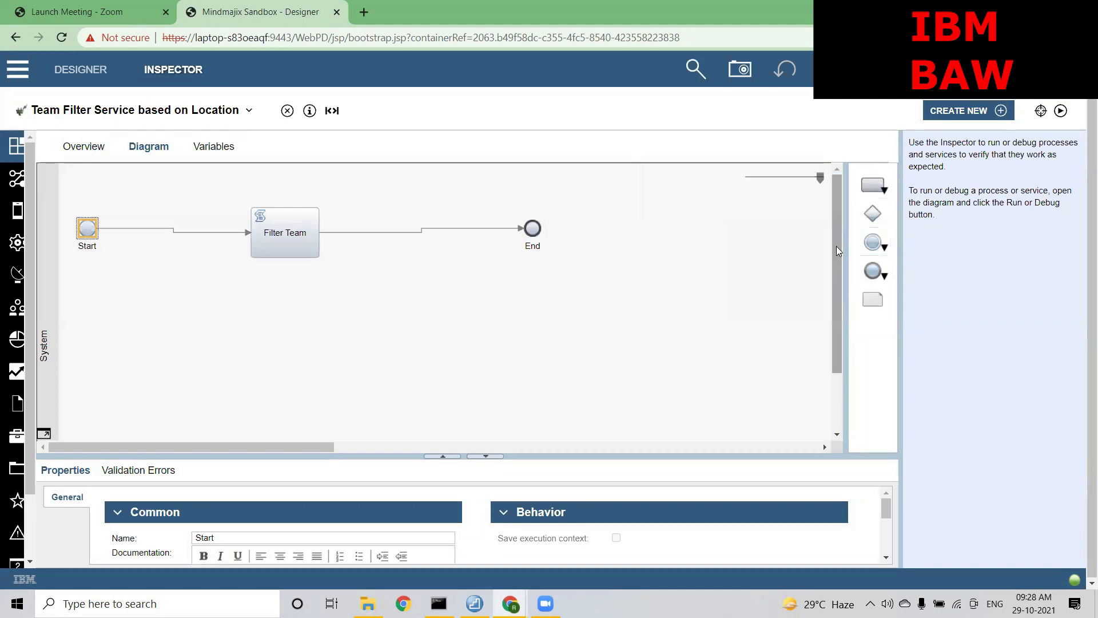
drag(836, 246, 836, 250)
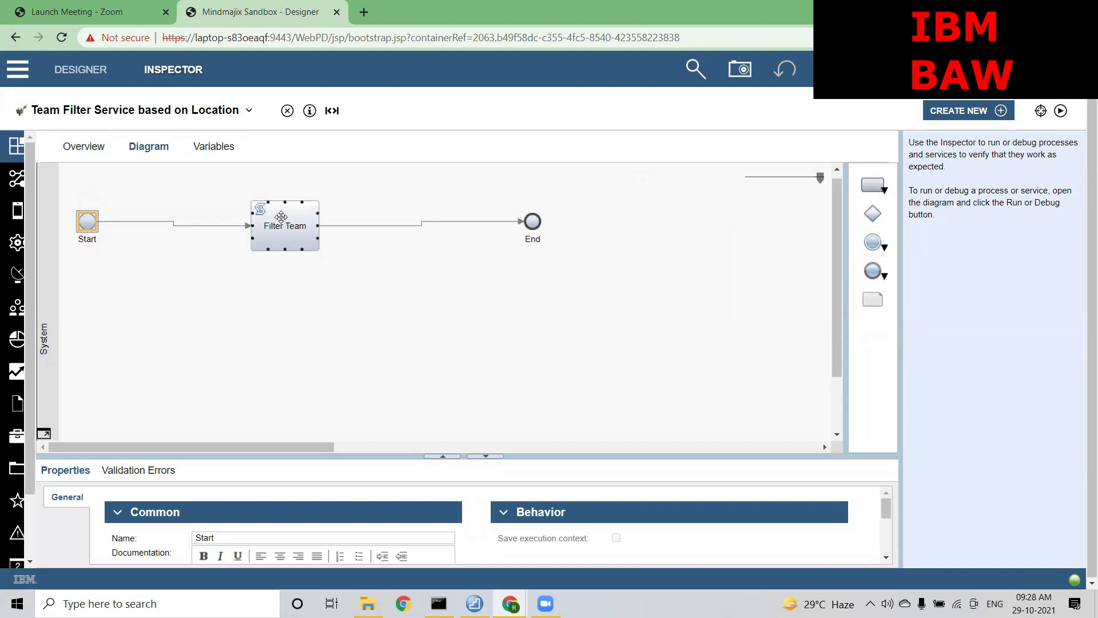
click(282, 219)
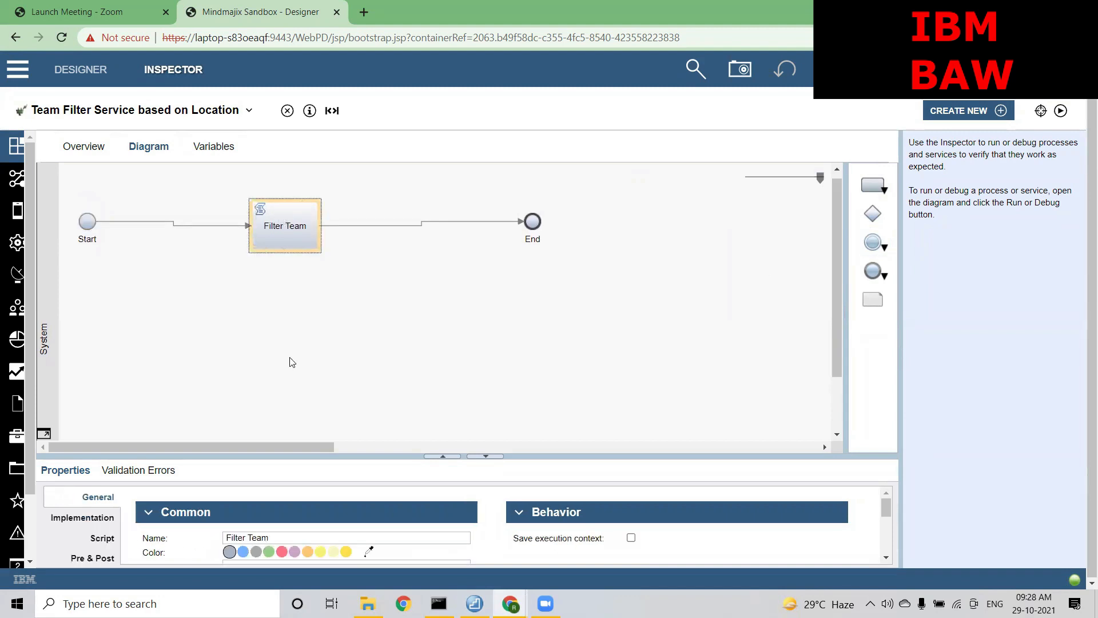
Open Leave Application Process, run a new instance, and note its instance ID 419
click(149, 106)
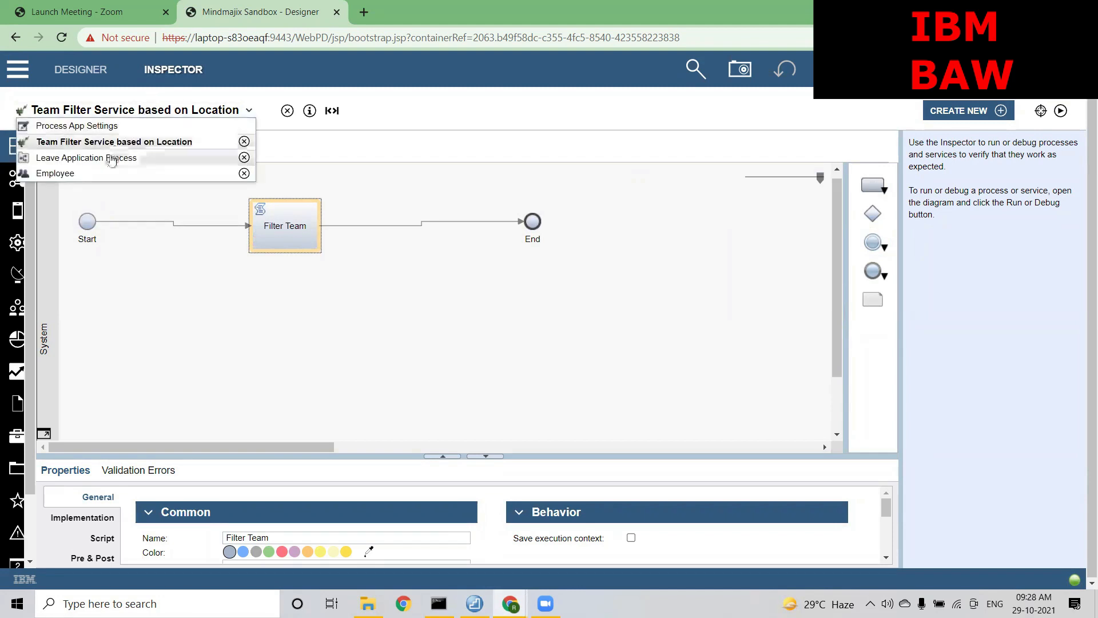
click(113, 158)
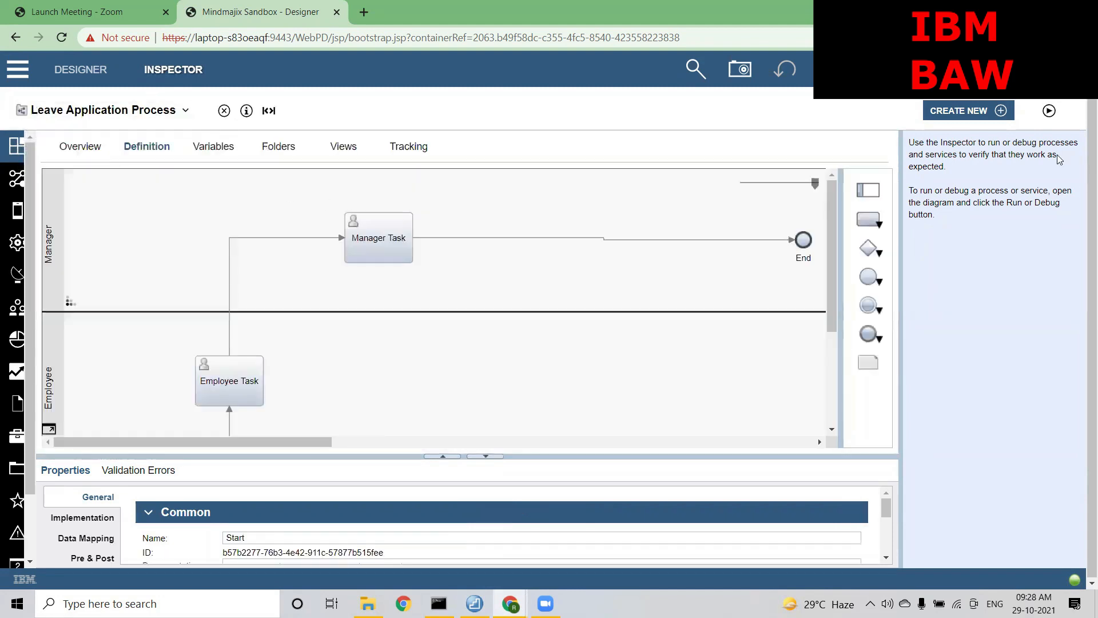
click(1049, 112)
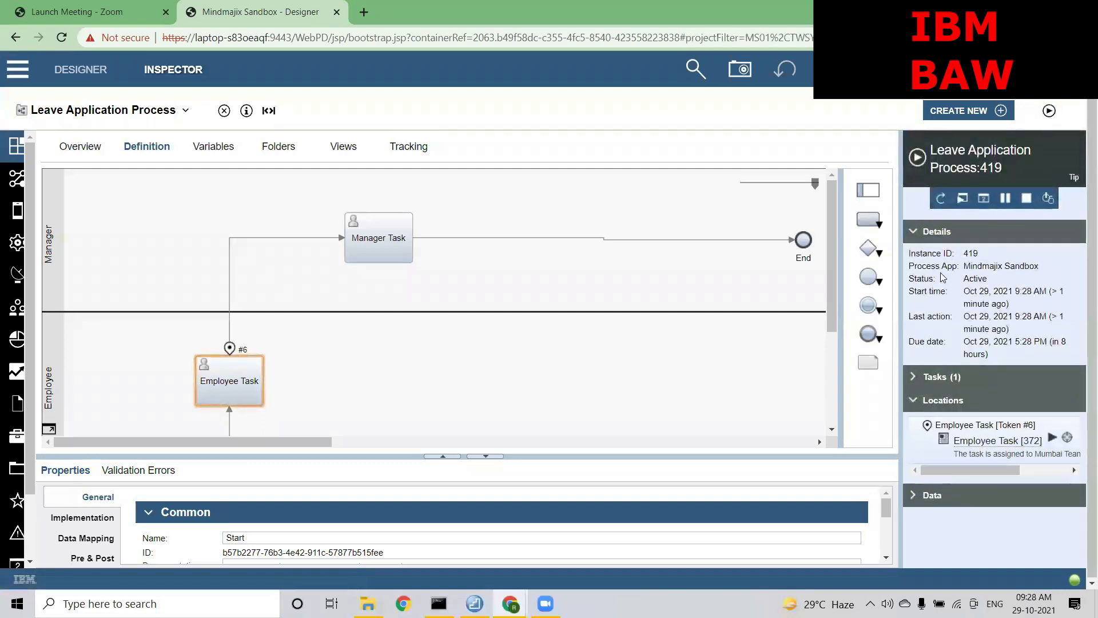
drag(979, 254, 962, 254)
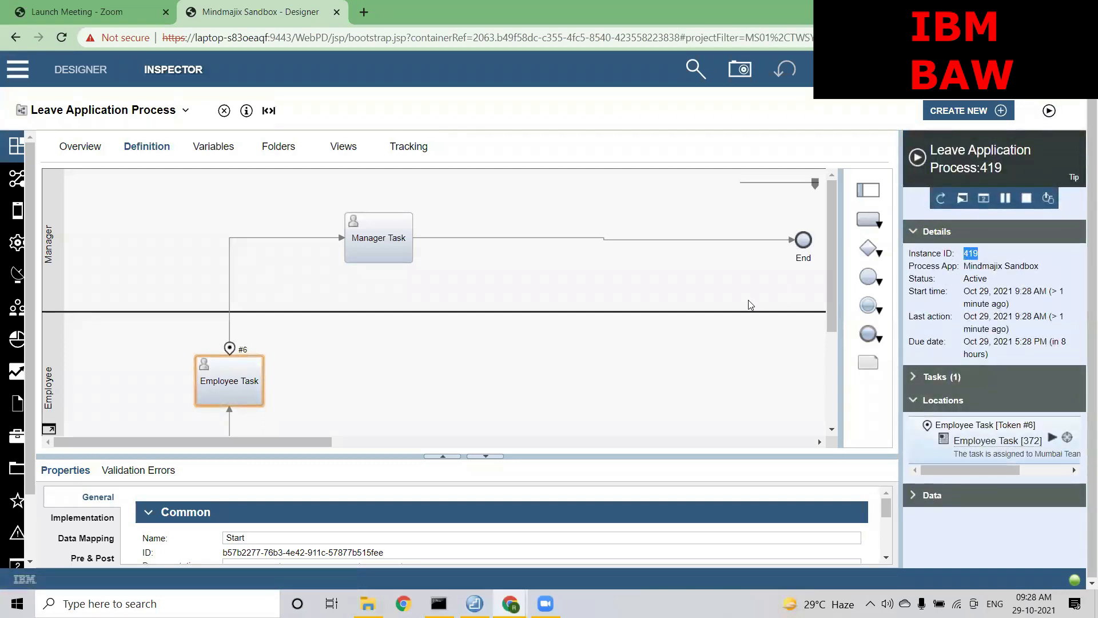
click(404, 604)
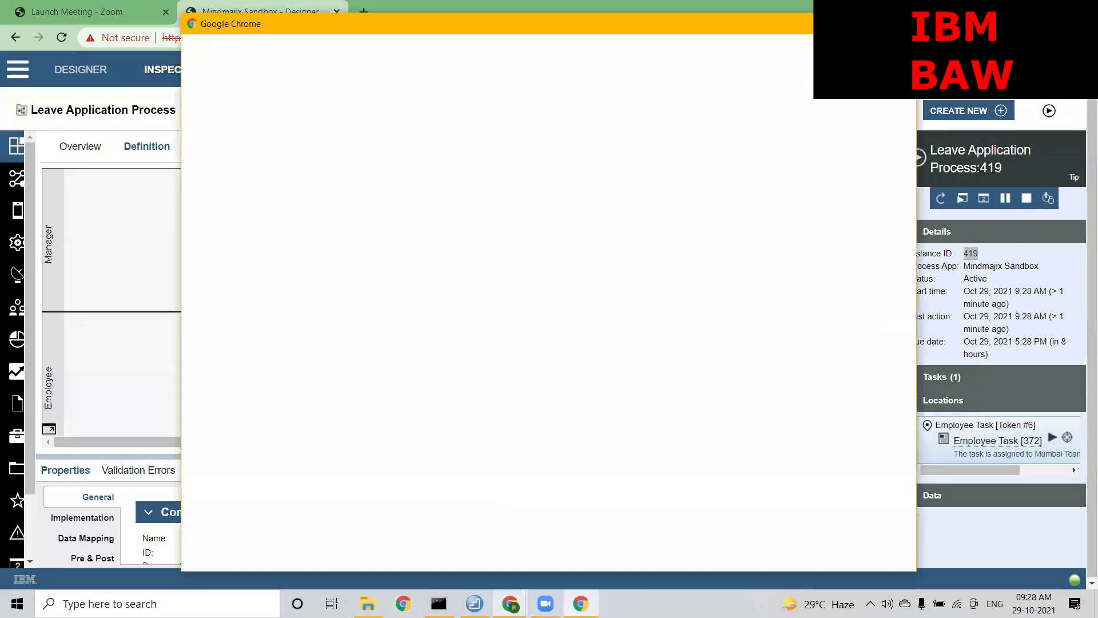
Search the Portal Work list for 419, then switch back to the Designer window
mouse_move(510, 603)
click(585, 540)
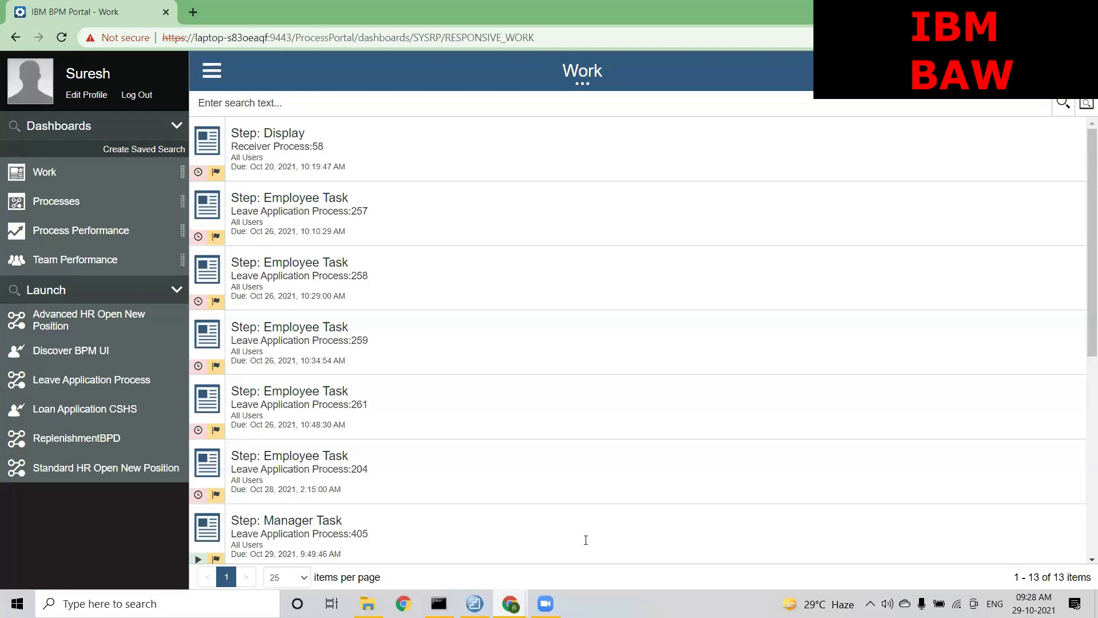
text(419)
key(Return)
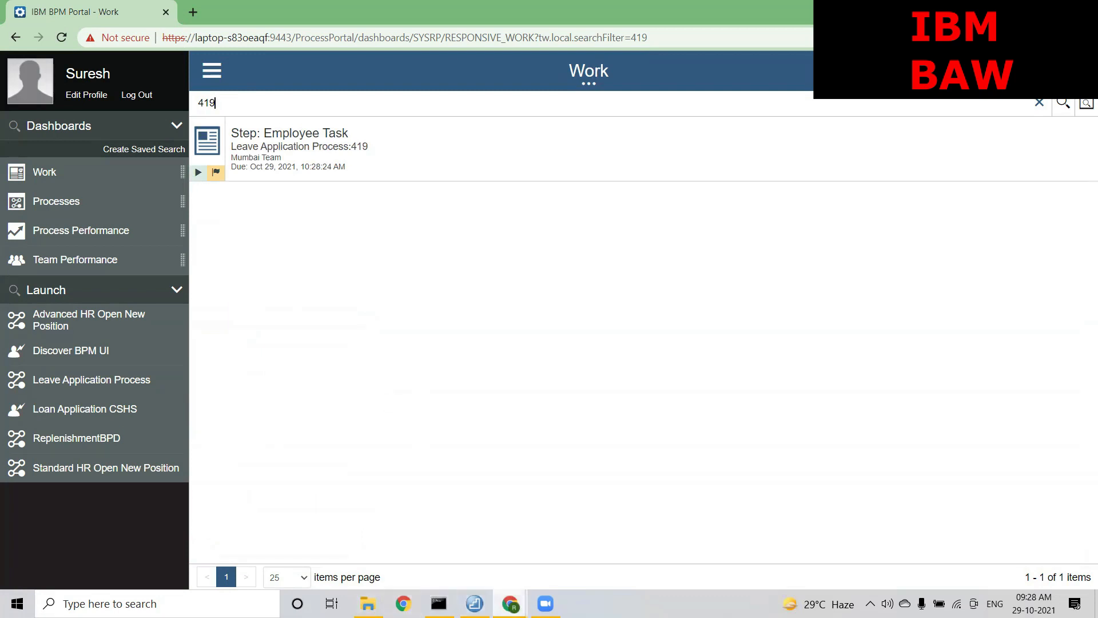
mouse_move(510, 603)
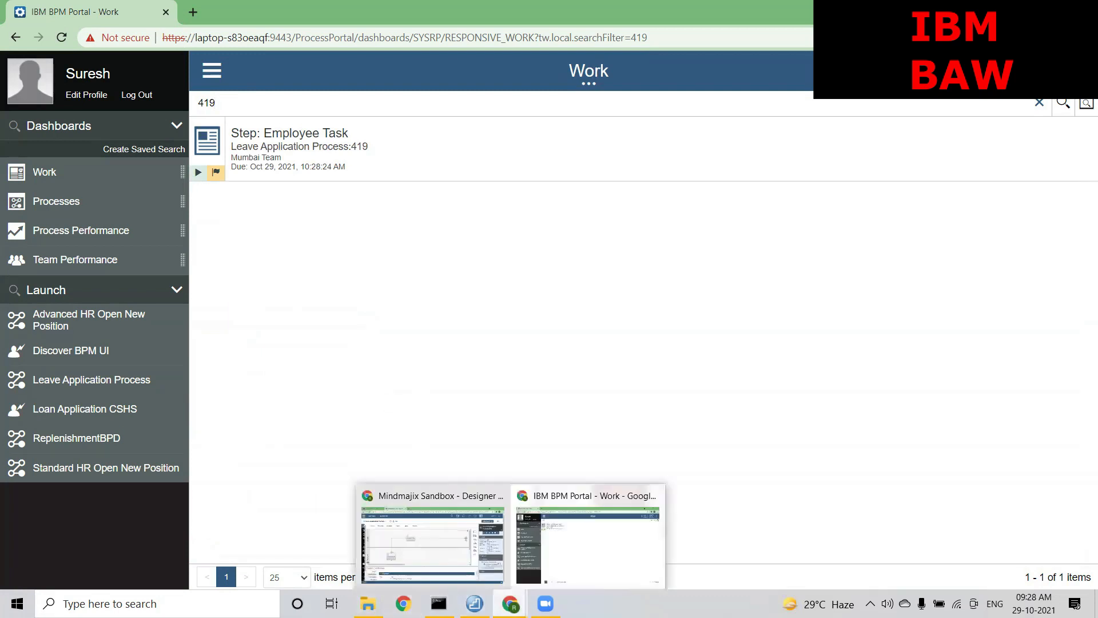
click(430, 533)
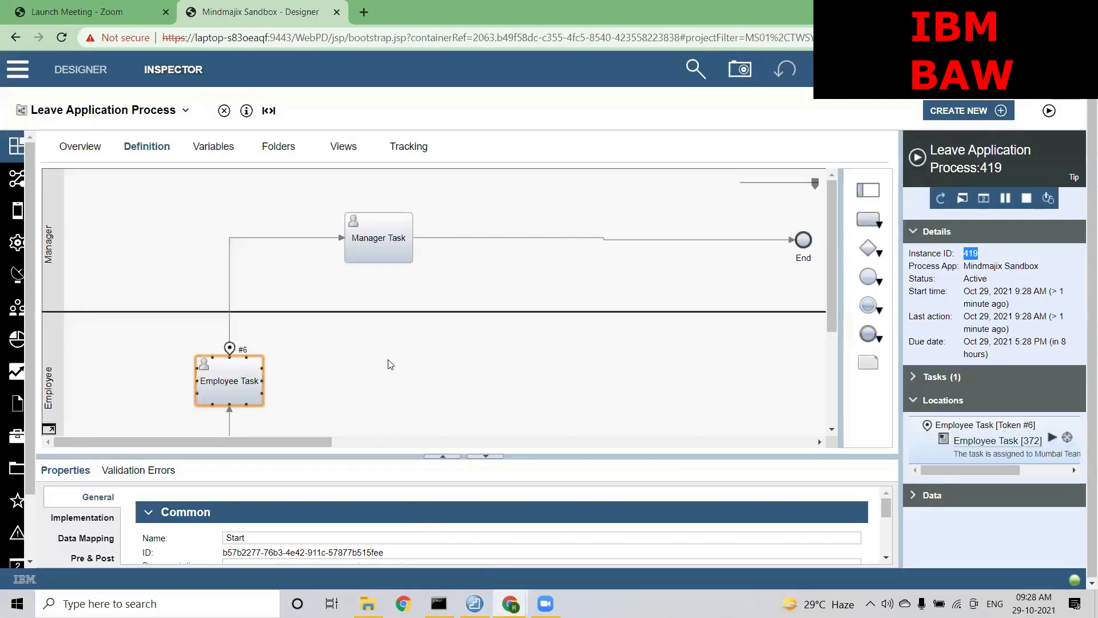
Open the Filter Team script of Team Filter Service based on Location in an enlarged editor
mouse_move(968, 470)
mouse_down()
mouse_move(996, 470)
mouse_move(972, 470)
mouse_up()
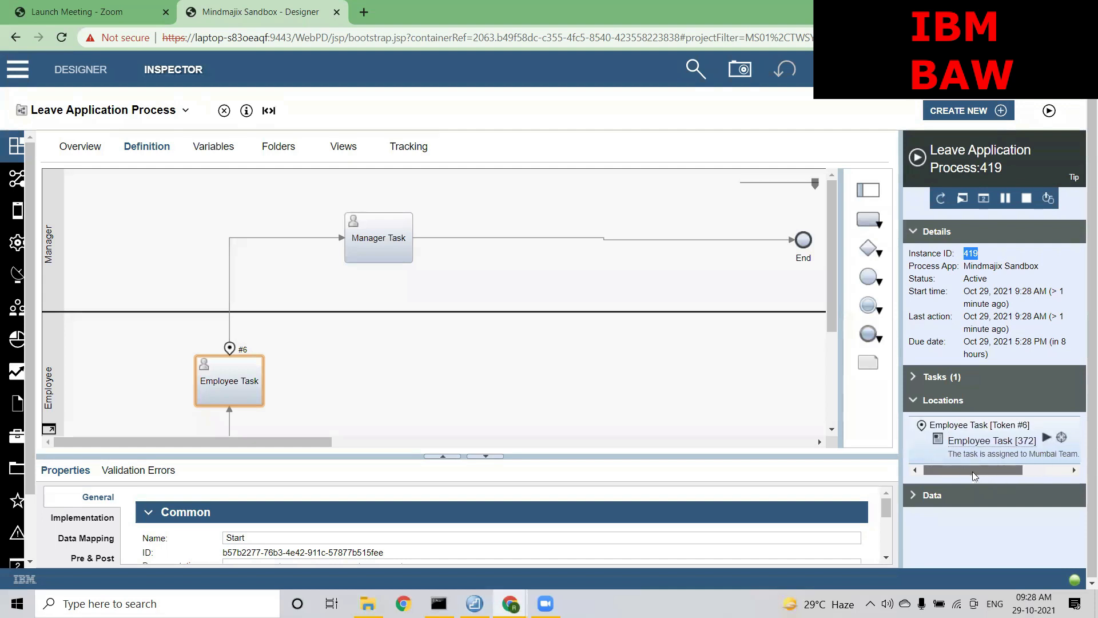
click(186, 110)
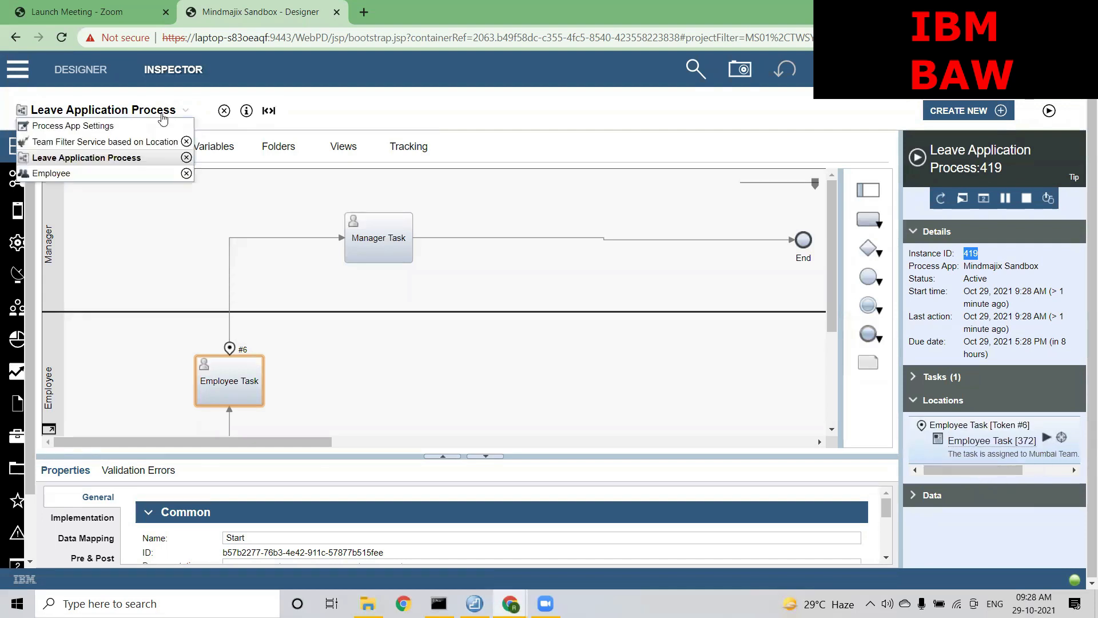
click(123, 140)
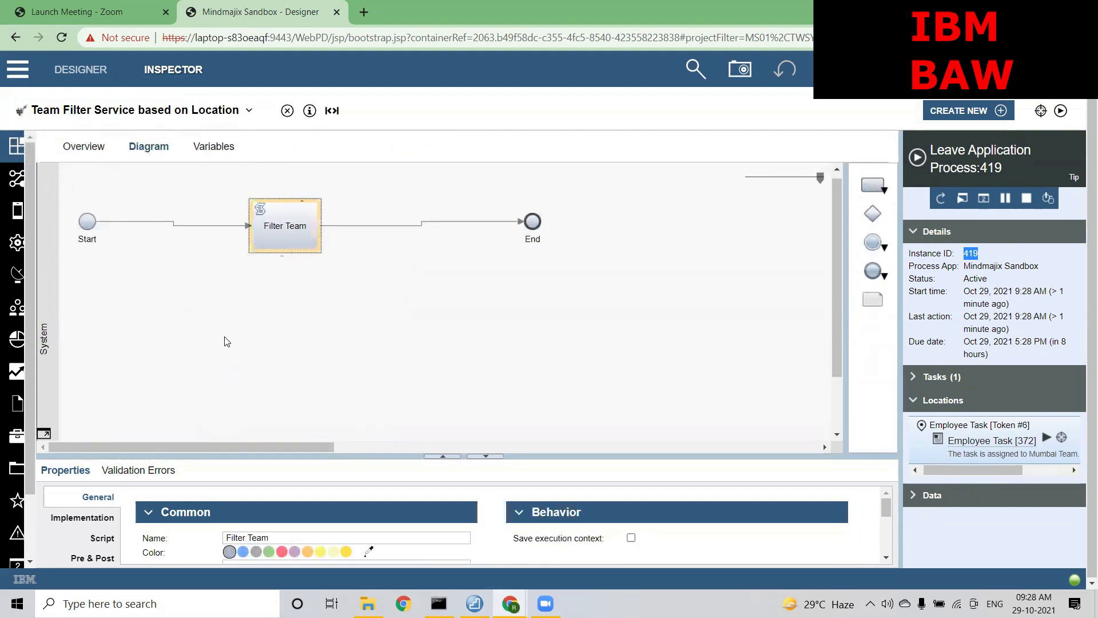
drag(232, 456, 257, 327)
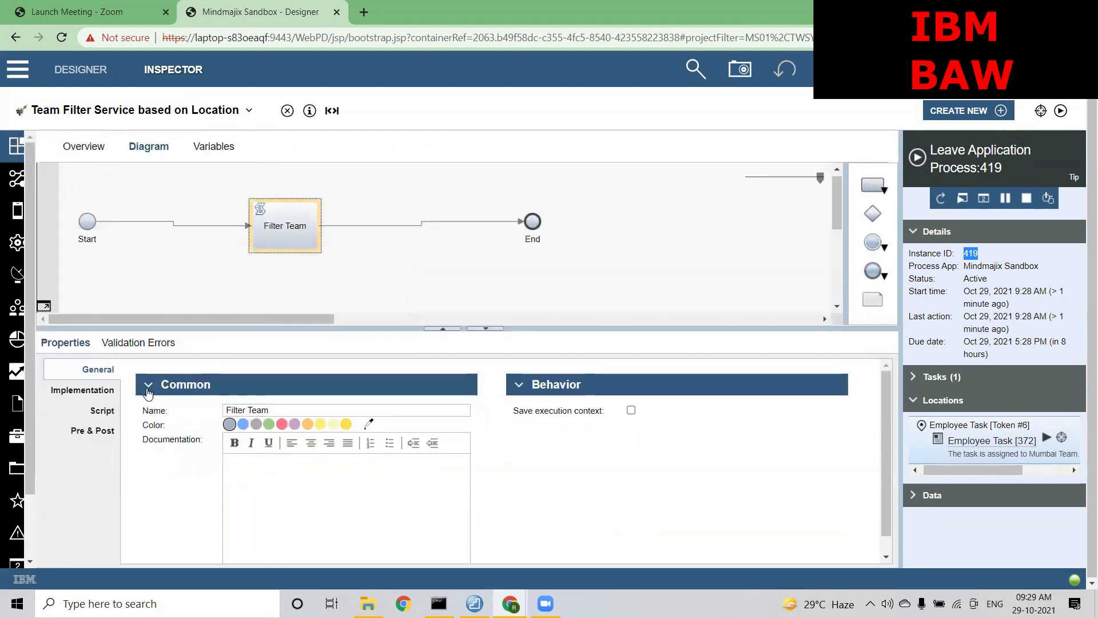
click(102, 409)
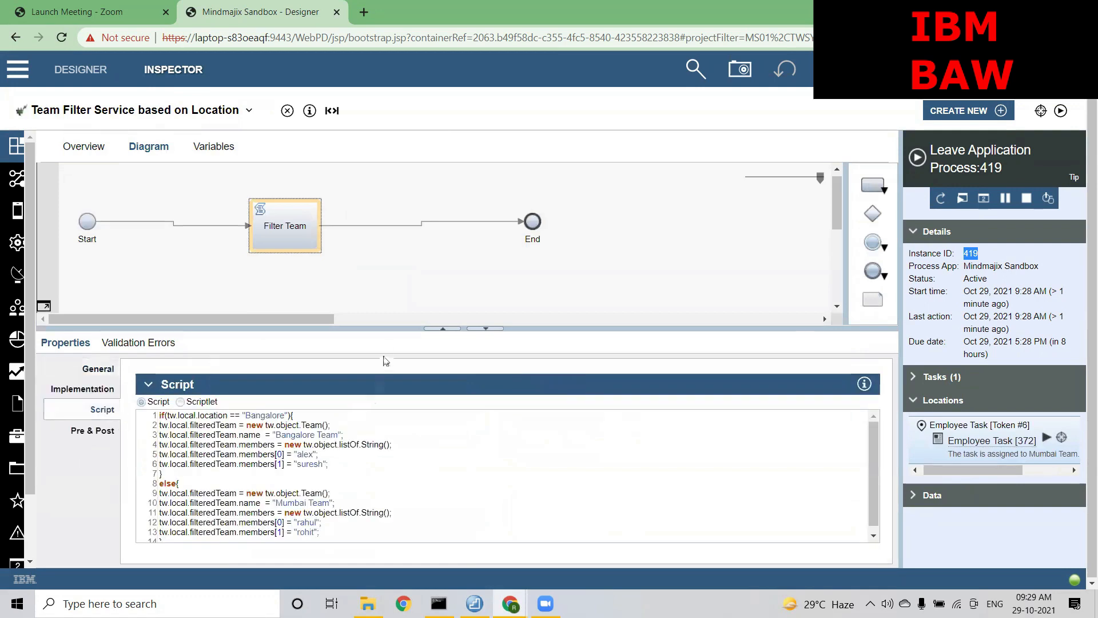
drag(387, 327, 400, 175)
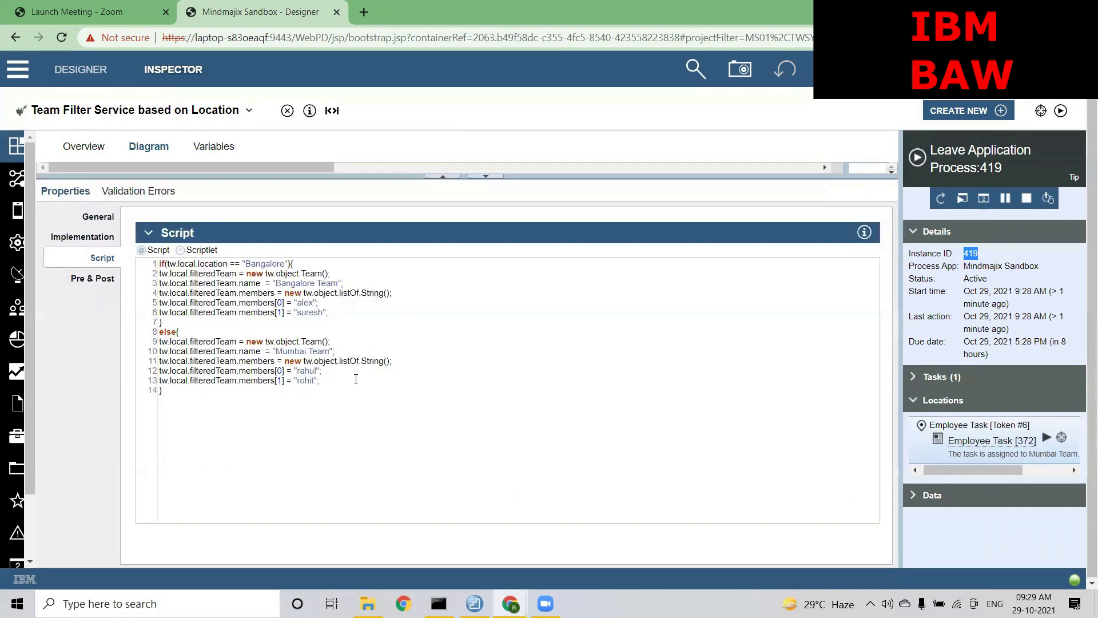
Copy the Bangalore if-condition and paste it on a new line after else
click(339, 339)
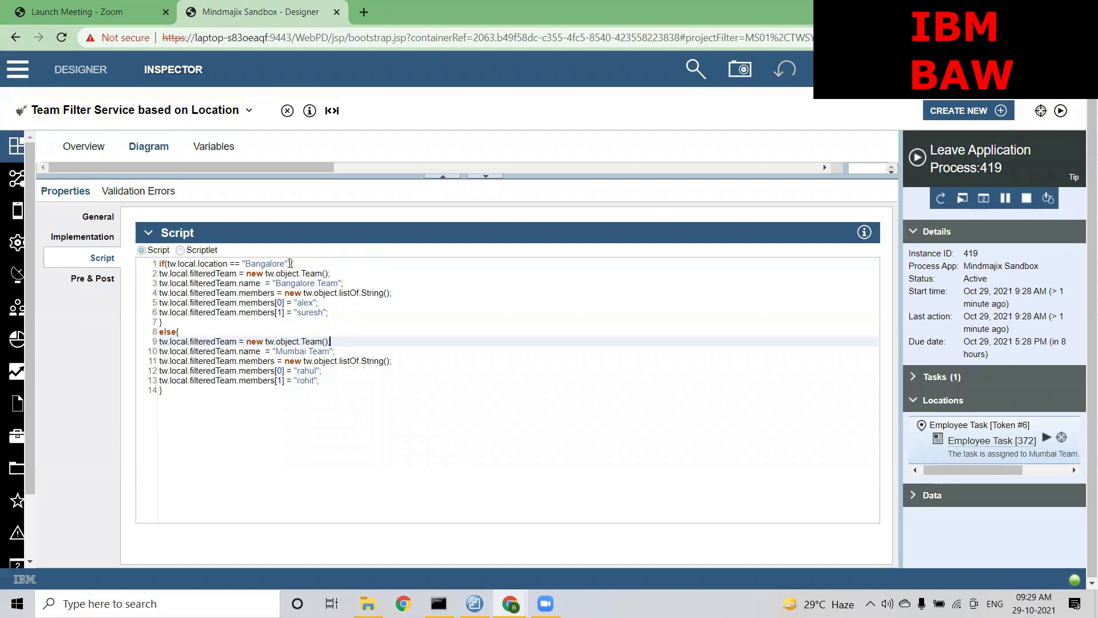
drag(290, 263, 160, 267)
key(ctrl+c)
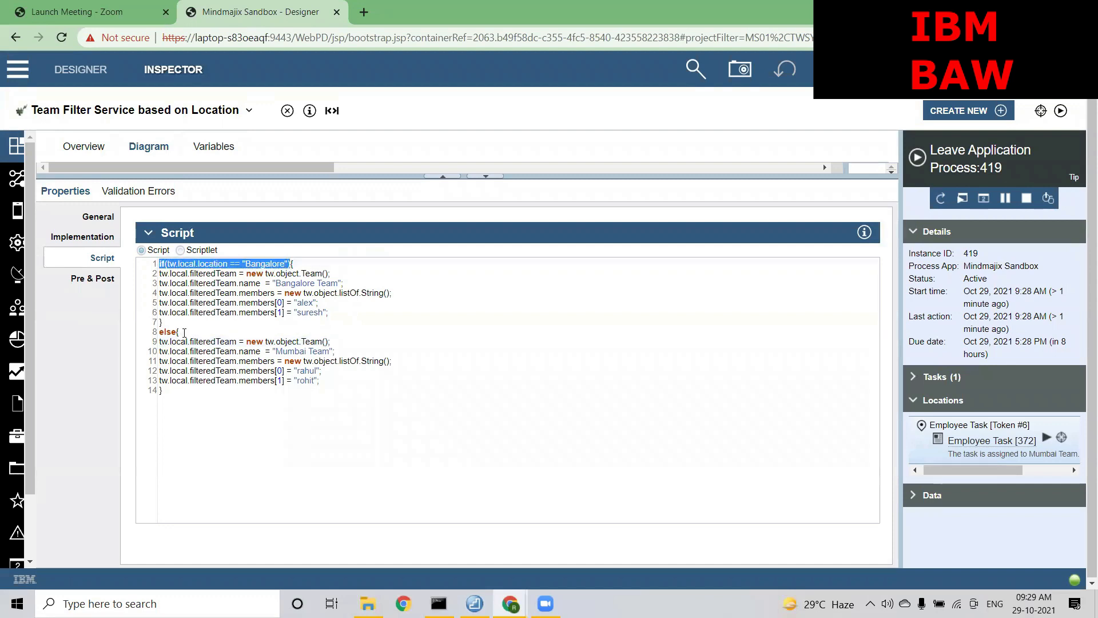
click(177, 331)
key(Return)
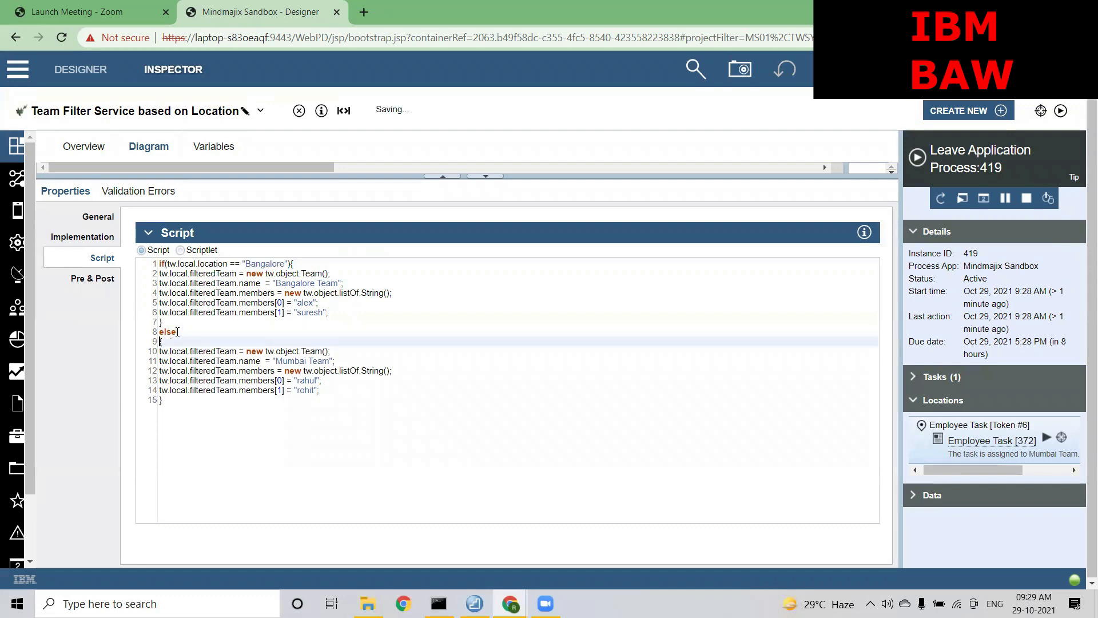
click(178, 331)
key(Return)
key(ctrl+v)
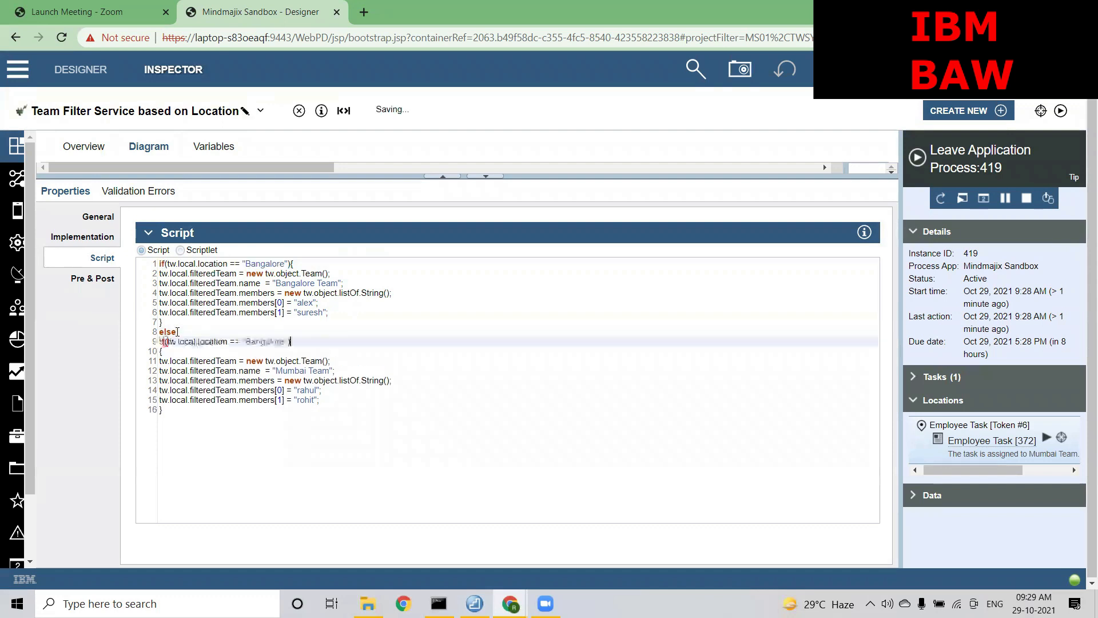
Replace Bangalore with Mumbai in the pasted condition to form the Mumbai else-if branch
drag(284, 342, 247, 340)
text(Mumbai)
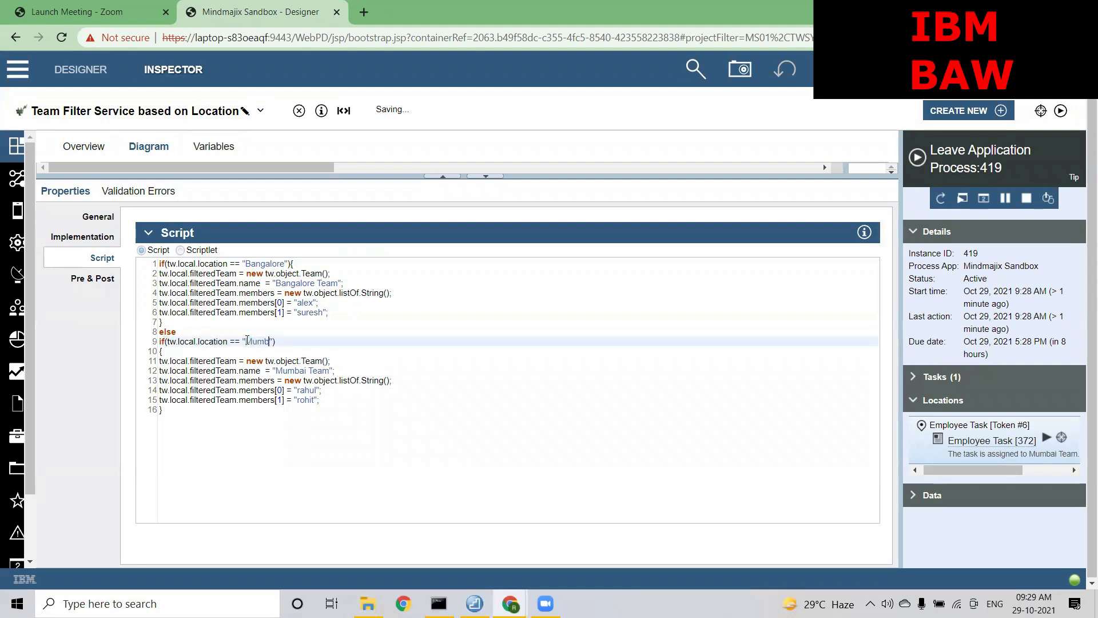
click(311, 360)
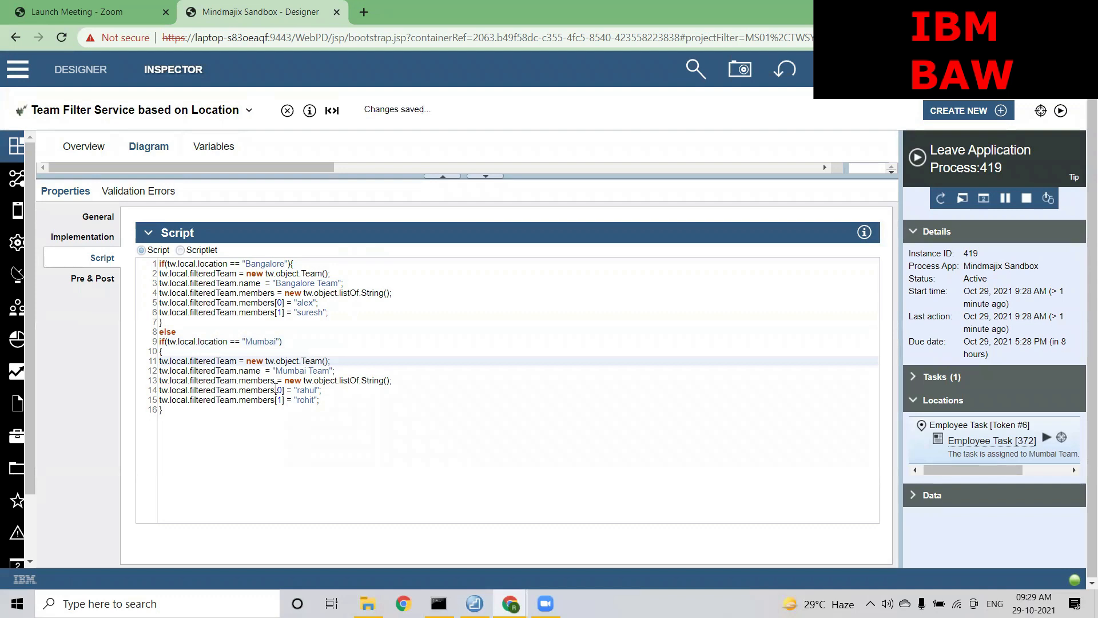
click(199, 420)
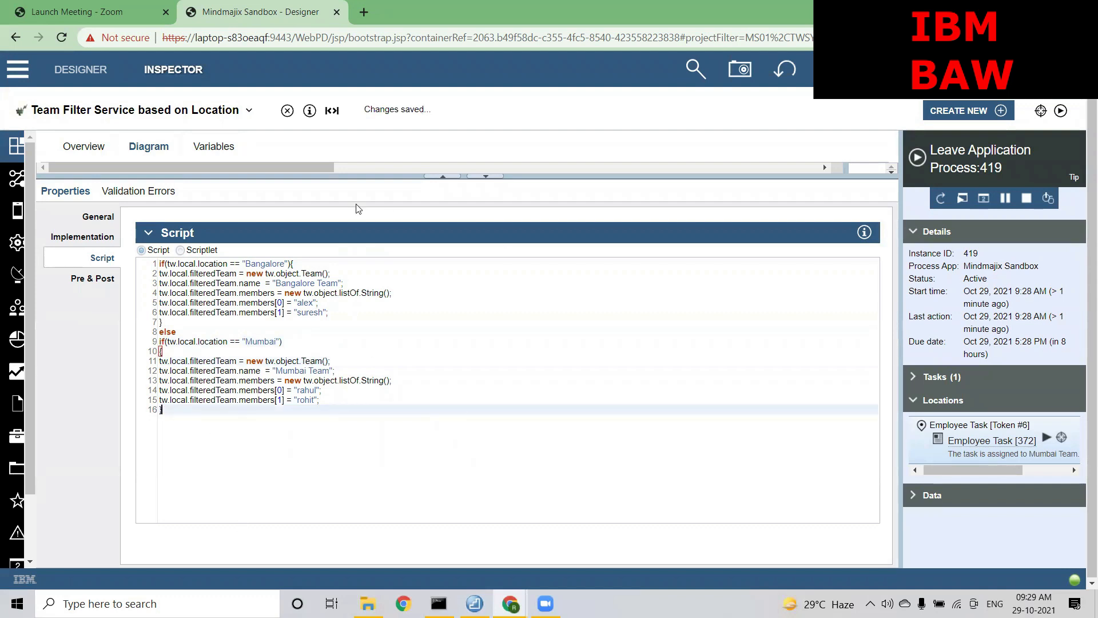
click(176, 116)
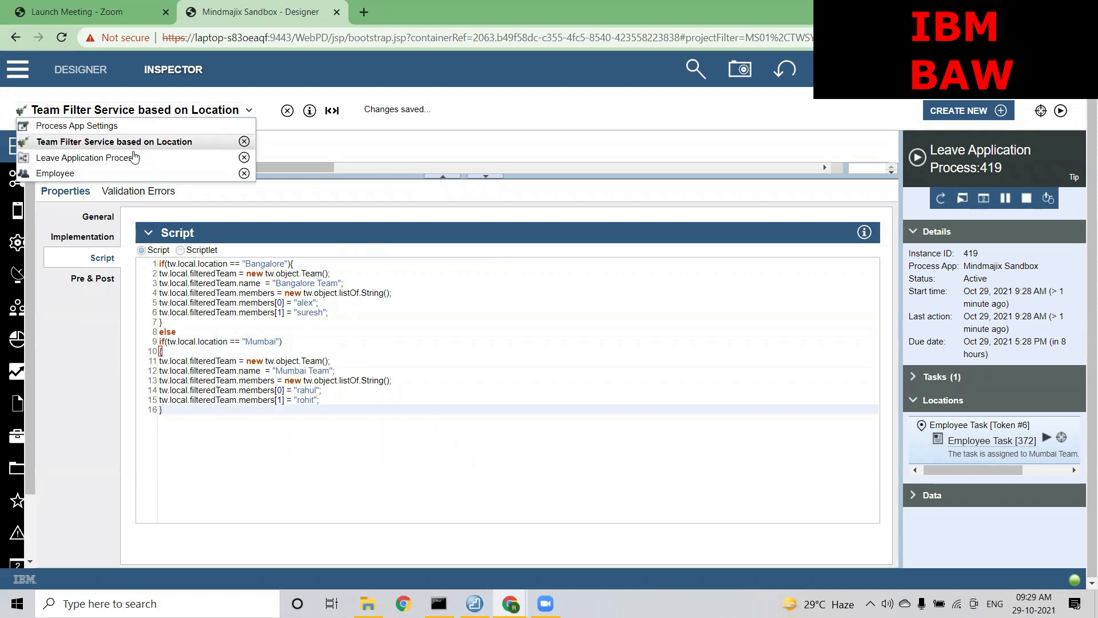
Review the Employee Task's team assignment and the location variable's default value in Leave Application Process
click(137, 157)
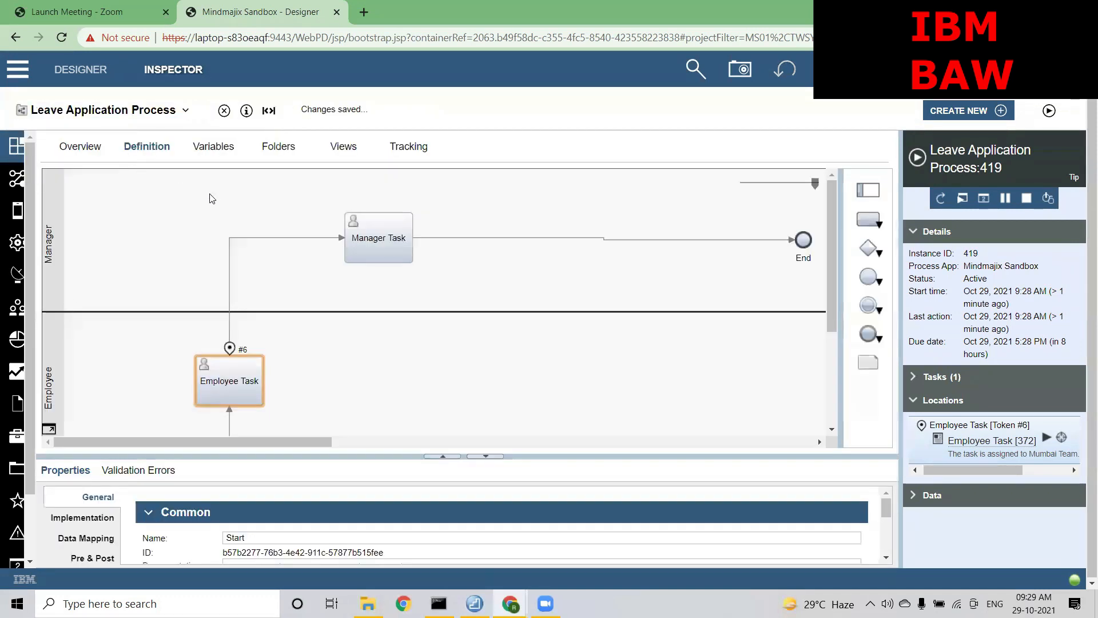
click(233, 382)
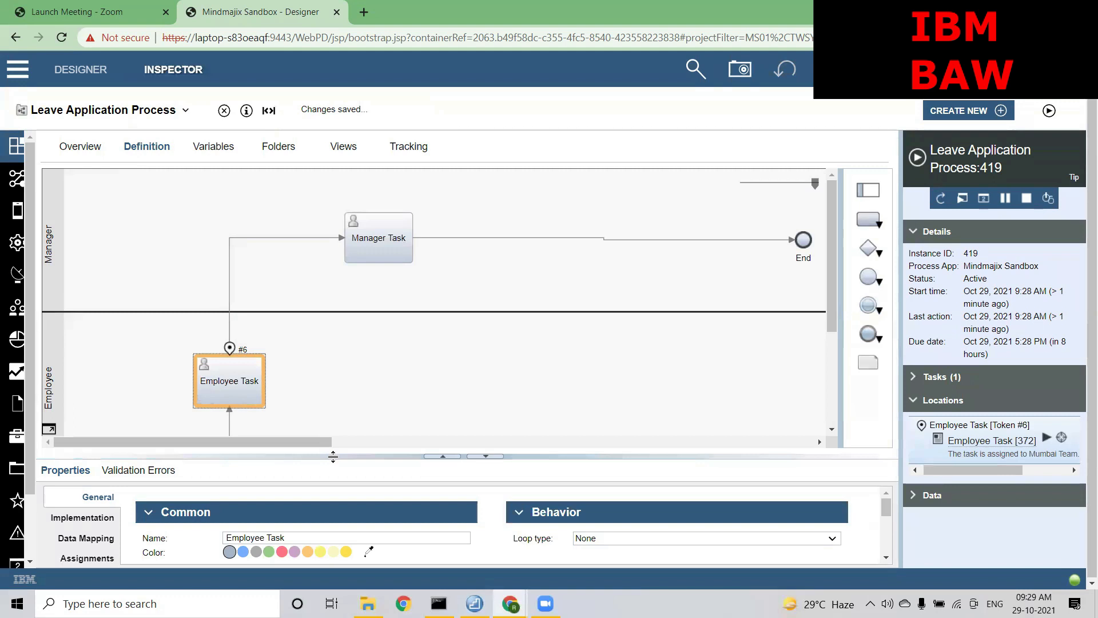
drag(333, 453, 333, 280)
click(85, 382)
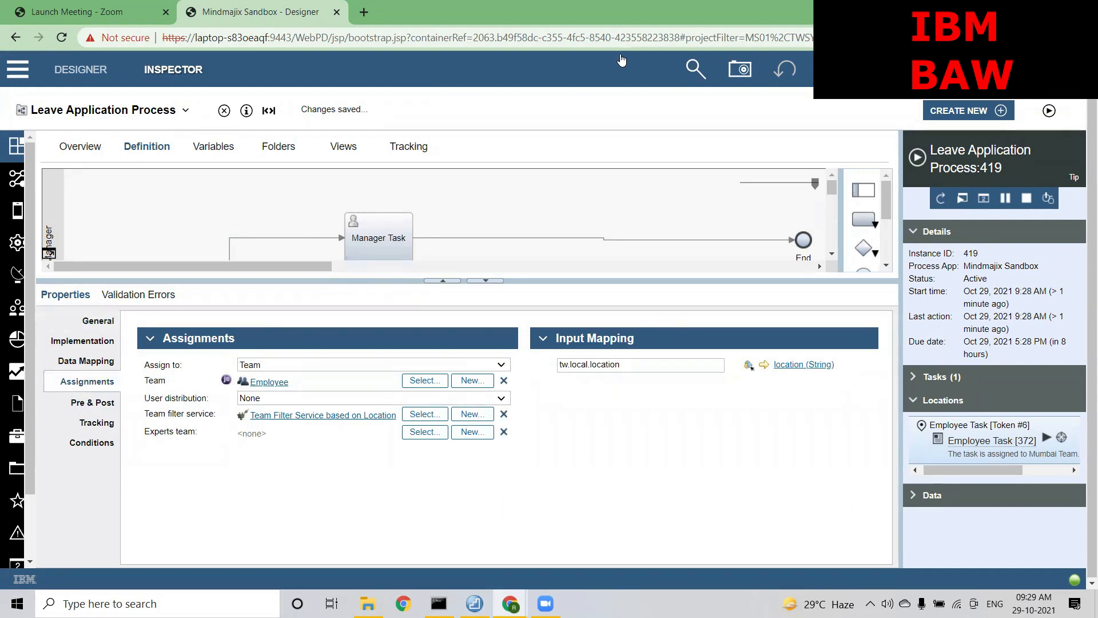
click(215, 145)
click(125, 325)
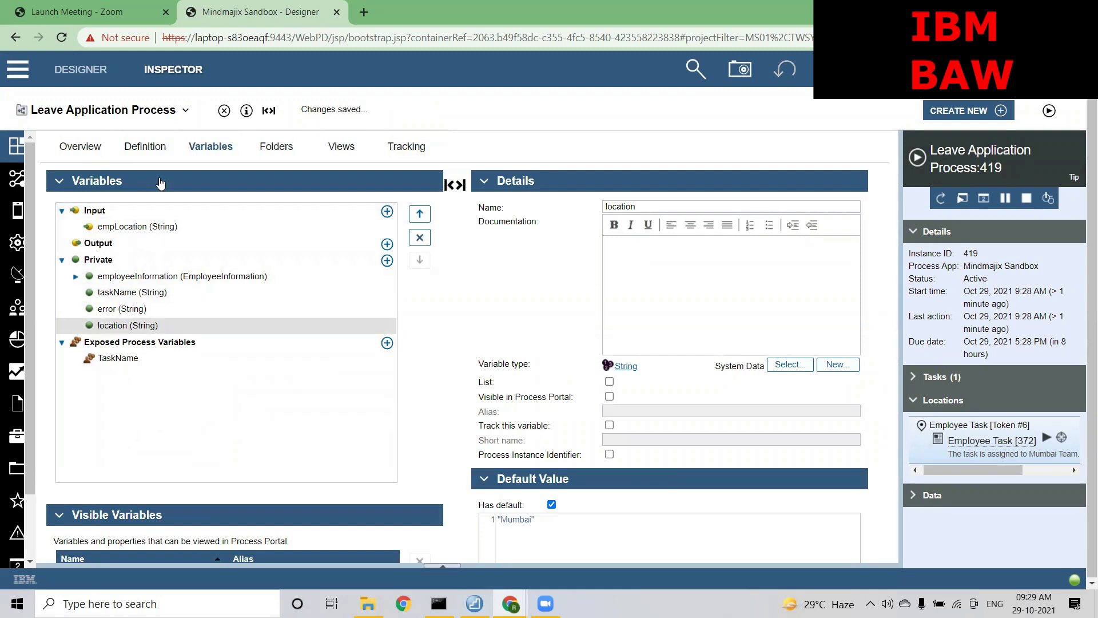
click(147, 146)
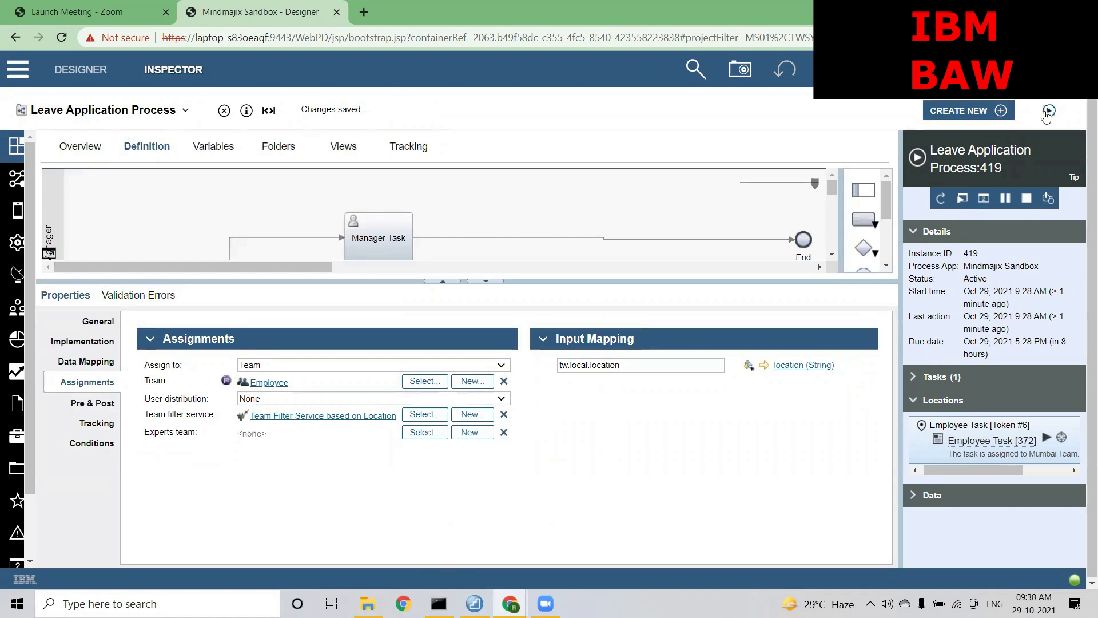
Run new instance 420 and confirm its Employee Task is assigned to Mumbai Team
click(1048, 110)
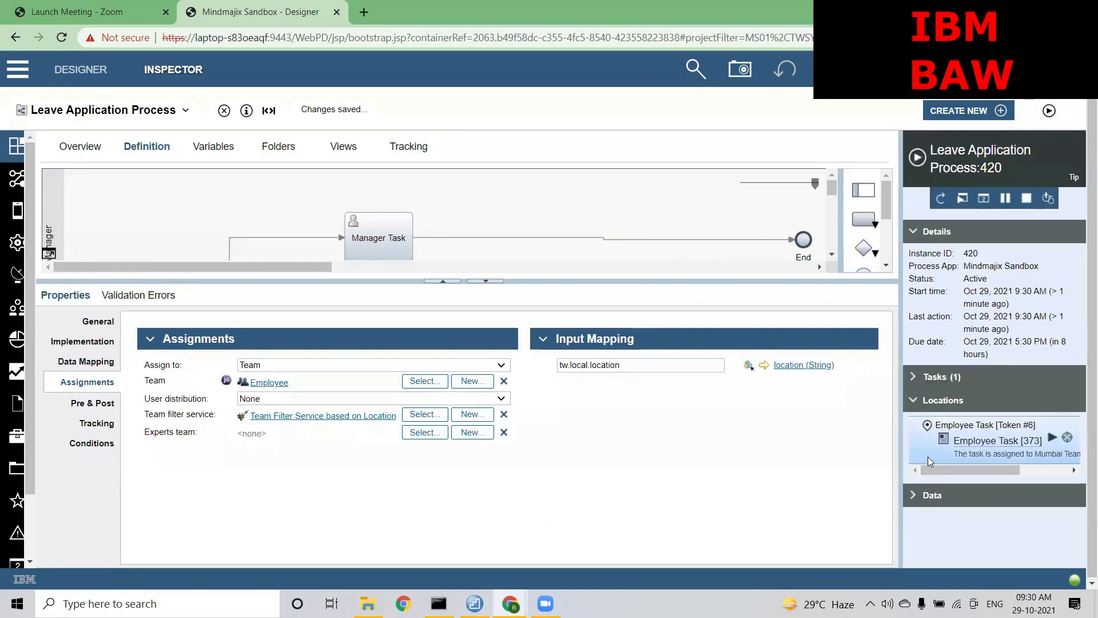
drag(930, 469, 963, 469)
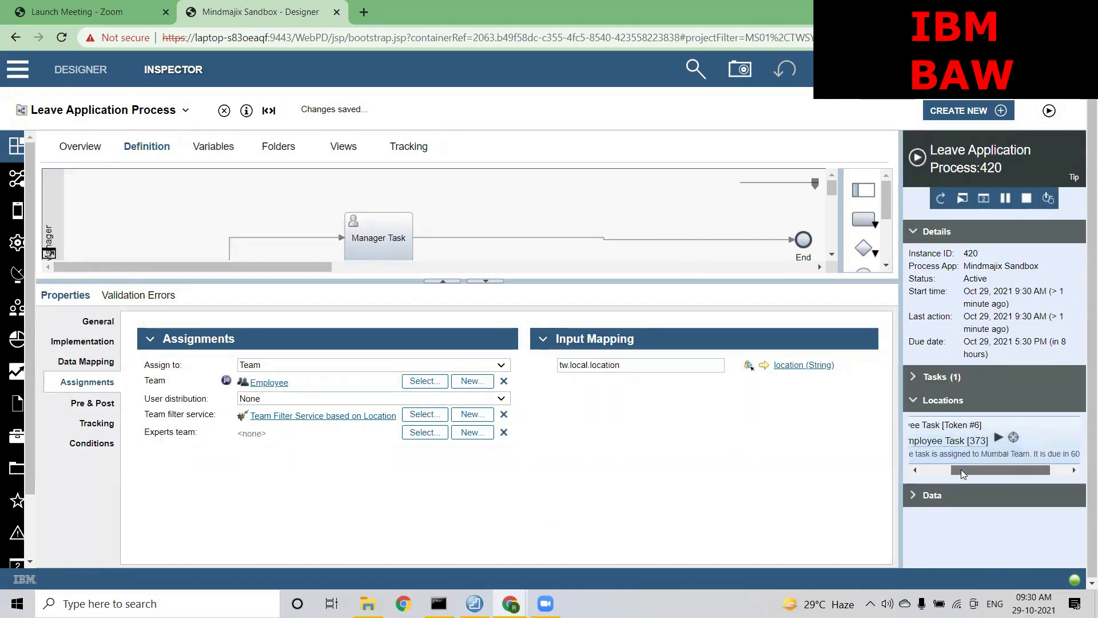
click(1030, 453)
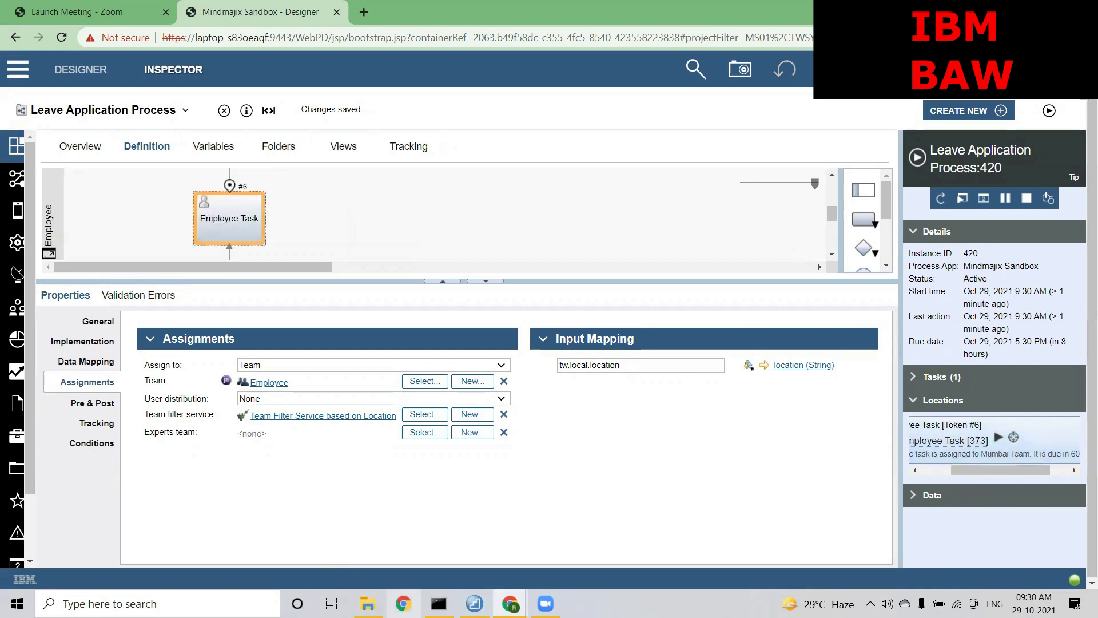
mouse_move(510, 603)
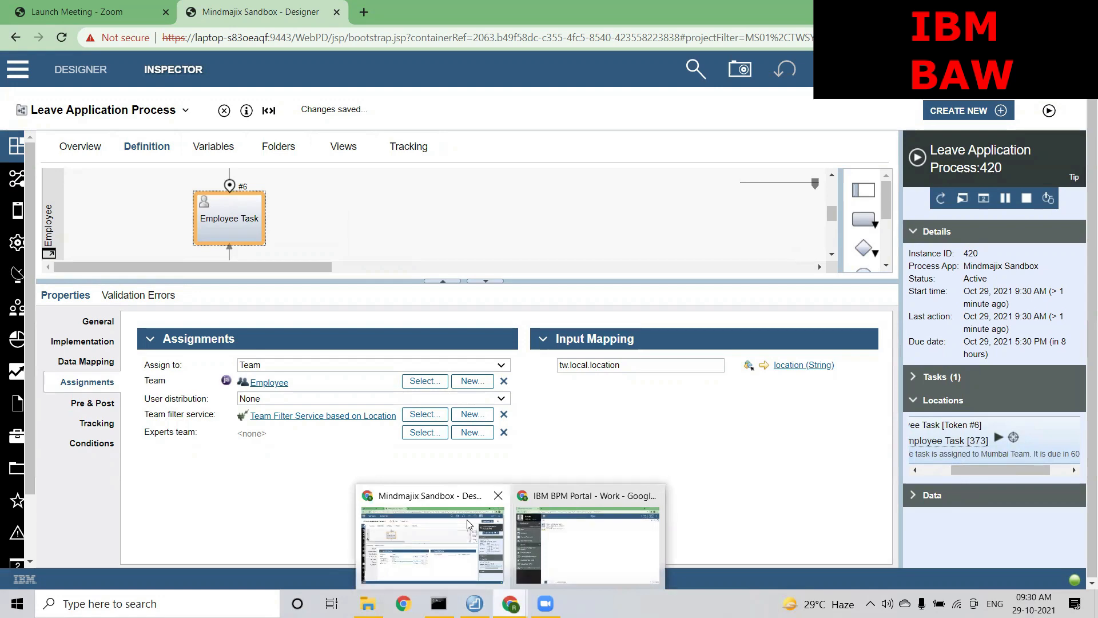
click(575, 526)
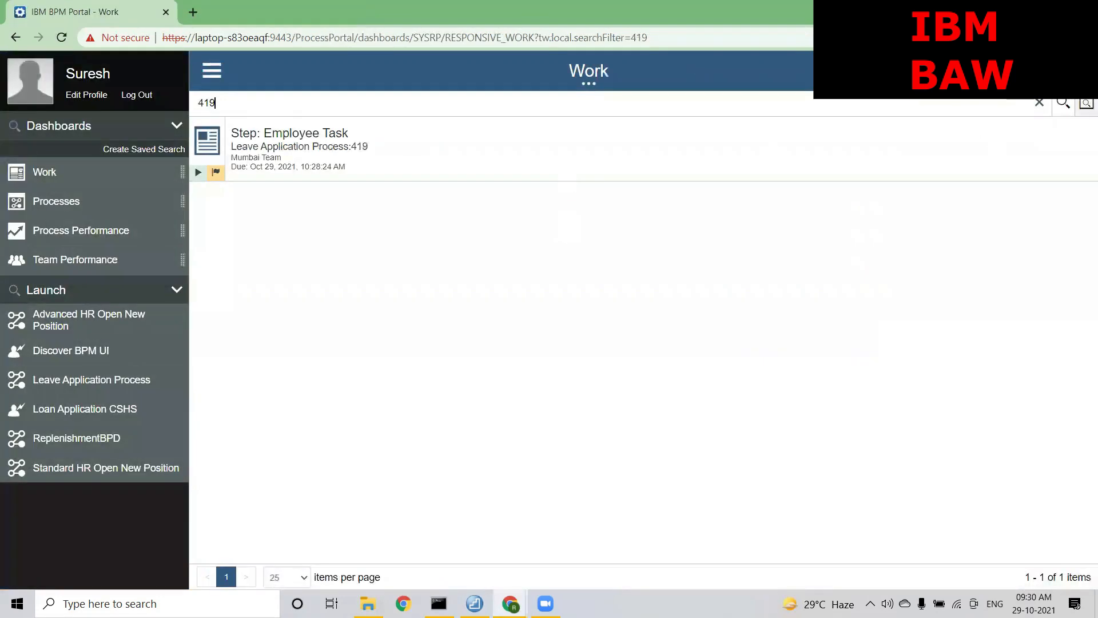
Log out of Process Portal and reload its login.jsp sign-in page in a new incognito window
click(140, 98)
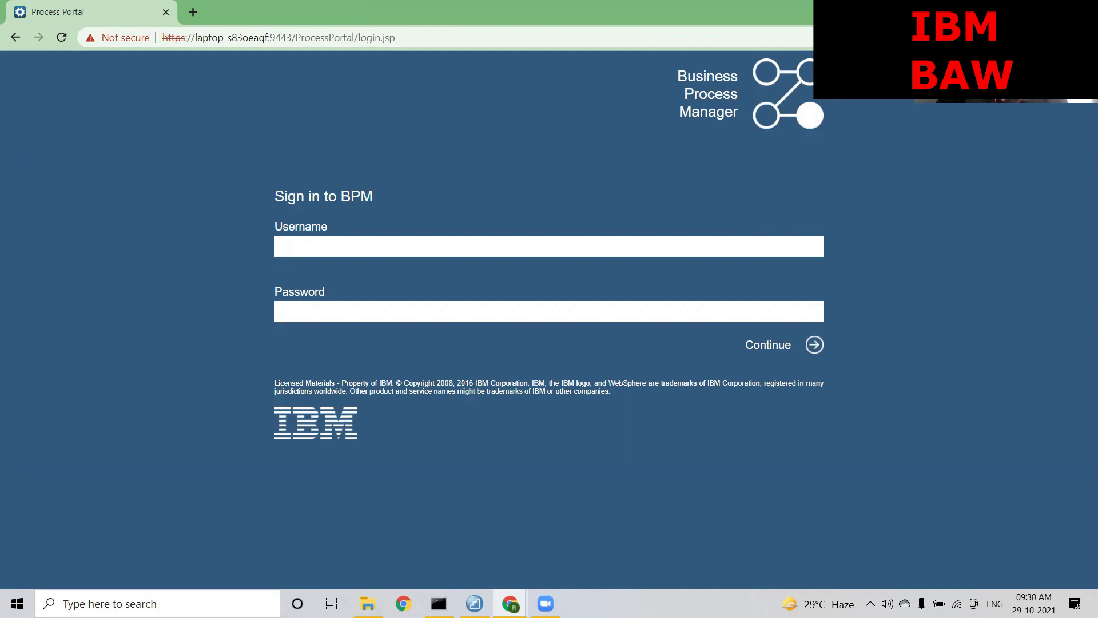
click(1085, 38)
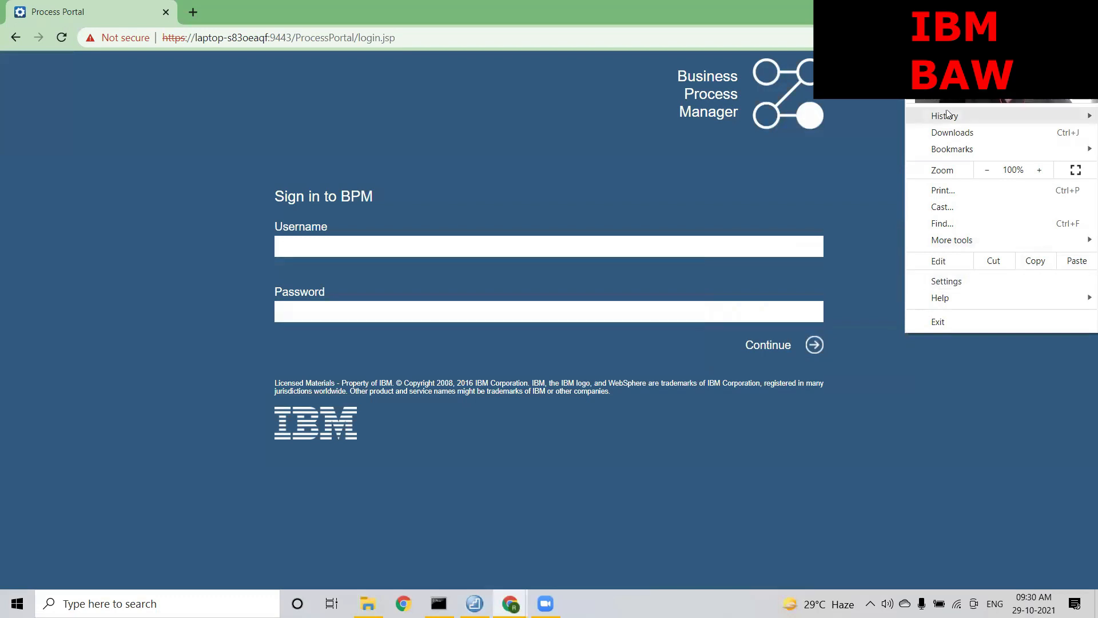
click(952, 92)
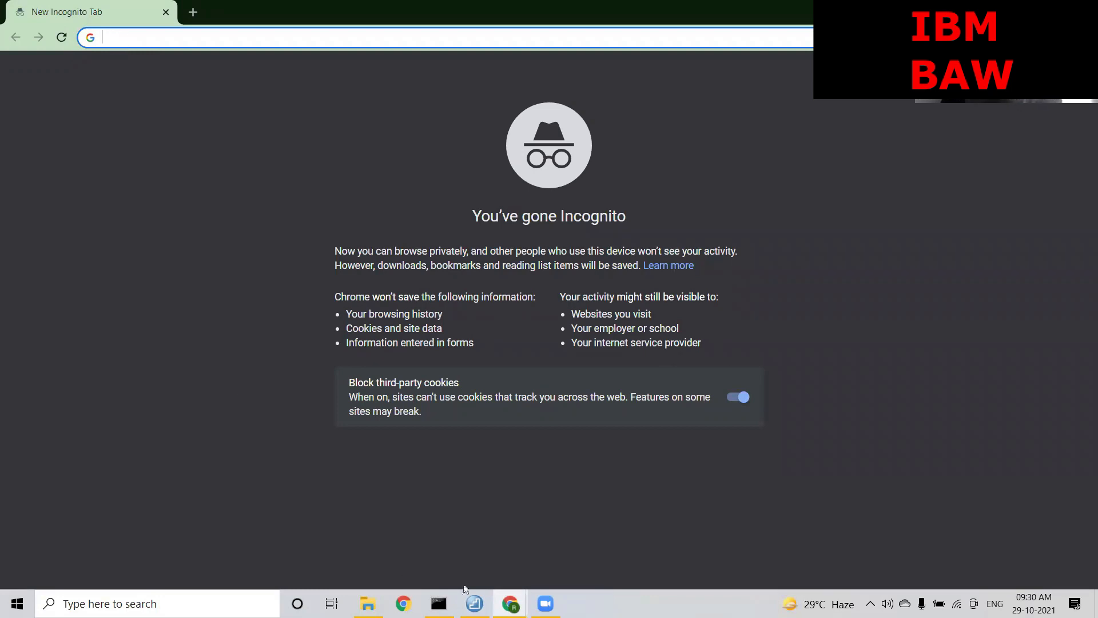
click(510, 603)
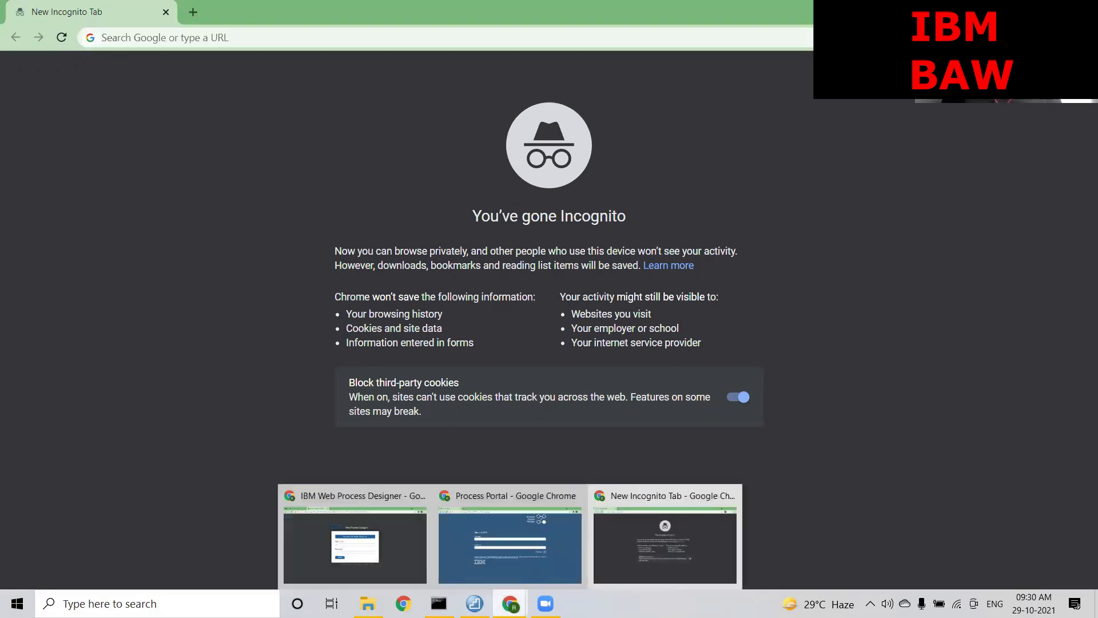
click(467, 486)
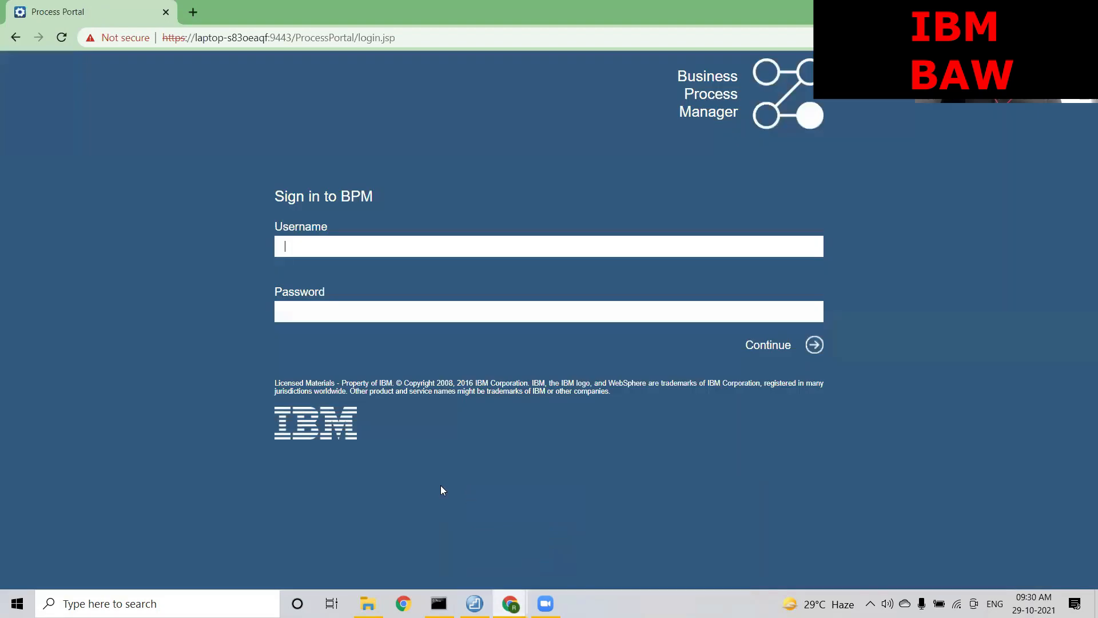
click(460, 33)
key(ctrl+c)
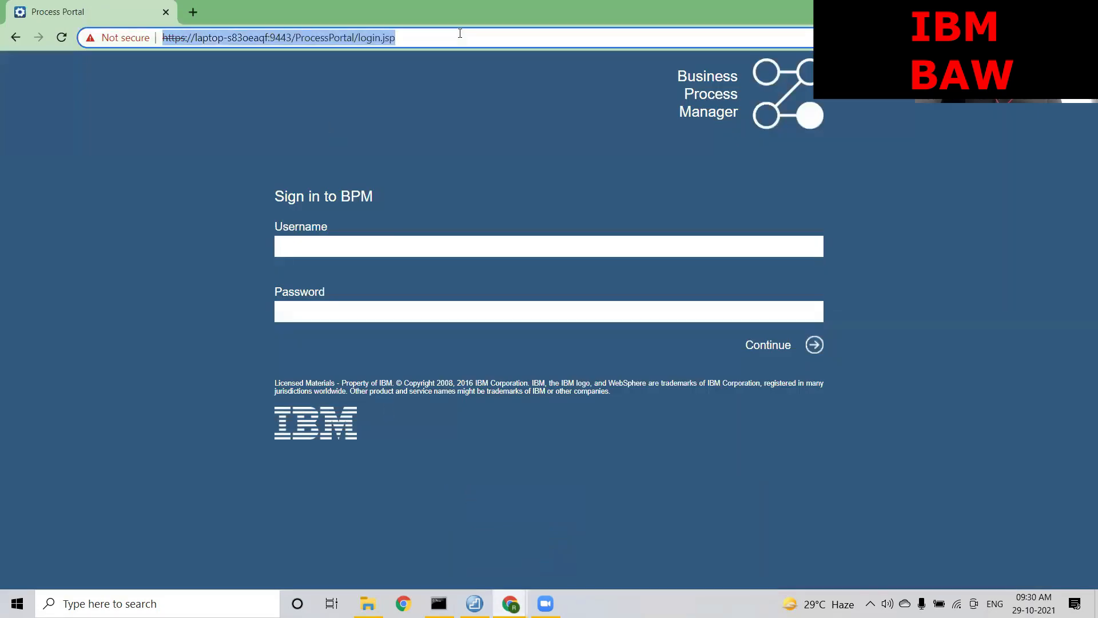
click(166, 12)
key(ctrl+v)
key(Return)
Sign in to Process Portal as another user with their username and password
click(333, 256)
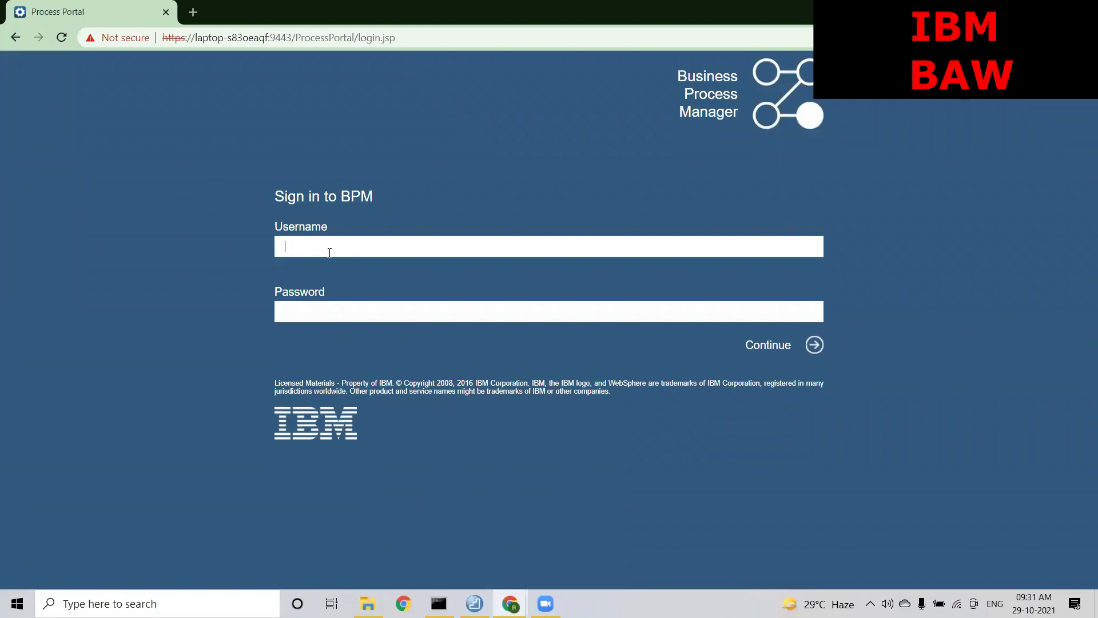
text(rahul)
key(Tab)
text(*******)
key(Return)
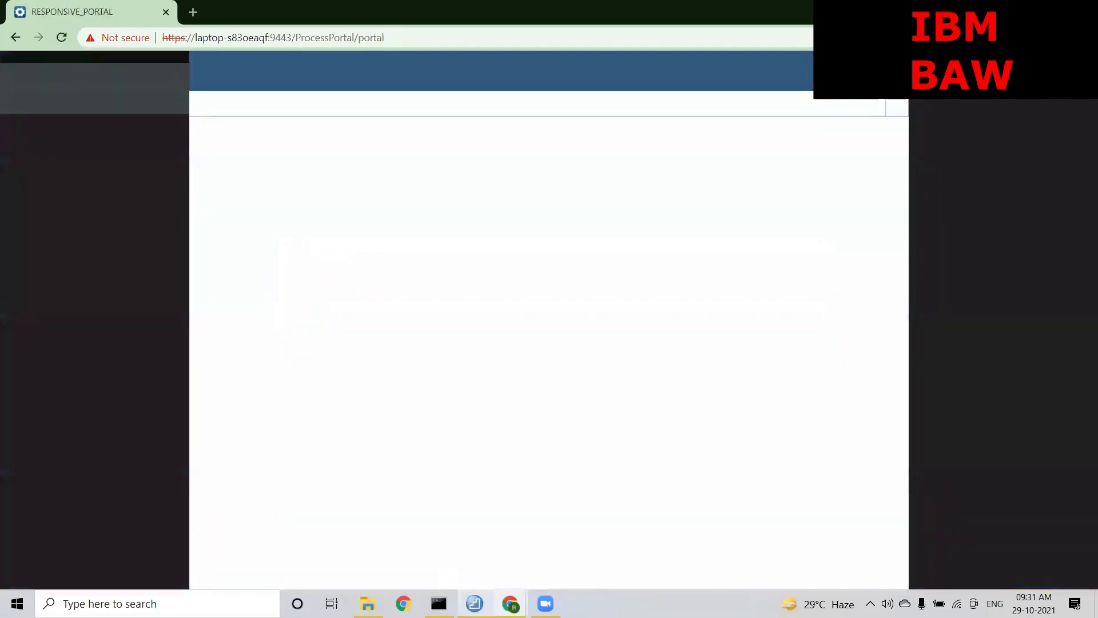
mouse_move(510, 603)
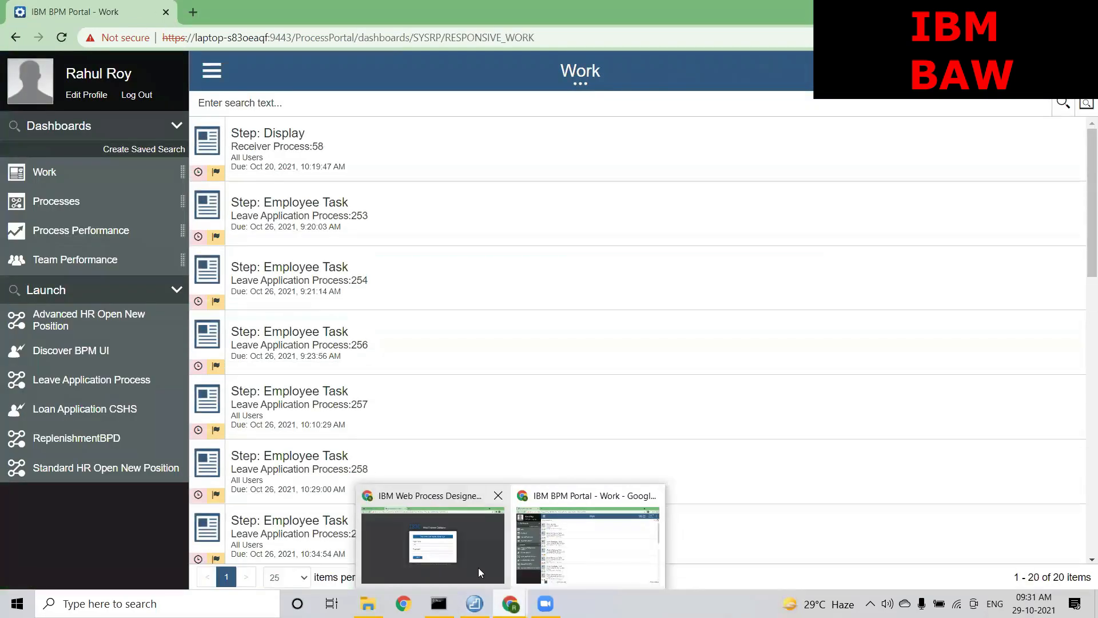
click(478, 567)
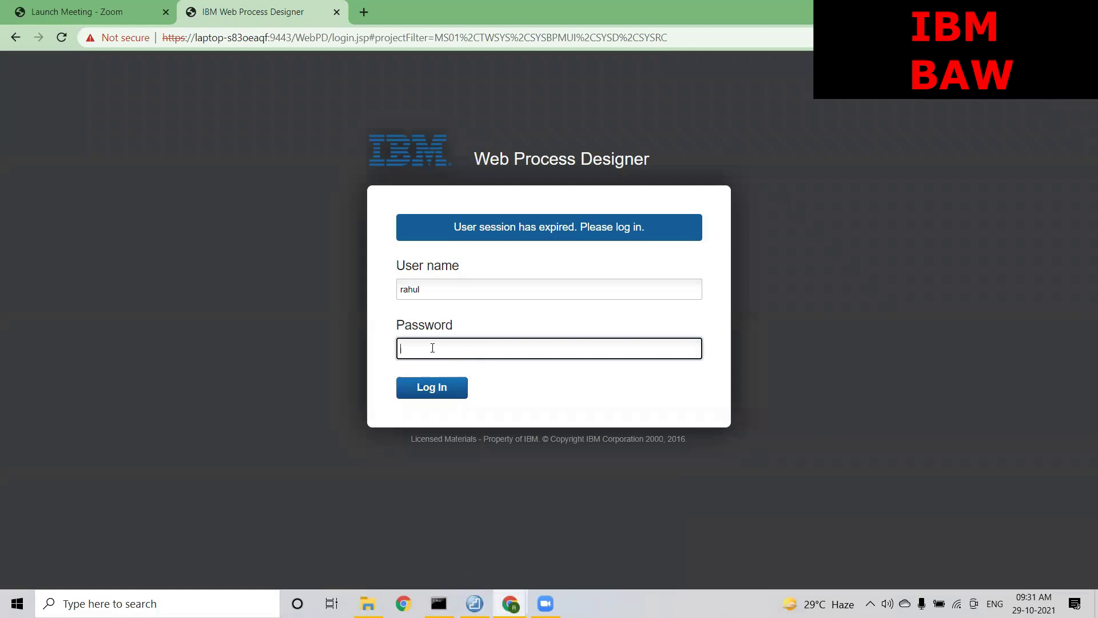
Log back into Web Process Designer and verify in Inspector that instance 420 routes to Mumbai Team
text(•••••••)
key(Return)
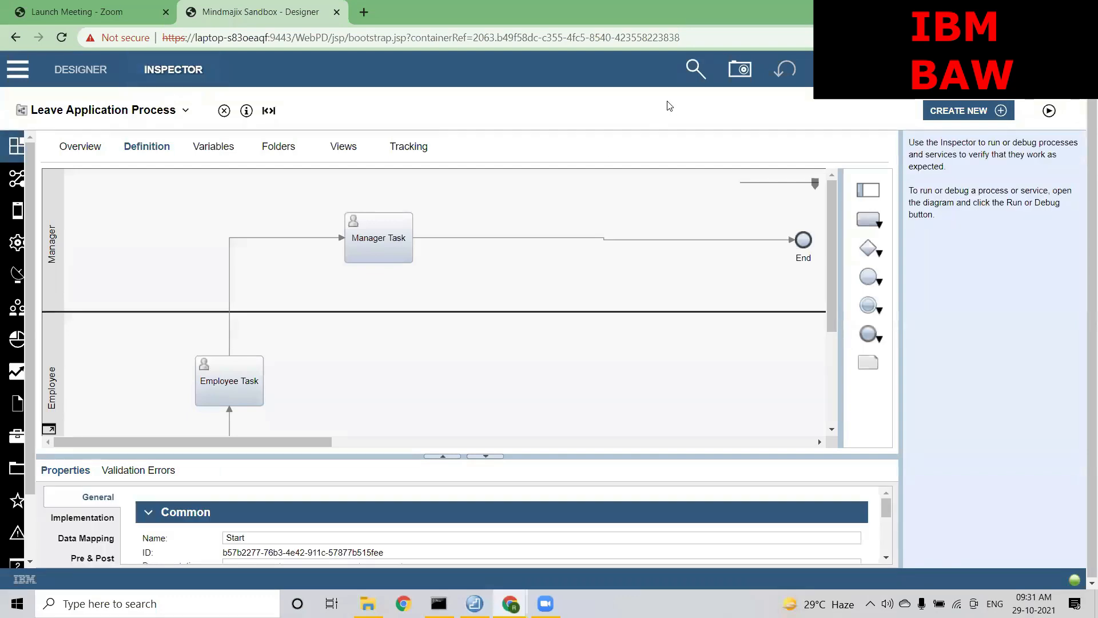
click(696, 69)
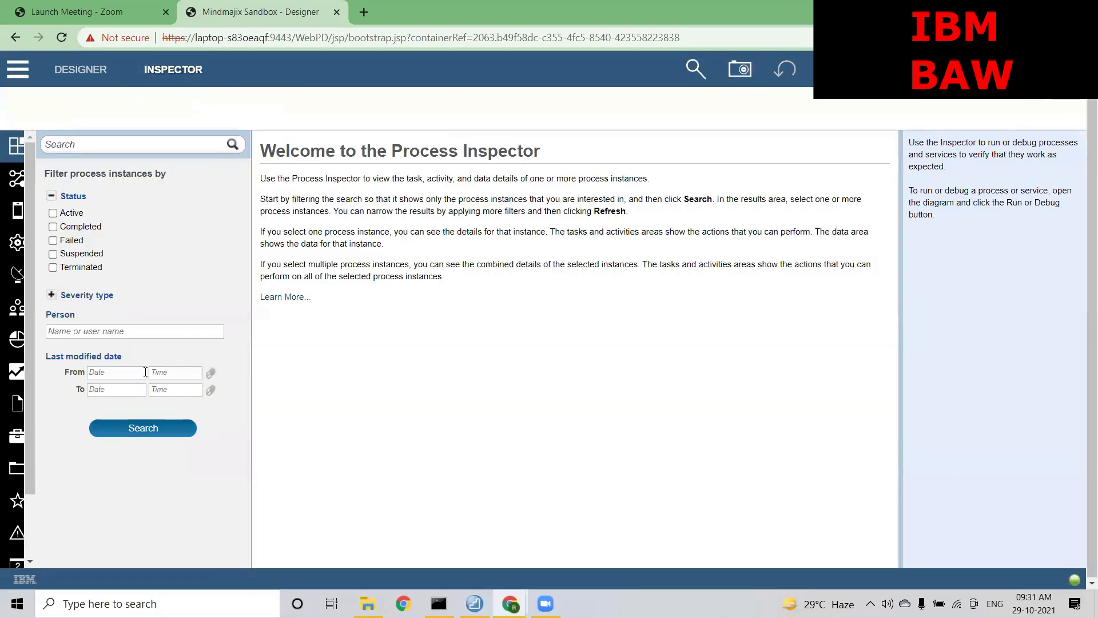
click(143, 427)
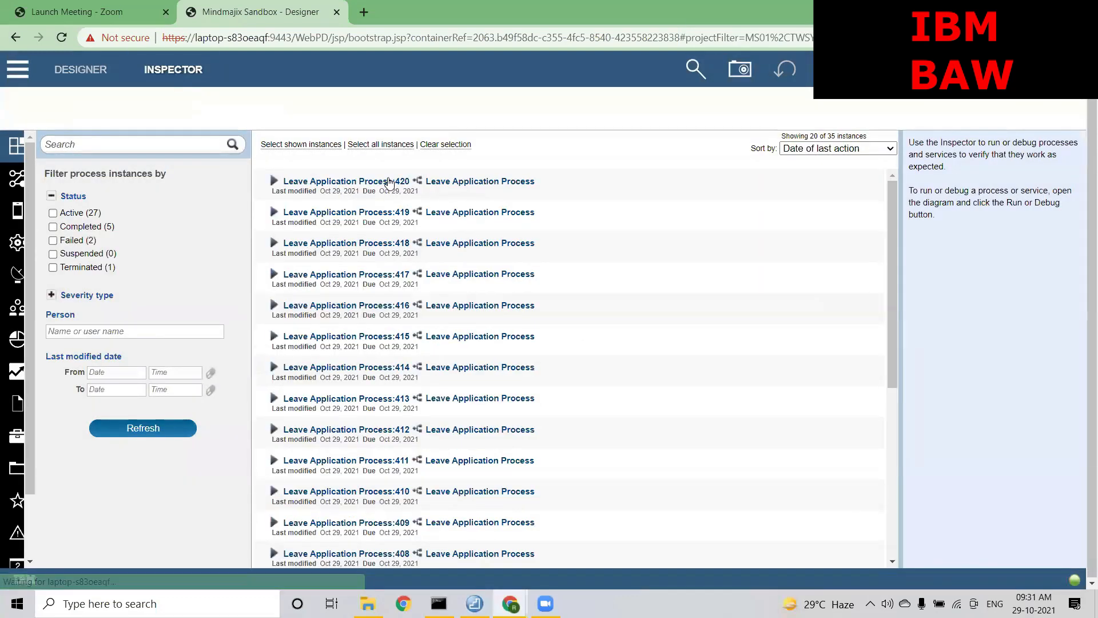
click(389, 183)
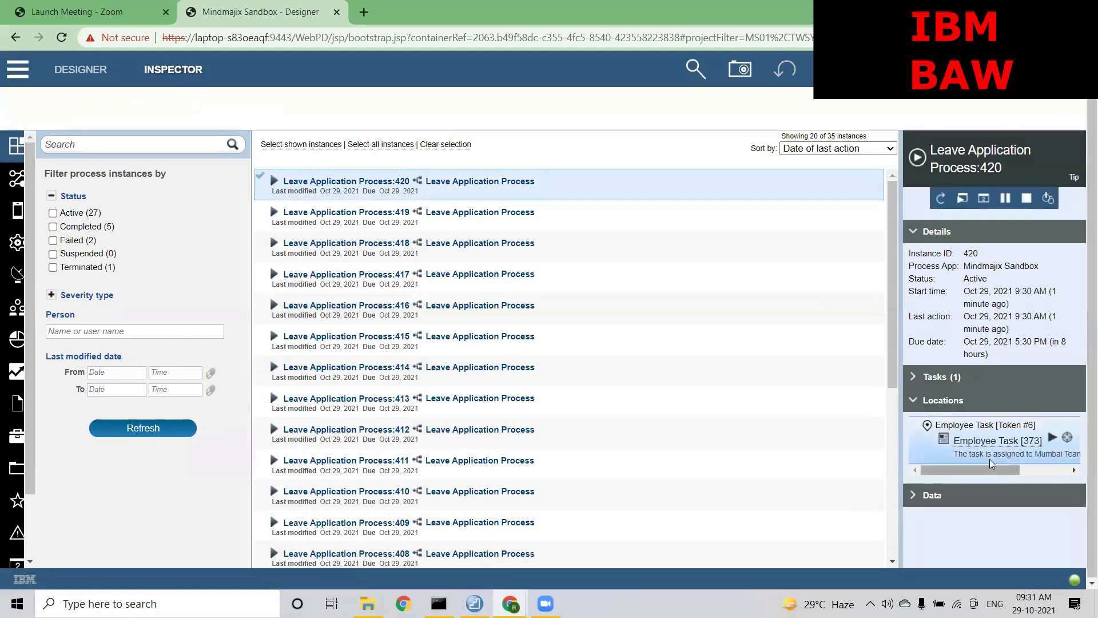
drag(992, 469, 1011, 471)
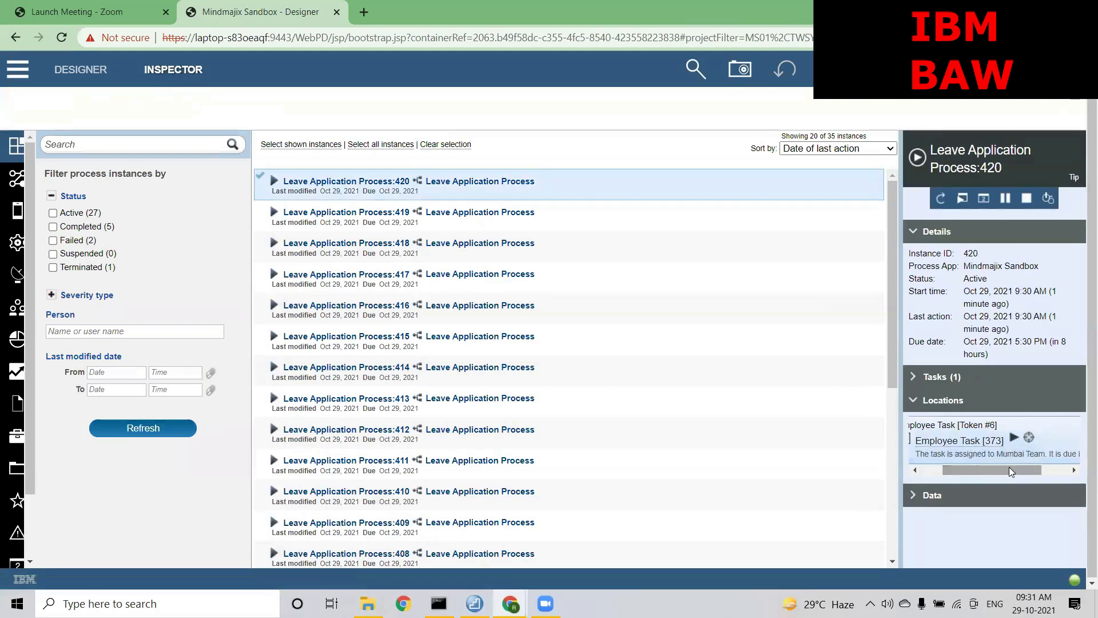
key(alt+Tab)
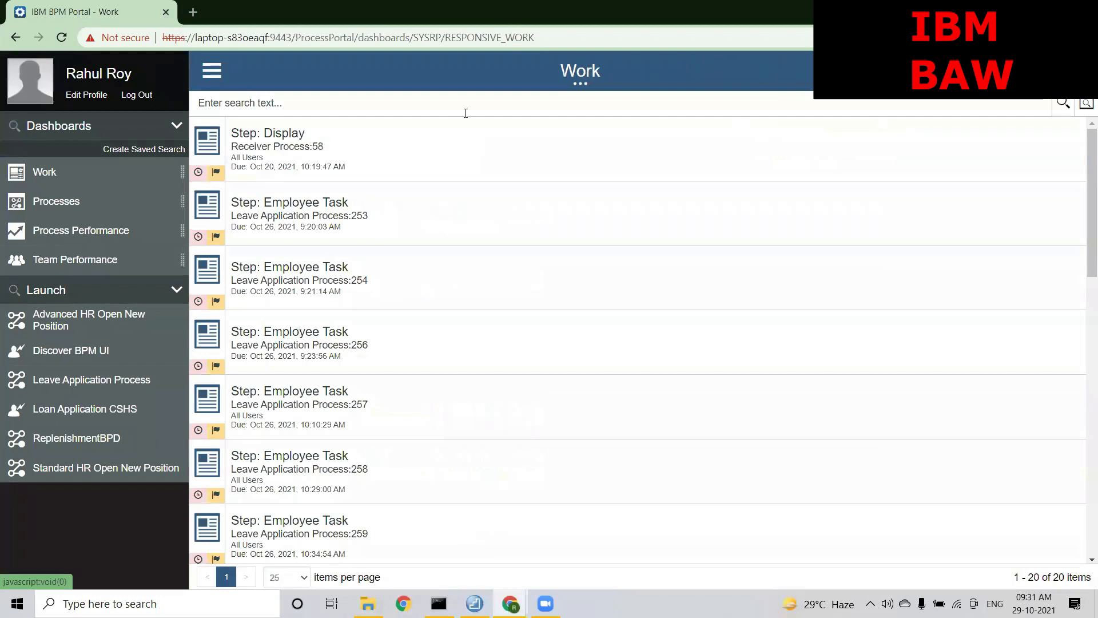
Search the current user's Work list for 420, then sign out
click(369, 102)
text(420)
key(Return)
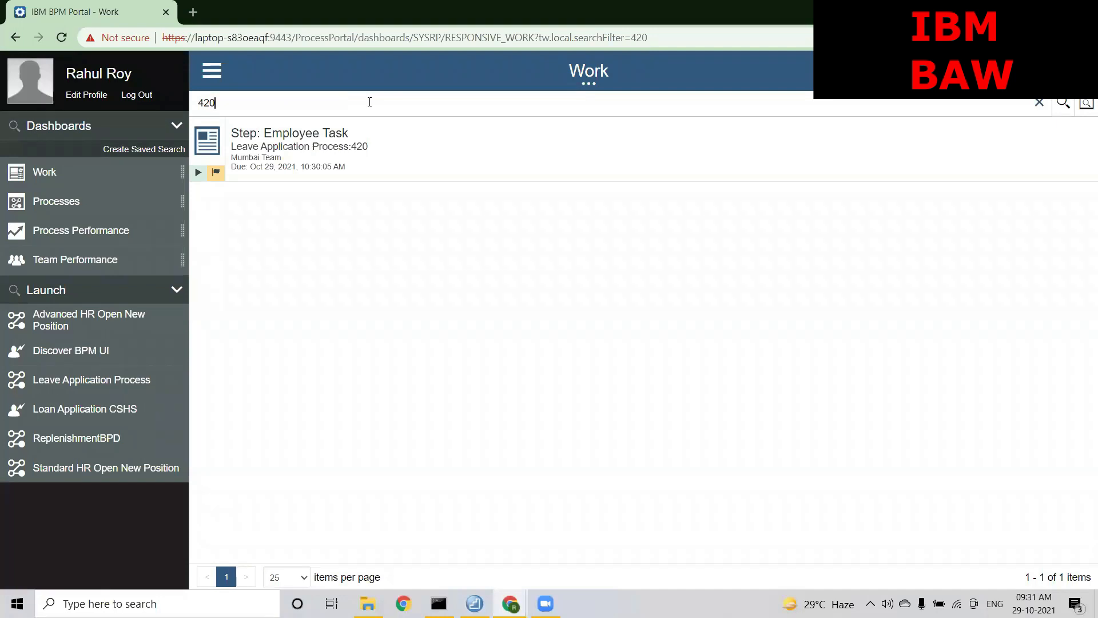
click(143, 97)
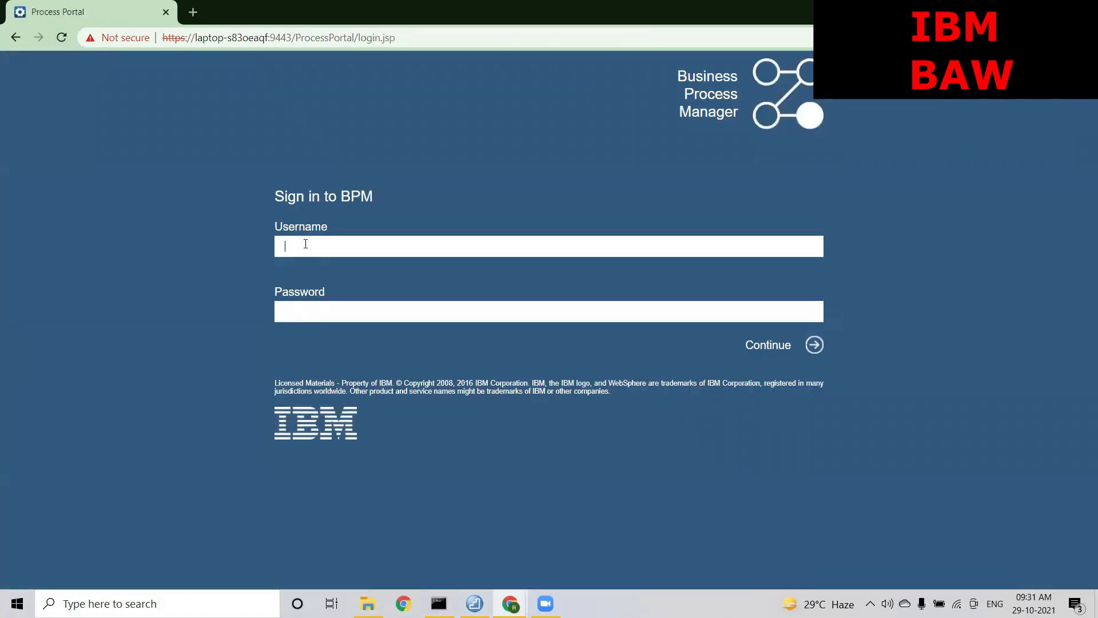
Sign in as the next user, search their Work list for 420, finding nothing, and sign out
click(305, 244)
click(303, 276)
text(alex**)
key(Return)
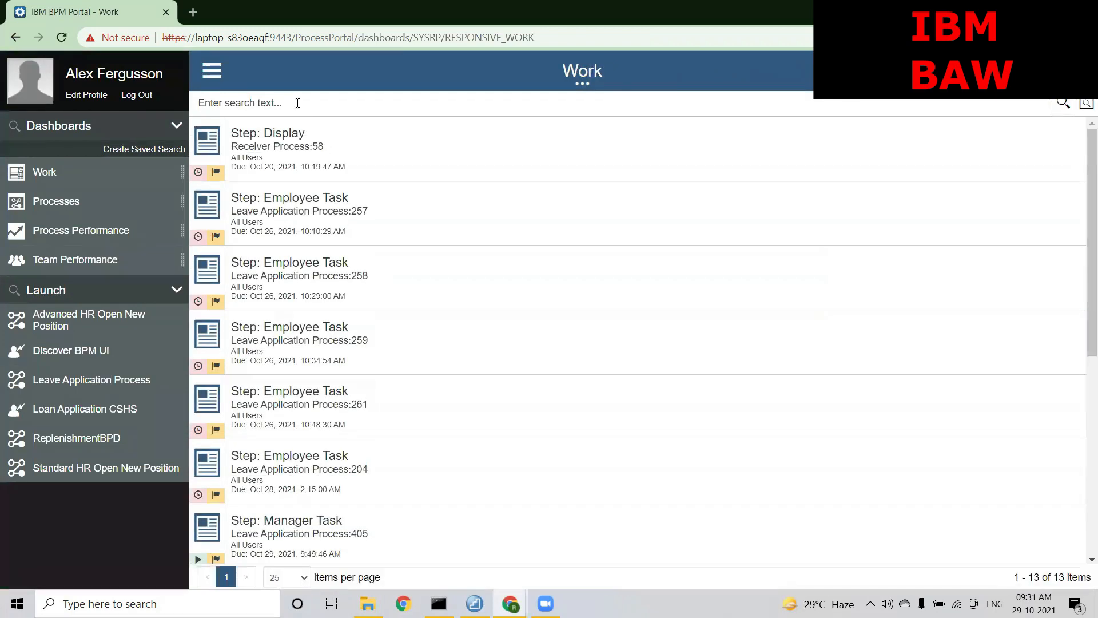
click(297, 103)
text(420)
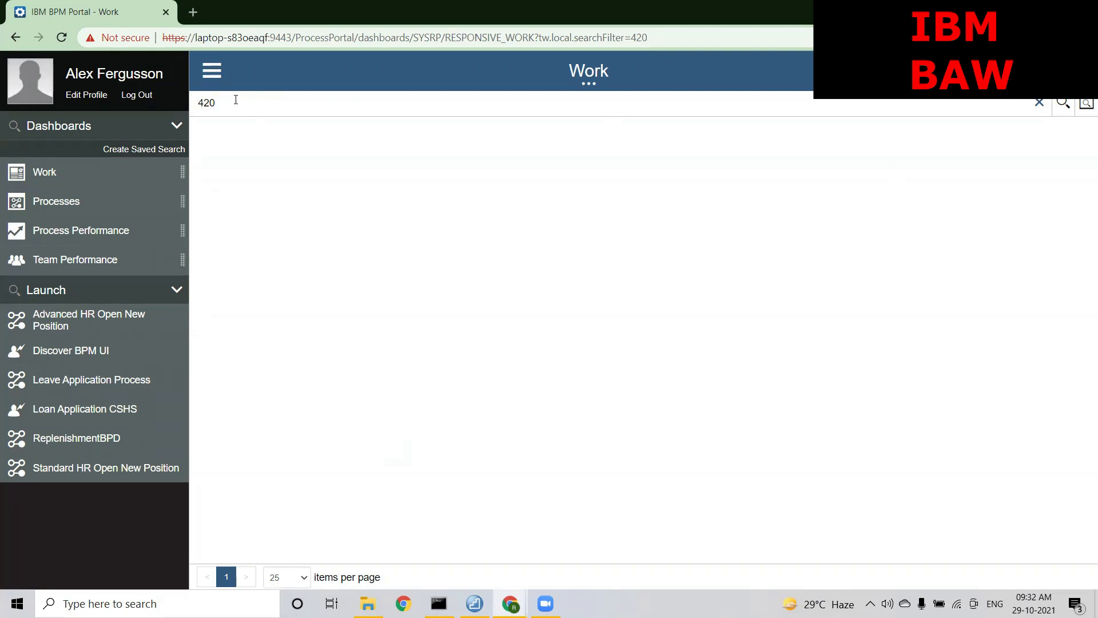
click(150, 98)
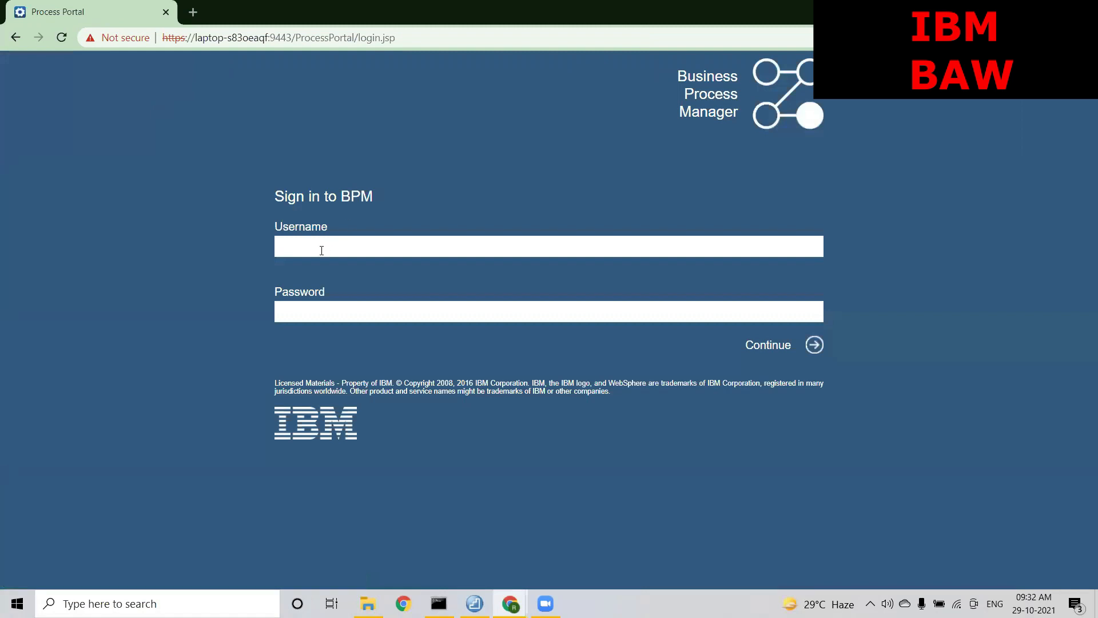
Sign in as the next user, search 420 with no results, and sign out
text(suresh)
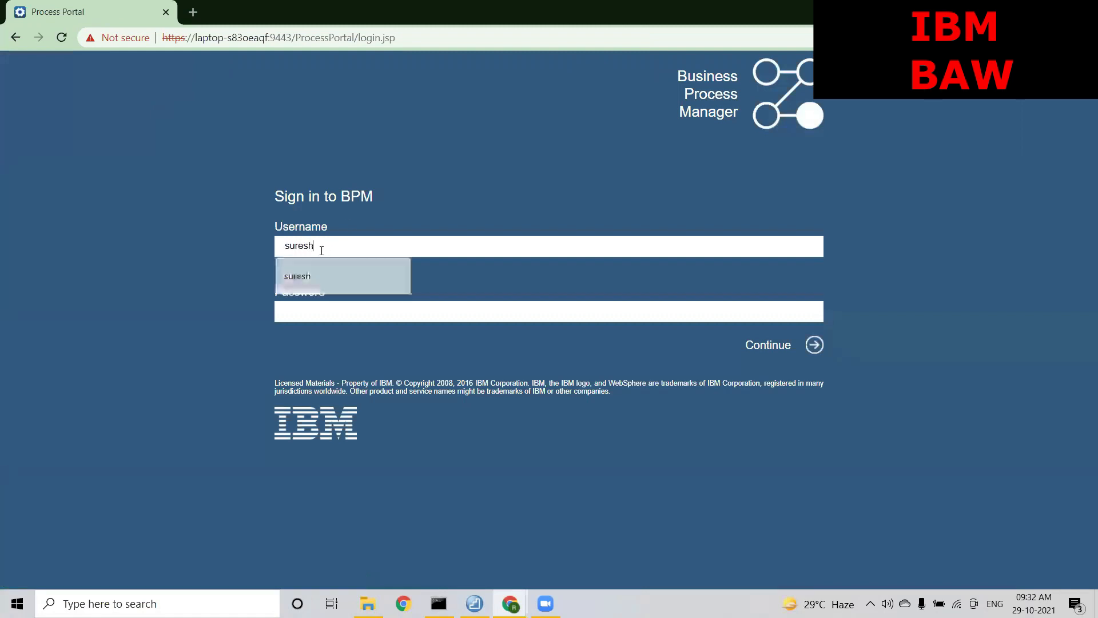
key(Tab)
text(•••••••)
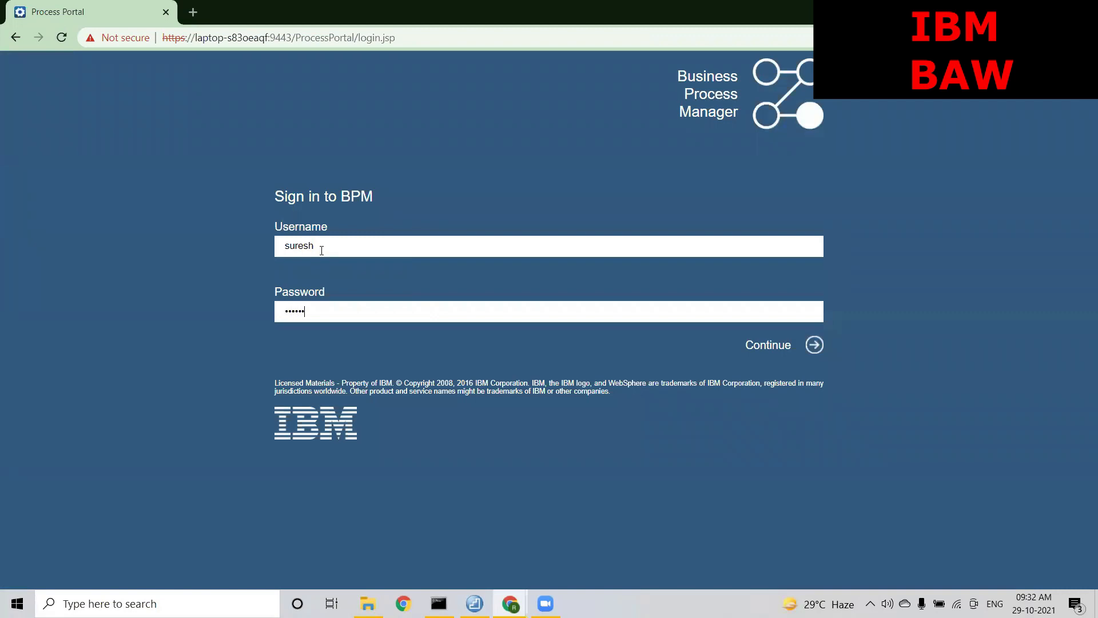
key(Return)
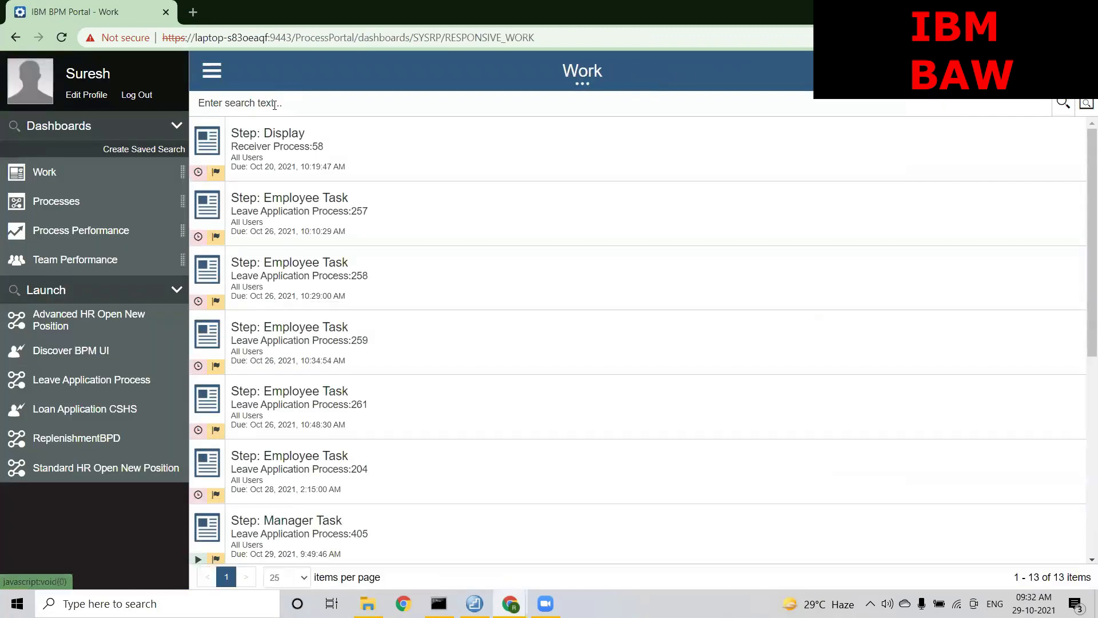
text(420)
key(Return)
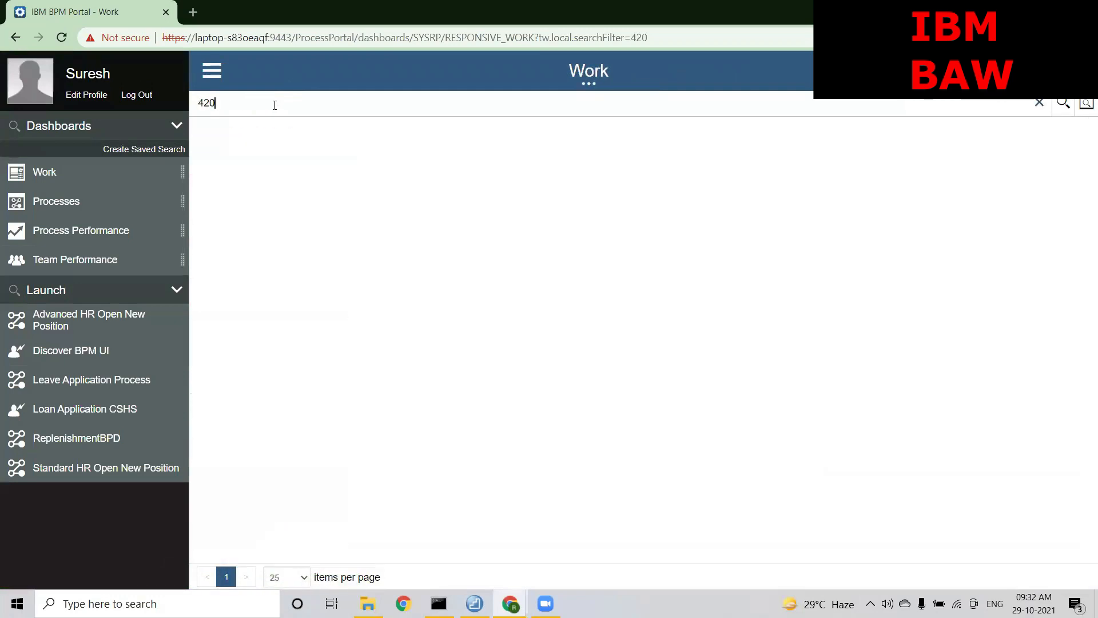
click(141, 96)
Sign in as a Mumbai team member and search 420 to find the Employee Task
click(320, 247)
text(rohit)
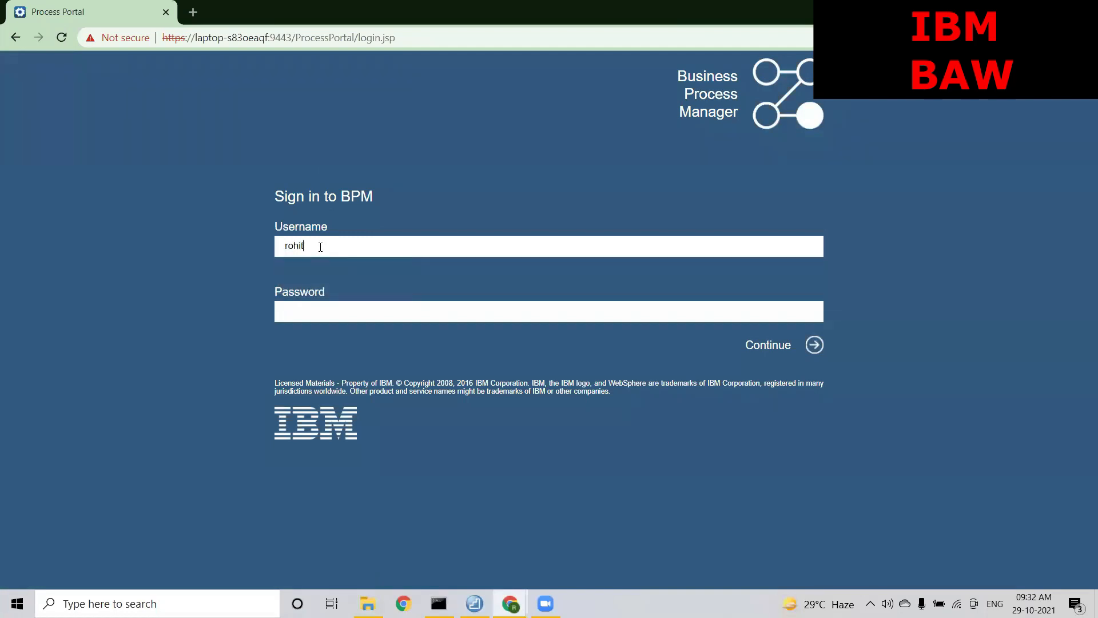
text(••••••)
key(Return)
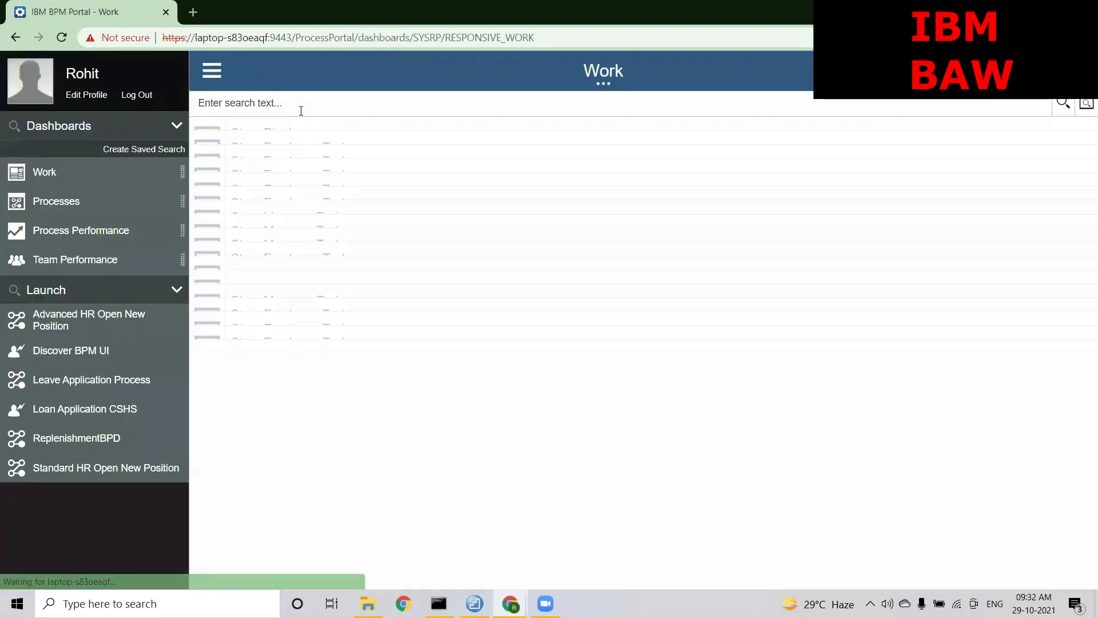
click(301, 108)
text(420)
key(Return)
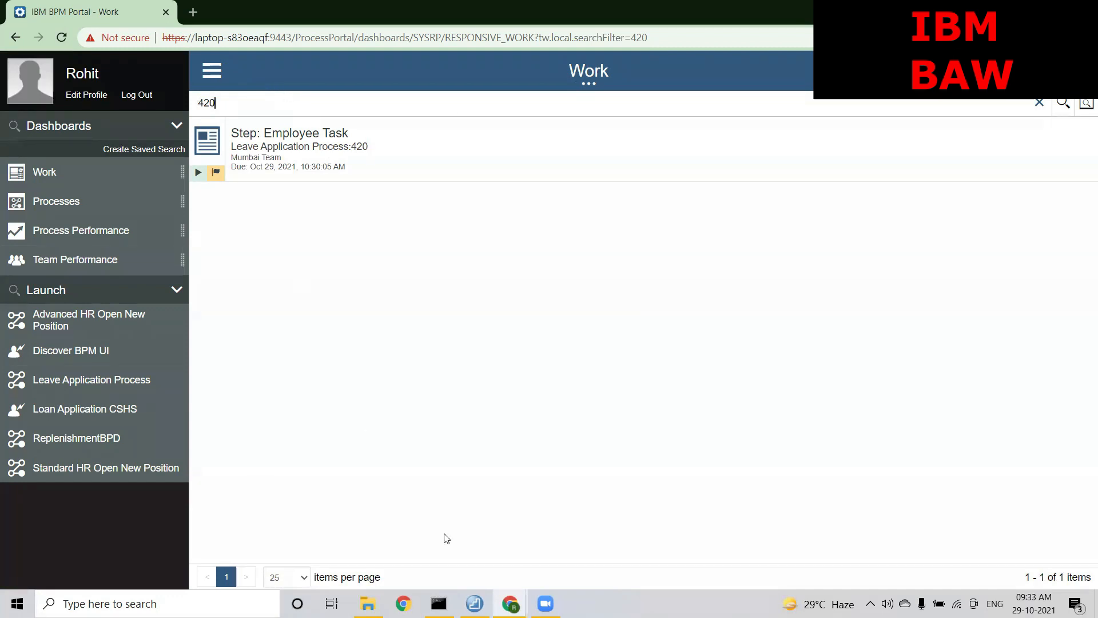
click(507, 604)
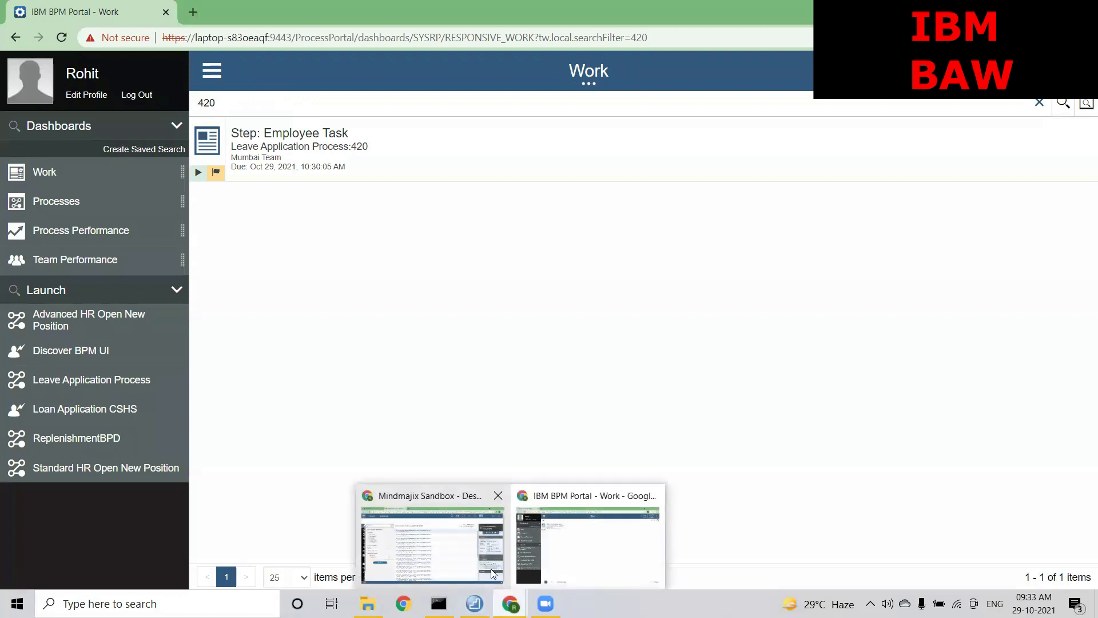
Open Team Filter Service based on Location in the Designer from the open-items list
click(474, 556)
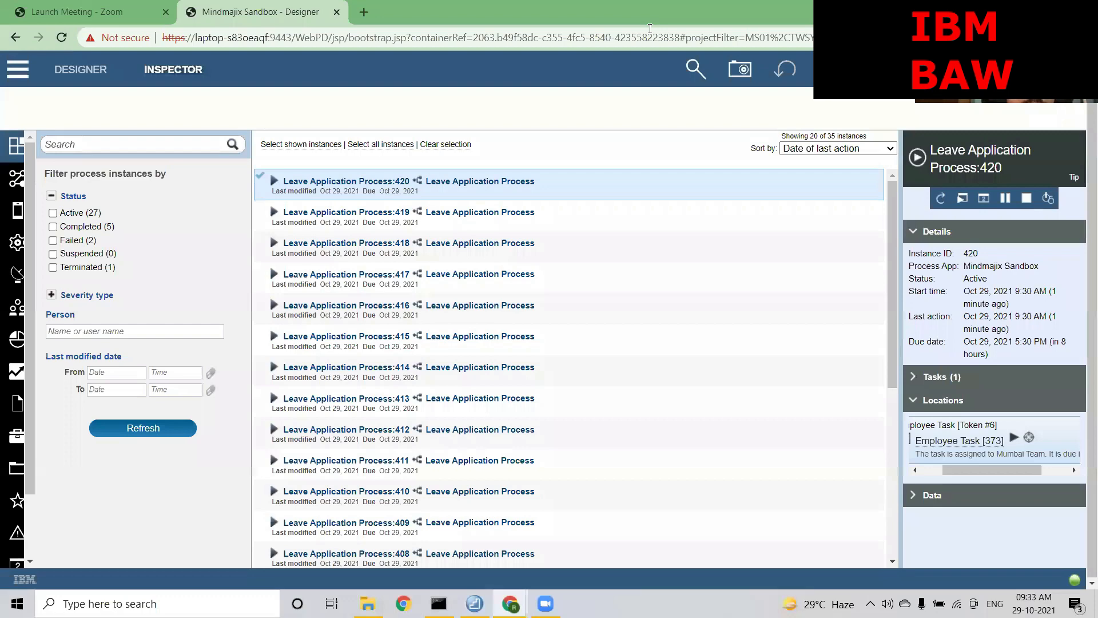
click(88, 73)
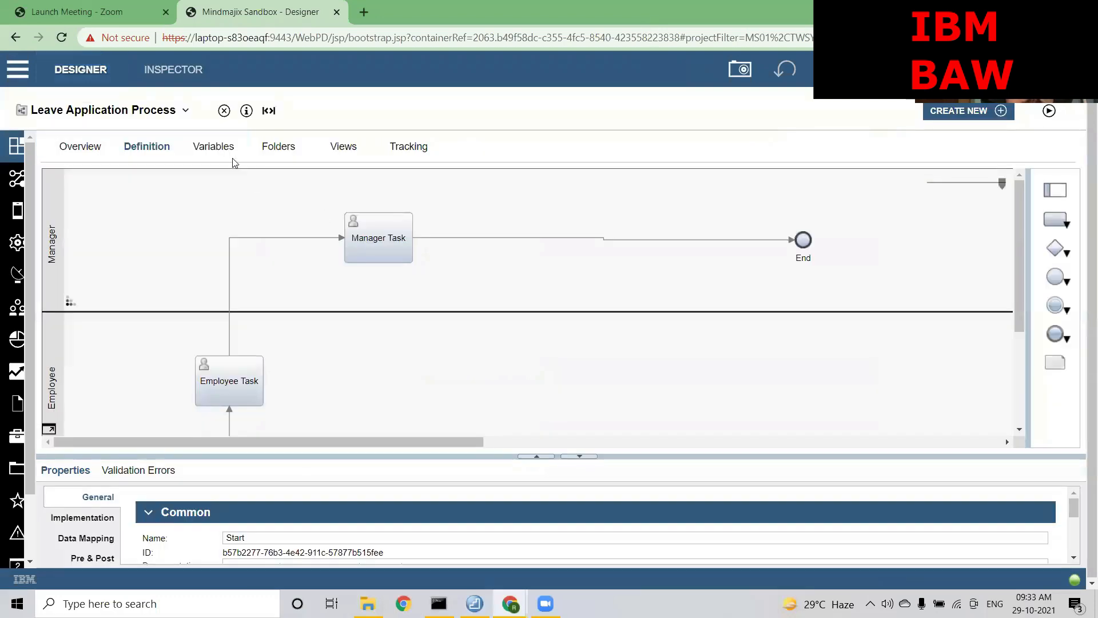
click(165, 111)
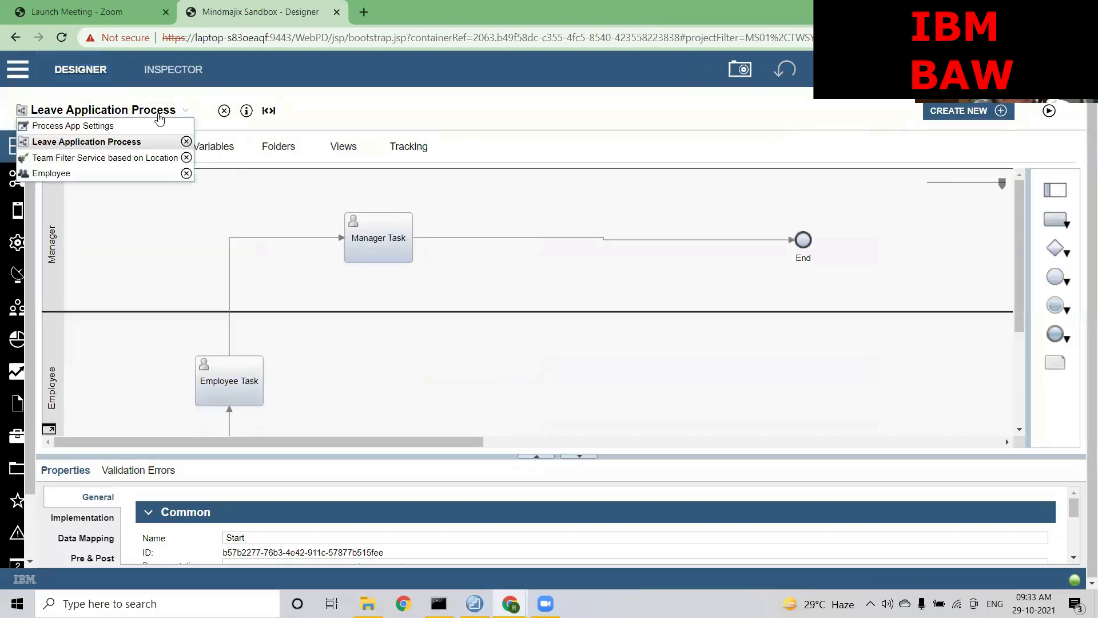
click(128, 162)
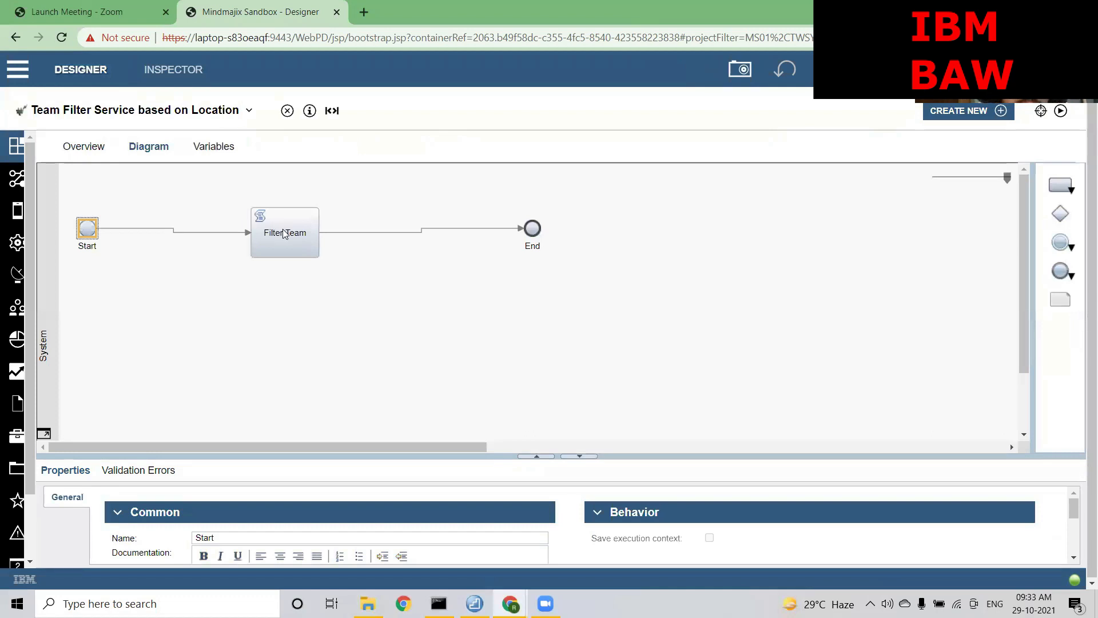
End line 15 of the Filter Team script, the Mumbai Team second-member line, with a semicolon
click(284, 233)
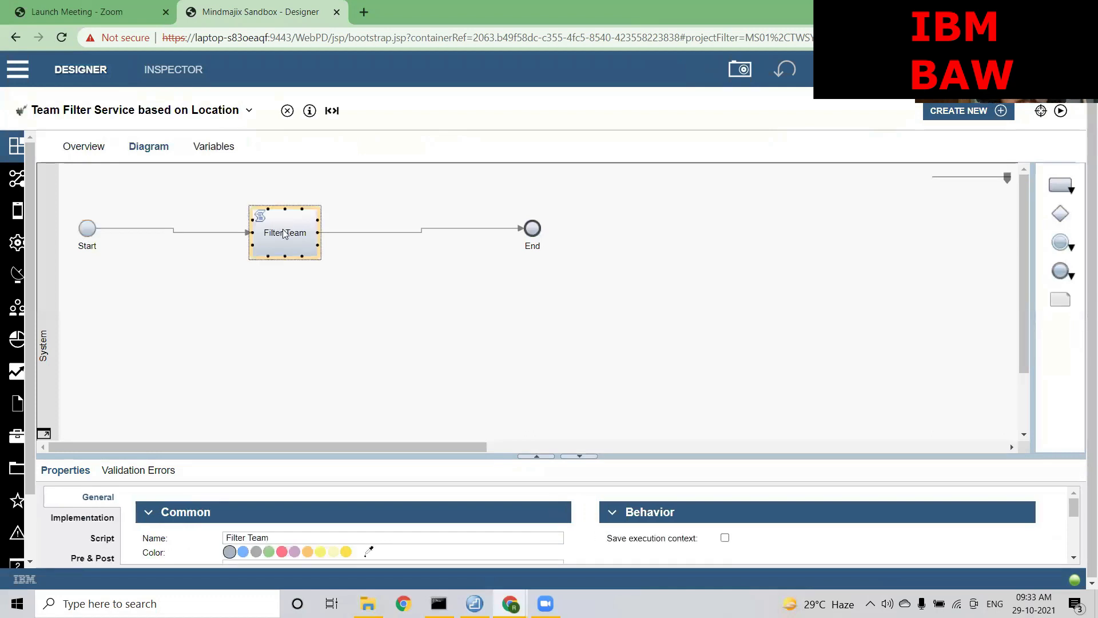
click(102, 538)
drag(417, 456, 417, 297)
click(334, 518)
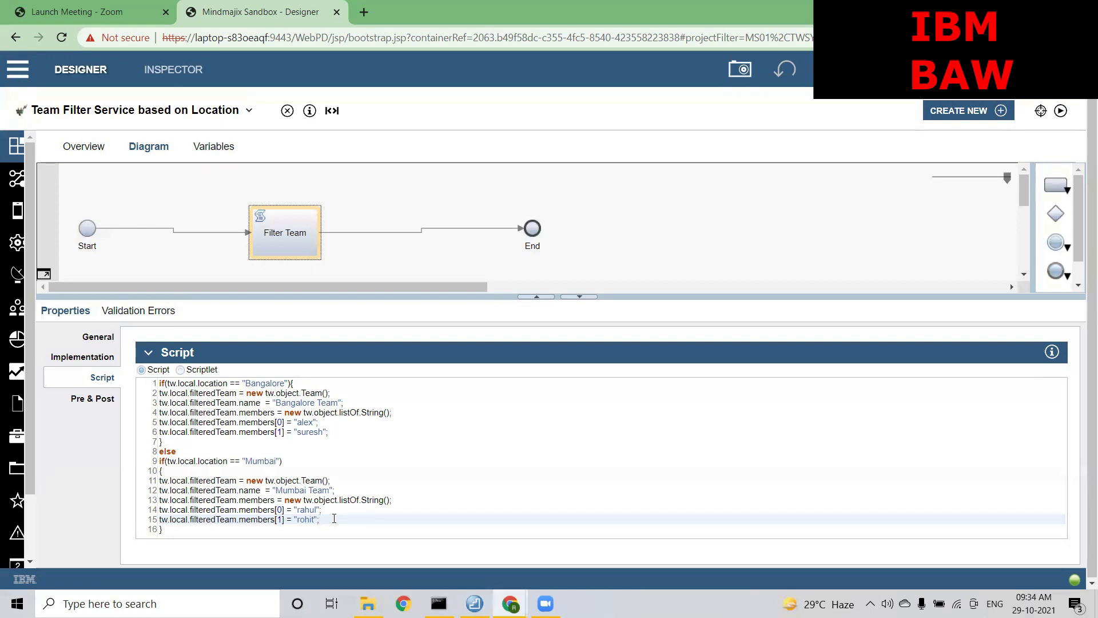
text(;)
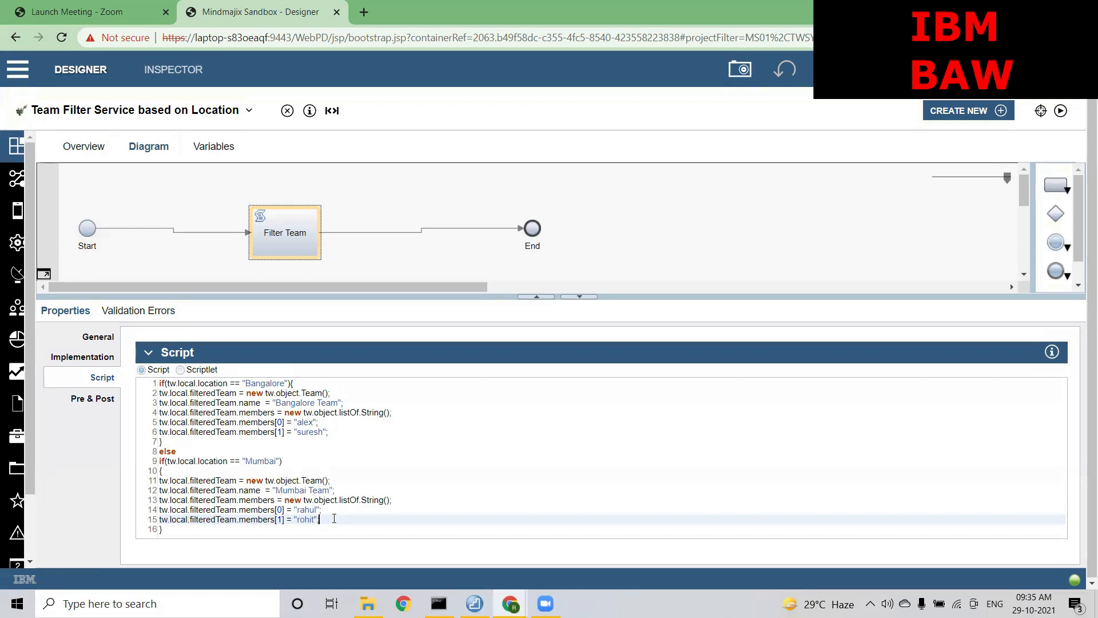
Remove the stray quote on line 15 so it ends with "rohit" and a semicolon
key(BackSpace)
text(;)
text(;)
click(193, 110)
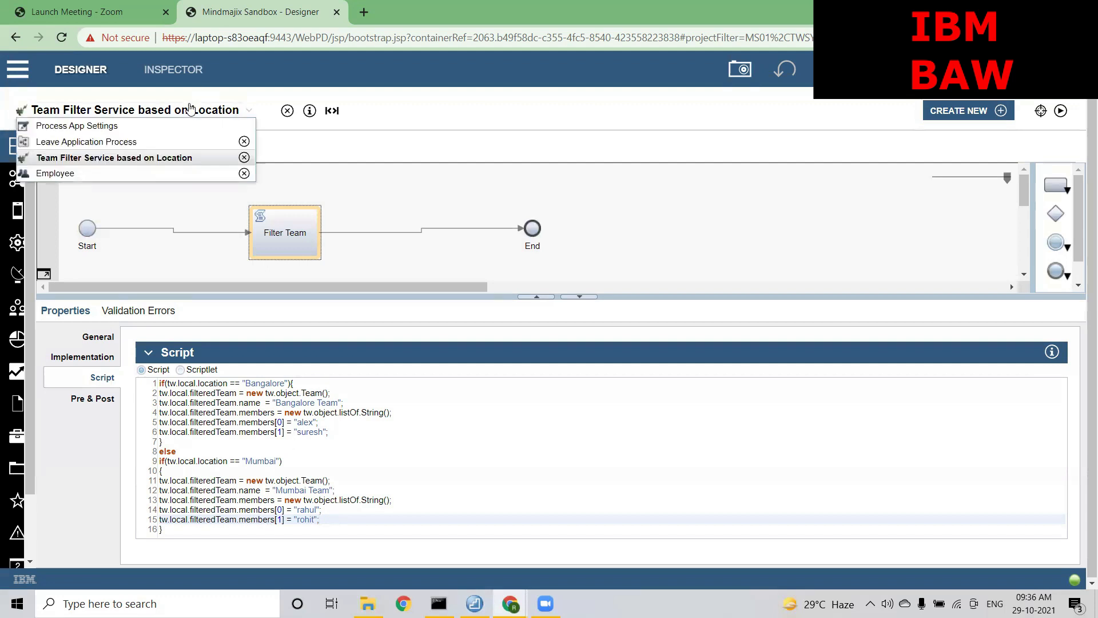
click(105, 159)
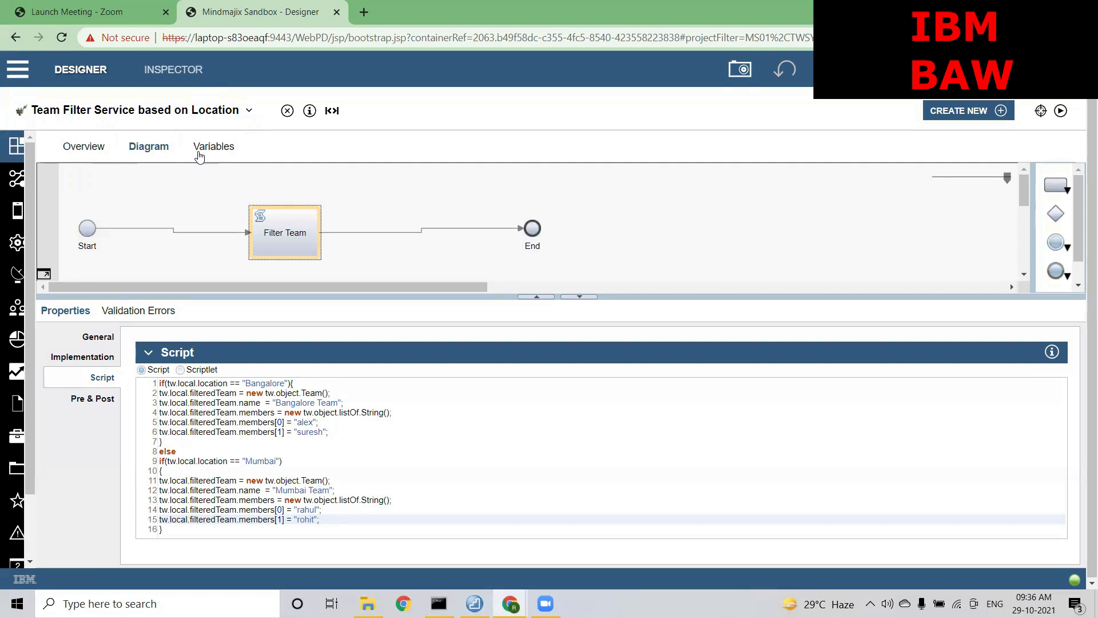
click(220, 112)
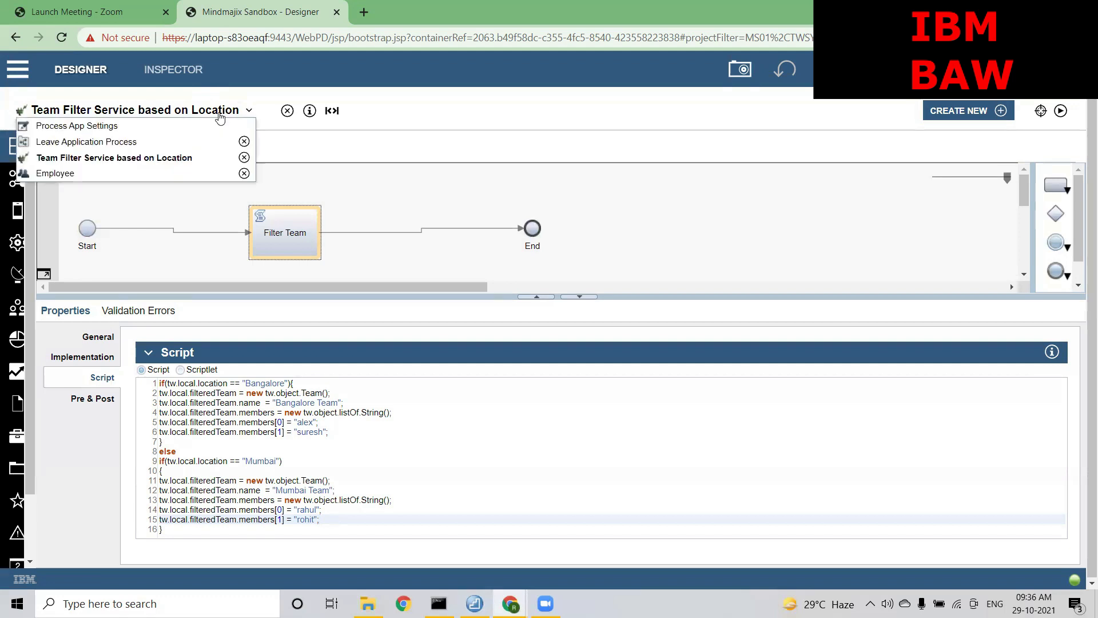
Create a new team named Expert Team in the Leave Application Process library
click(116, 143)
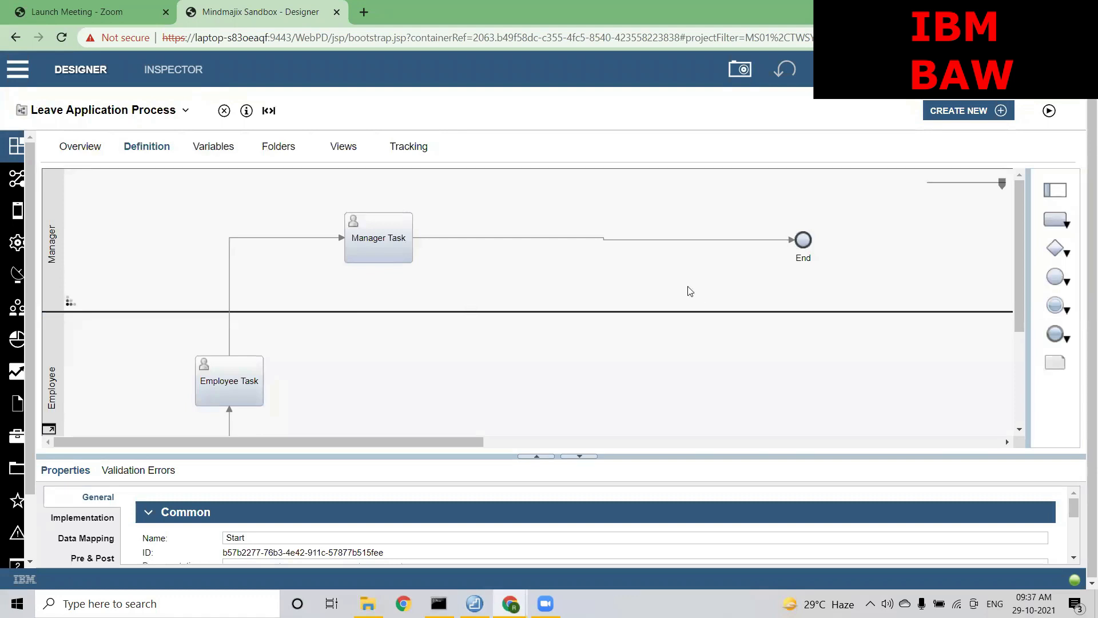
mouse_move(19, 305)
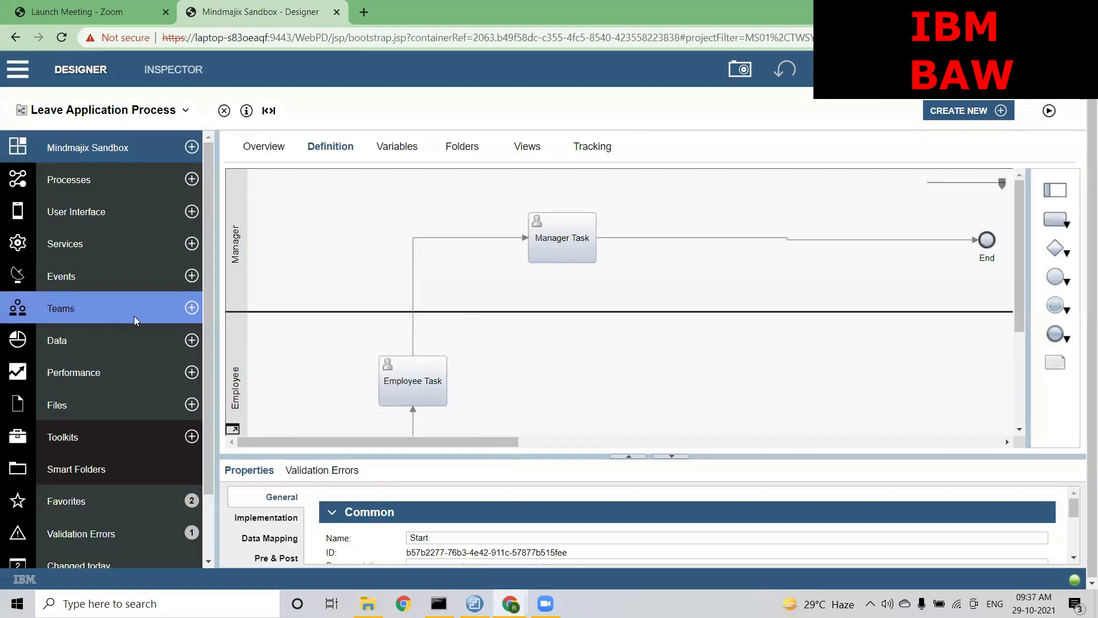
click(192, 308)
click(234, 324)
text(Expert Team)
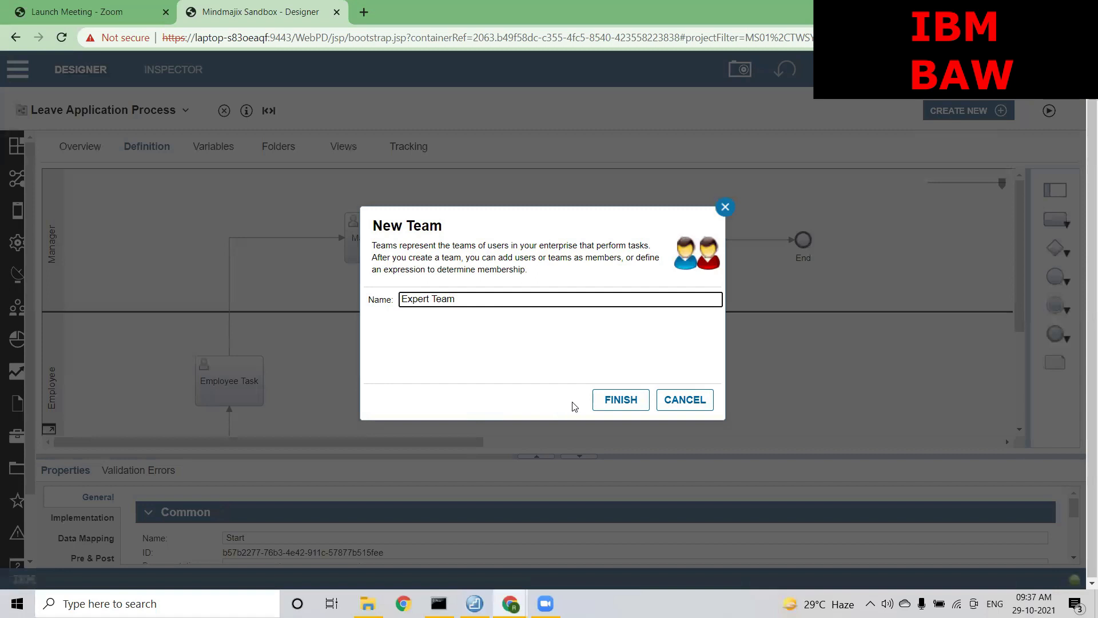
click(617, 400)
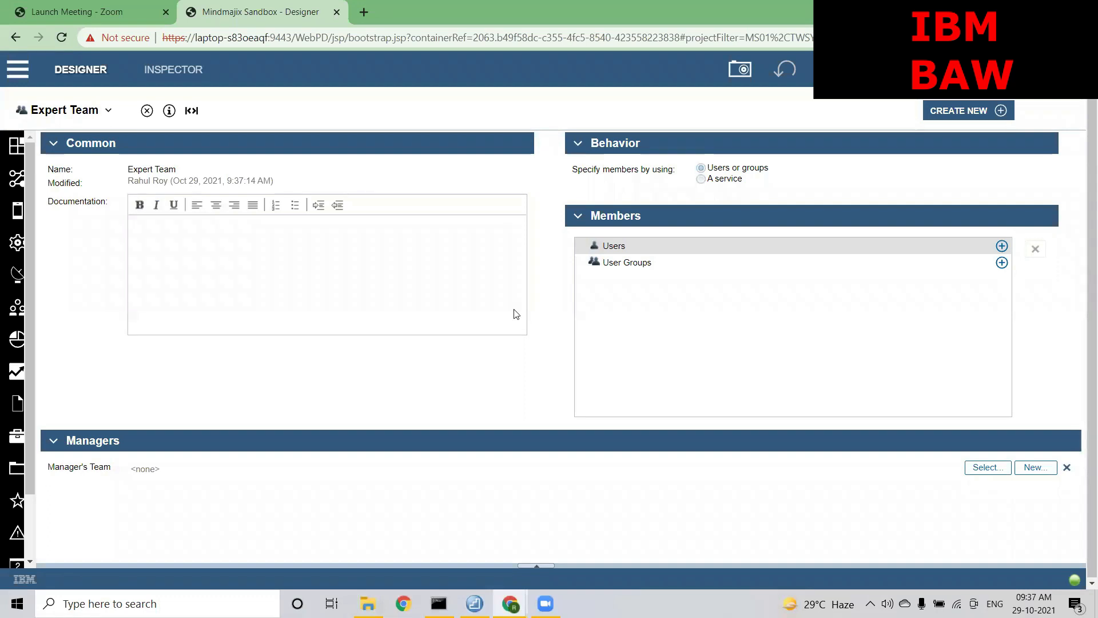
Add one user as a member of Expert Team
click(1001, 246)
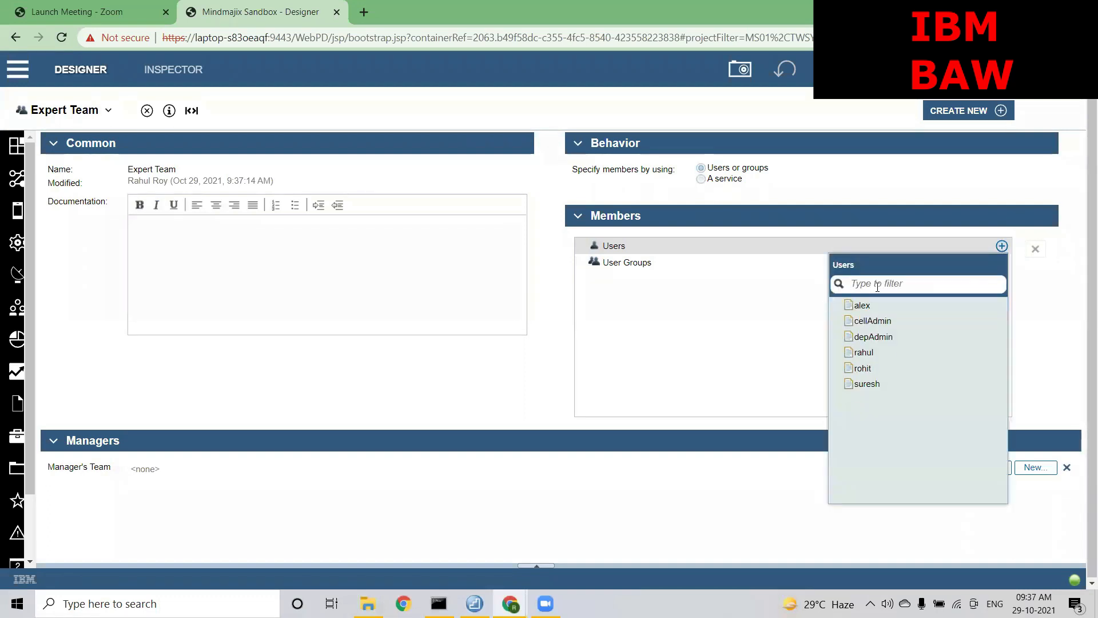
click(864, 352)
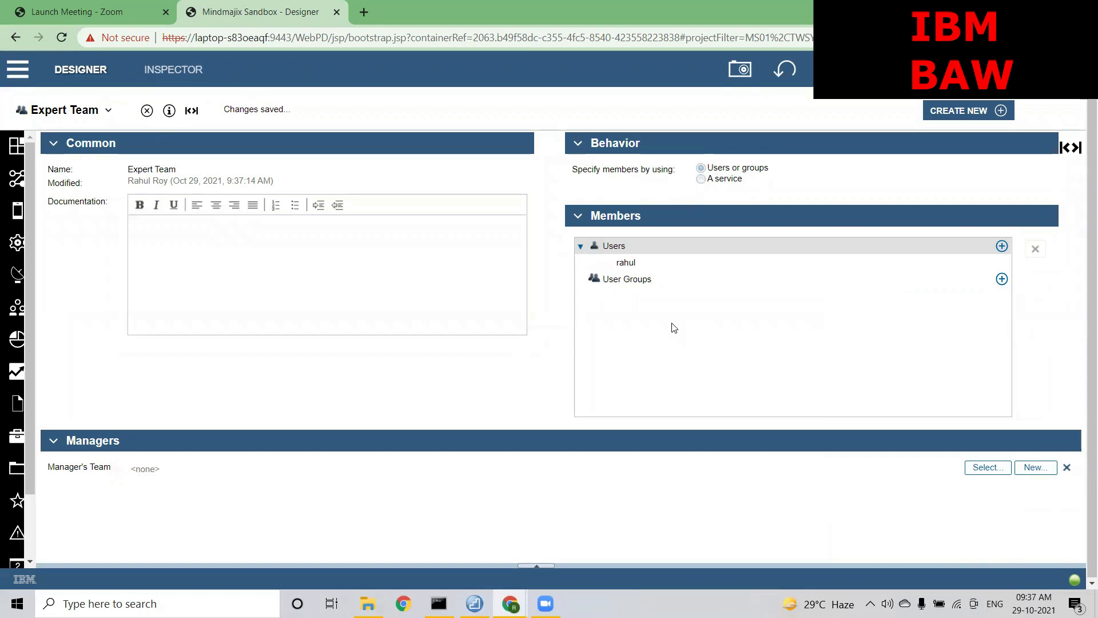
click(6, 187)
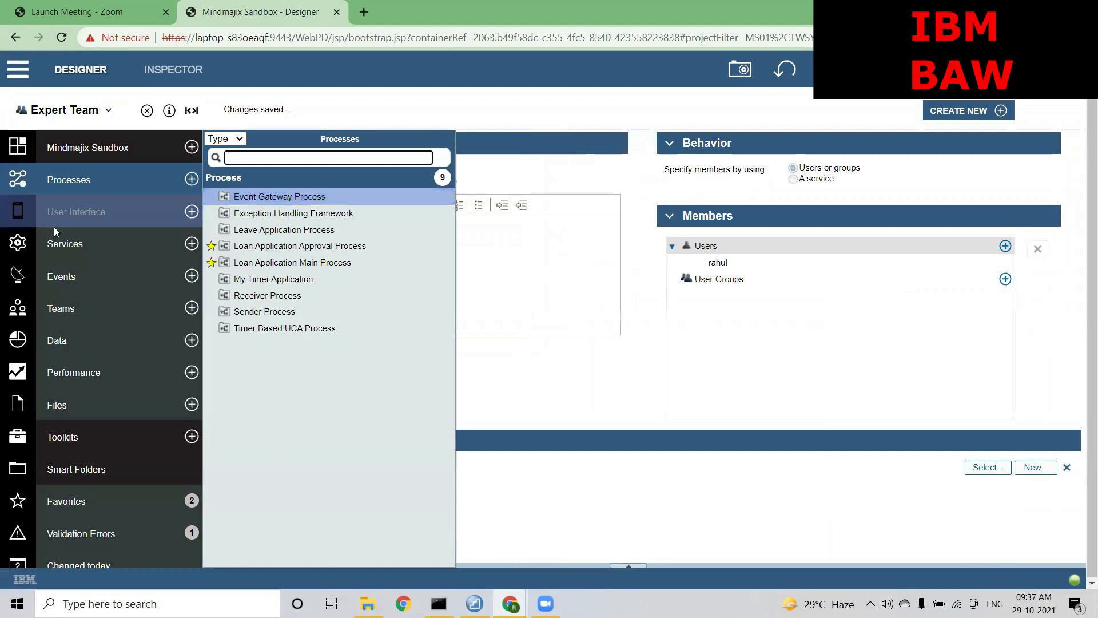
Delete one user from the Employee team's Users, then reopen the Team Filter Service script
click(61, 300)
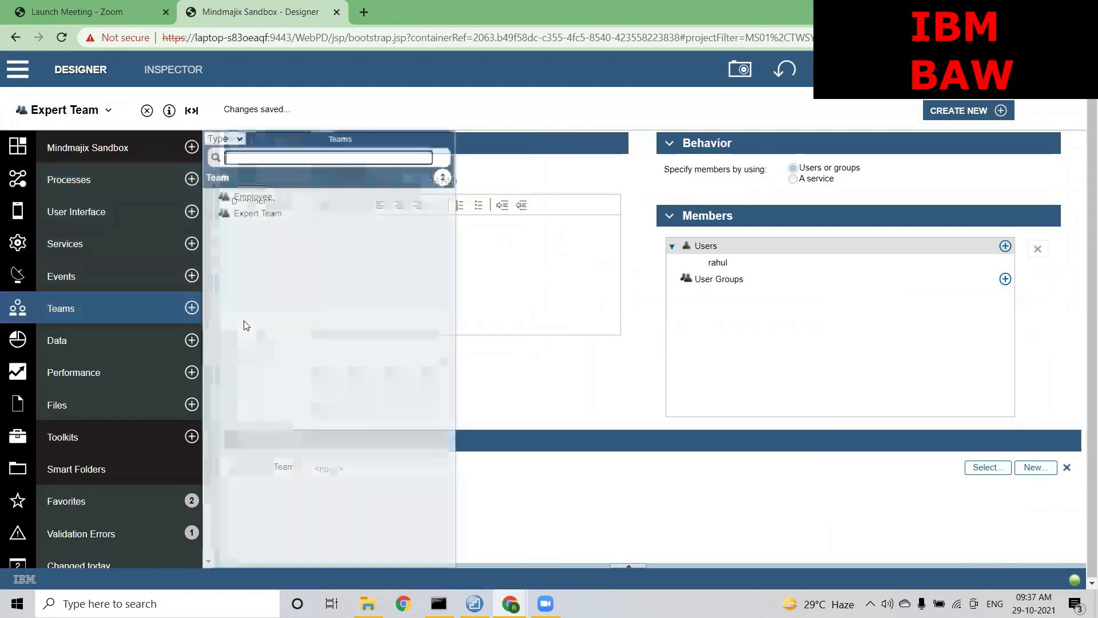
click(257, 197)
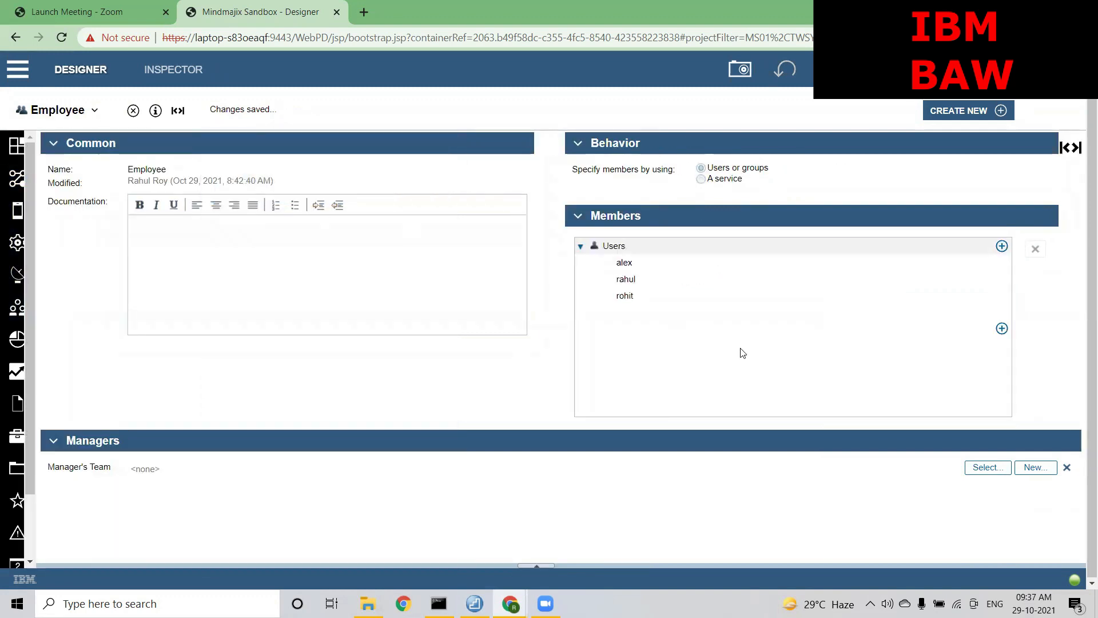
click(665, 282)
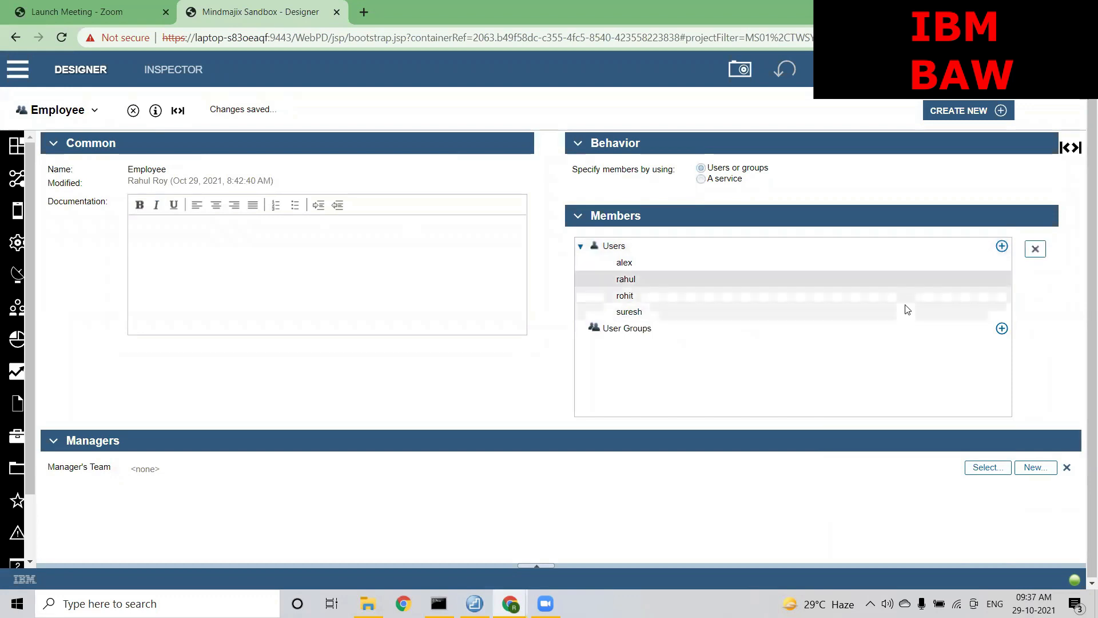
click(1035, 248)
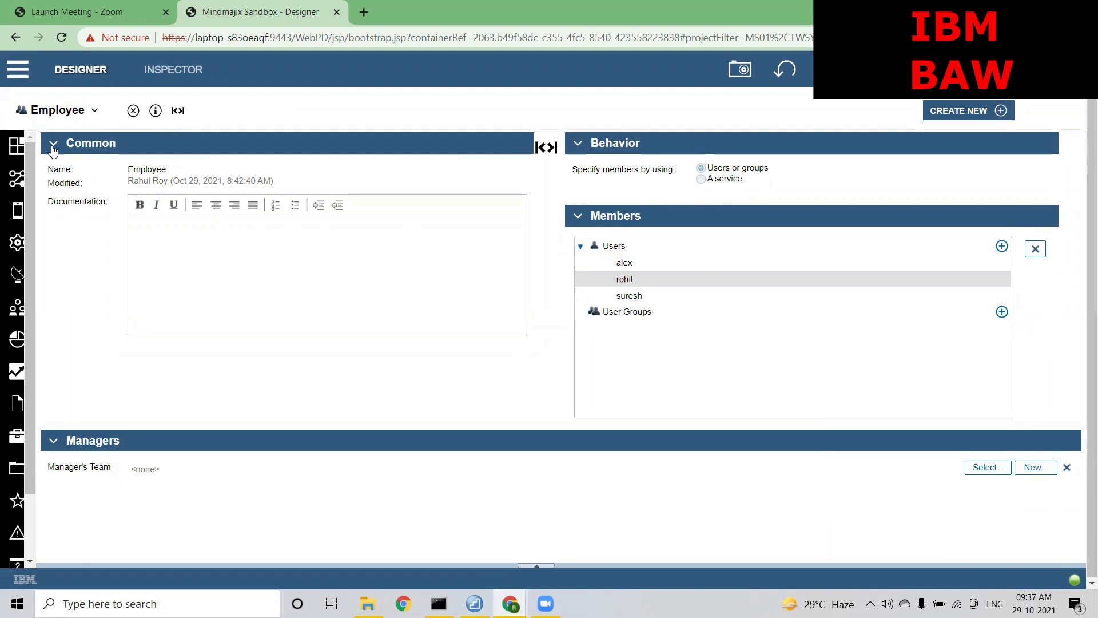
click(49, 113)
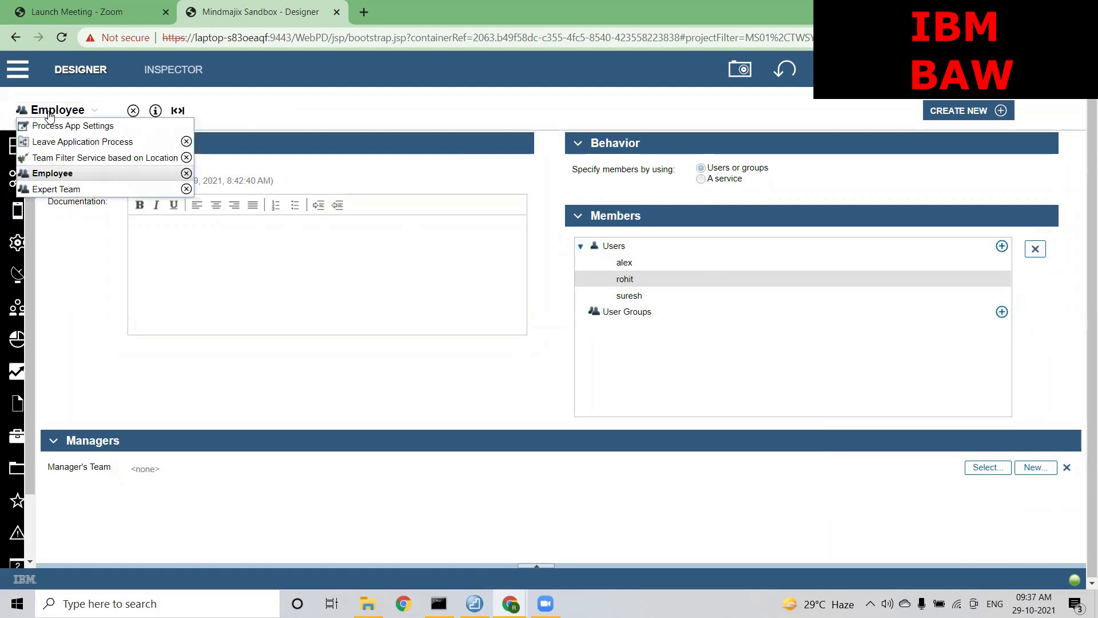
click(105, 157)
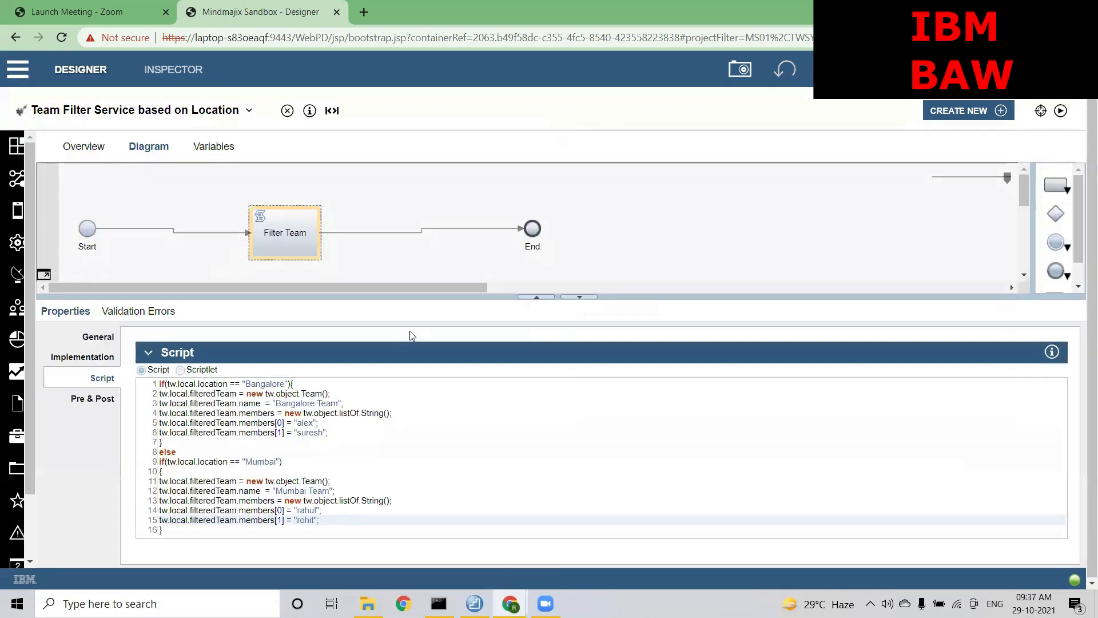
Comment out line 14 with // and change line 15's index from members[1] to members[0]
click(536, 296)
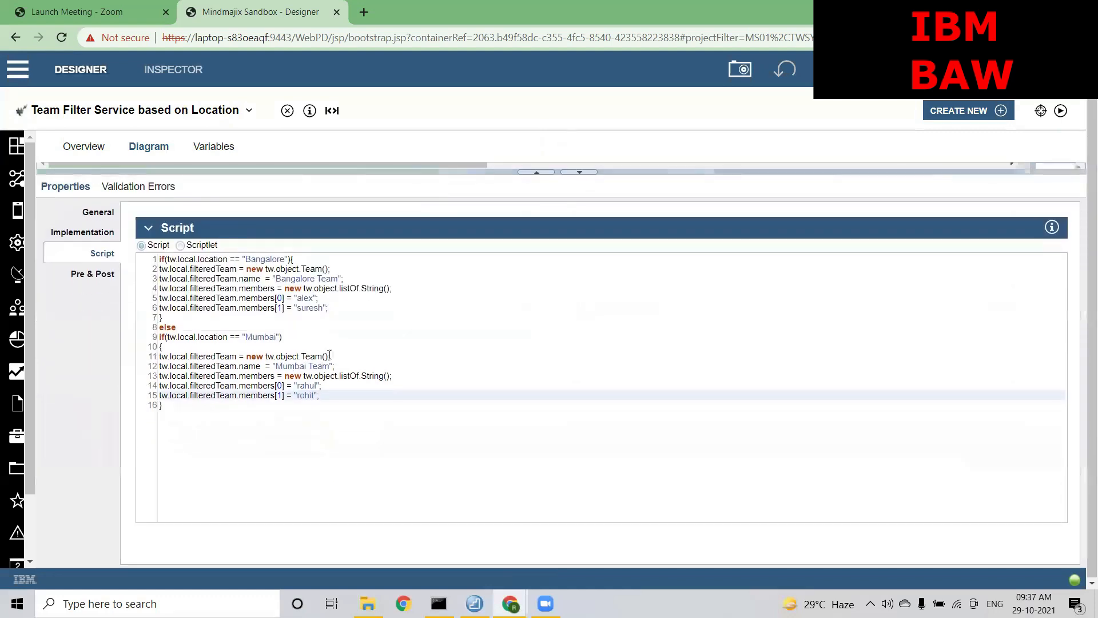
click(162, 386)
text(//)
click(280, 395)
key(BackSpace)
text(0)
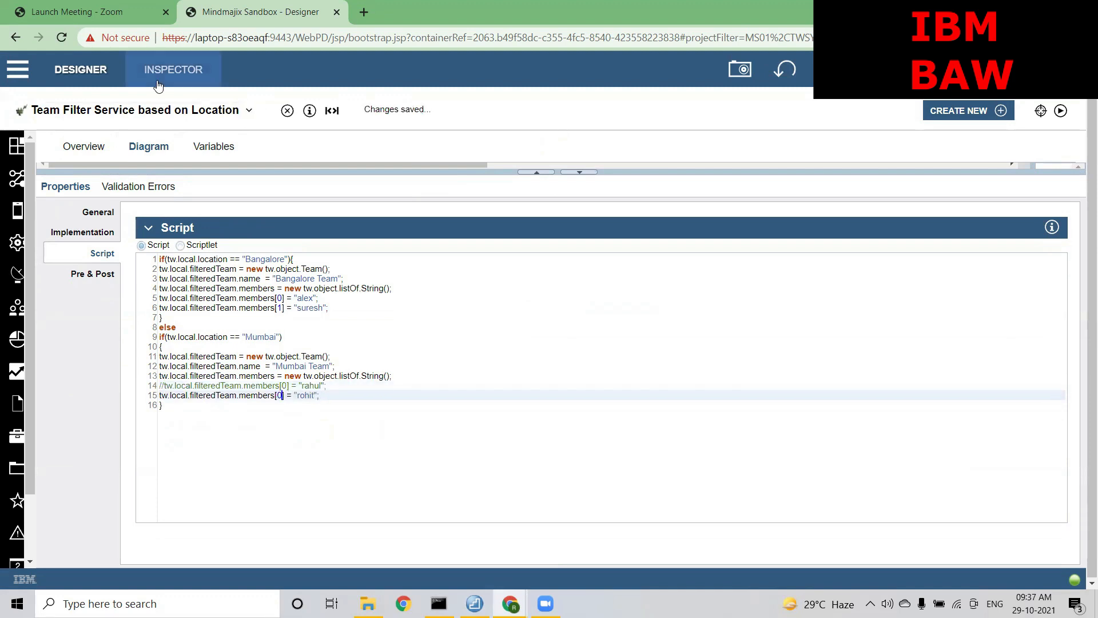
click(138, 110)
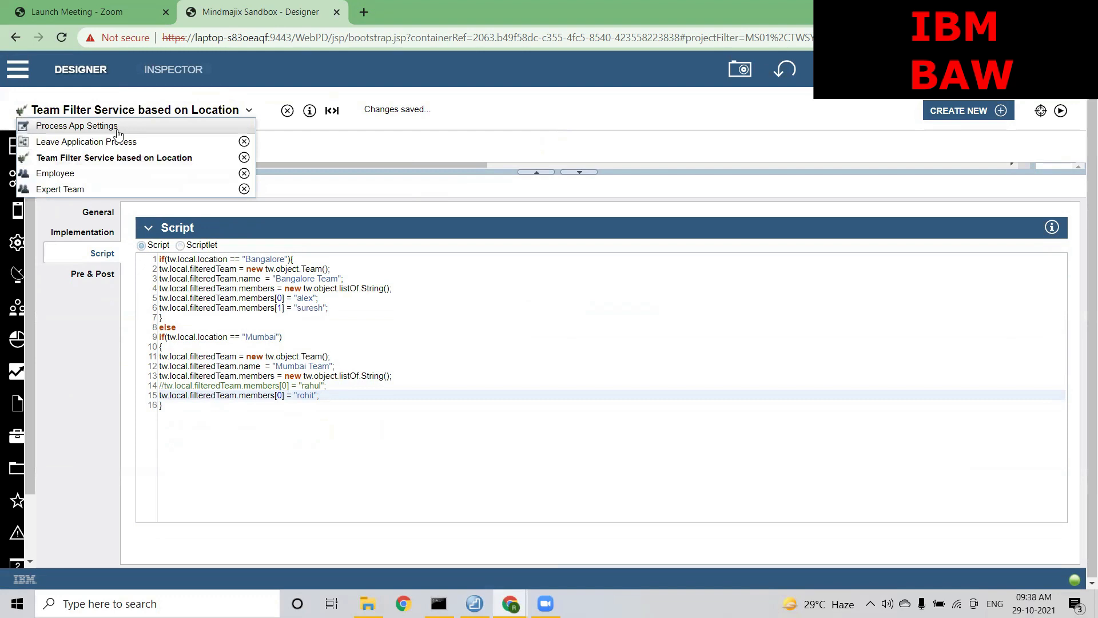
Run the Leave Application Process, creating instance 421 with its Employee Task assigned to Mumbai Team
click(105, 142)
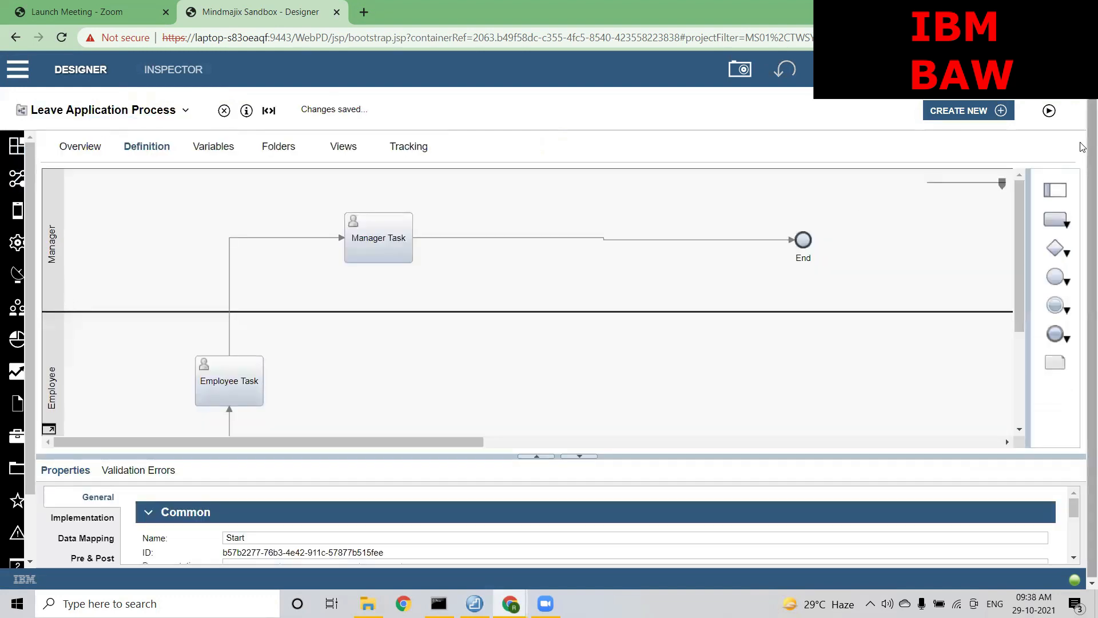
click(1048, 110)
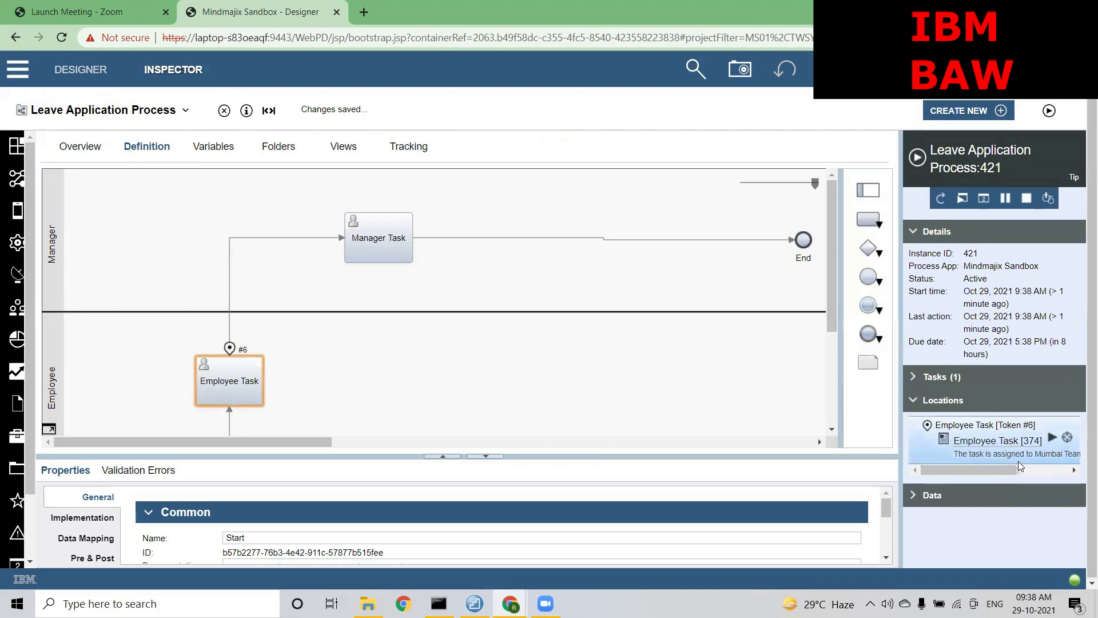
drag(997, 470, 1031, 469)
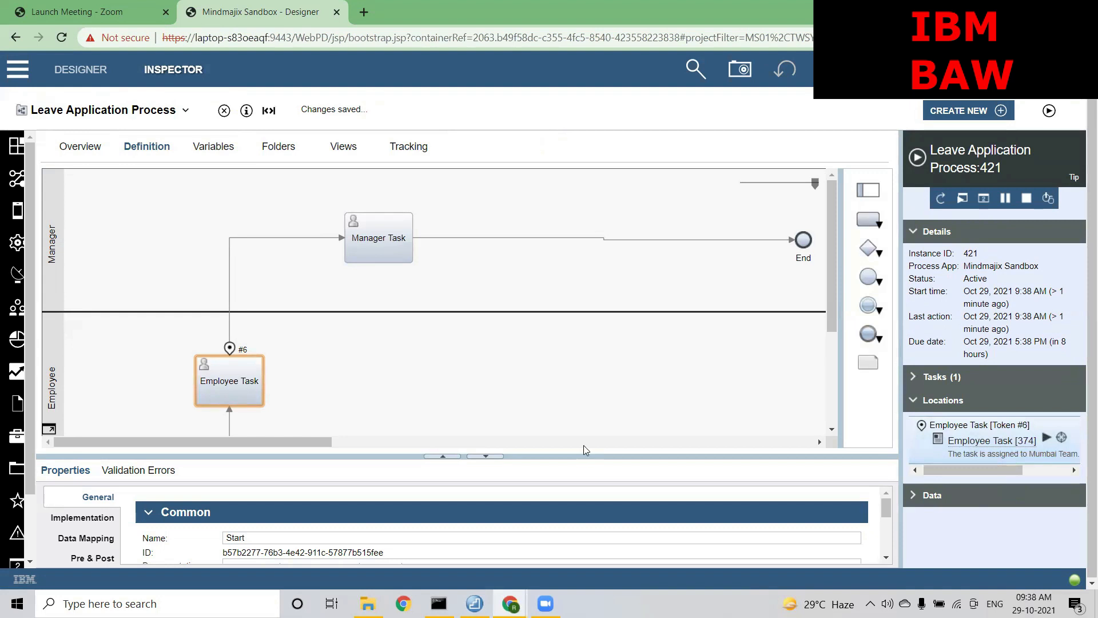
mouse_move(513, 602)
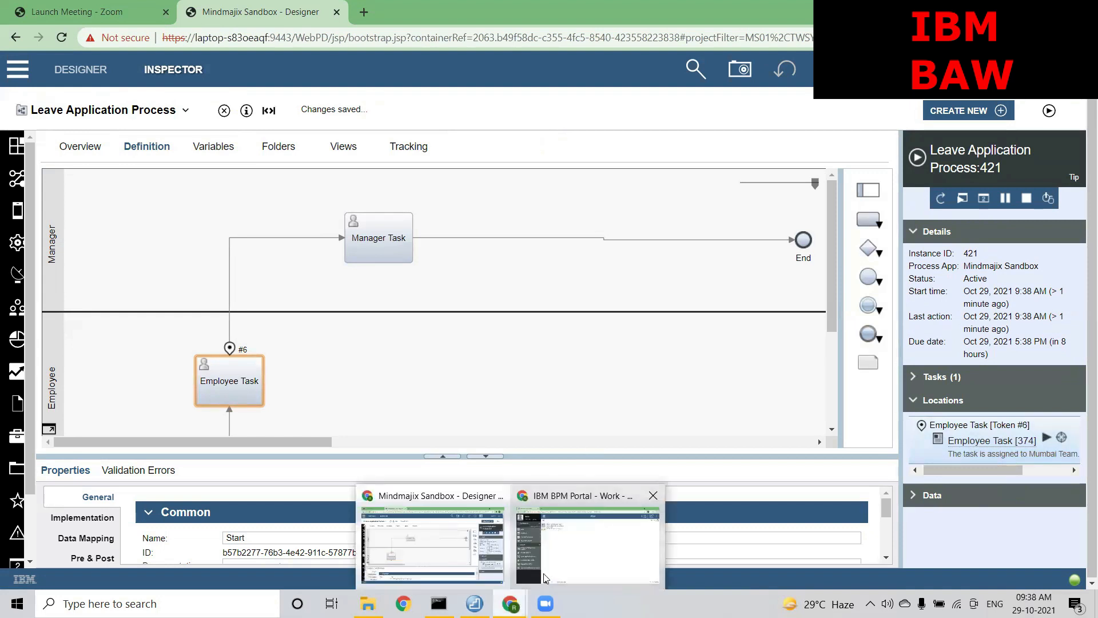
Log out of the Portal and sign in as another team member, whose Work list shows 19 tasks
click(544, 577)
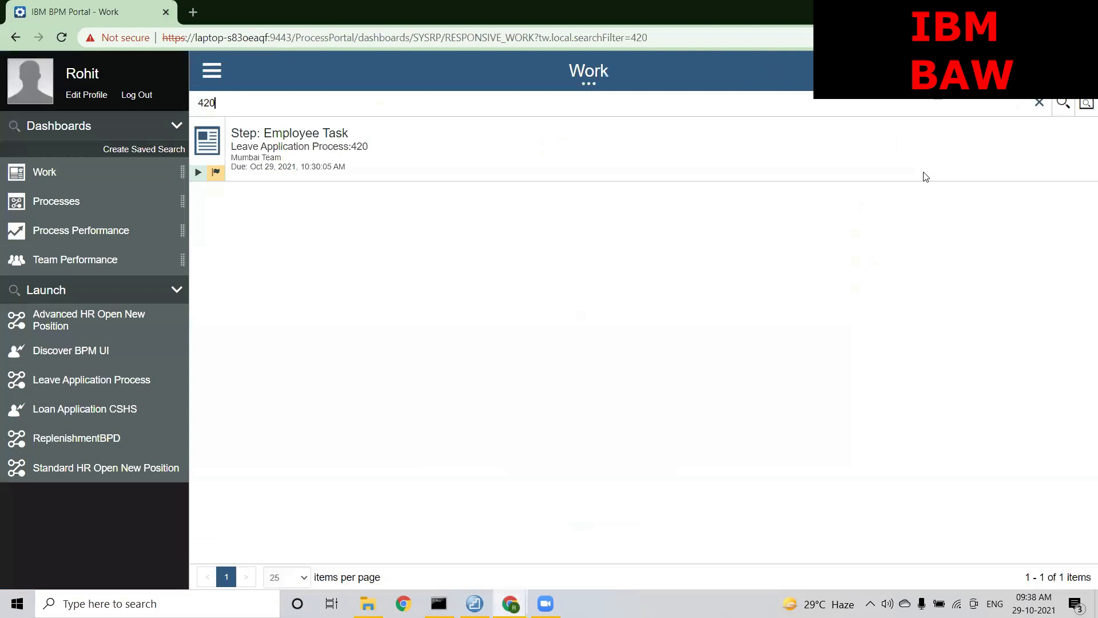
click(134, 96)
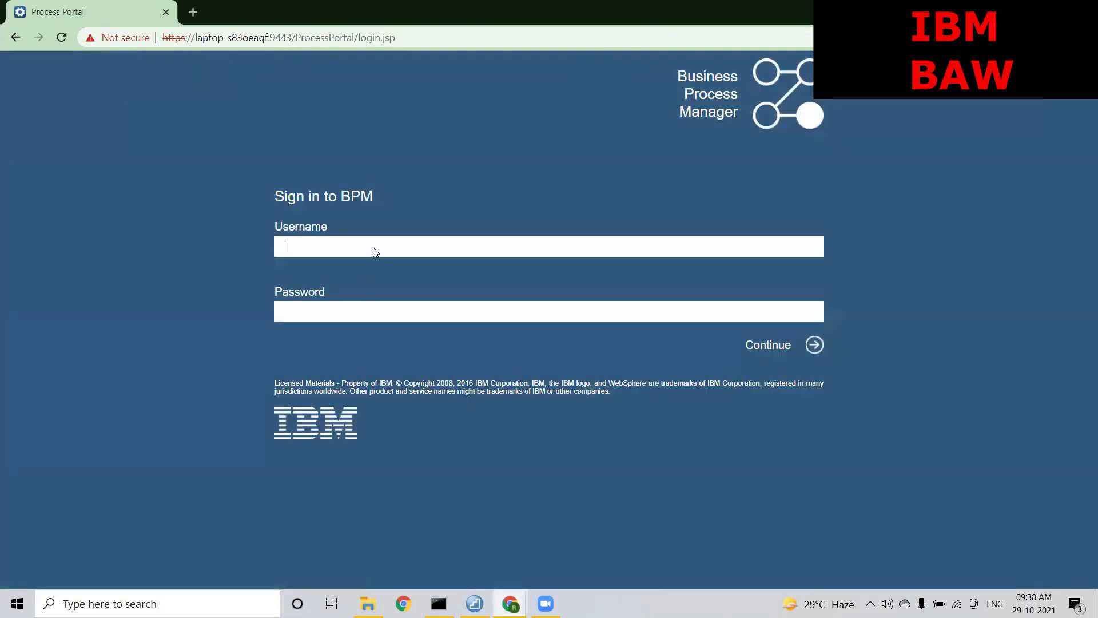
text(rahul)
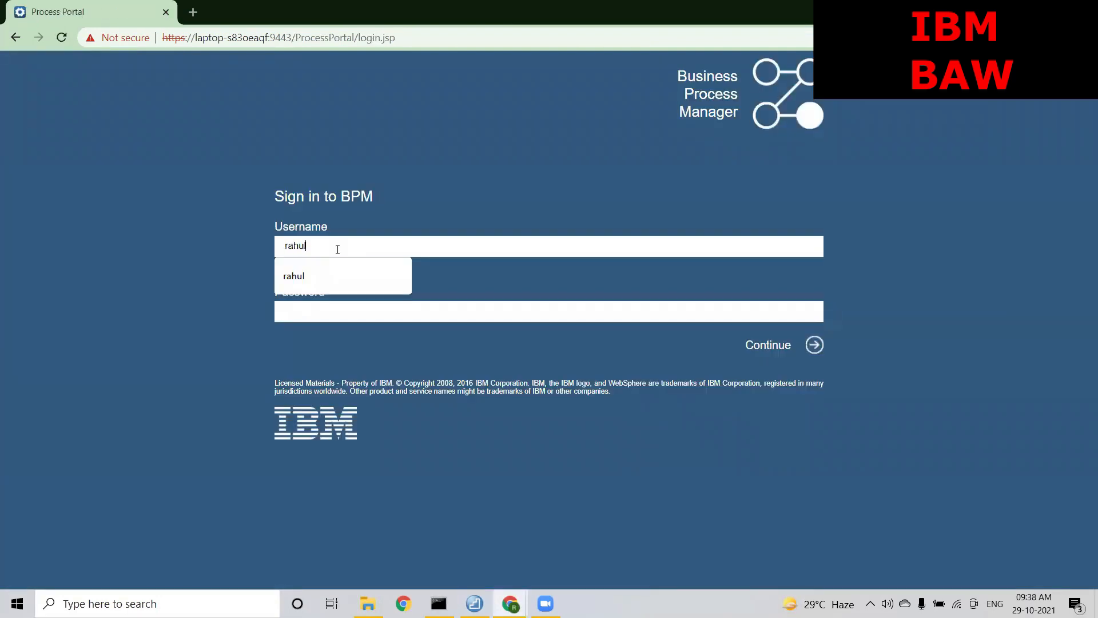
key(Tab)
text(••)
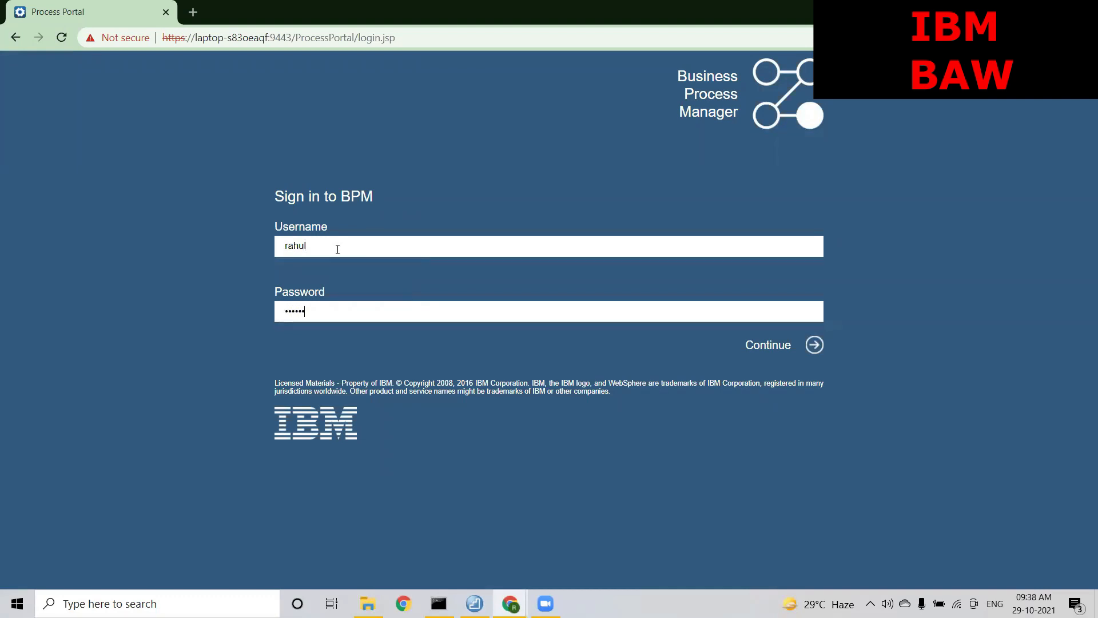
key(Return)
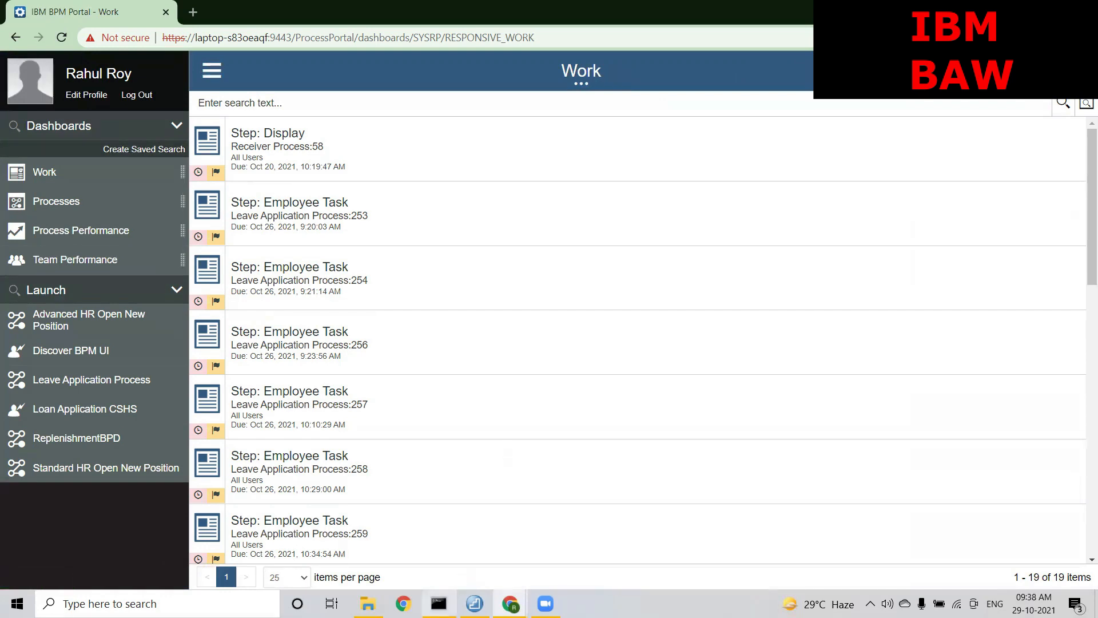
mouse_move(510, 603)
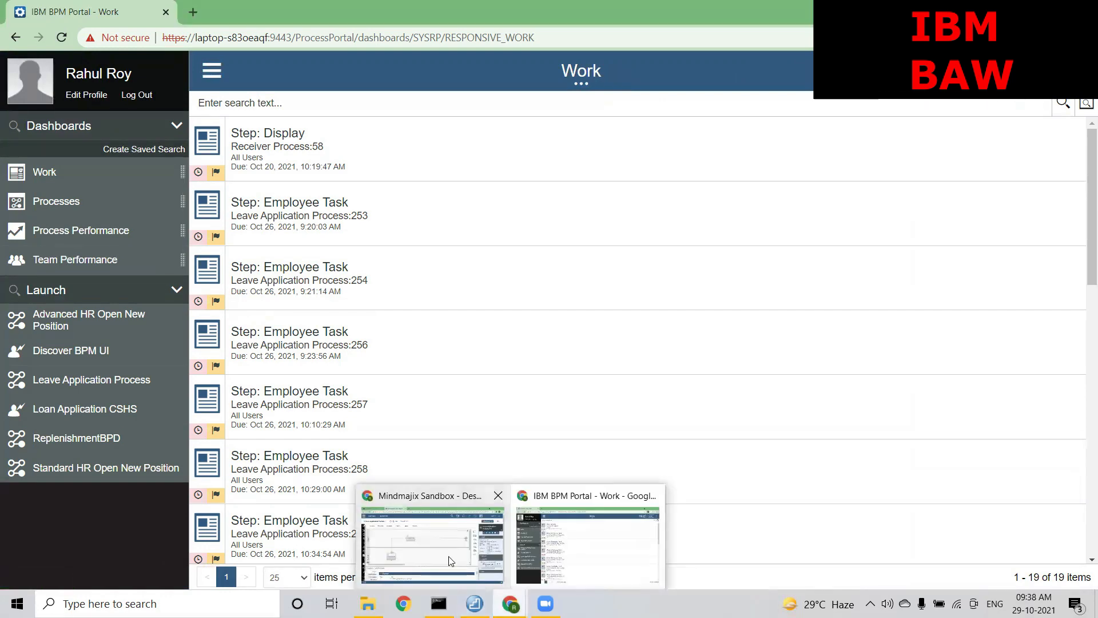
click(432, 540)
Inspect the still-empty Expose performance metrics setting in the process overview
click(102, 150)
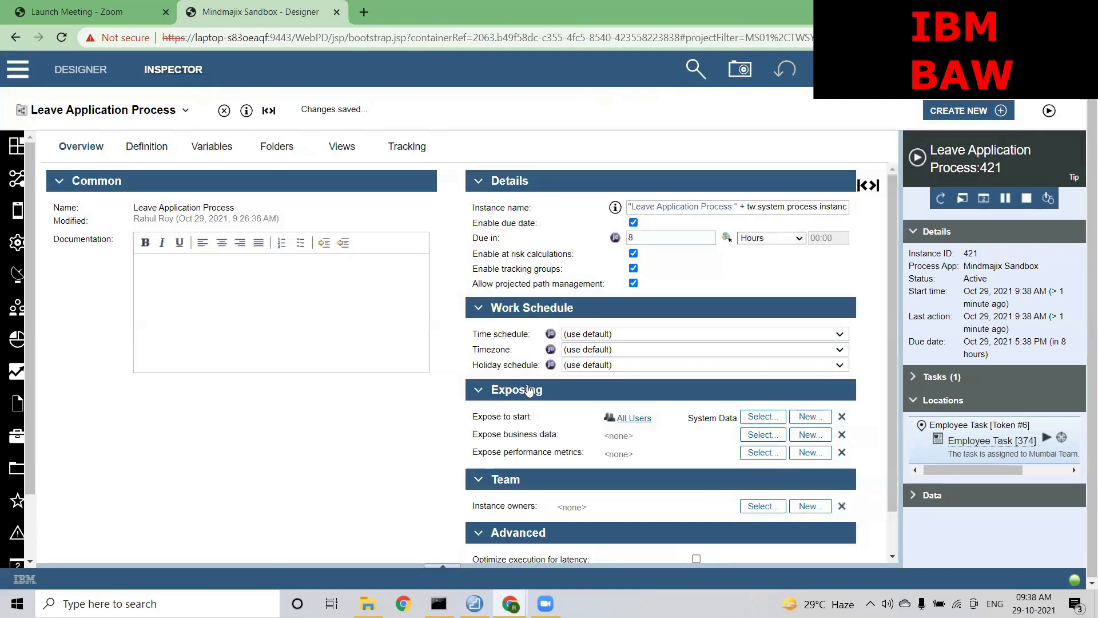
drag(584, 451, 474, 454)
drag(644, 455, 605, 453)
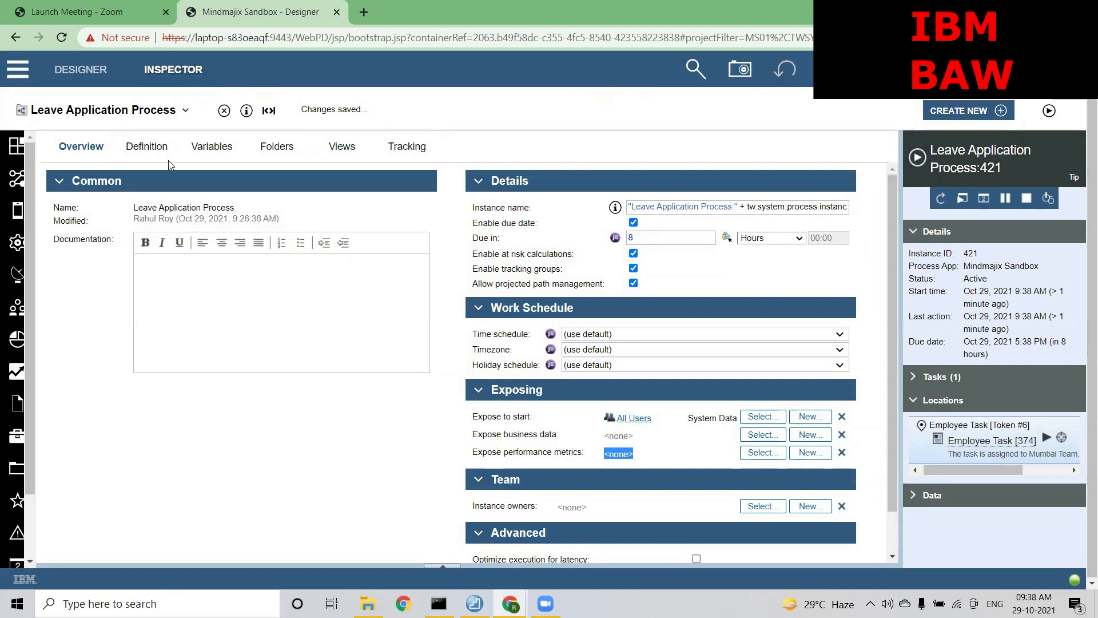
Choose Expert Team as the experts team in the Employee Task's assignments
click(156, 151)
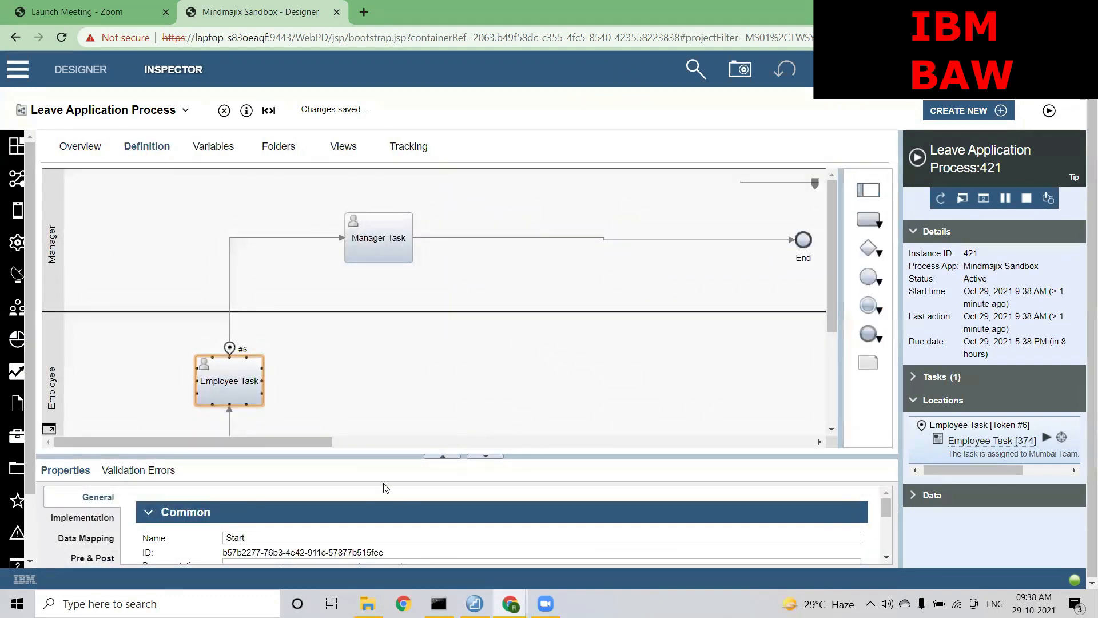
drag(400, 457, 397, 313)
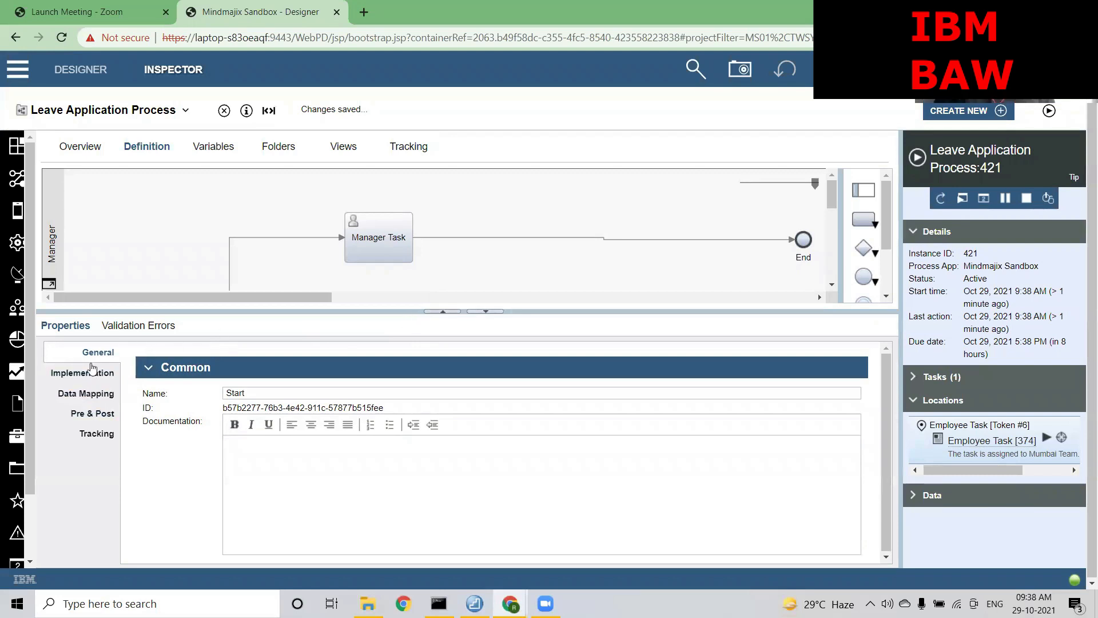
drag(365, 311, 323, 262)
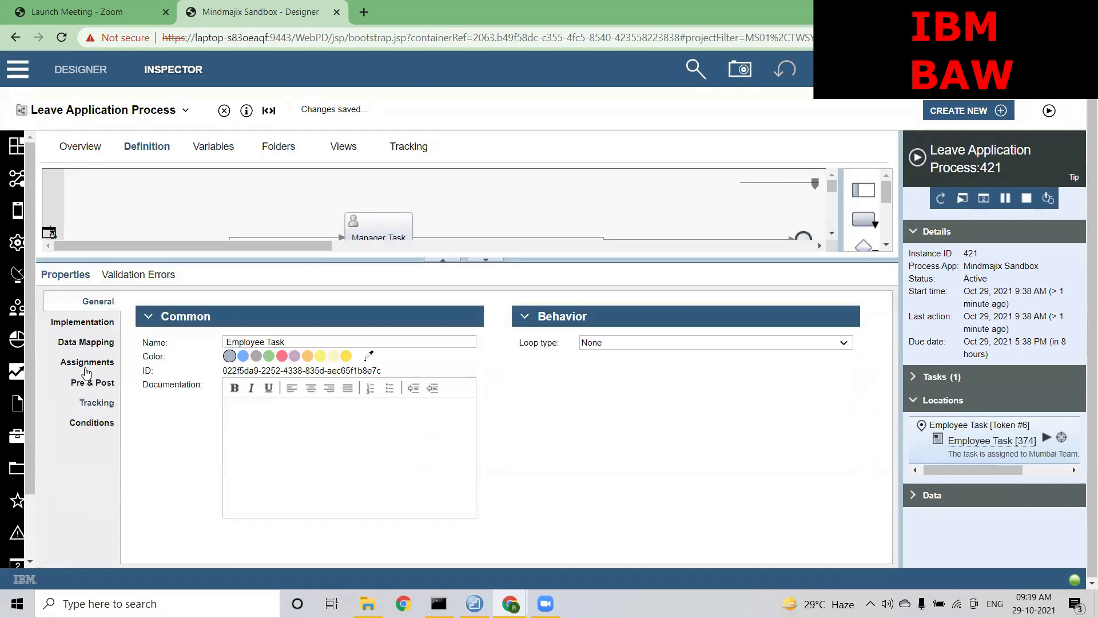
click(87, 361)
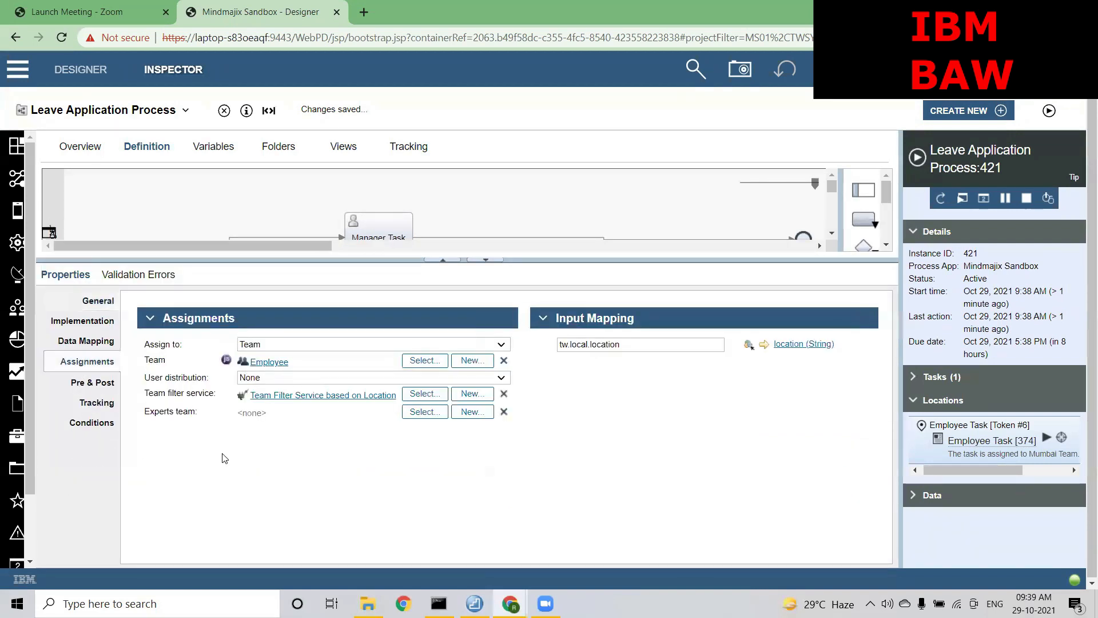
click(424, 412)
click(201, 177)
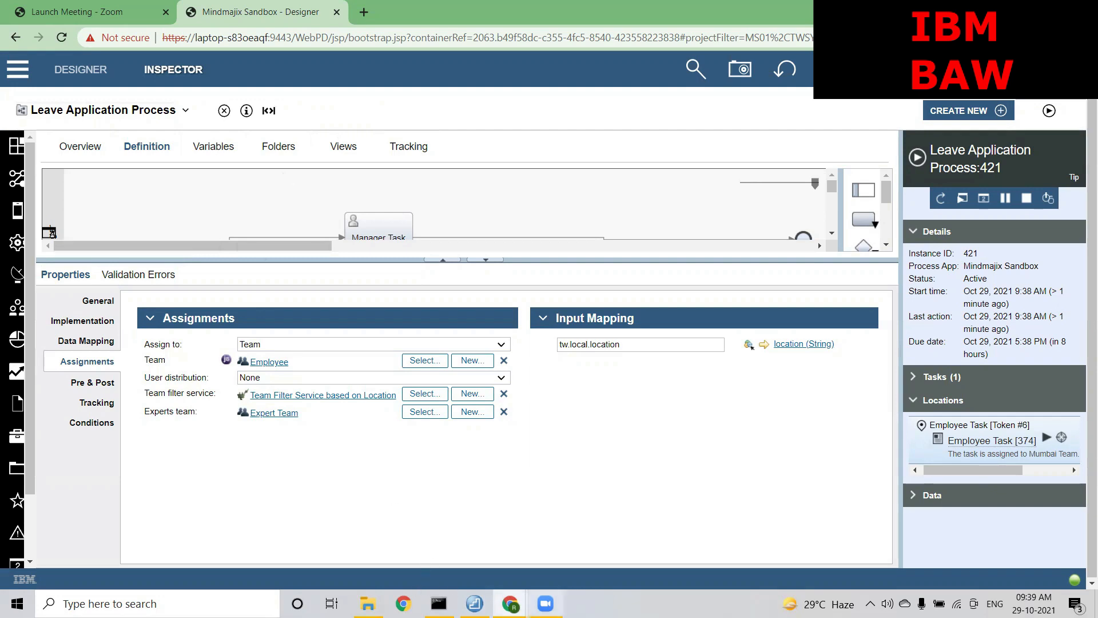
mouse_move(508, 599)
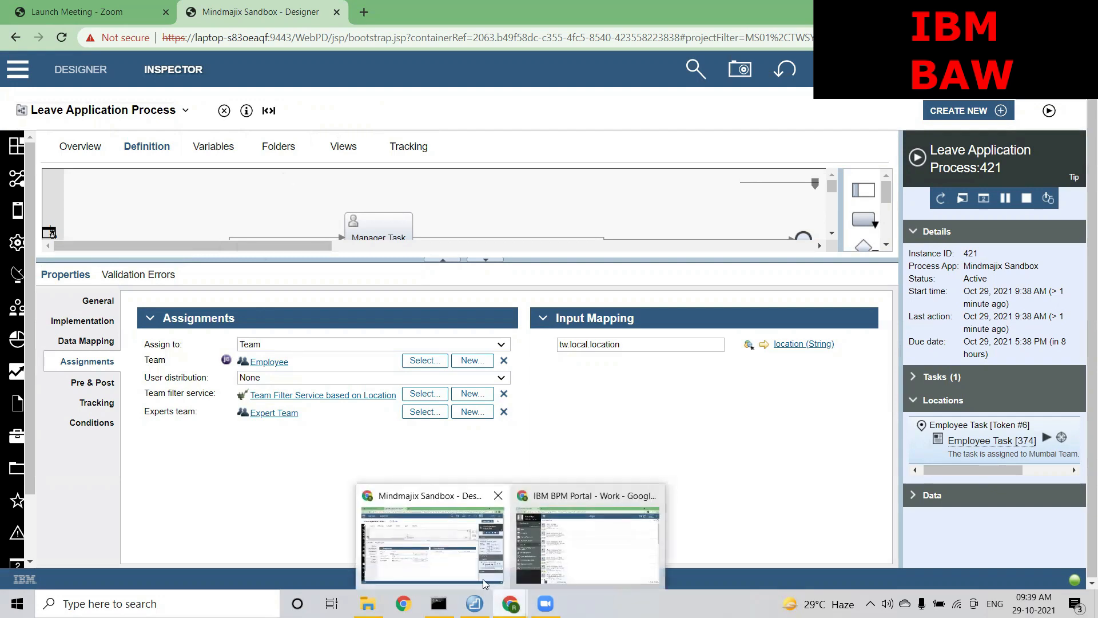
View the Portal's Process Performance dashboard listing three processes, then return to the Designer
click(579, 536)
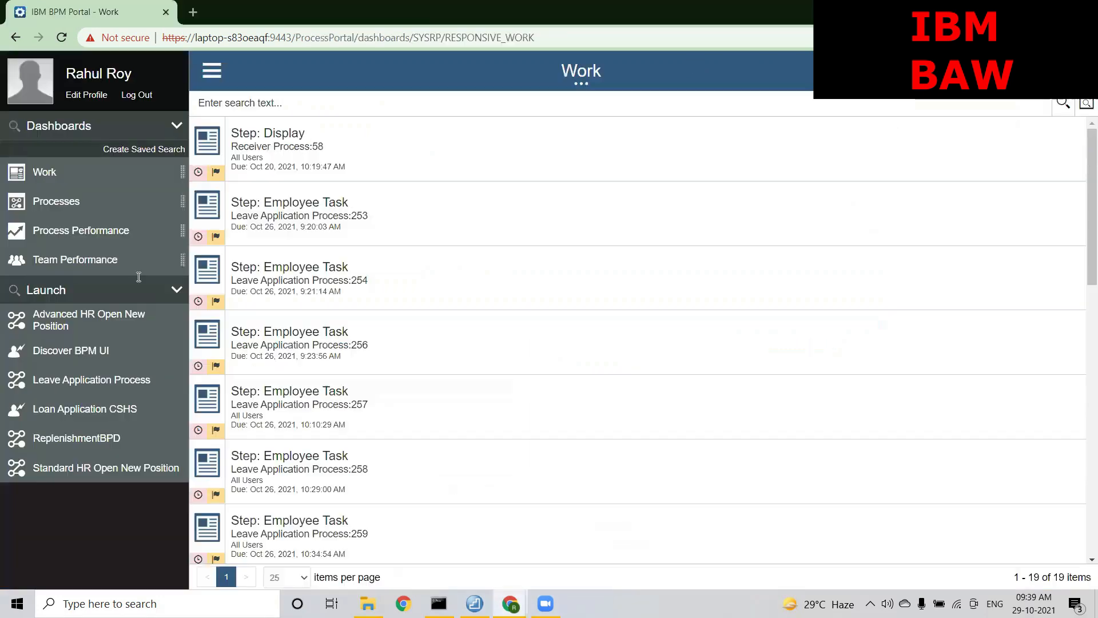
click(66, 235)
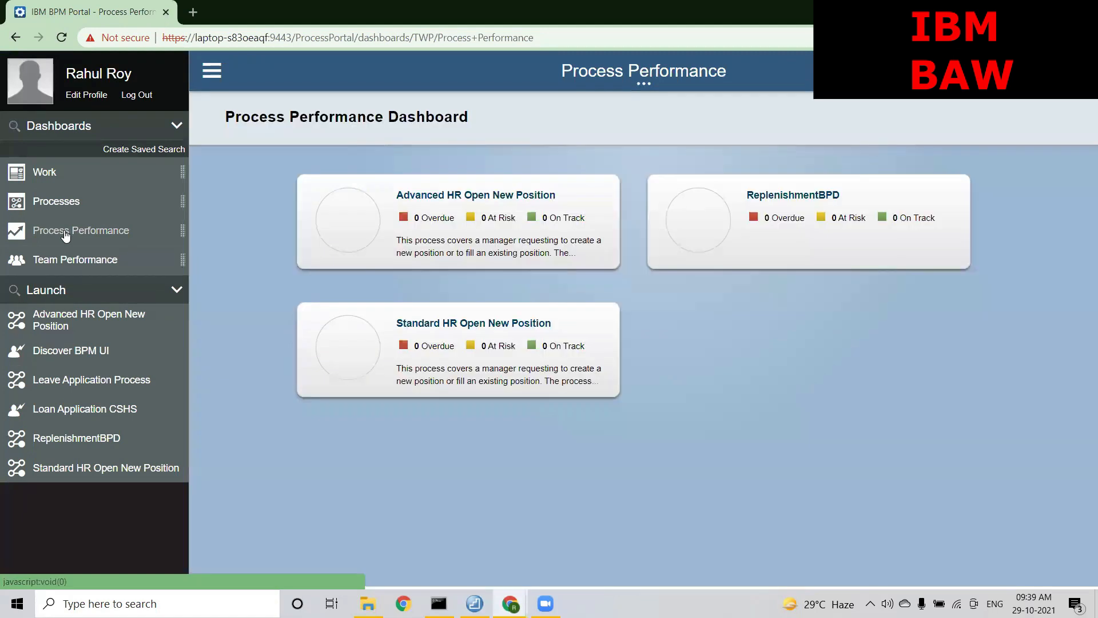
click(861, 218)
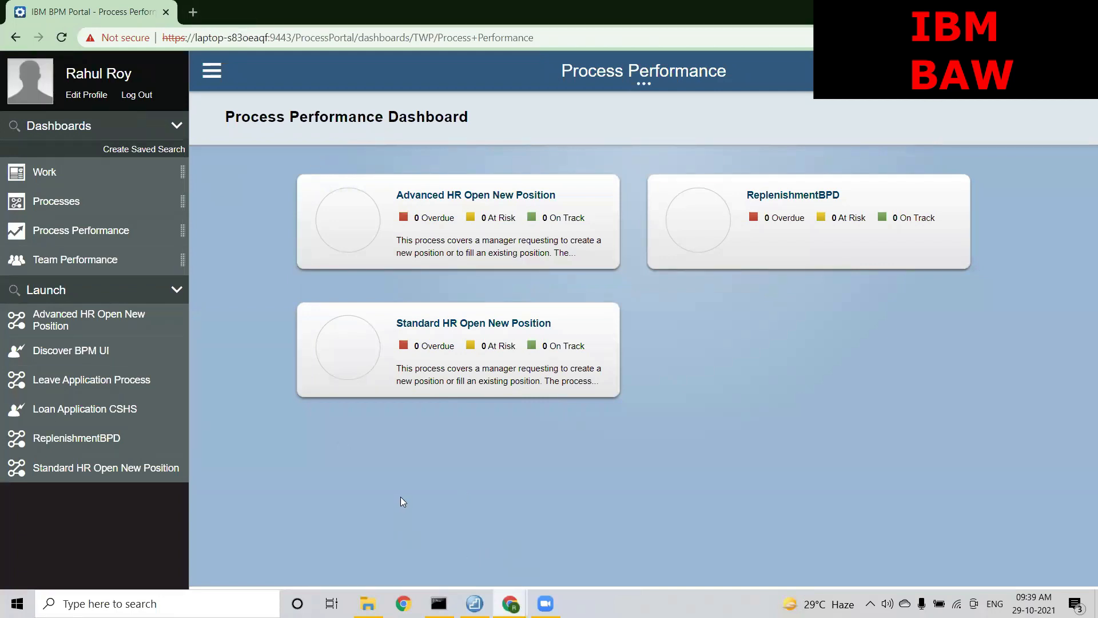
mouse_move(514, 593)
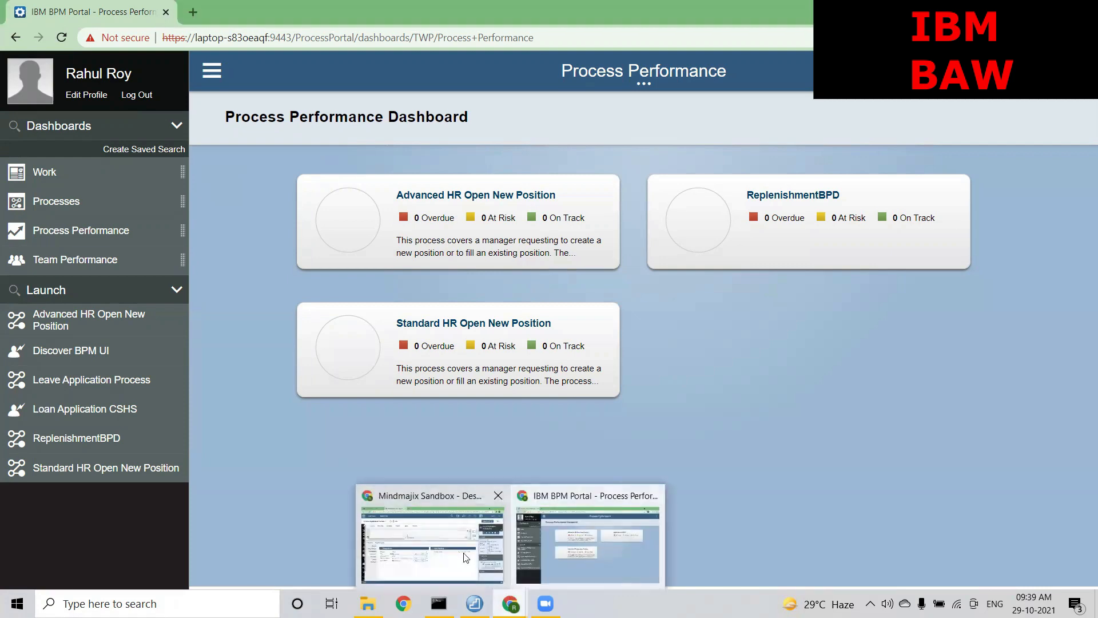
click(429, 541)
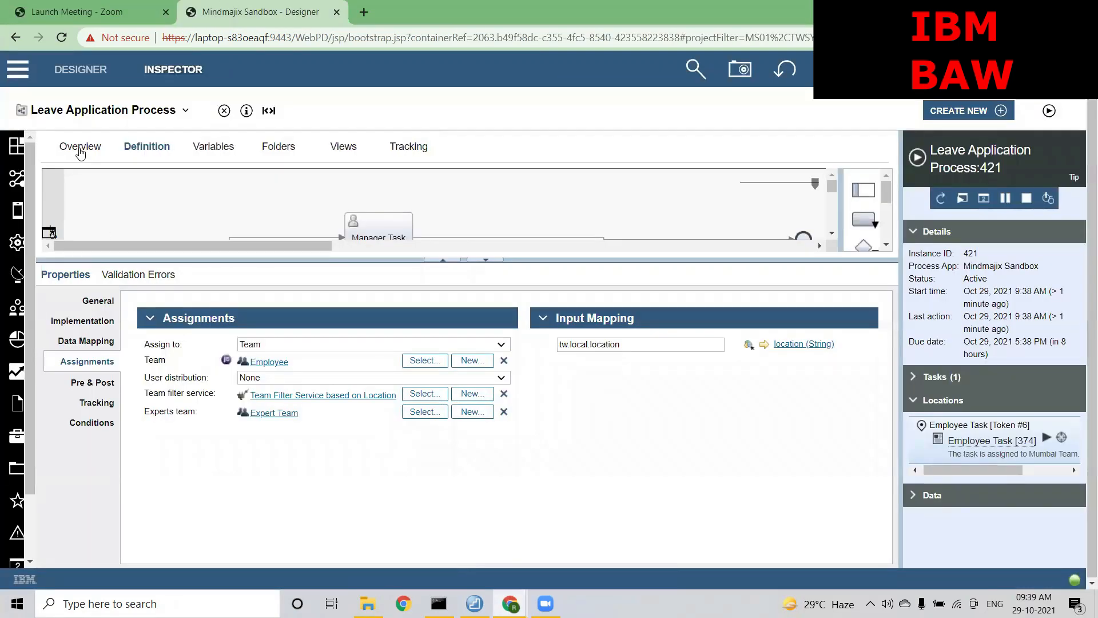
Select Expert Team for Expose performance metrics on the process Overview tab
click(81, 146)
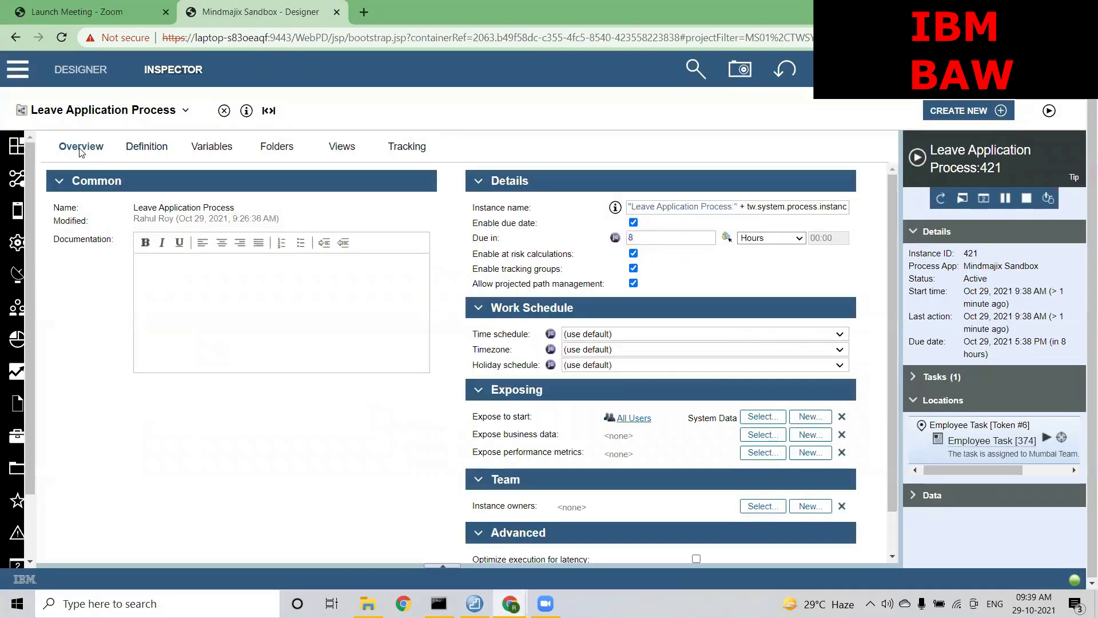
click(749, 455)
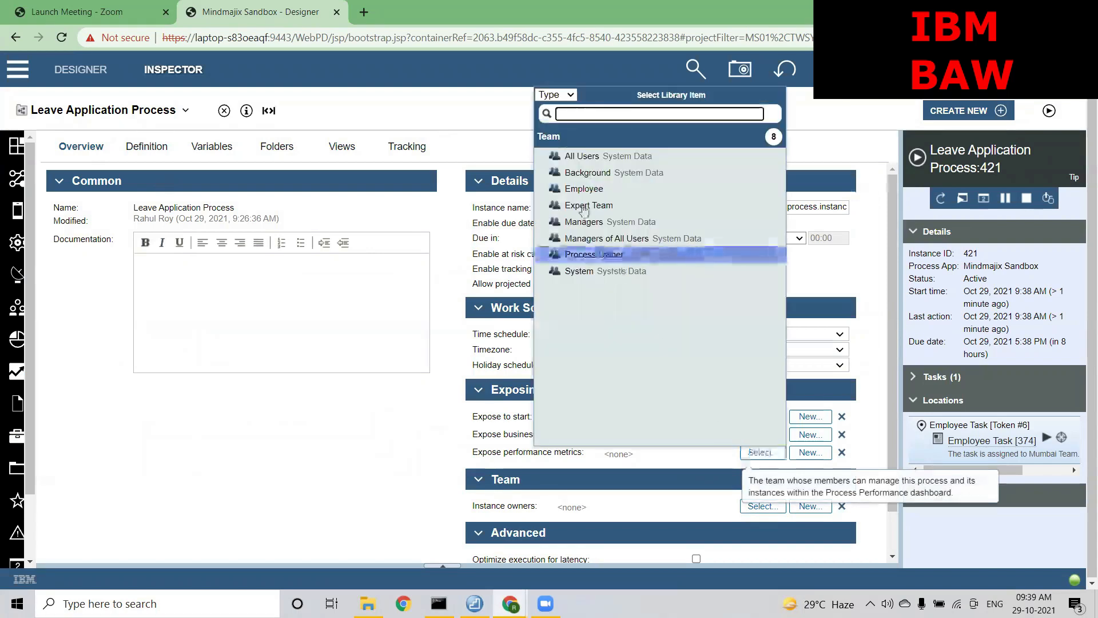
click(575, 212)
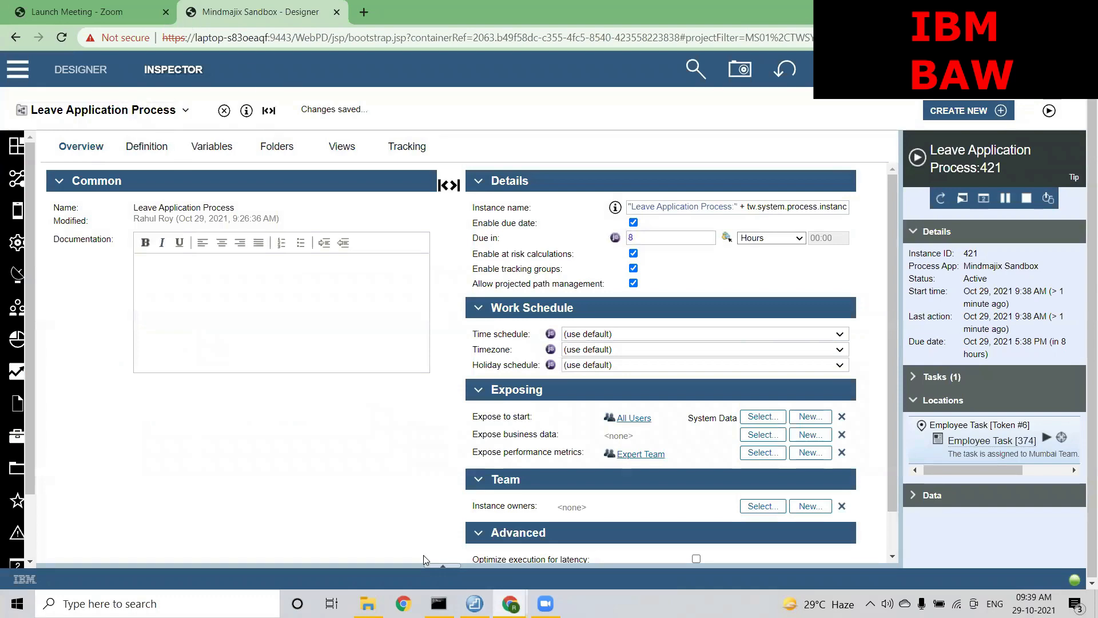
Refresh the Portal dashboard and open Leave Application Process details: 26 in progress, 9 overdue, 17 on track
mouse_move(510, 603)
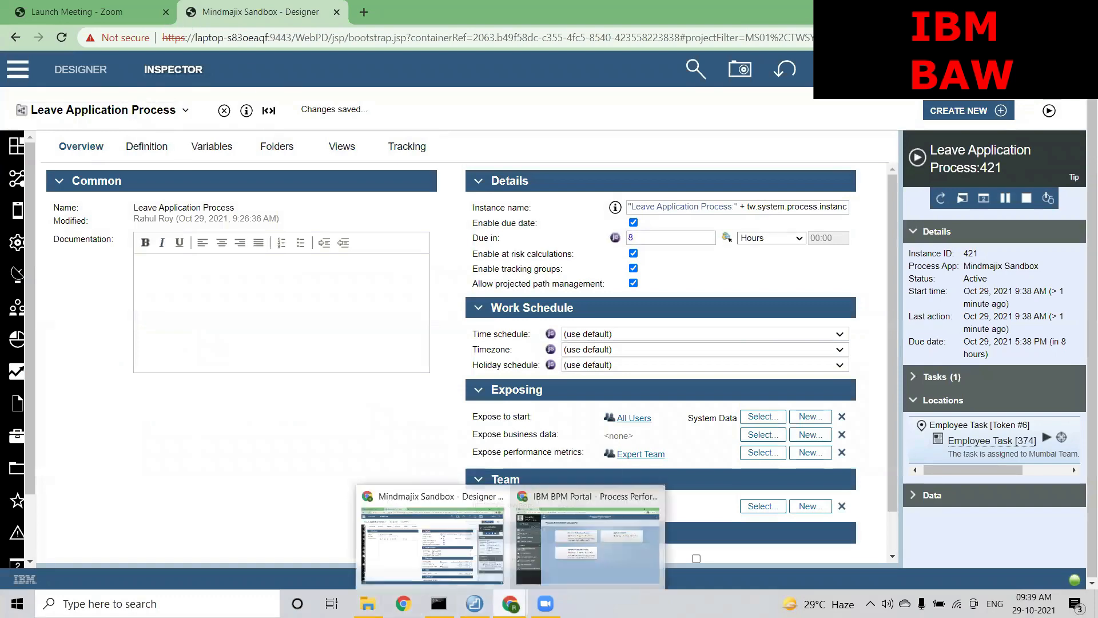
click(582, 534)
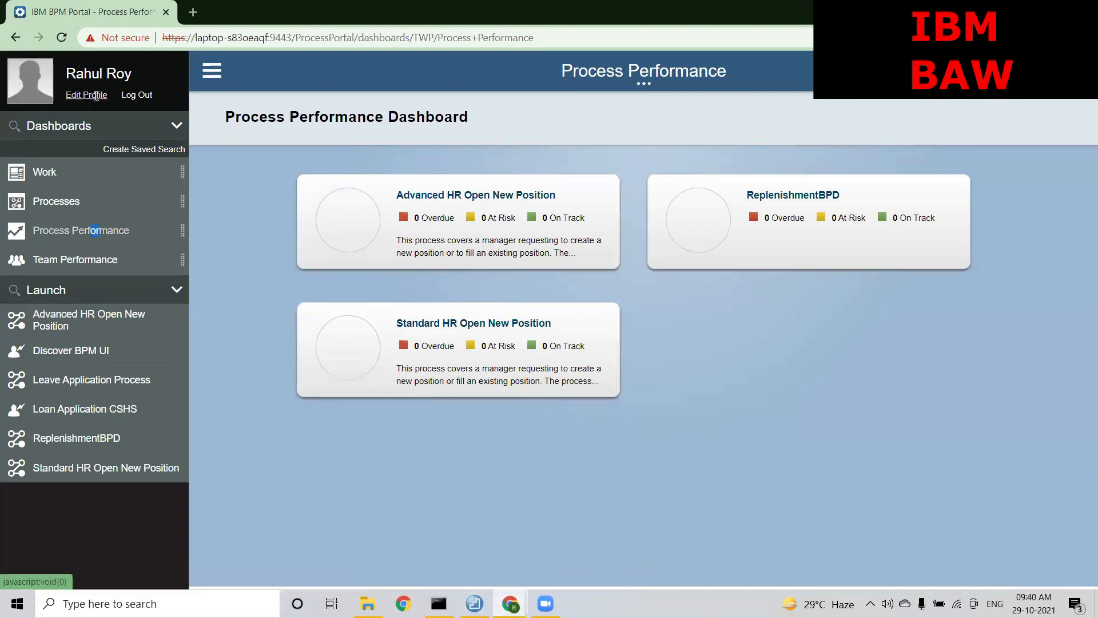
click(61, 37)
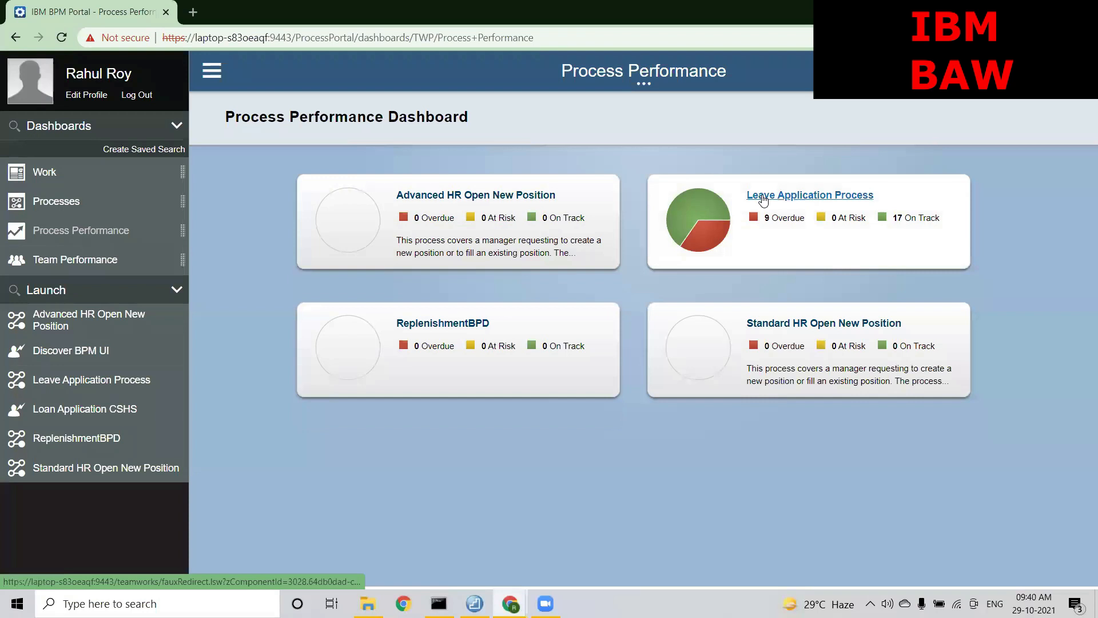
click(764, 198)
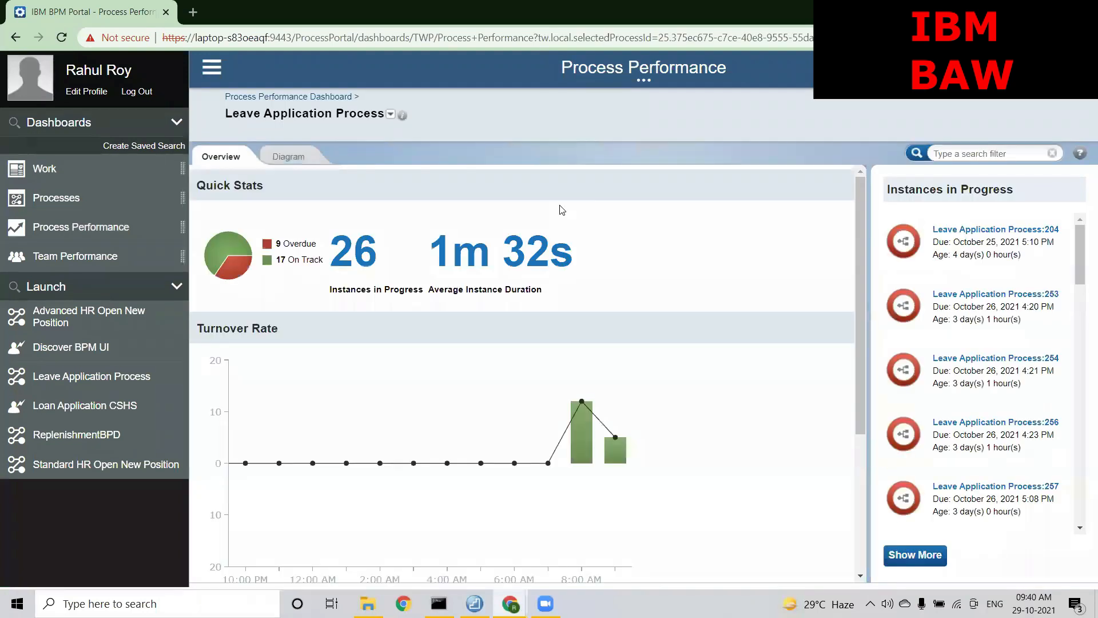
mouse_move(1080, 267)
mouse_down()
mouse_move(1081, 320)
mouse_move(1077, 263)
mouse_up()
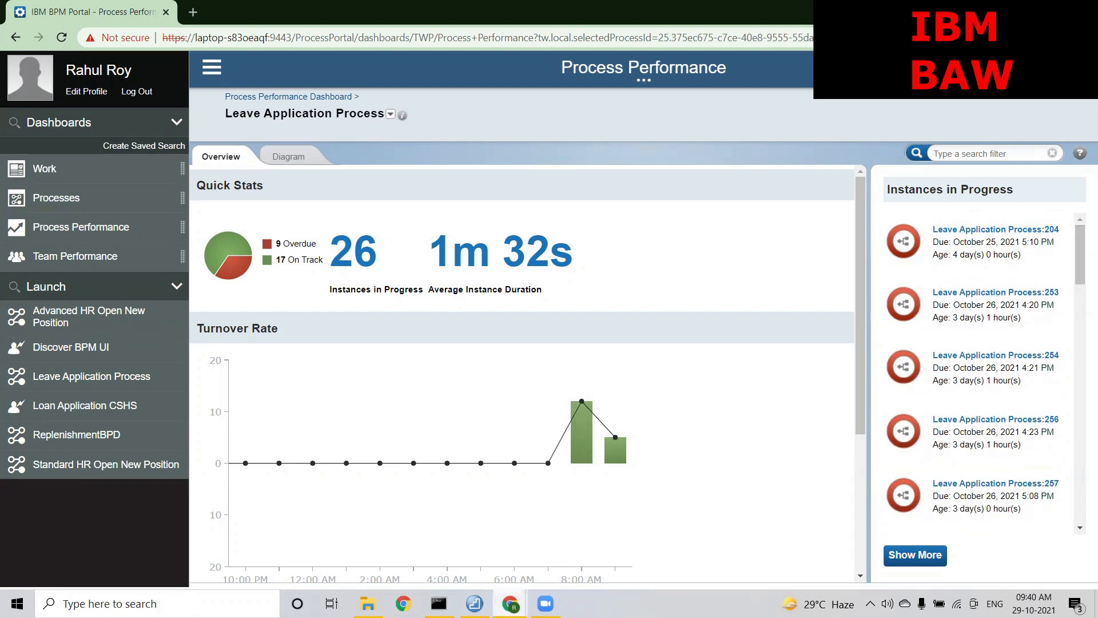
Return to Process Designer and open the Leave Application Process definition diagram
mouse_move(510, 603)
click(442, 549)
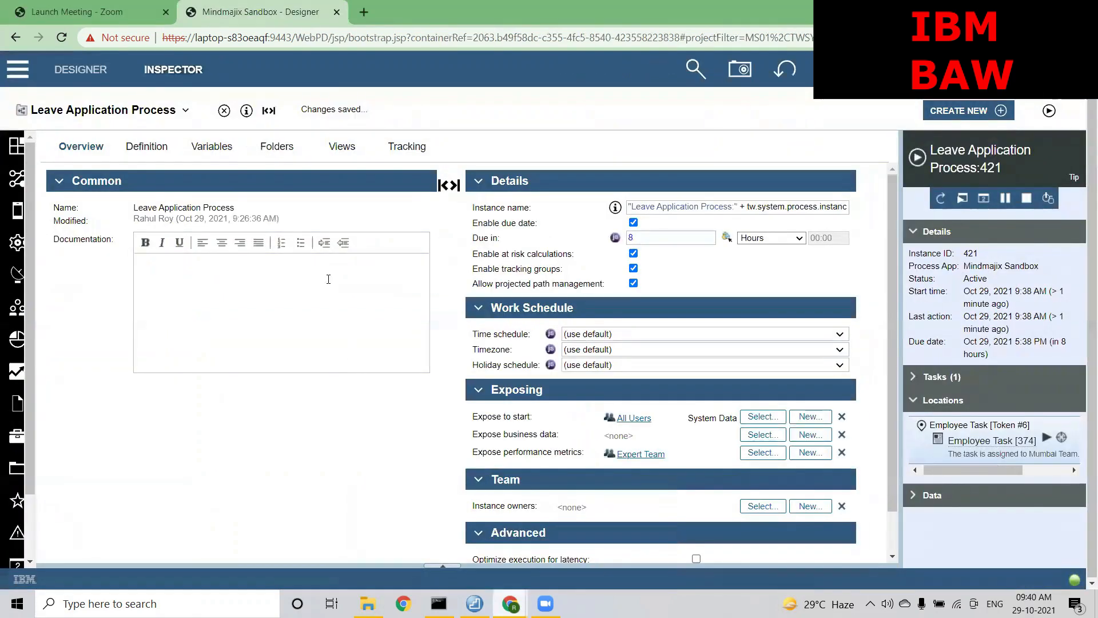
click(145, 147)
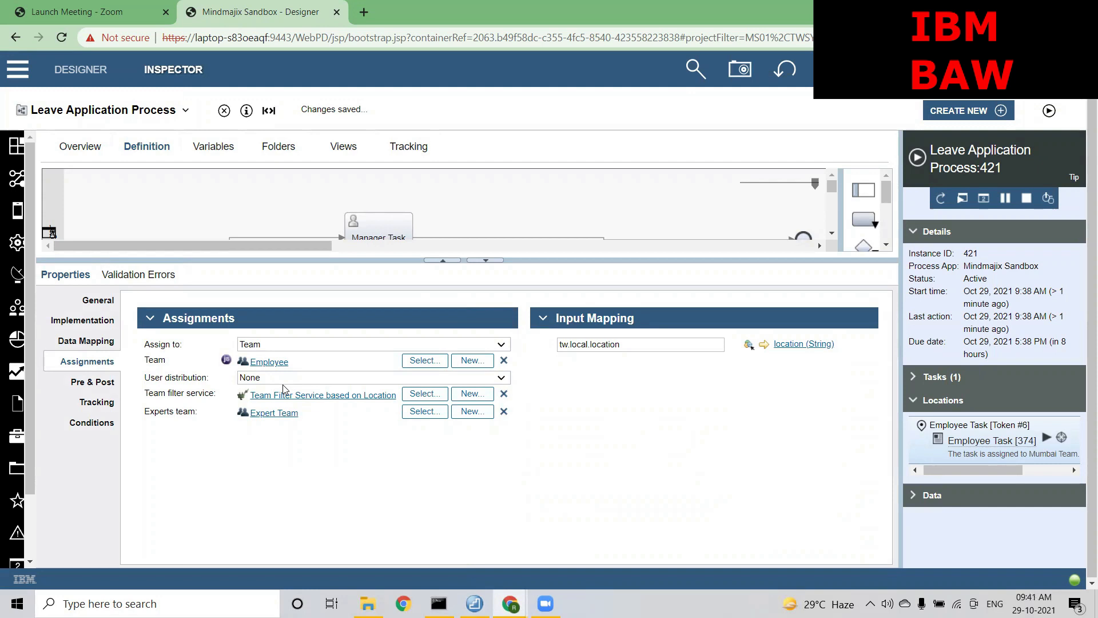
Highlight the Manager Task's Experts team assignment and enlarge the process diagram area
drag(301, 414, 150, 411)
click(293, 498)
drag(366, 260, 371, 307)
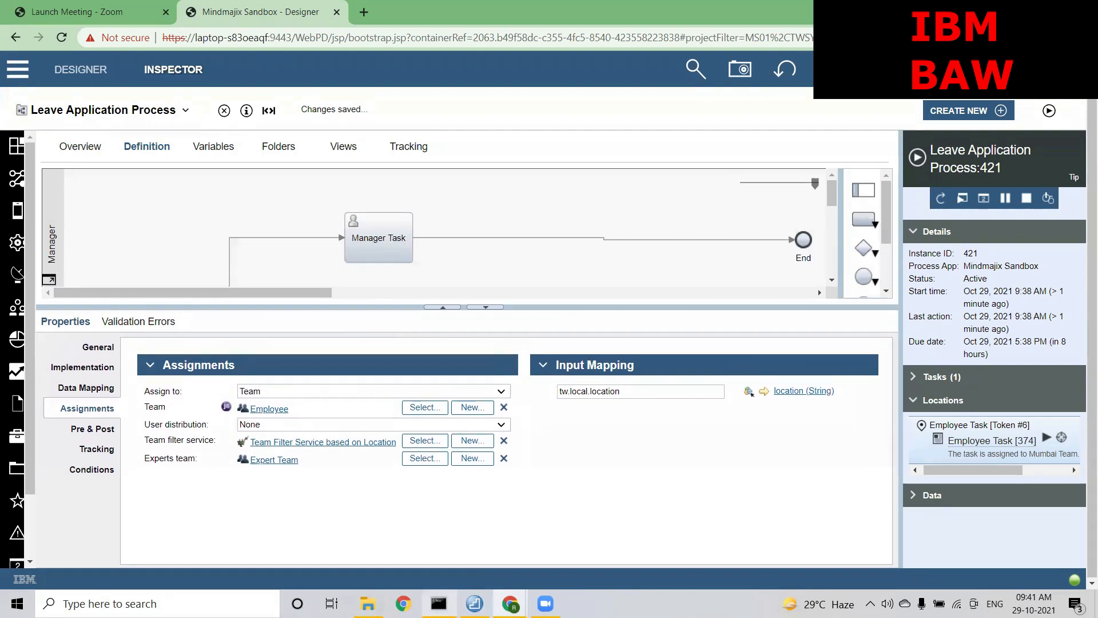
Scroll through the Leave Application Process instances in progress in Process Portal, then return to Process Designer
mouse_move(510, 603)
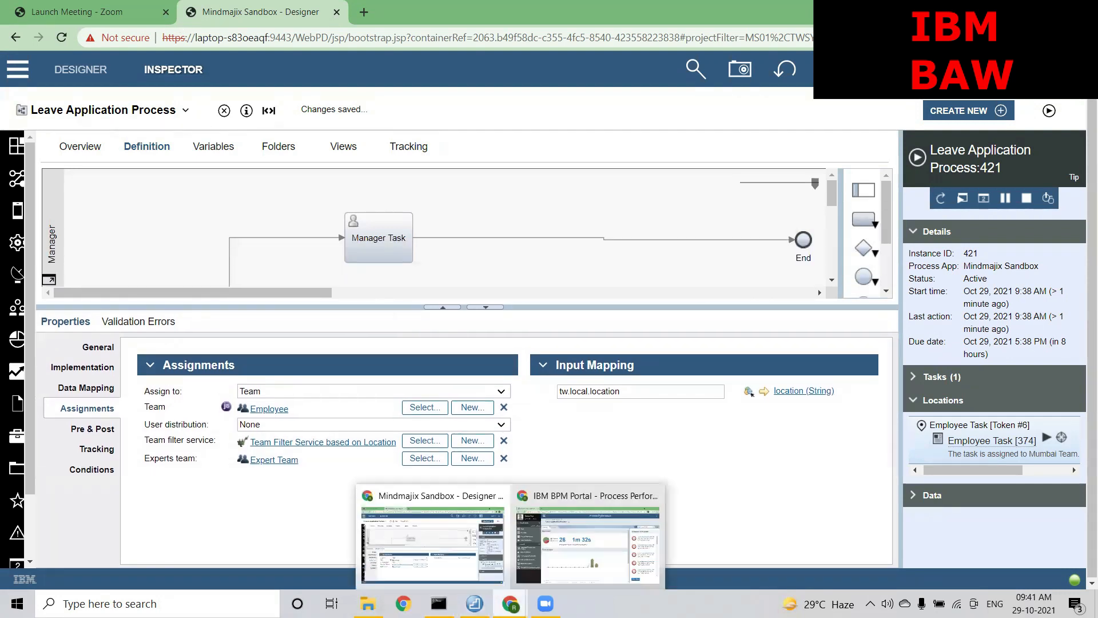
click(579, 558)
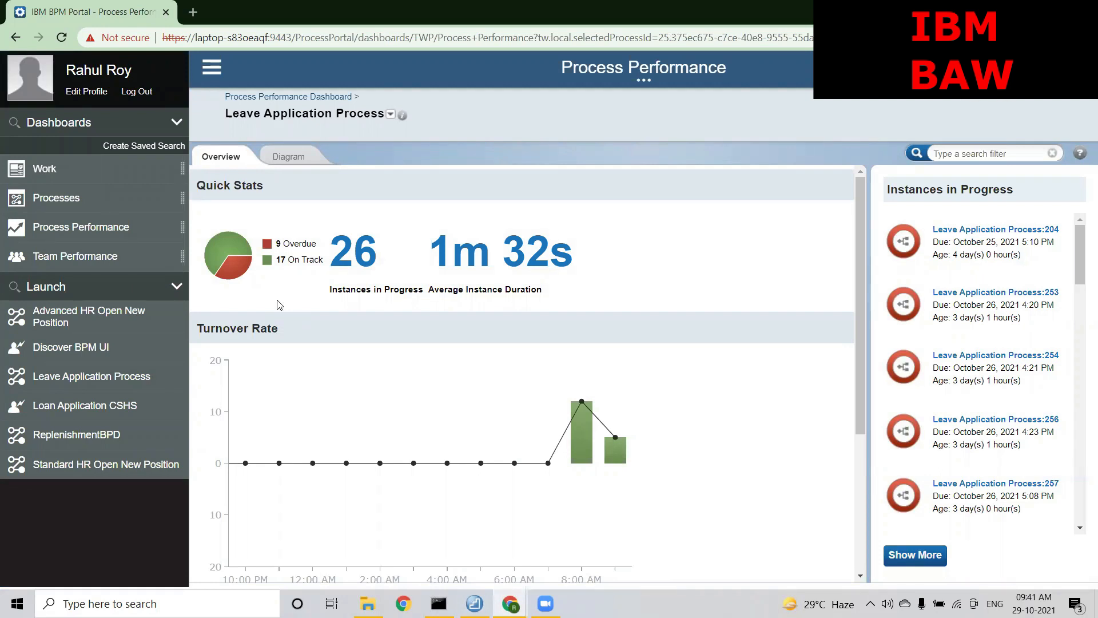
drag(861, 275, 857, 299)
scroll(1082, 321, down, 3)
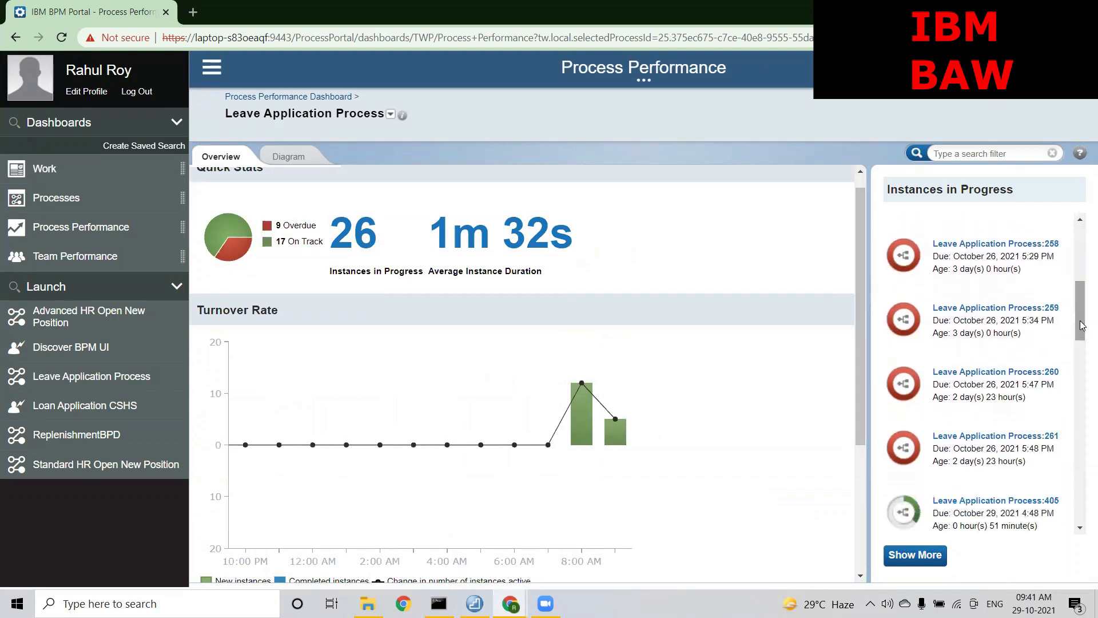
drag(1081, 320, 1082, 262)
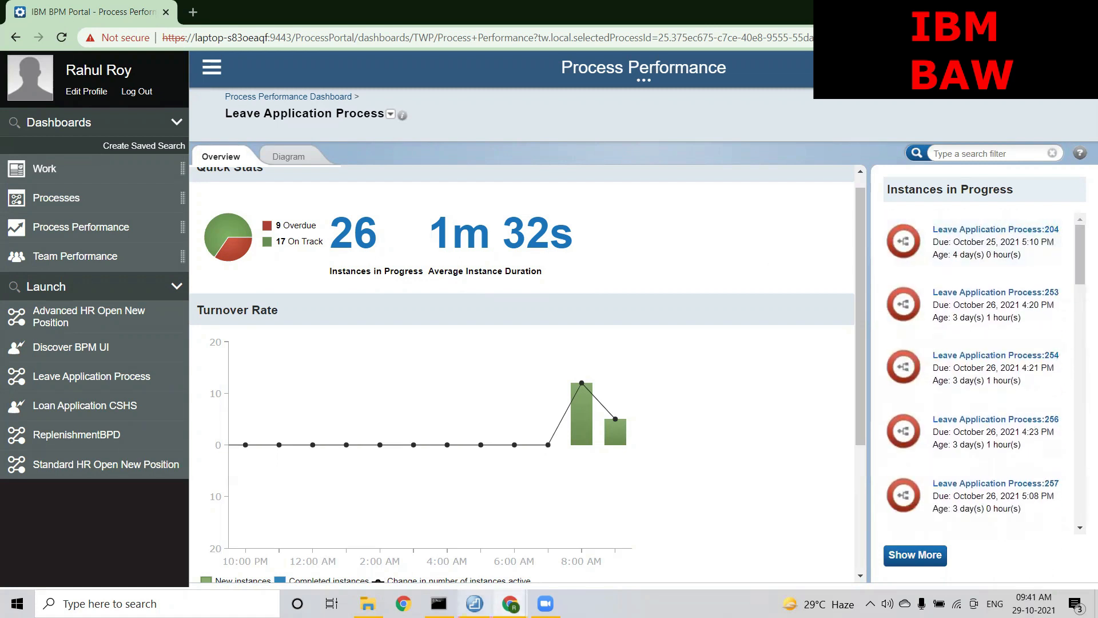
mouse_move(510, 604)
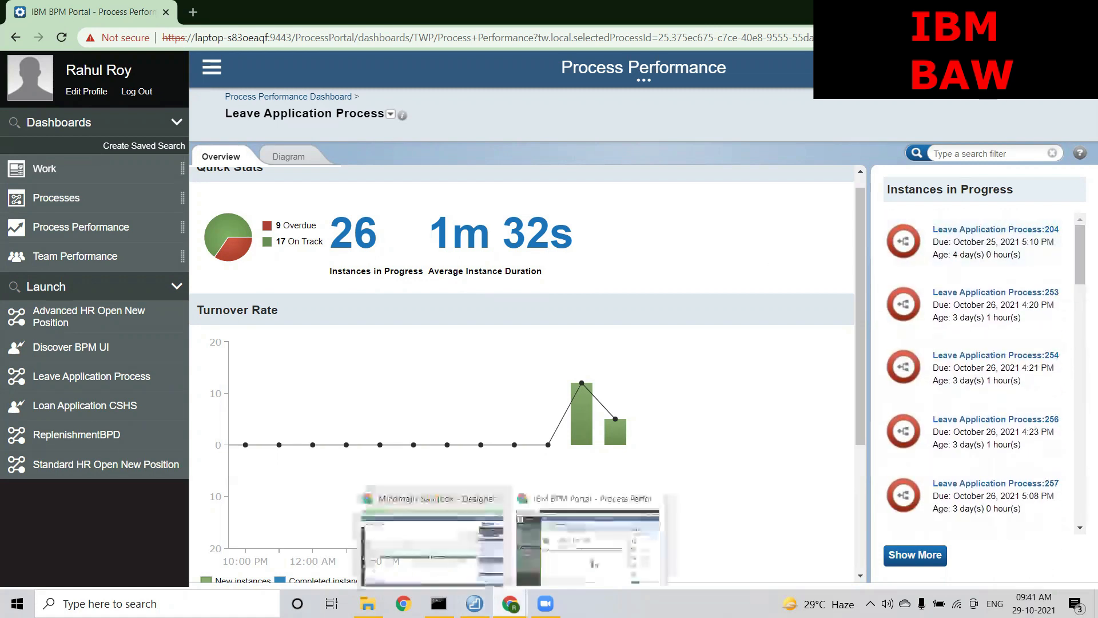
click(453, 562)
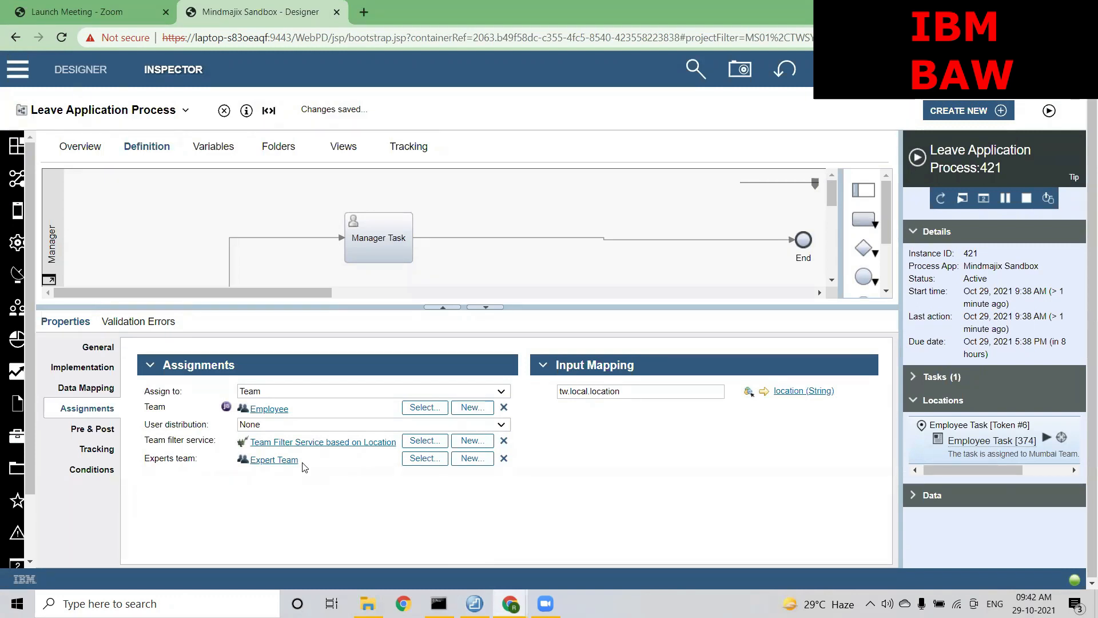
Highlight the Employee team and Expert Team assignment rows, then list the open artifacts
drag(288, 409, 252, 409)
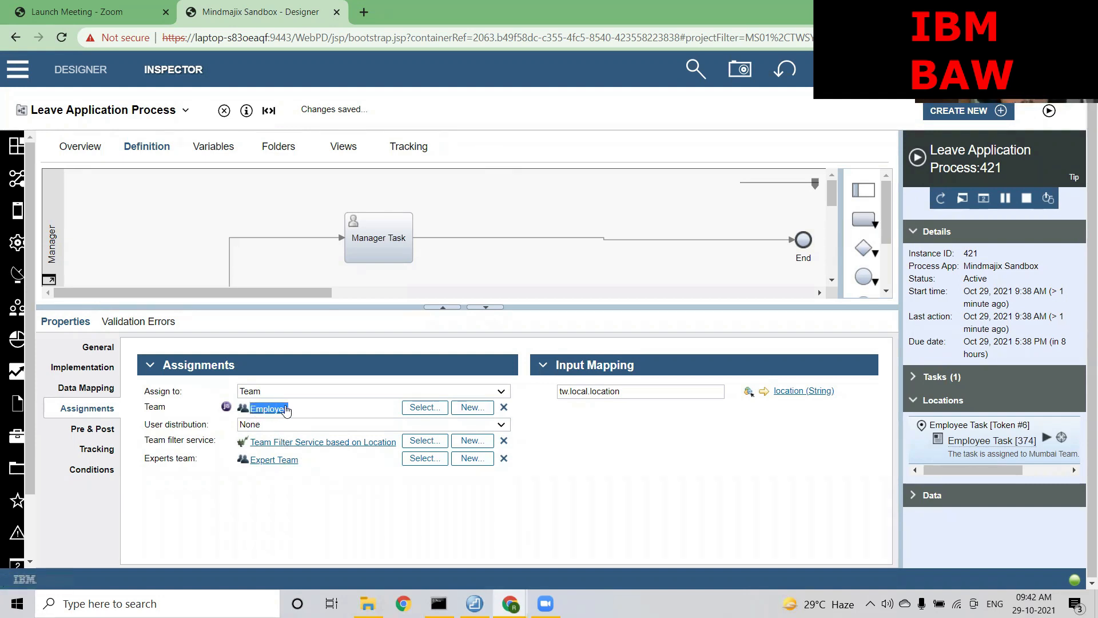
click(302, 469)
drag(249, 462, 304, 464)
click(304, 465)
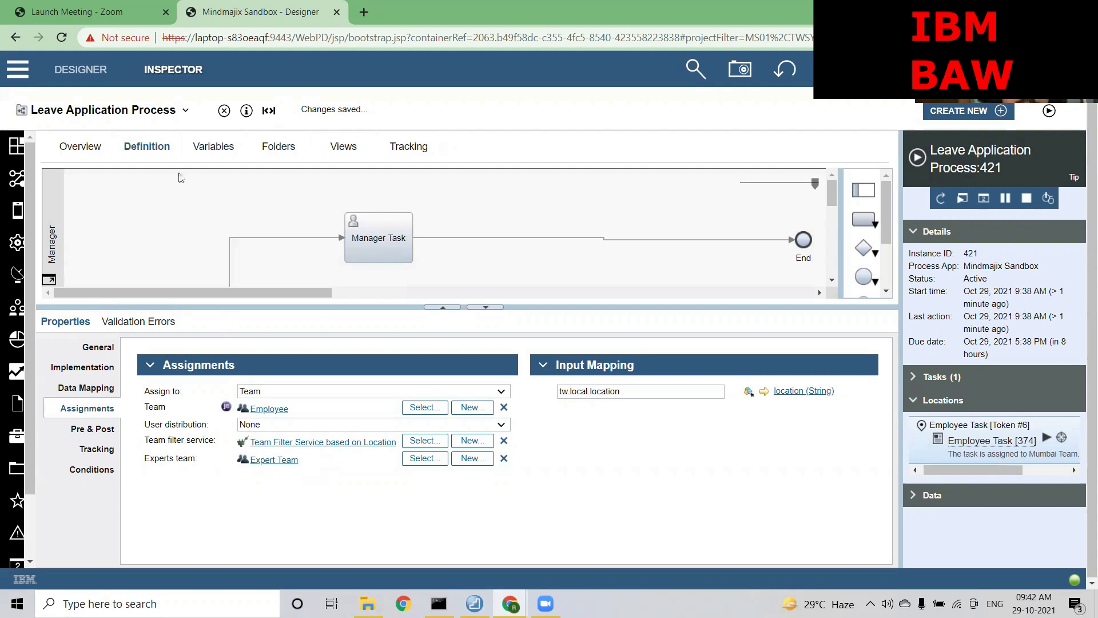
click(151, 111)
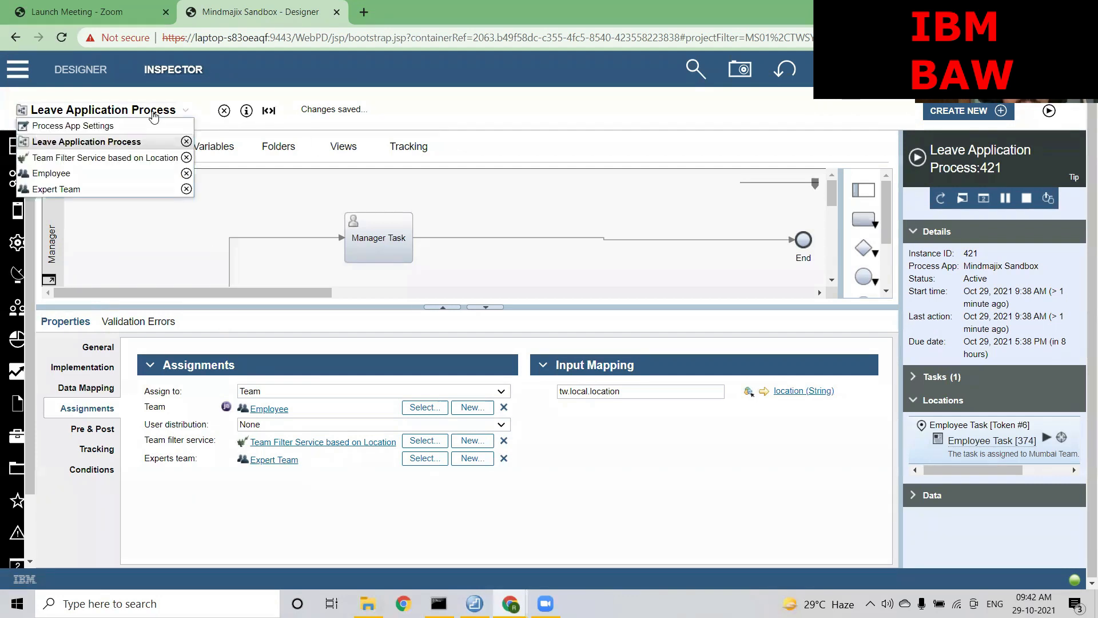
Open Team Filter Service based on Location, check its script, and expand the filteredTeam output variable
click(116, 157)
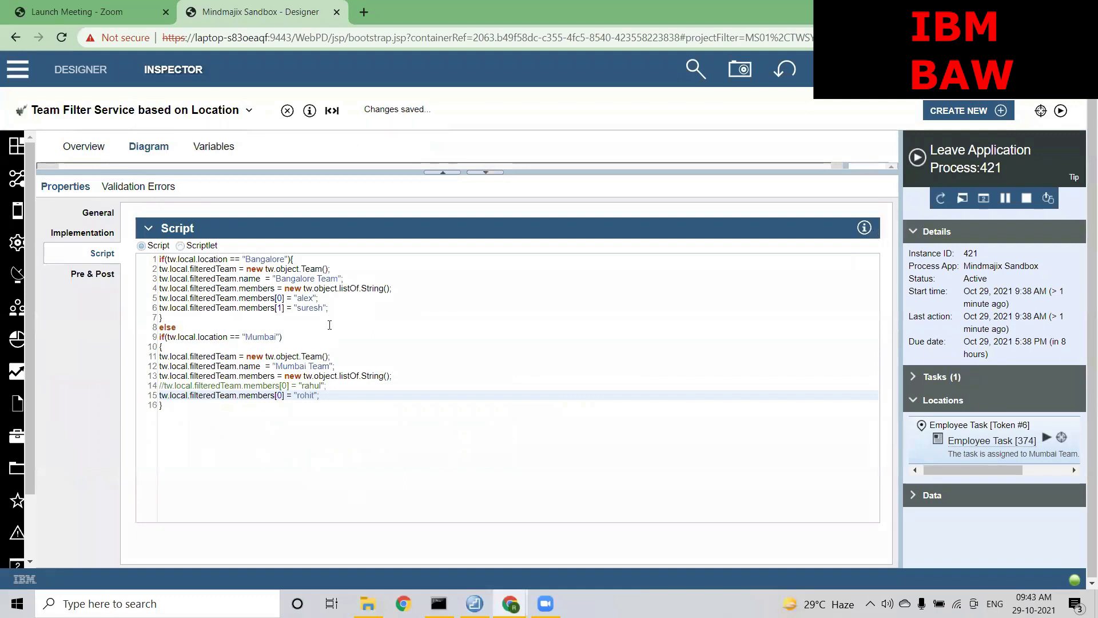
click(339, 307)
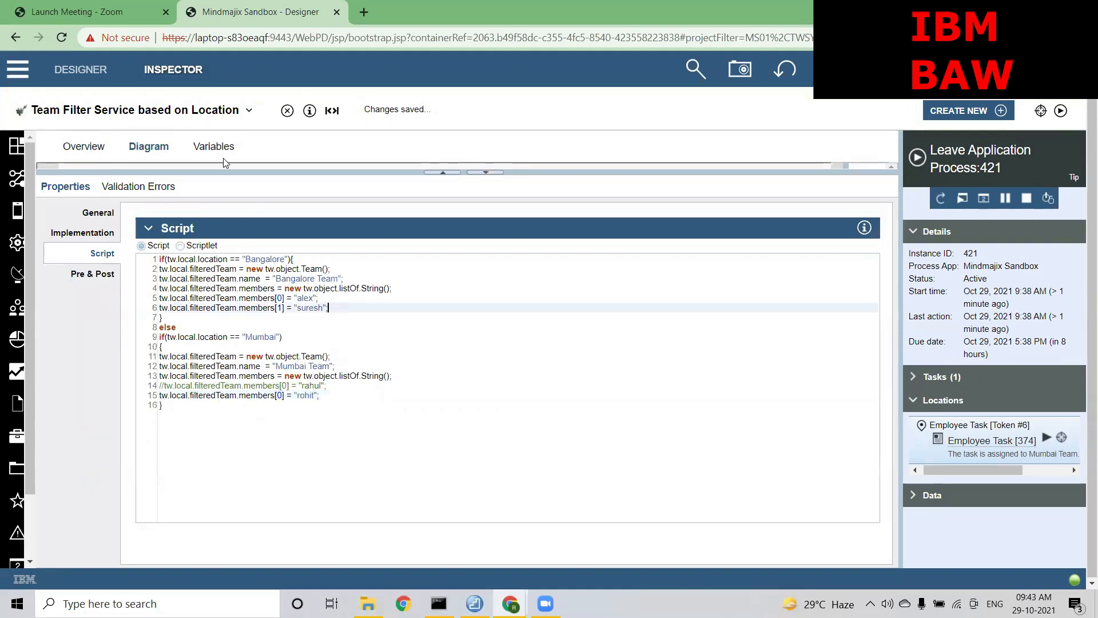
click(214, 146)
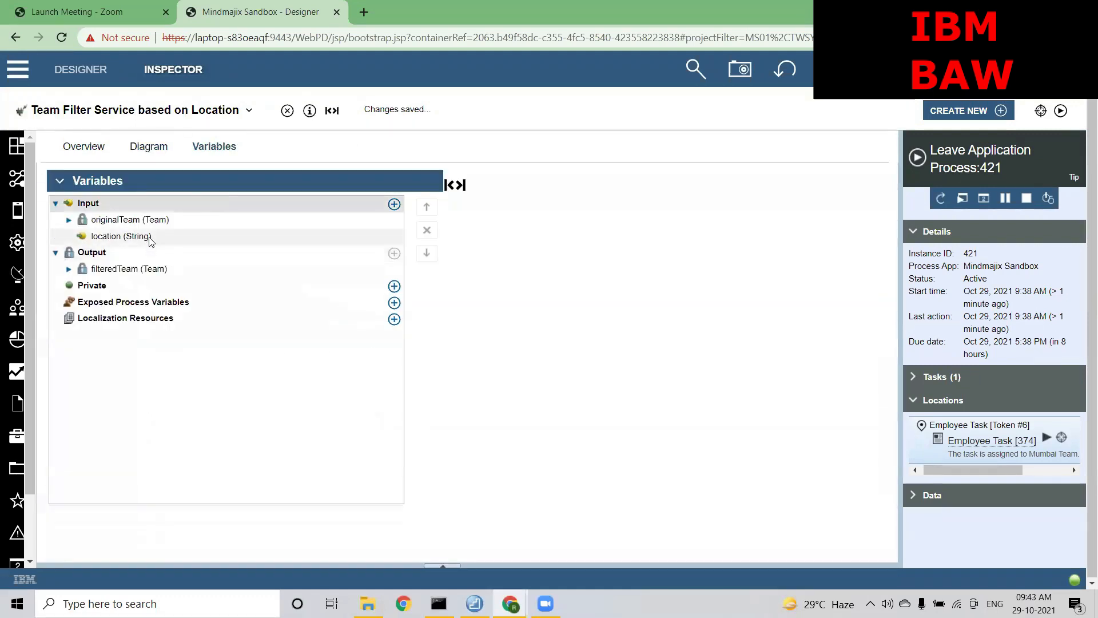
click(69, 269)
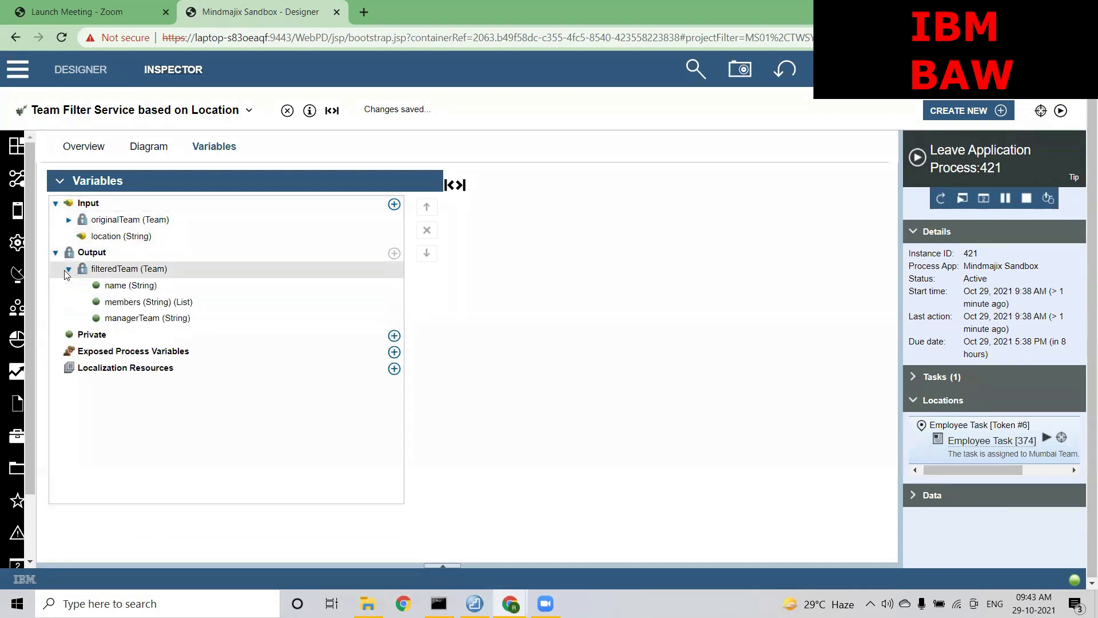
click(130, 319)
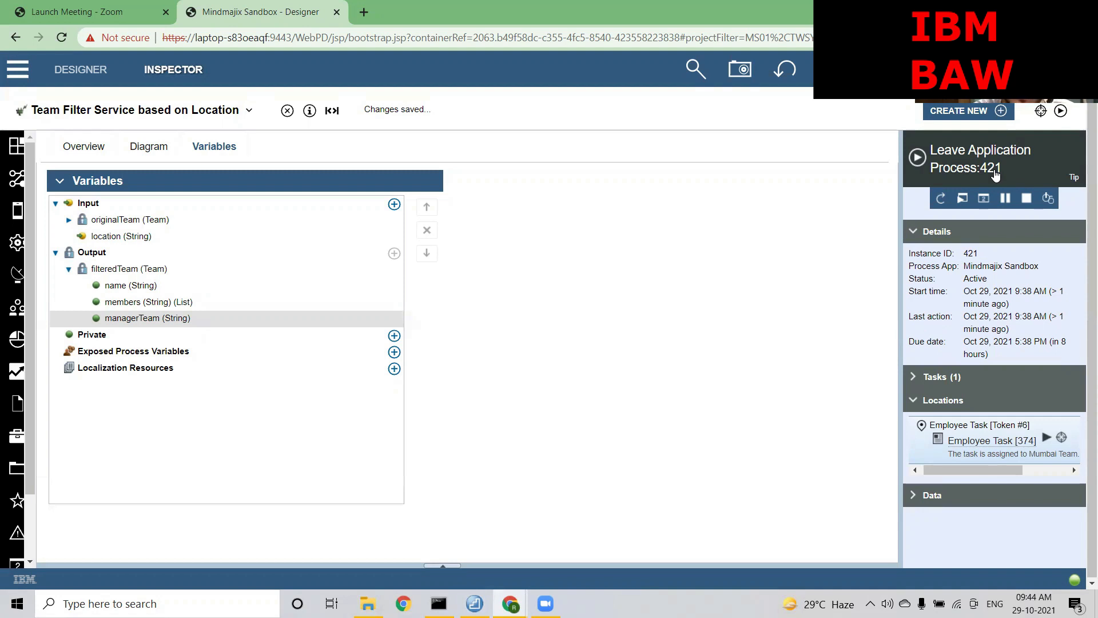
Show the open artifacts list from the Team Filter Service based on Location title dropdown
click(149, 113)
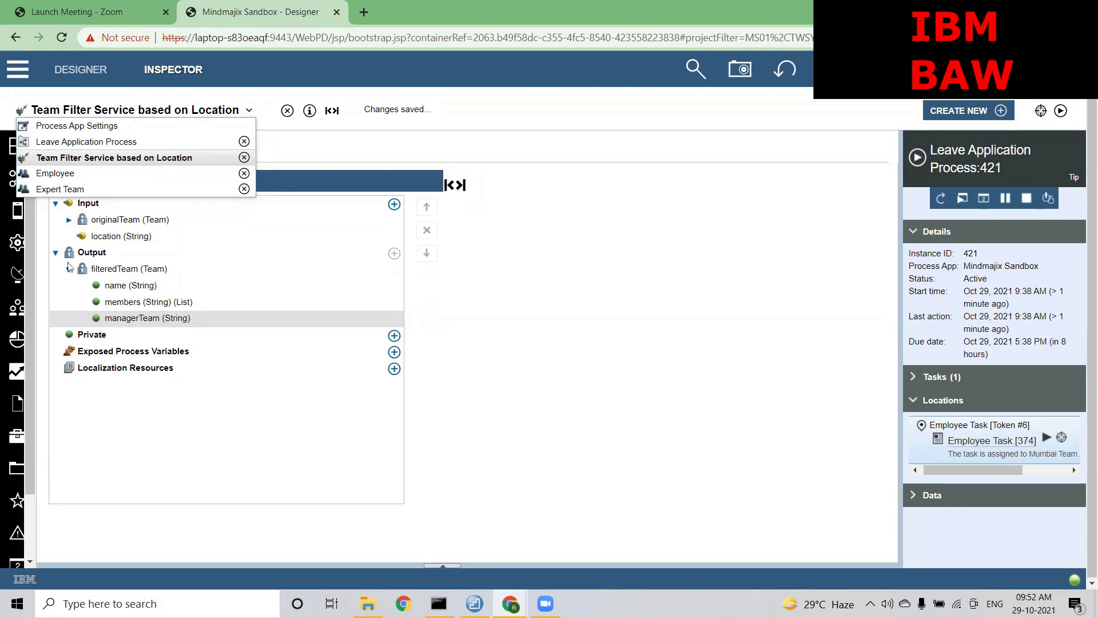
Open Loan Application CSHS from the process app's client-side human services under User Interface
click(9, 239)
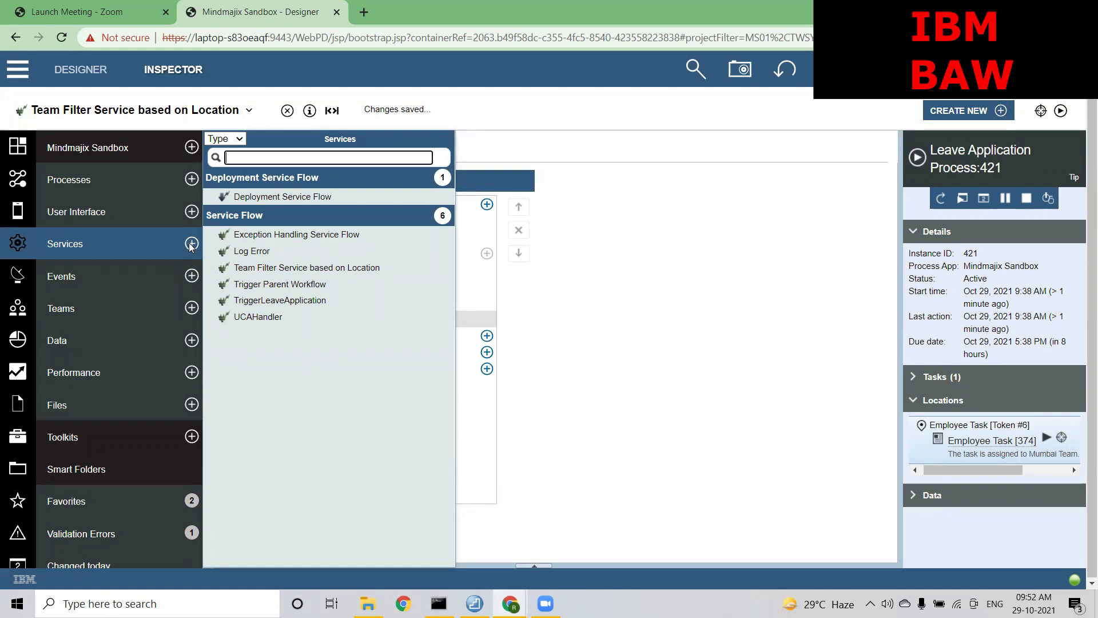
click(98, 205)
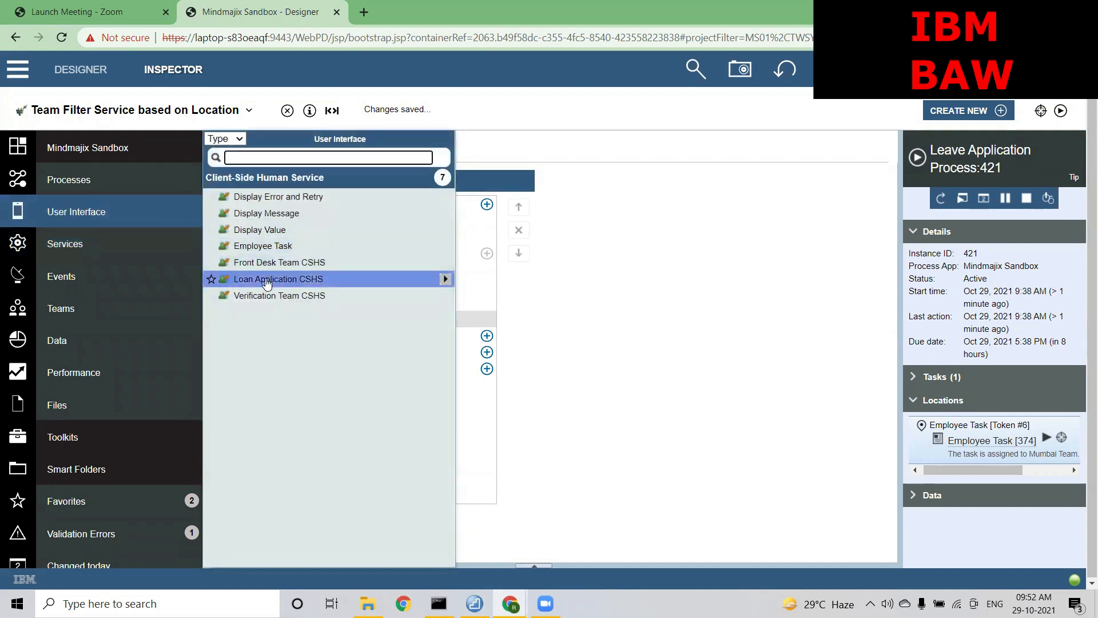
click(266, 280)
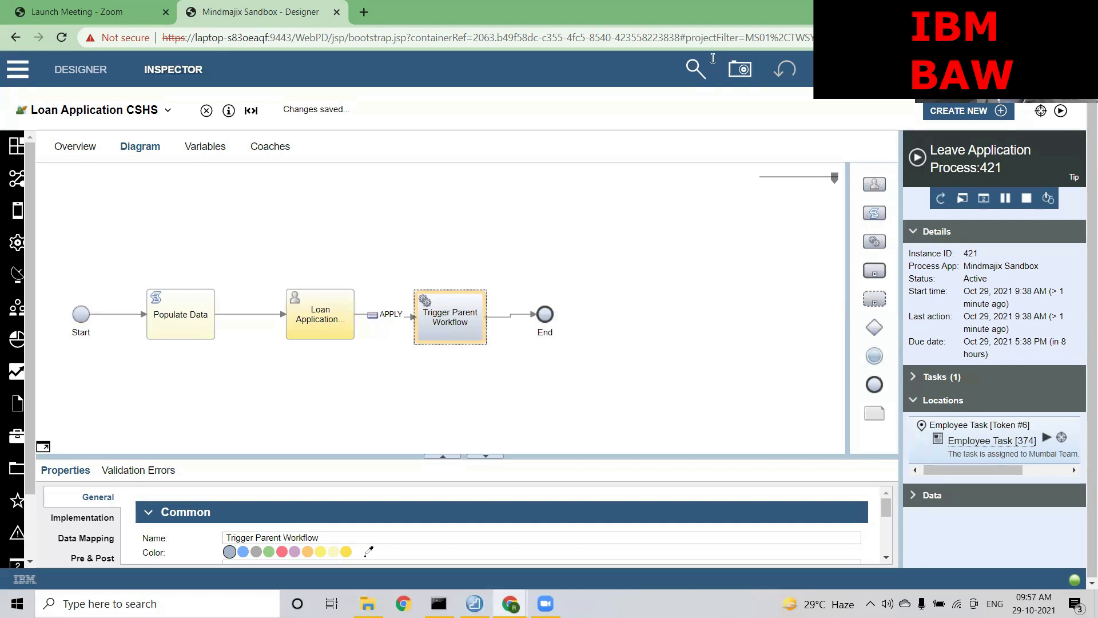
Switch the Loan Application CSHS editor to Coaches to see the Loan Application Form coach
click(269, 148)
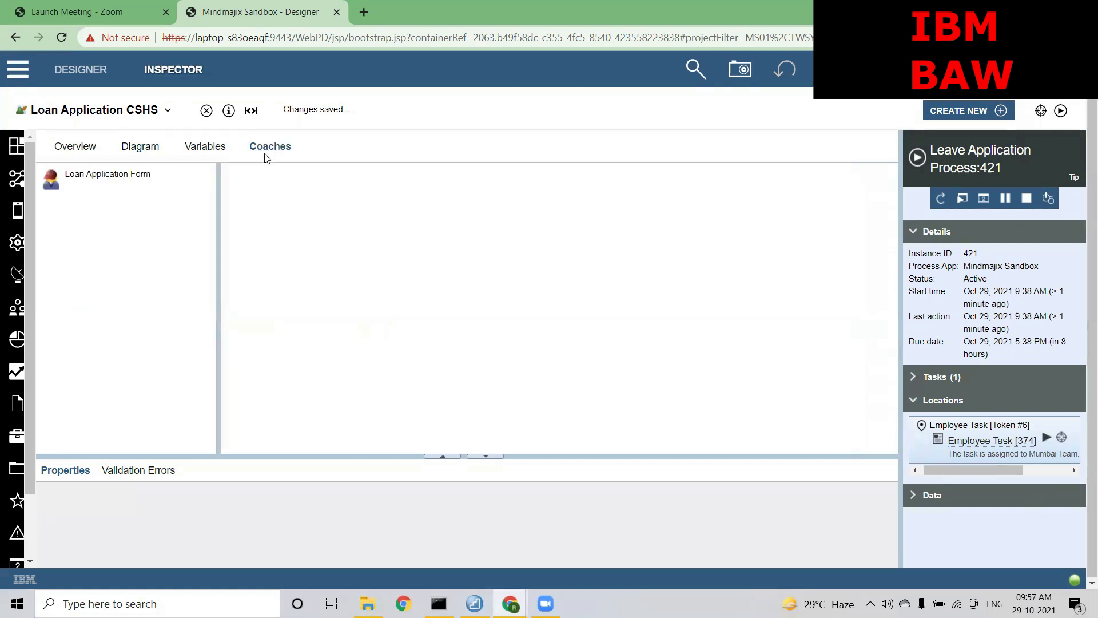
Open the Loan Application Form coach and preview it at phone and large widths, ending on phone
click(121, 184)
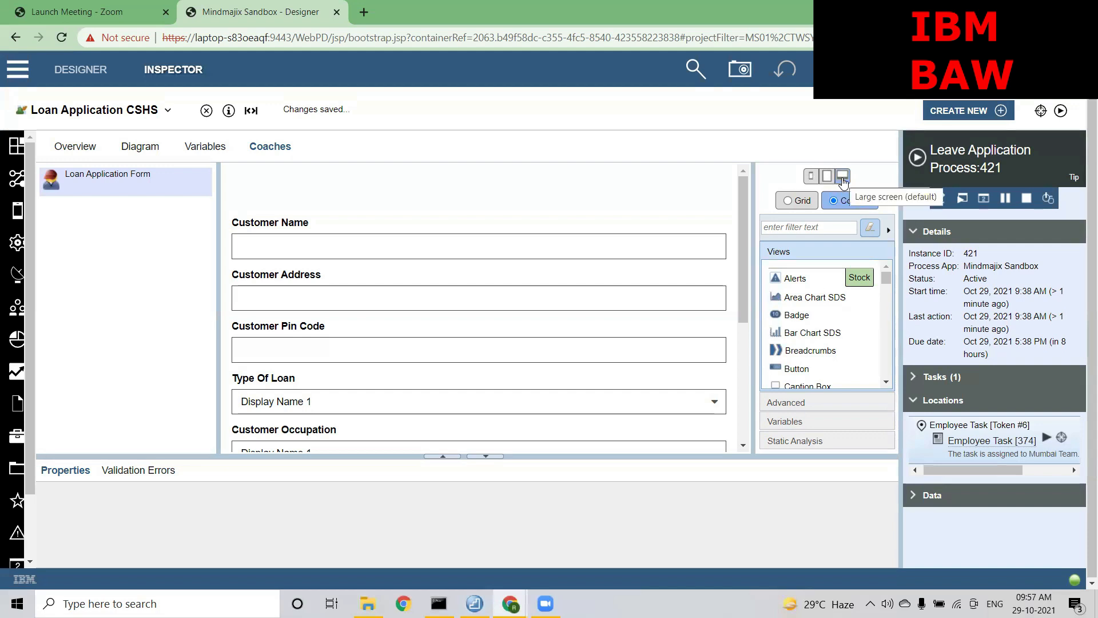
click(811, 177)
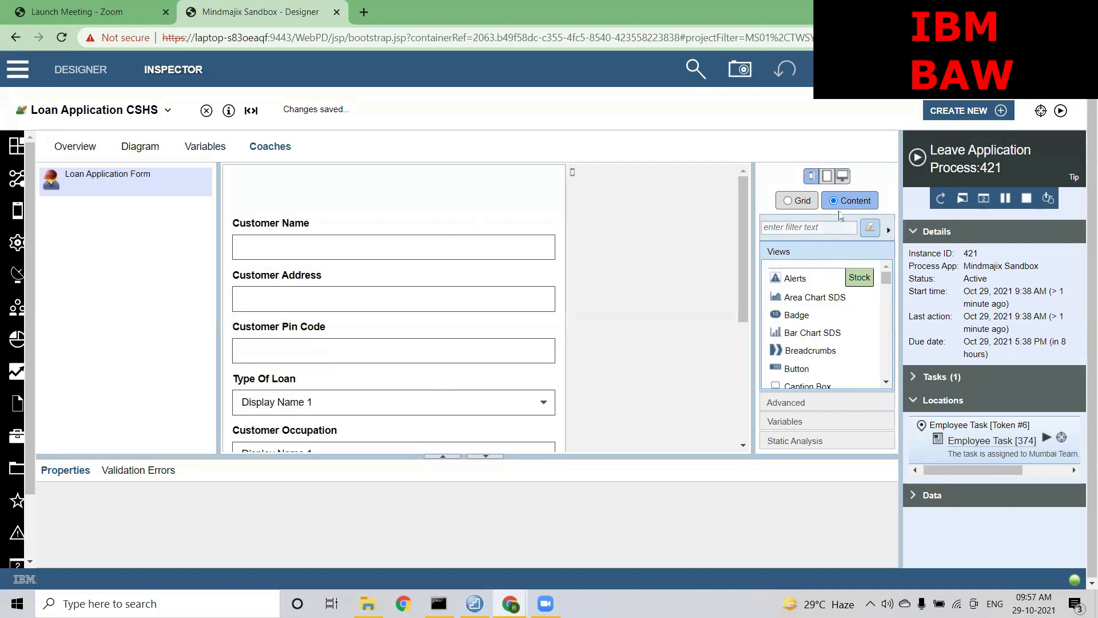
click(839, 178)
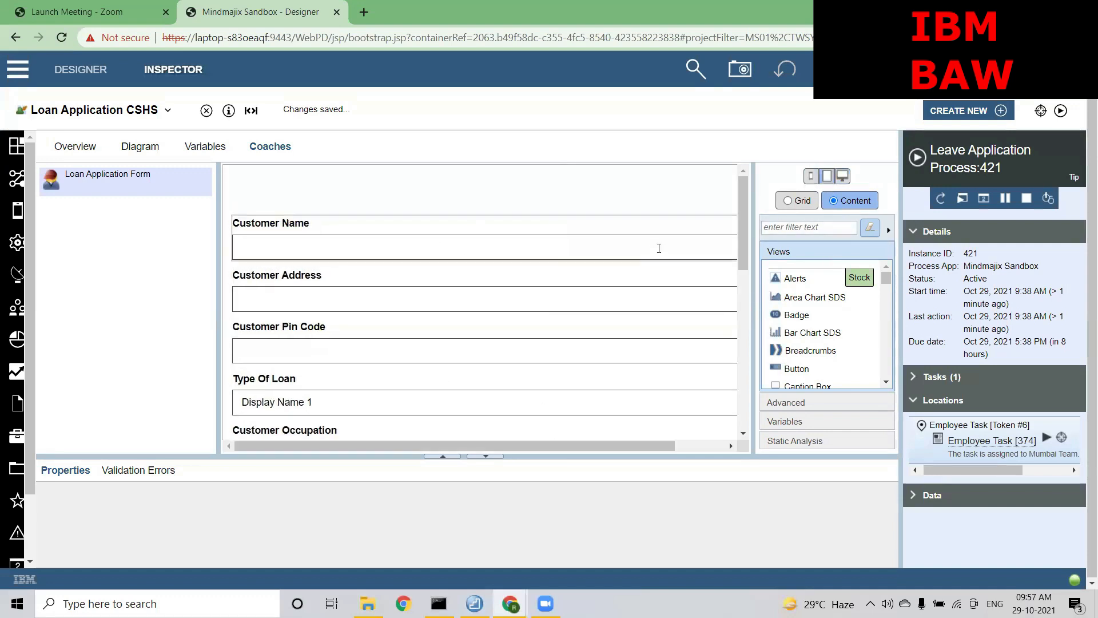
drag(743, 227, 729, 381)
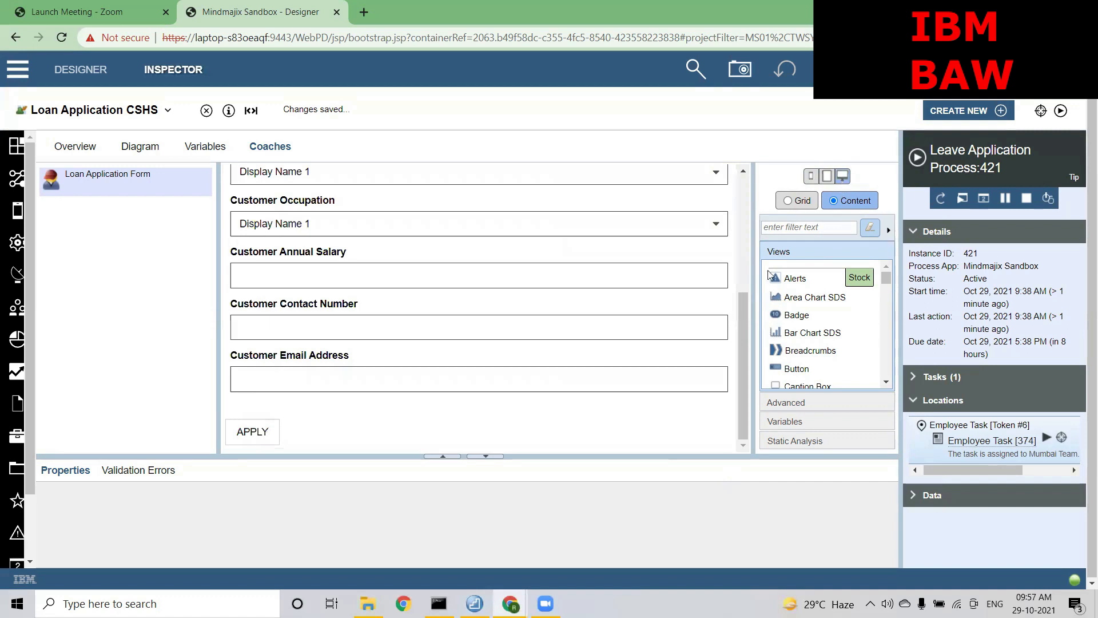
drag(742, 379, 737, 249)
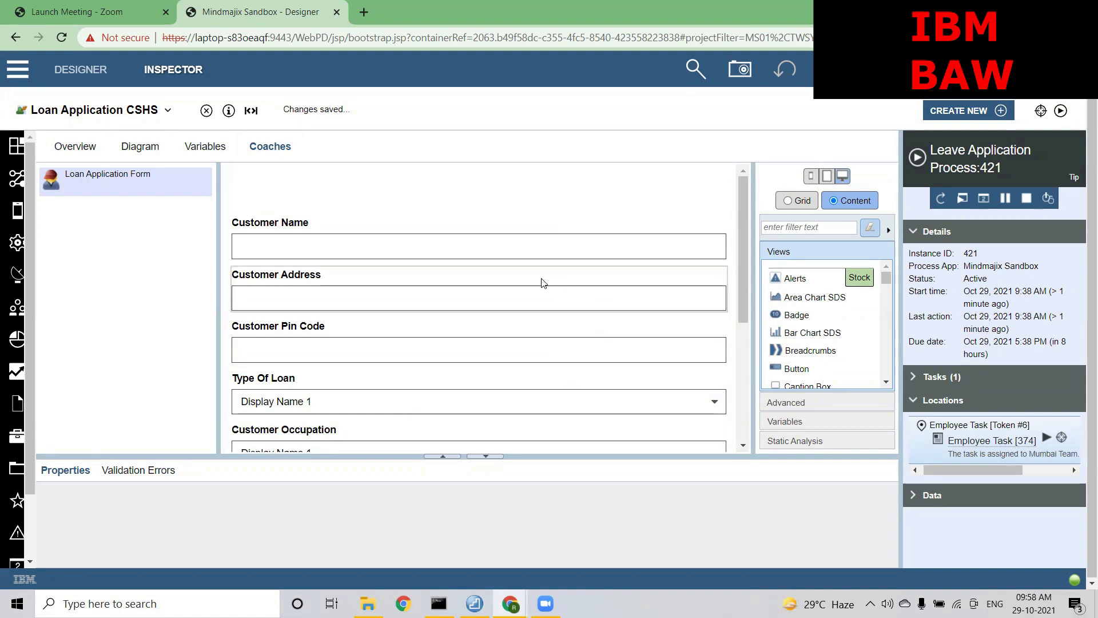
click(809, 176)
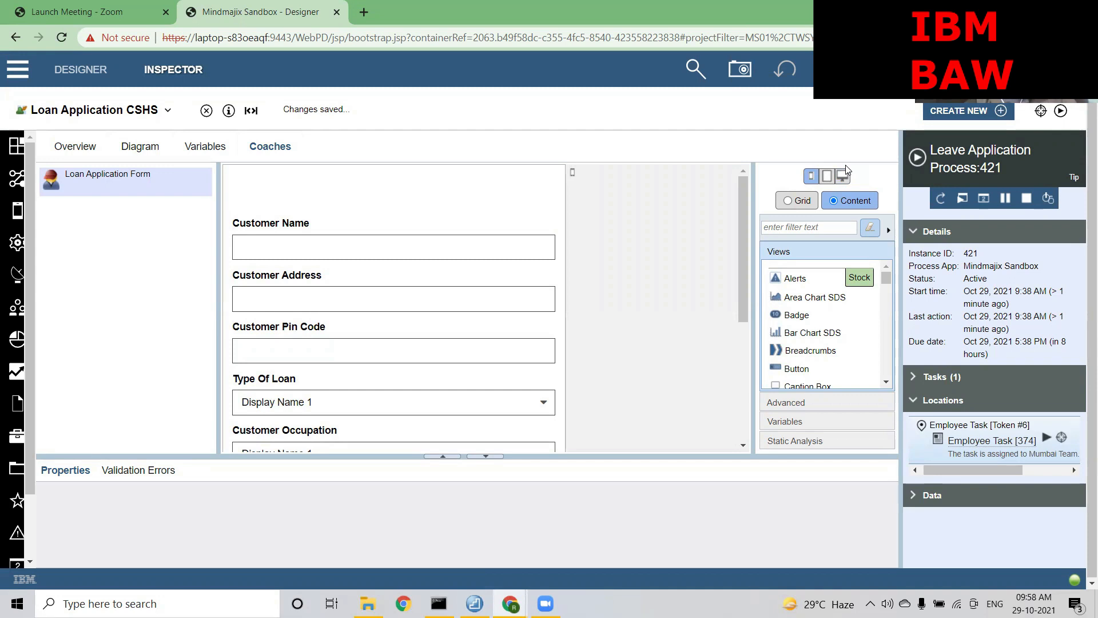
scroll(585, 301, down, 4)
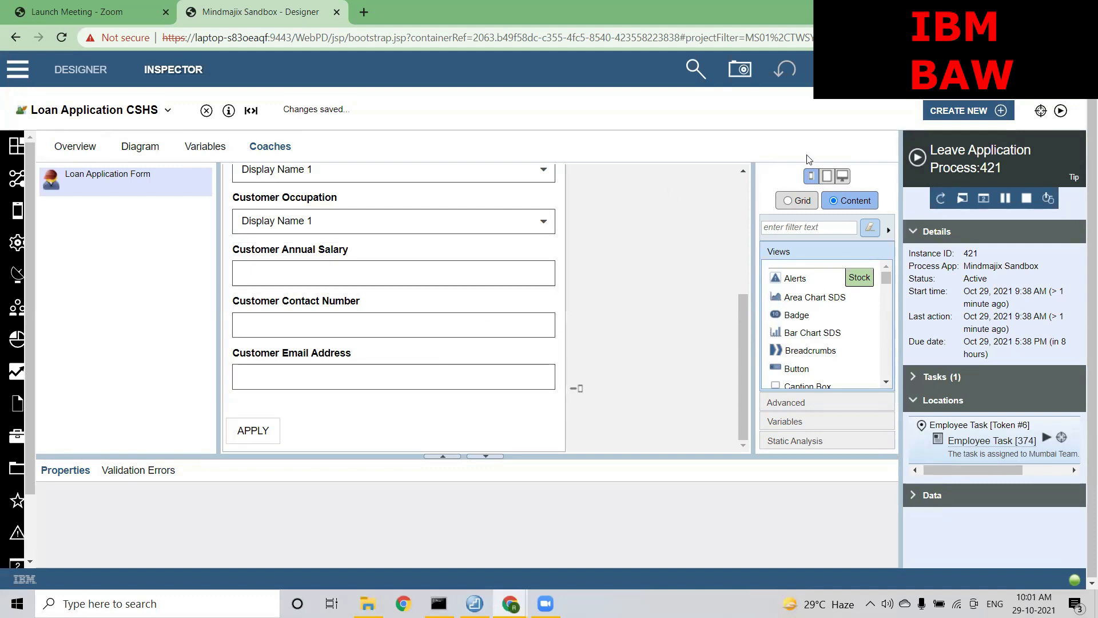
Scroll to the top of the coach and select the Output Text element above Customer Name
scroll(447, 290, up, 5)
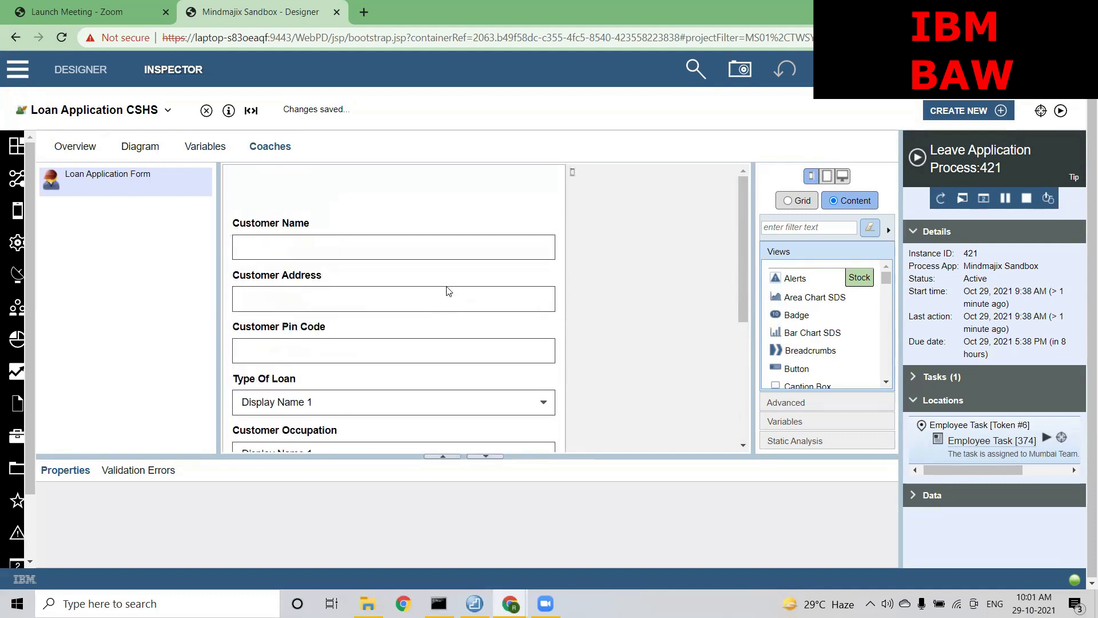
scroll(448, 290, down, 5)
scroll(448, 290, up, 5)
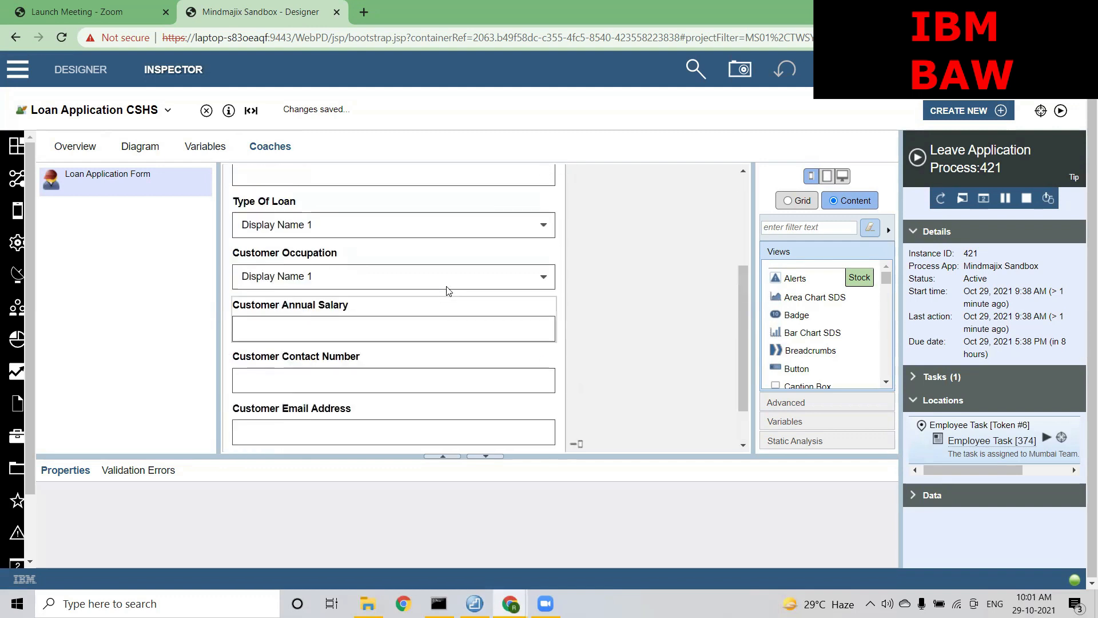
scroll(447, 291, down, 1)
scroll(448, 291, down, 3)
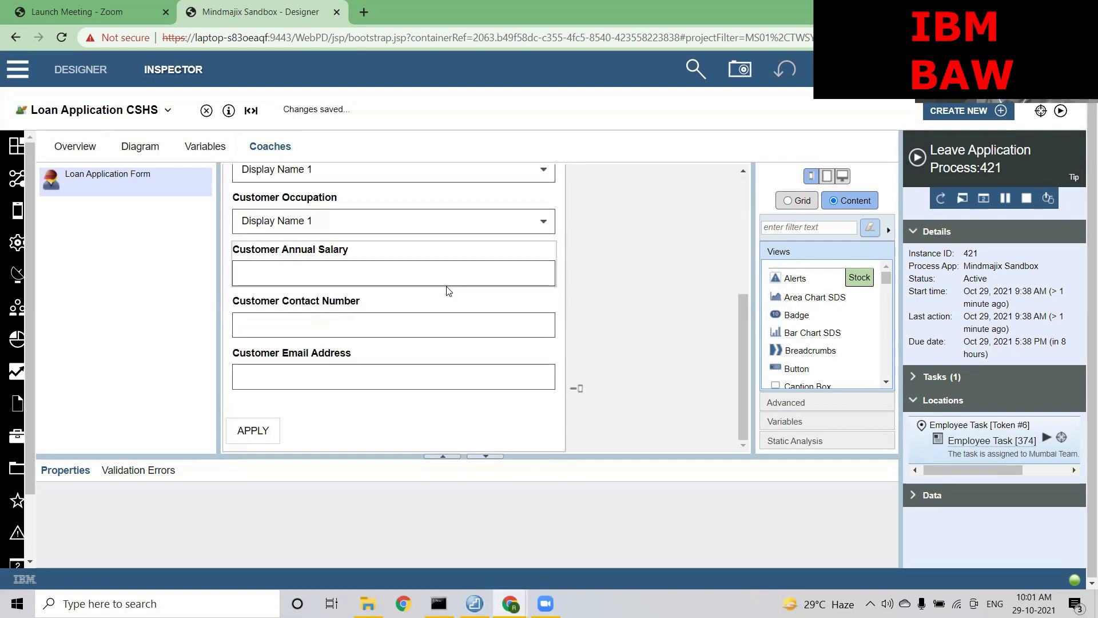
scroll(448, 290, up, 3)
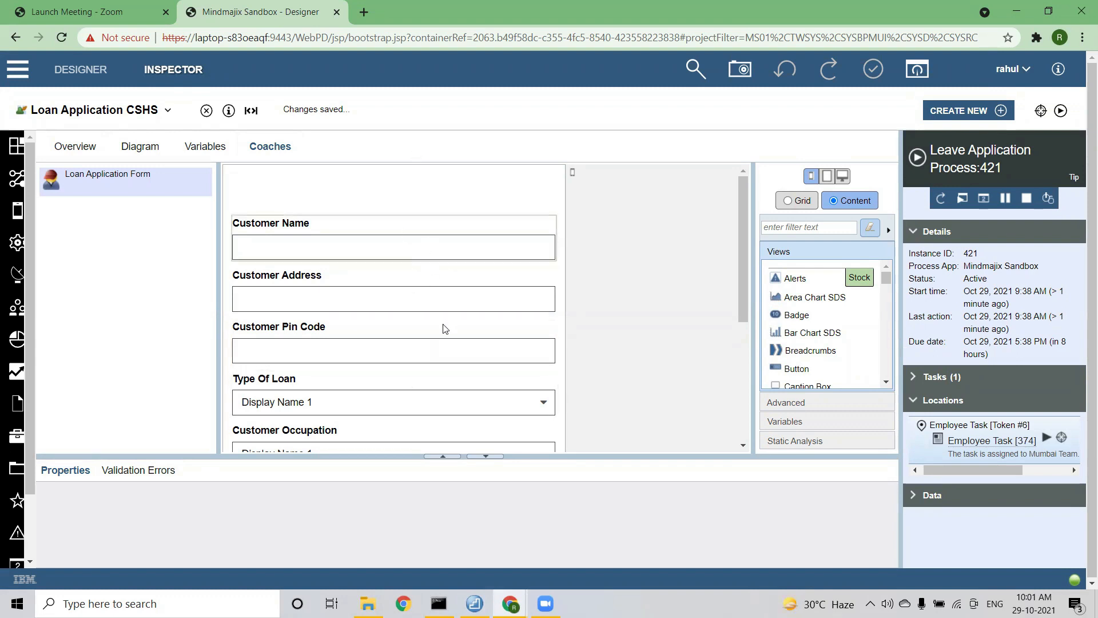
click(463, 207)
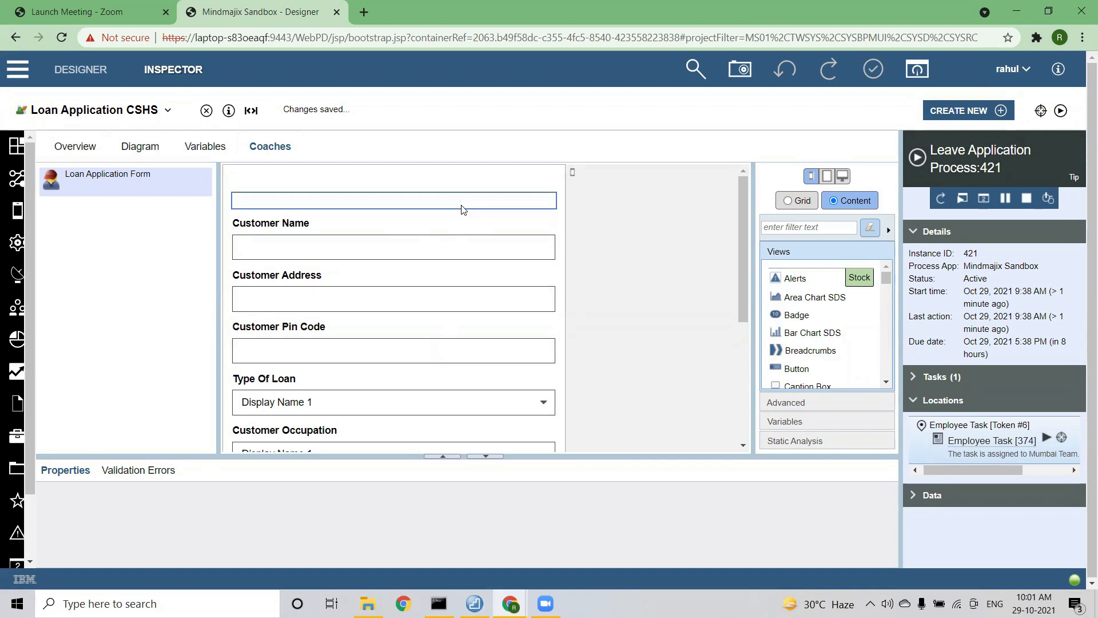